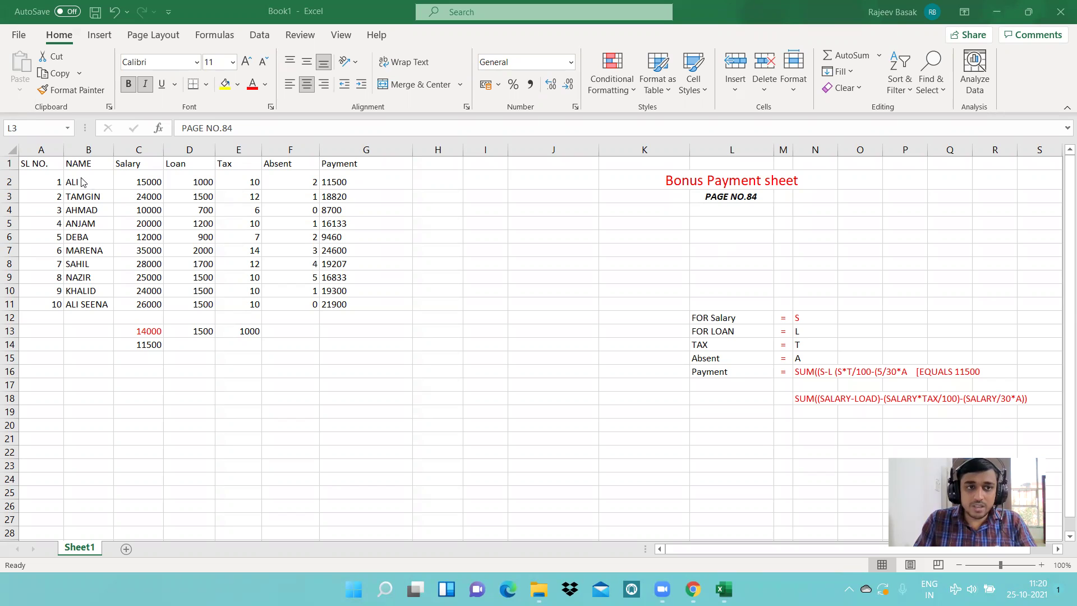
Examine the payroll table's first-row salary, loan, tax, absence and payment cells, and the written payment formula in N16.
left_click_drag(78, 179, 306, 304)
left_click(374, 278)
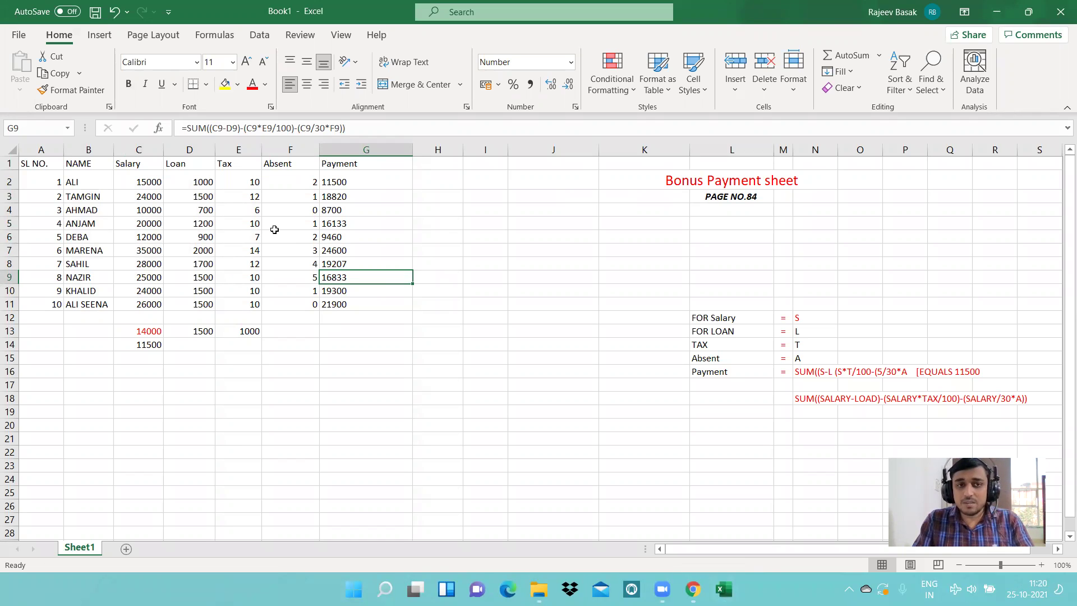
left_click(128, 183)
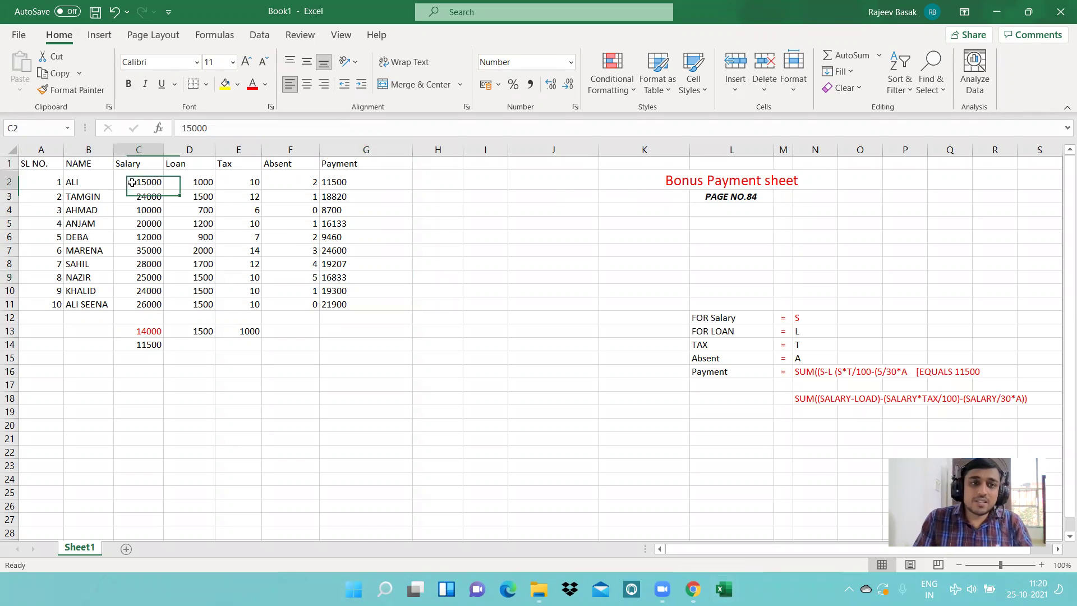
left_click(204, 179)
left_click(251, 182)
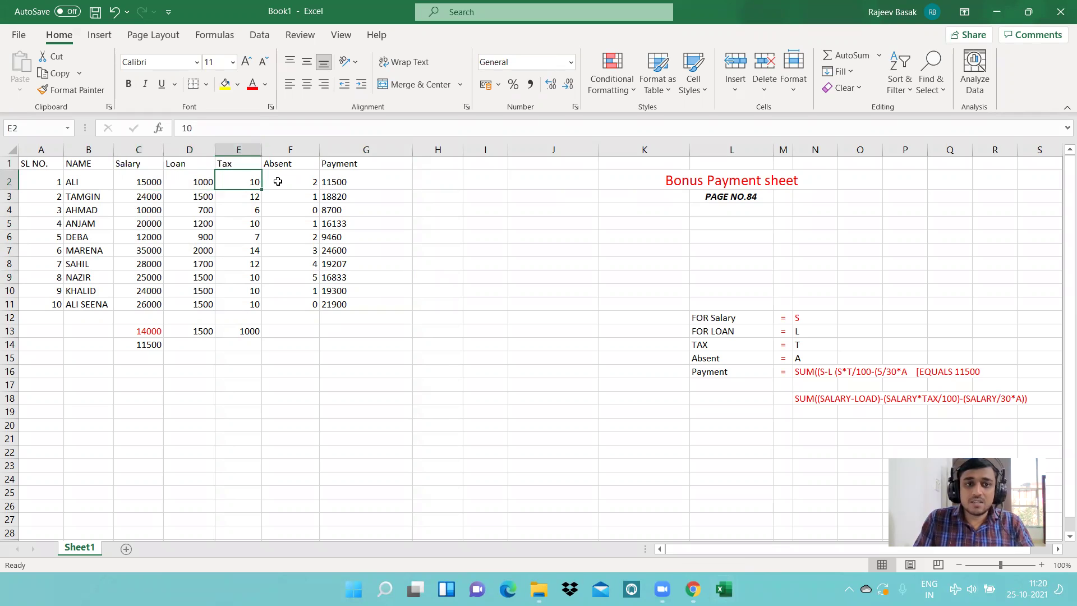
left_click(278, 182)
left_click(348, 183)
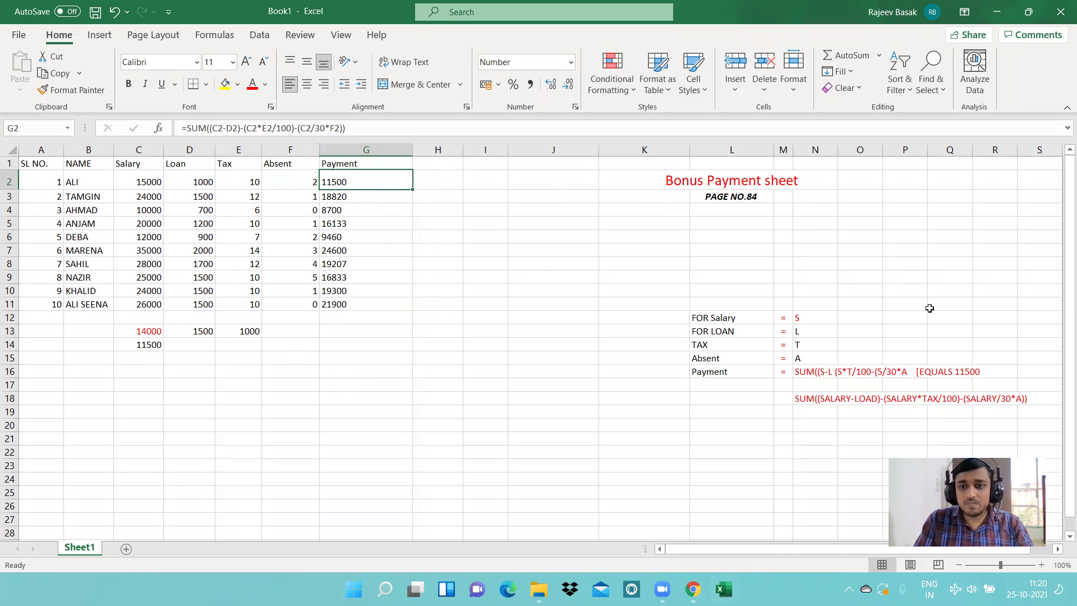
left_click(832, 372)
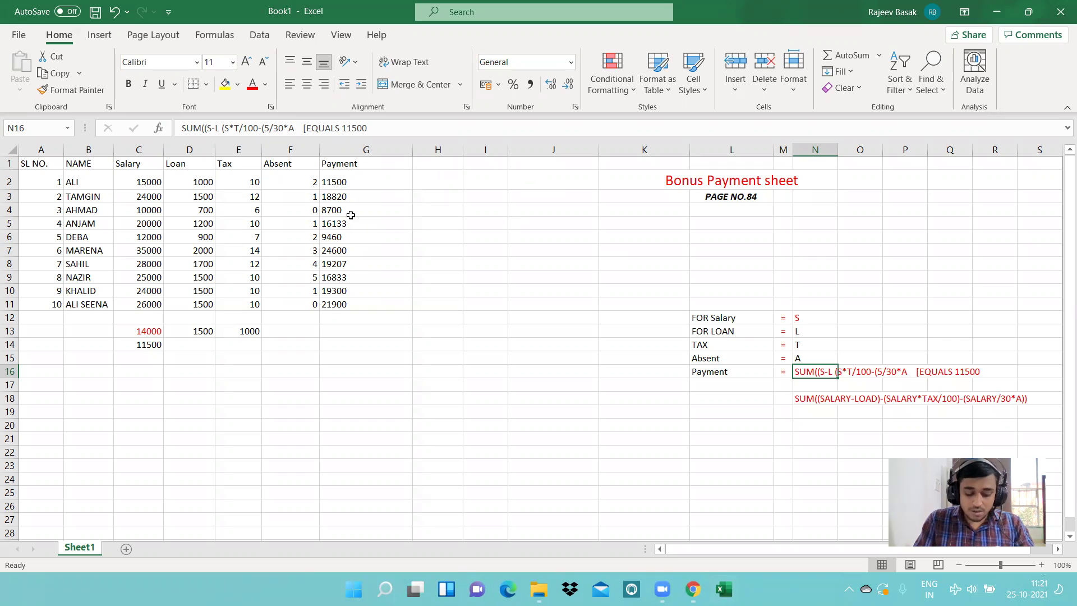
Add the column headers "Bonus" in H1 and "Performance" in I1, beside the Payment column.
left_click(434, 165)
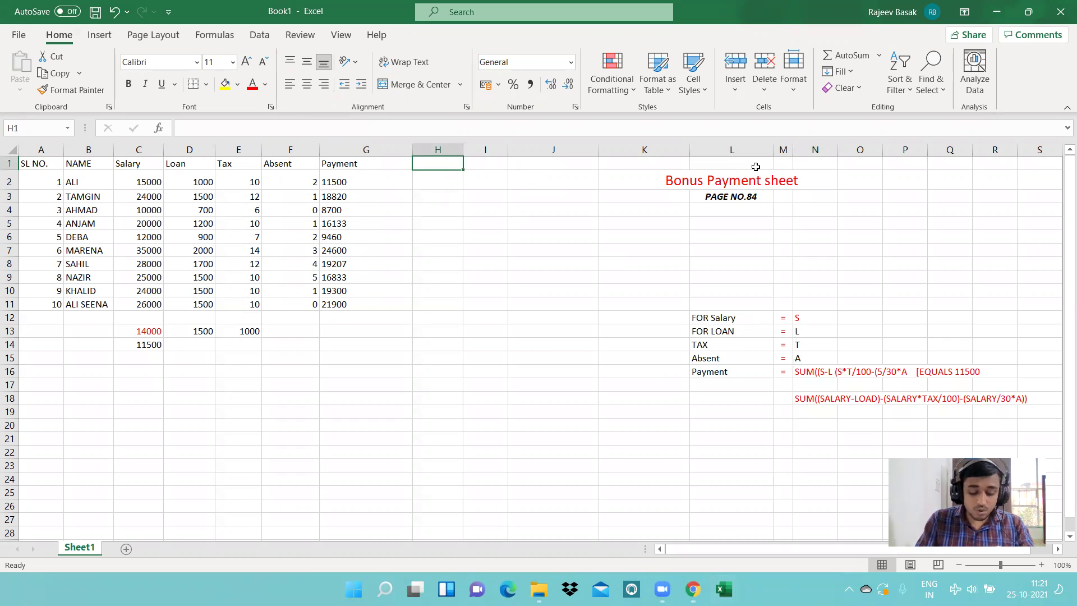
type("bONUS")
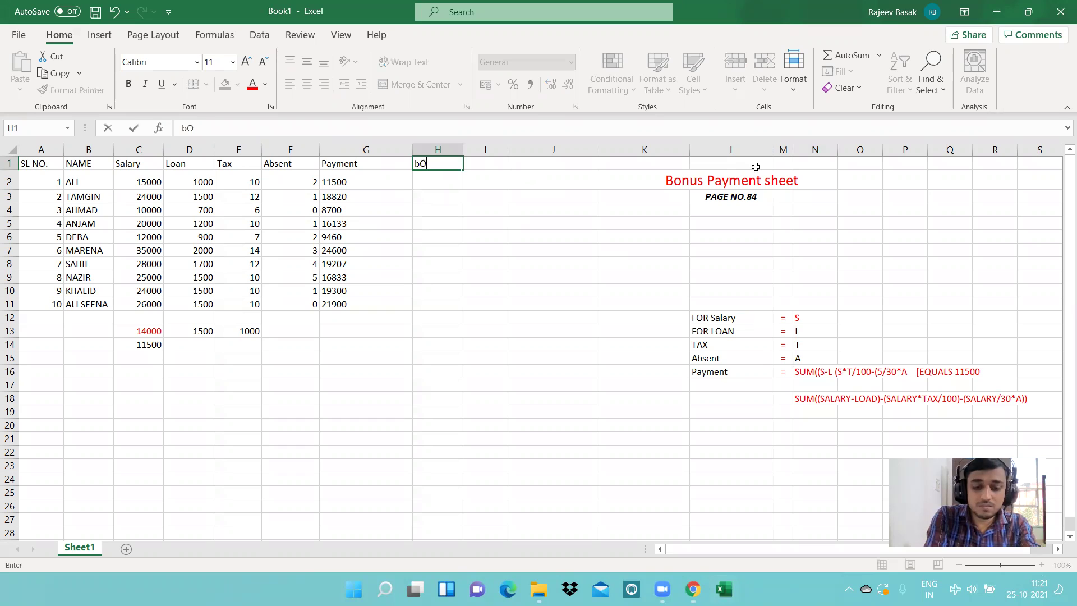
key("BackSpace")
key("BackSpace")
key("BackSpace")
type("Bonus")
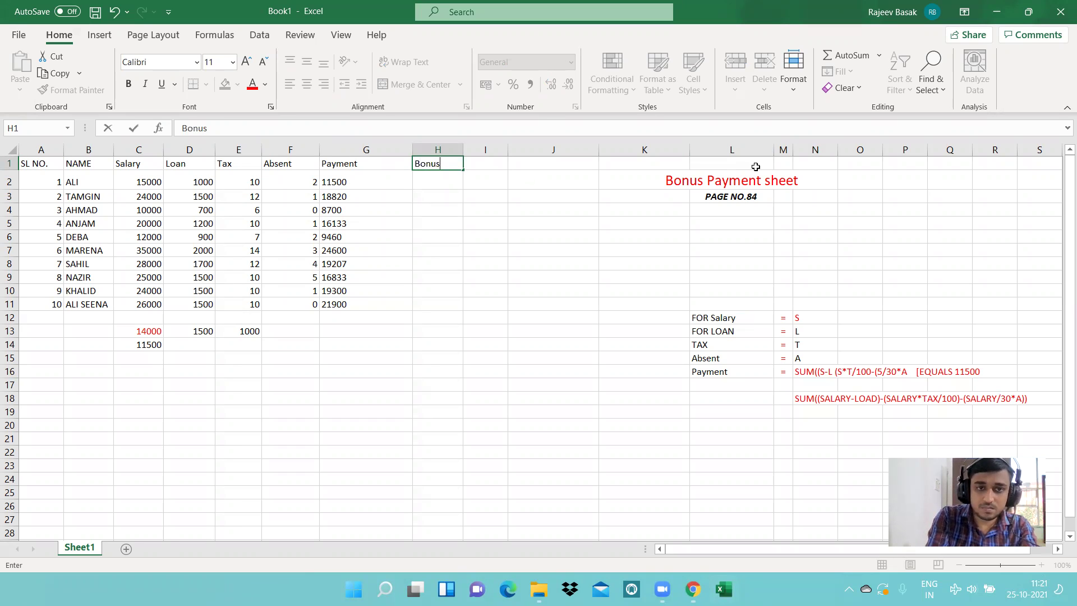
key("Tab")
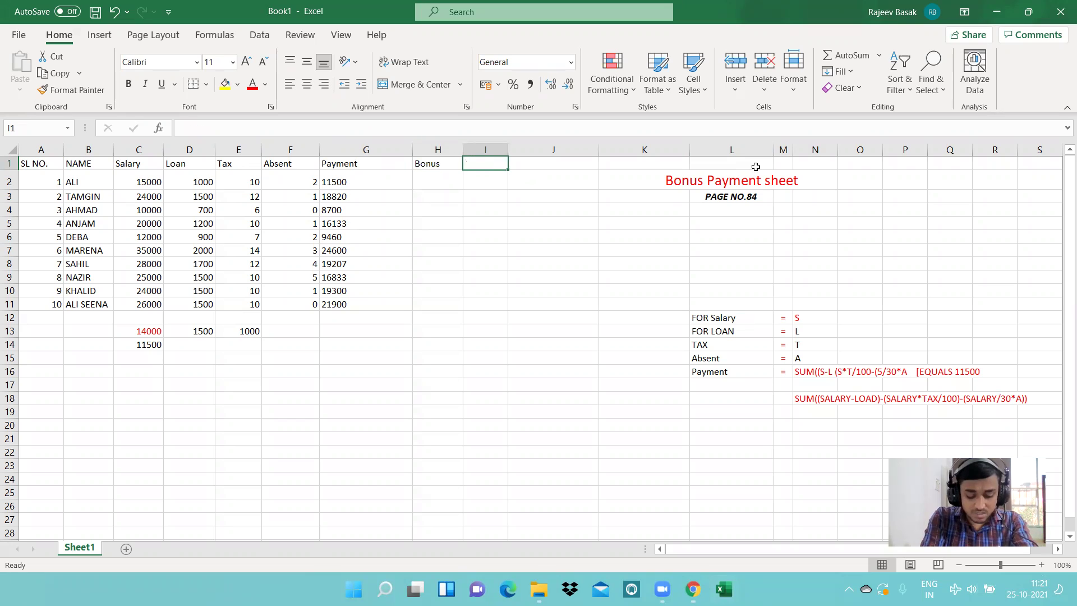
type("Perform")
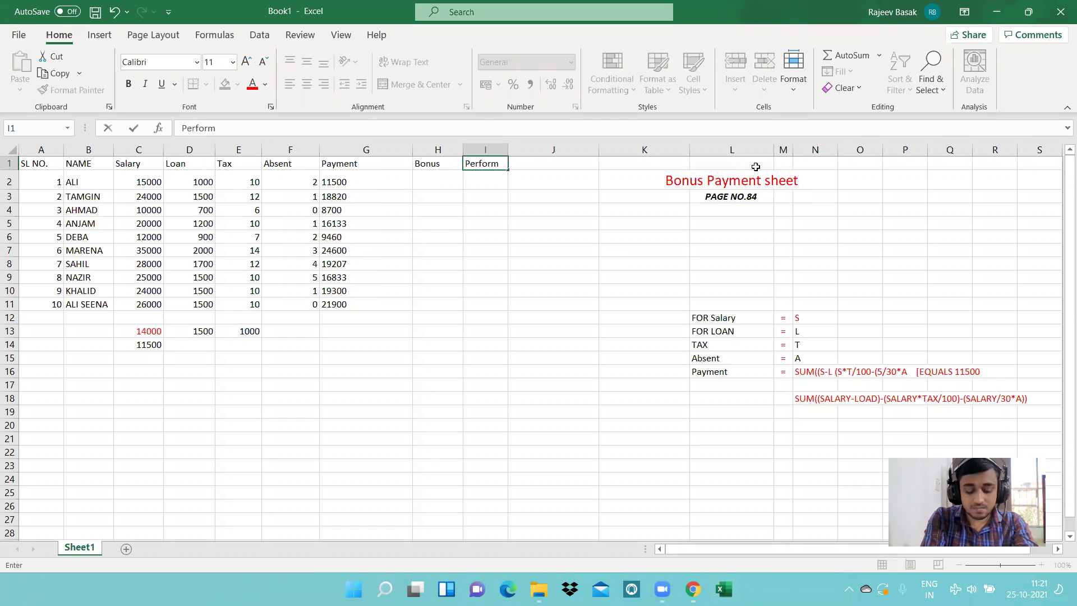
type("ance")
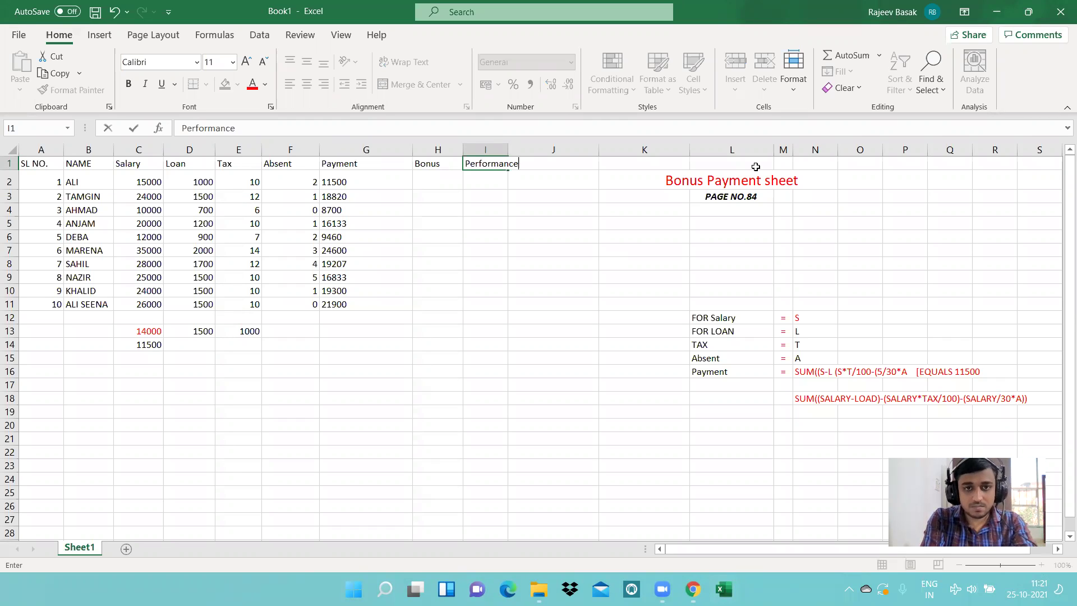
key("Tab")
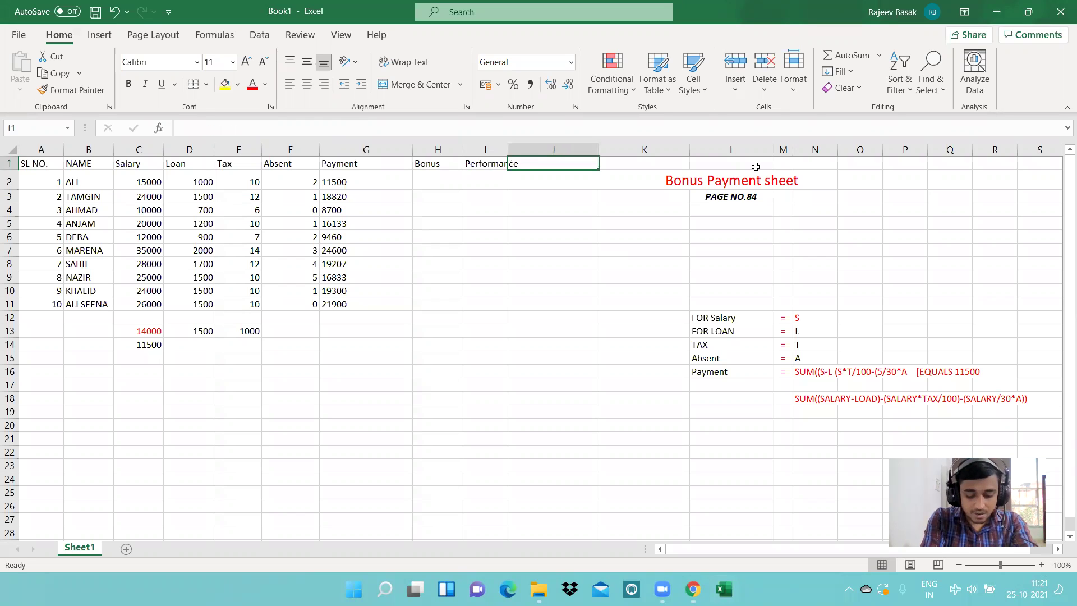
Enter the column header "Bonus Payment" in cell J1.
type("Bo")
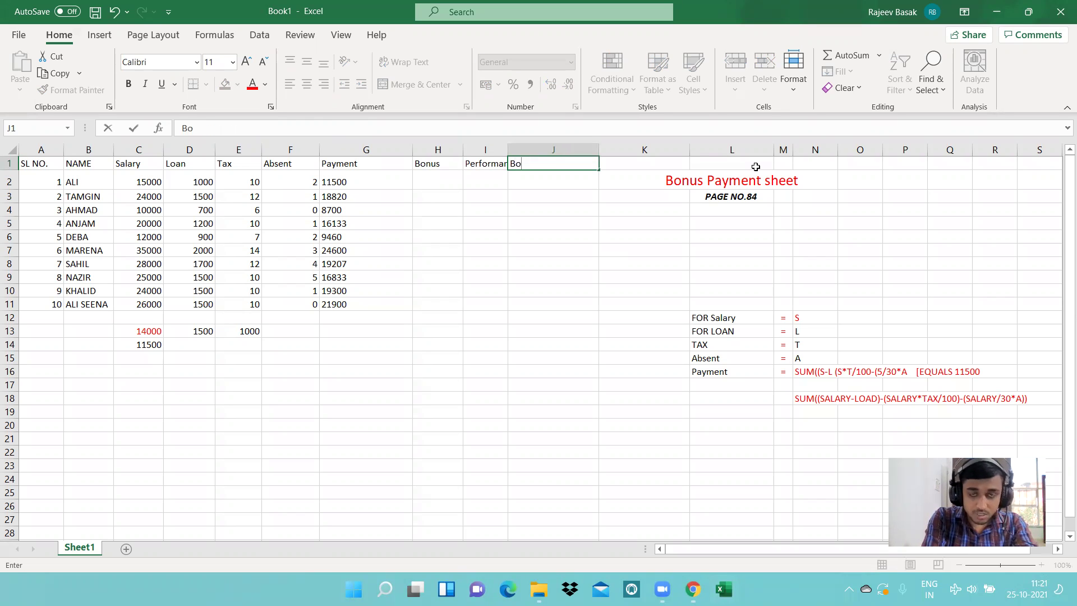
type("nus P")
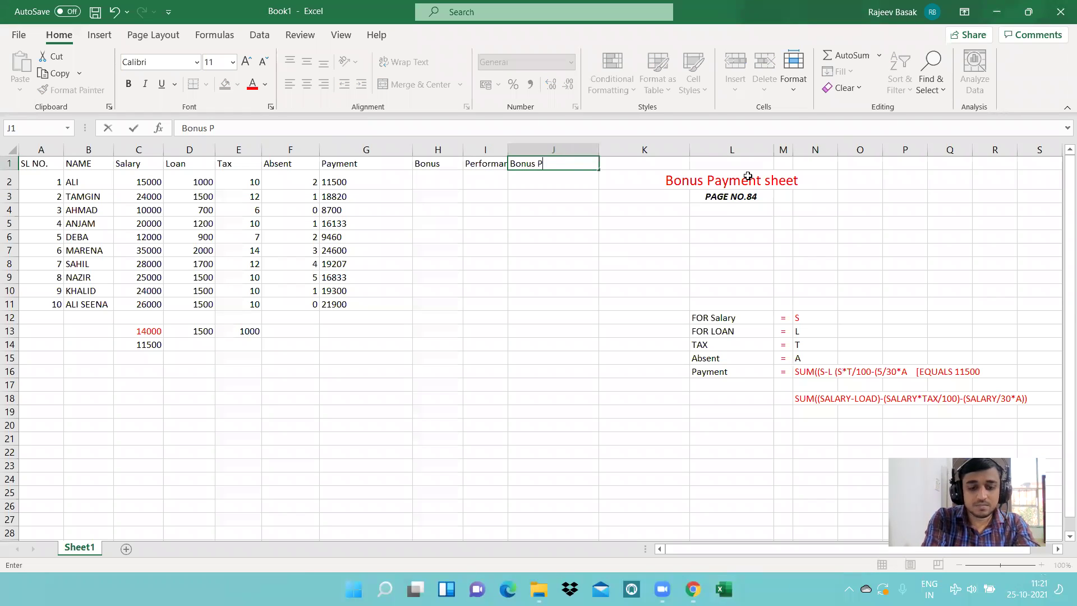
type("aymetn")
key("BackSpace")
key("BackSpace")
key("BackSpace")
key("BackSpace")
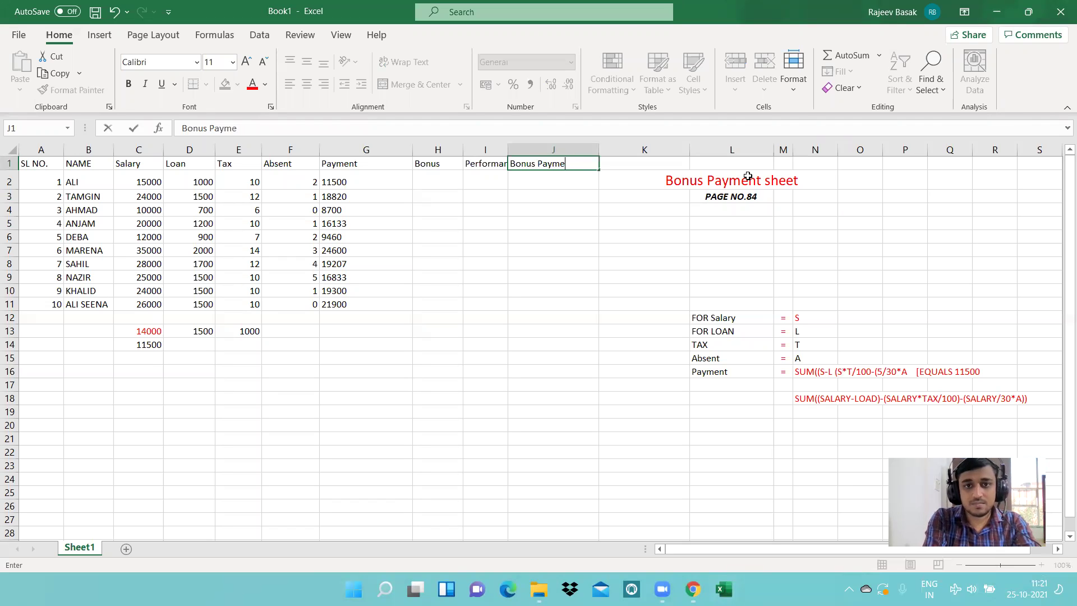
type("men")
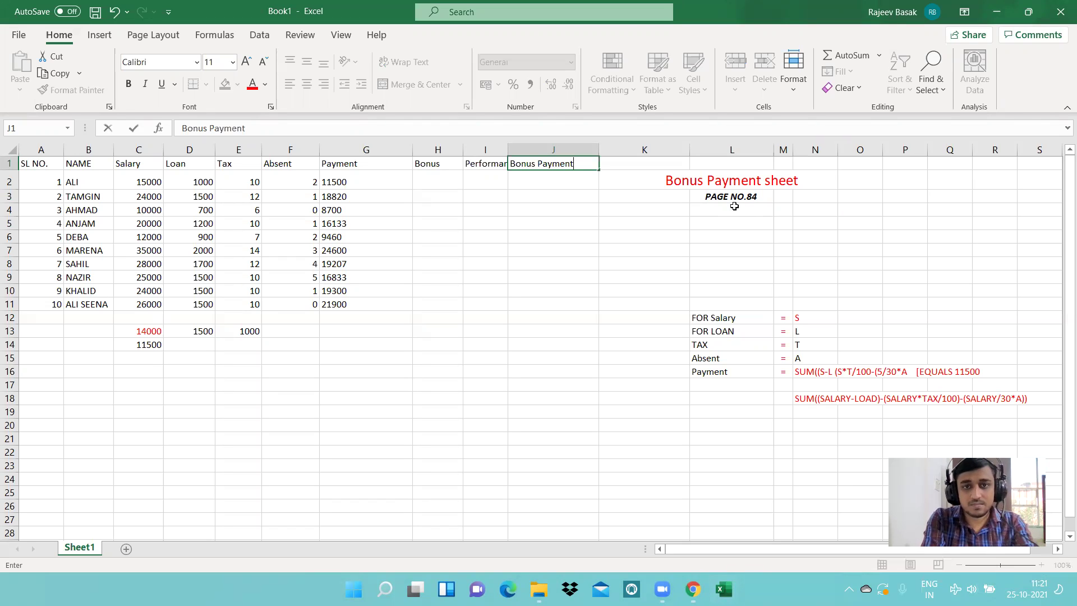
type("t")
key("Tab")
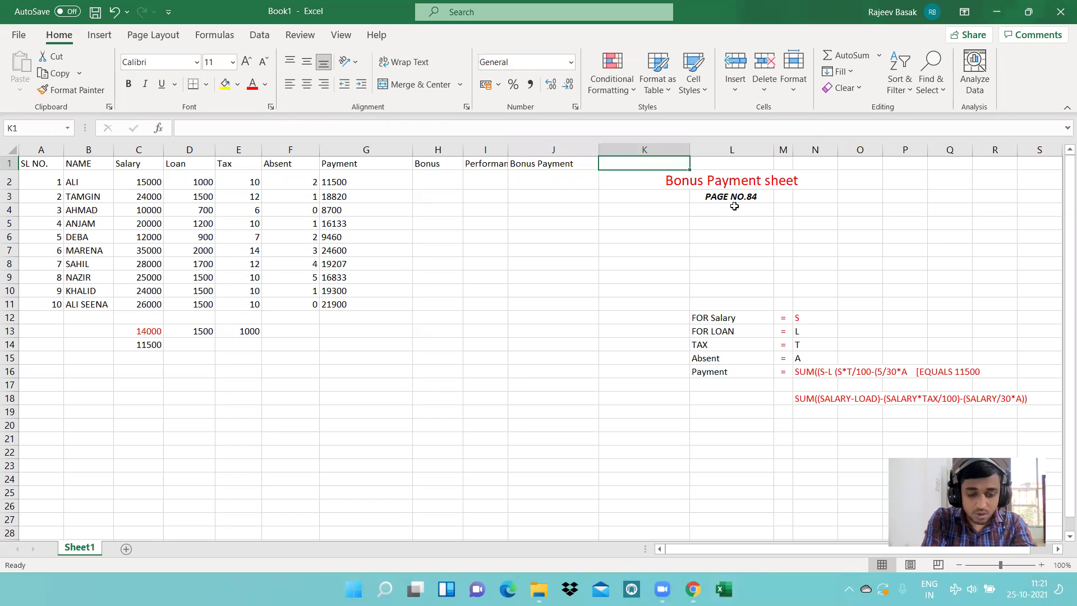
Enter the column header "Mian Payment" in cell K1, discarding any stray text in L4.
type("Mian Paym")
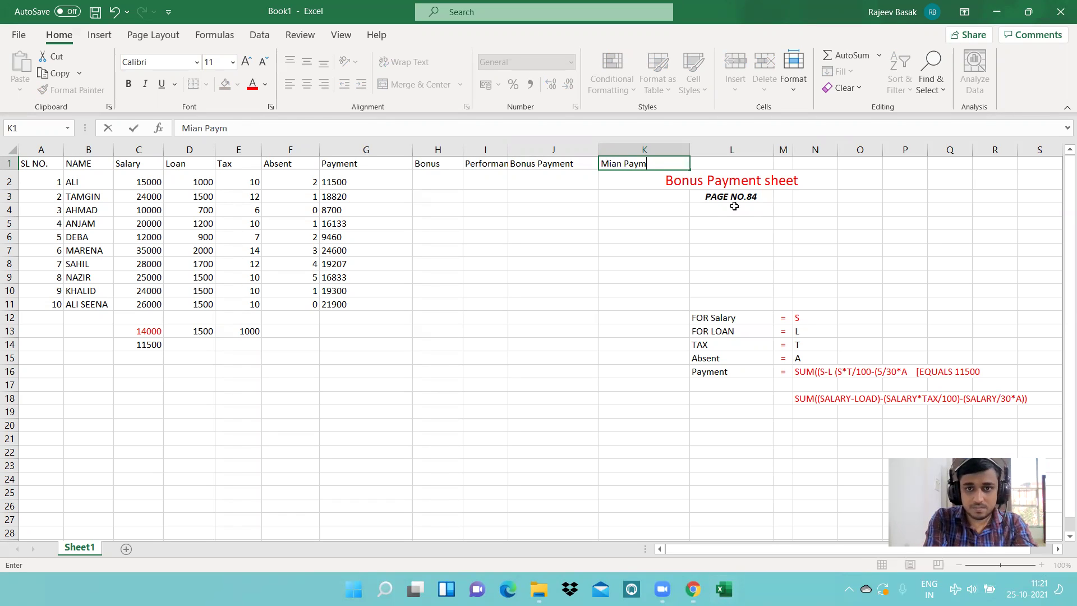
key("BackSpace")
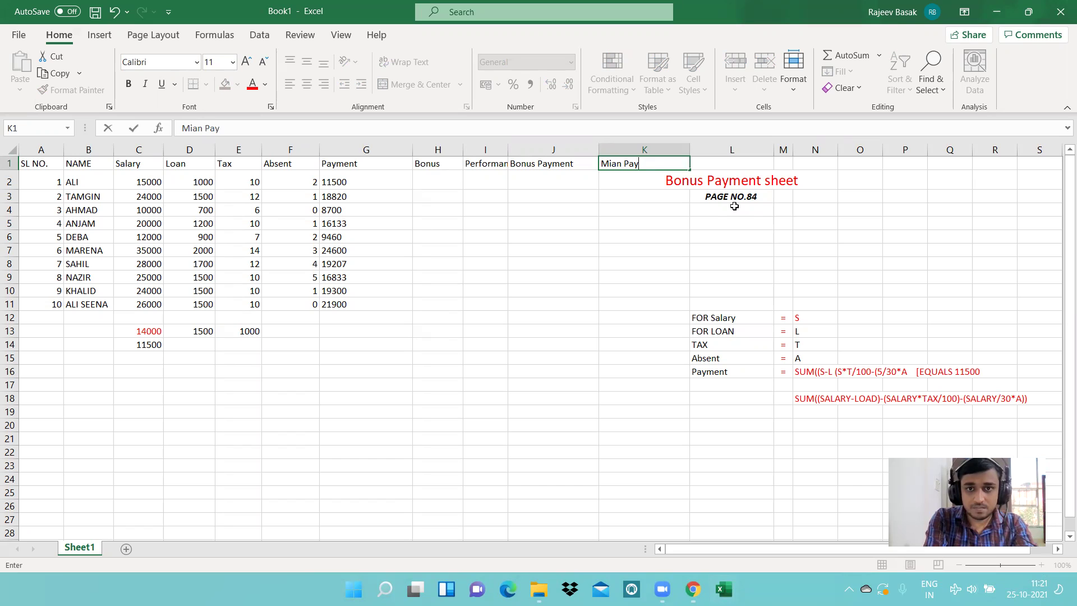
left_click(735, 207)
type("en")
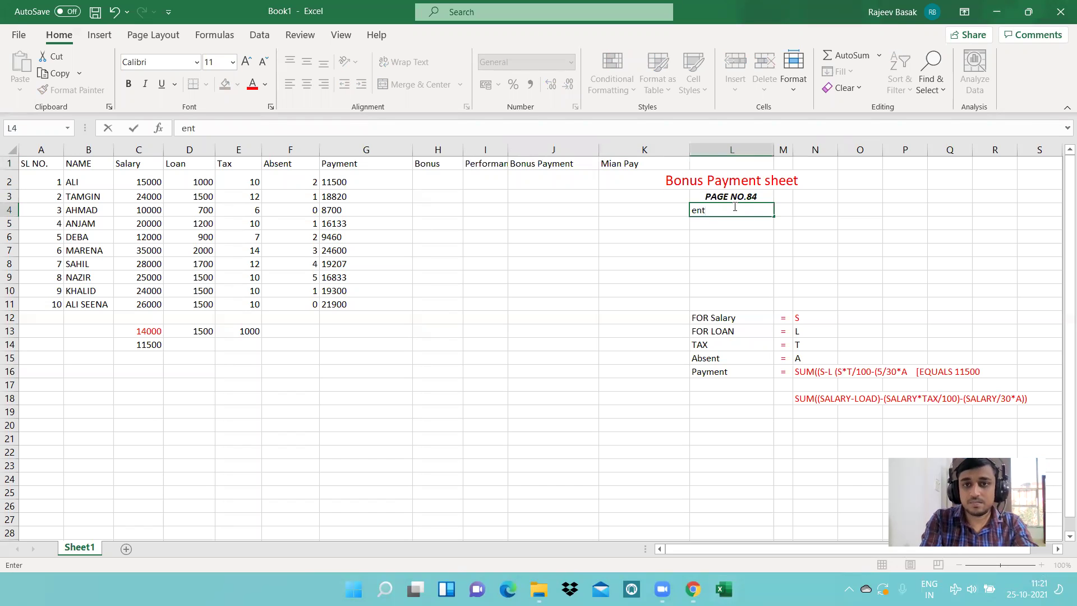
type("t")
key("Escape")
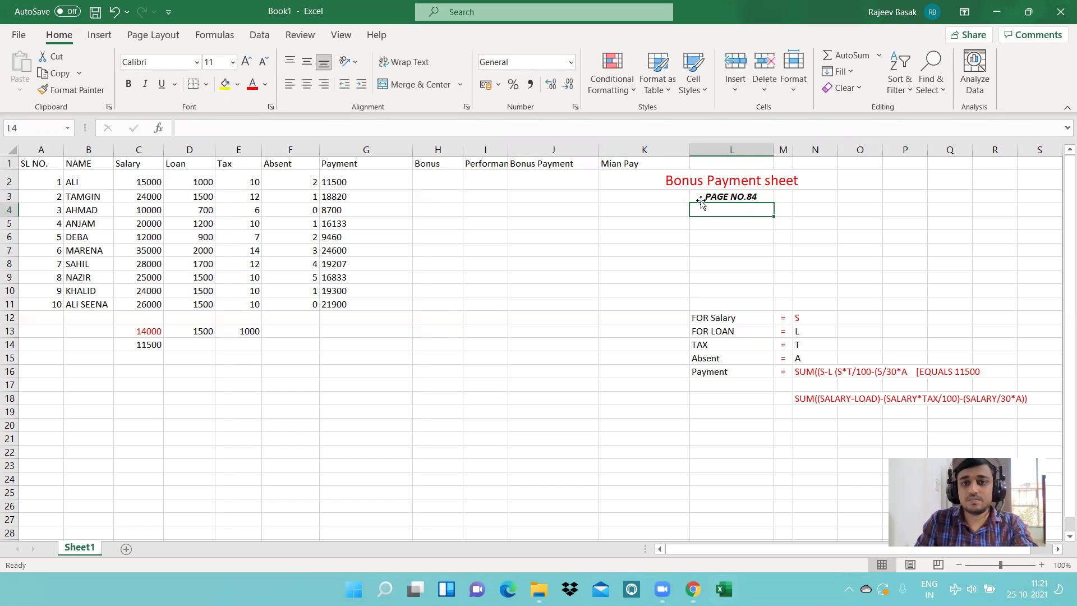
double_click(672, 166)
type("ment")
key("Return")
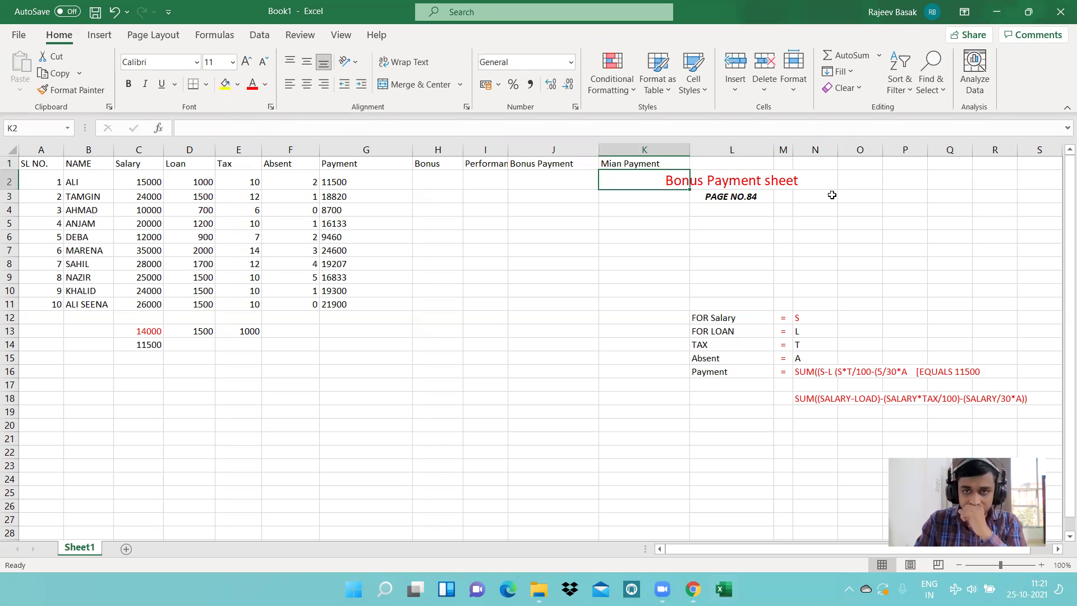
Left-align the "Bonus Payment sheet" title and move it together with the page number line from L2:L3 to M2:M3.
left_click(743, 179)
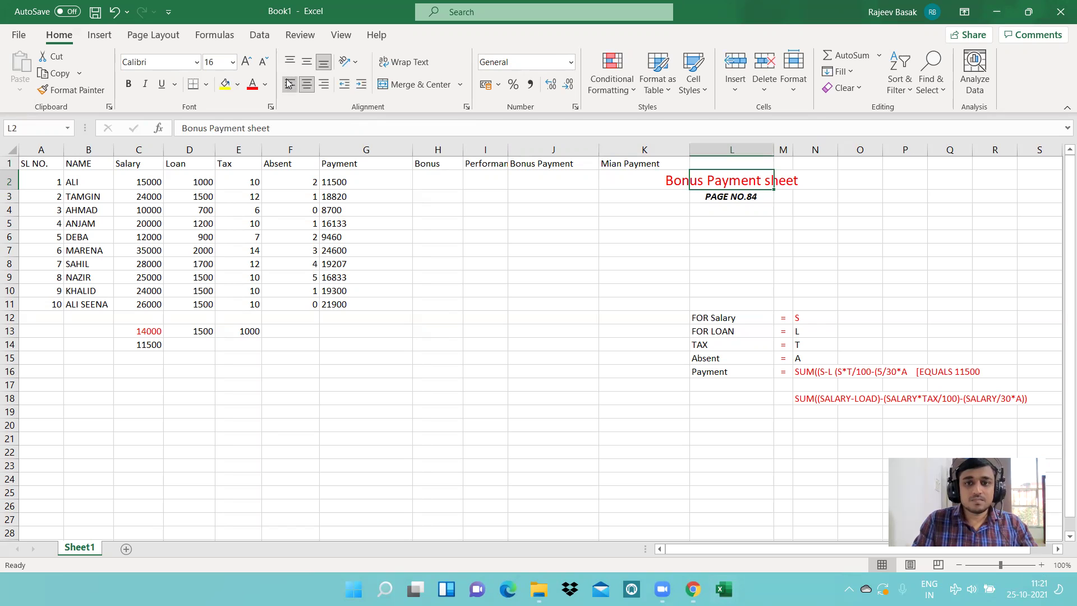
left_click(751, 234)
left_click_drag(724, 178, 733, 192)
key("ctrl+c")
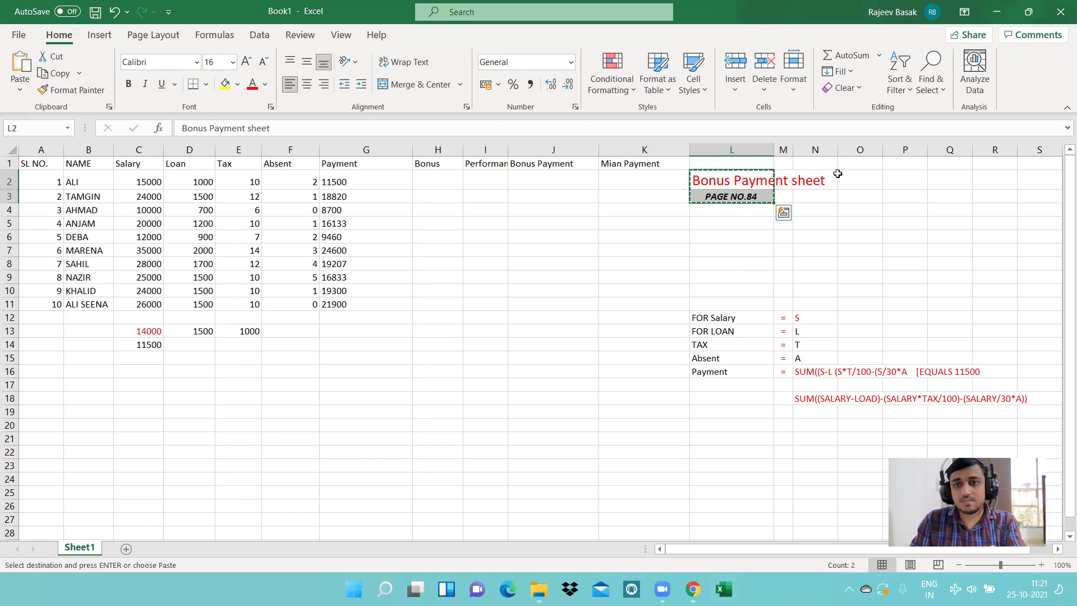
left_click(783, 180)
key("Return")
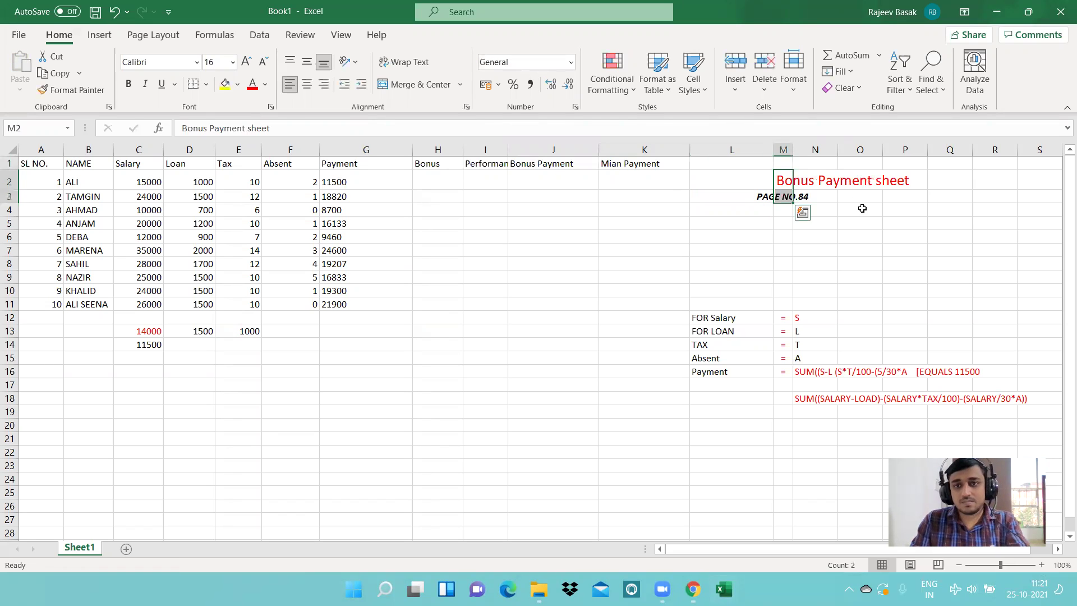
Left-align the "PAGE NO.84" text in cell M3 under the sheet title.
left_click(859, 209)
left_click(783, 197)
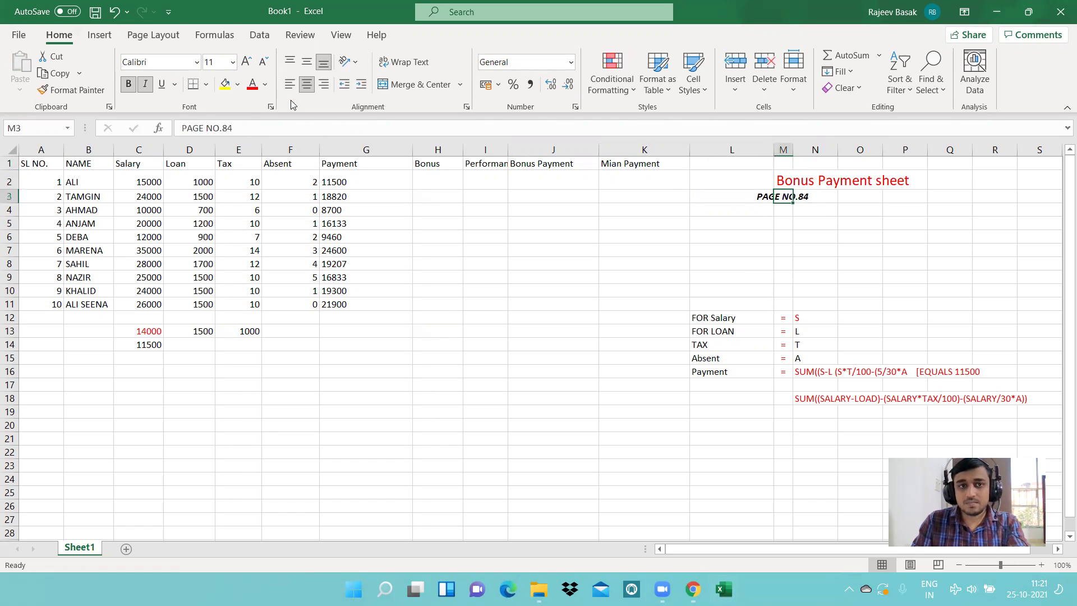
left_click(289, 84)
left_click(848, 247)
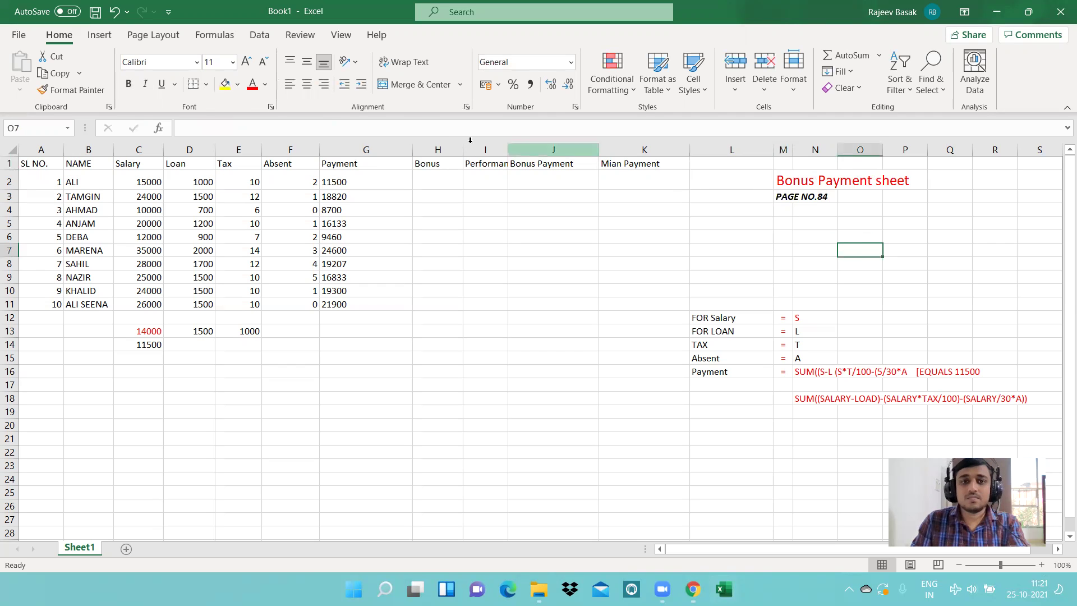
Clear all the payment formulas from G2:G11, keeping the Payment header.
left_click(429, 181)
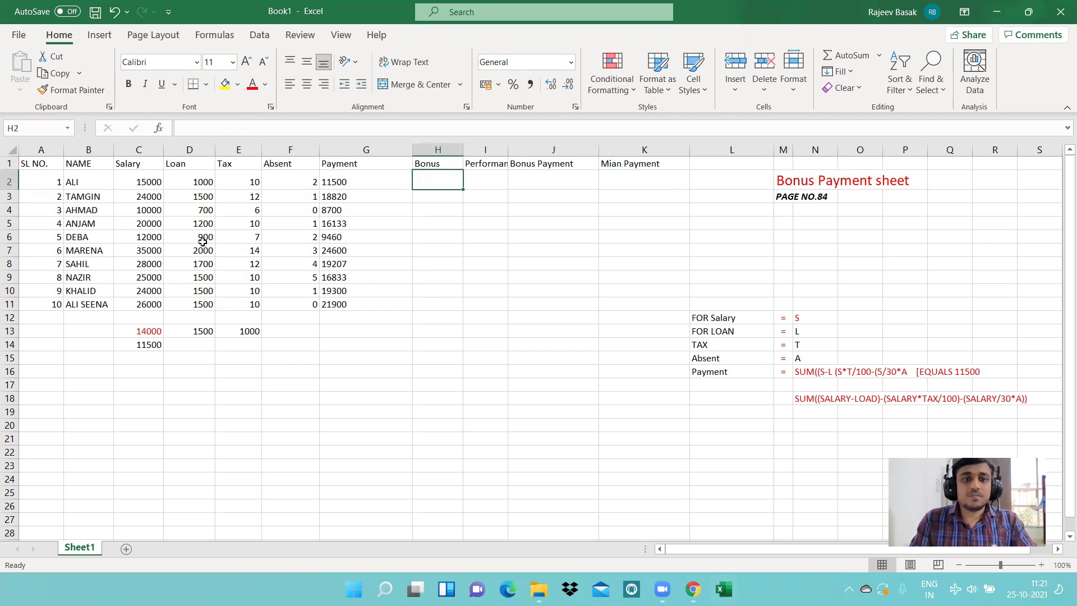
left_click_drag(343, 180, 362, 303)
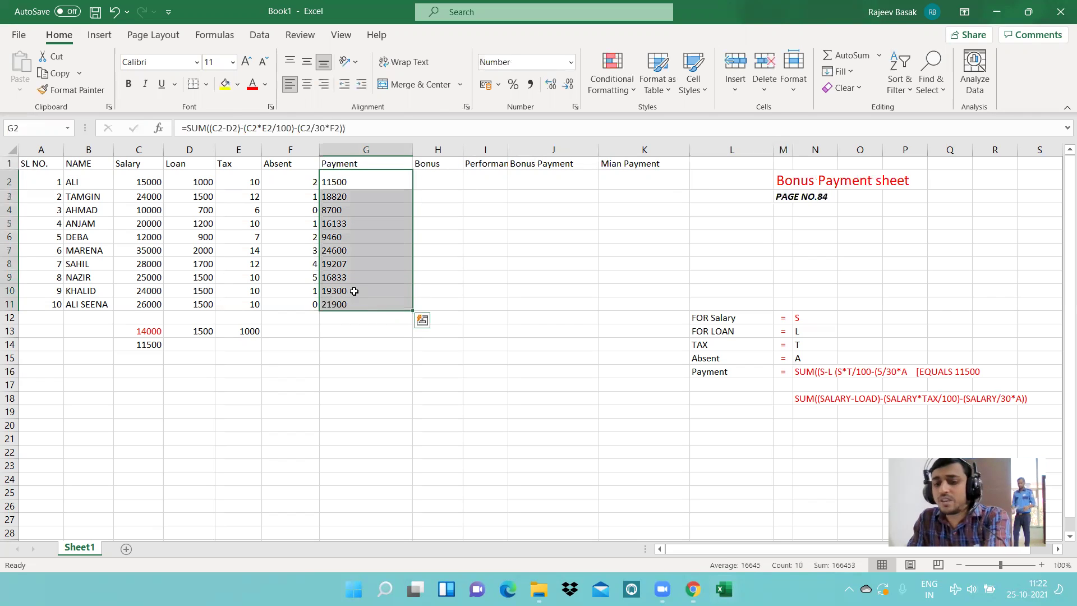
key("Delete")
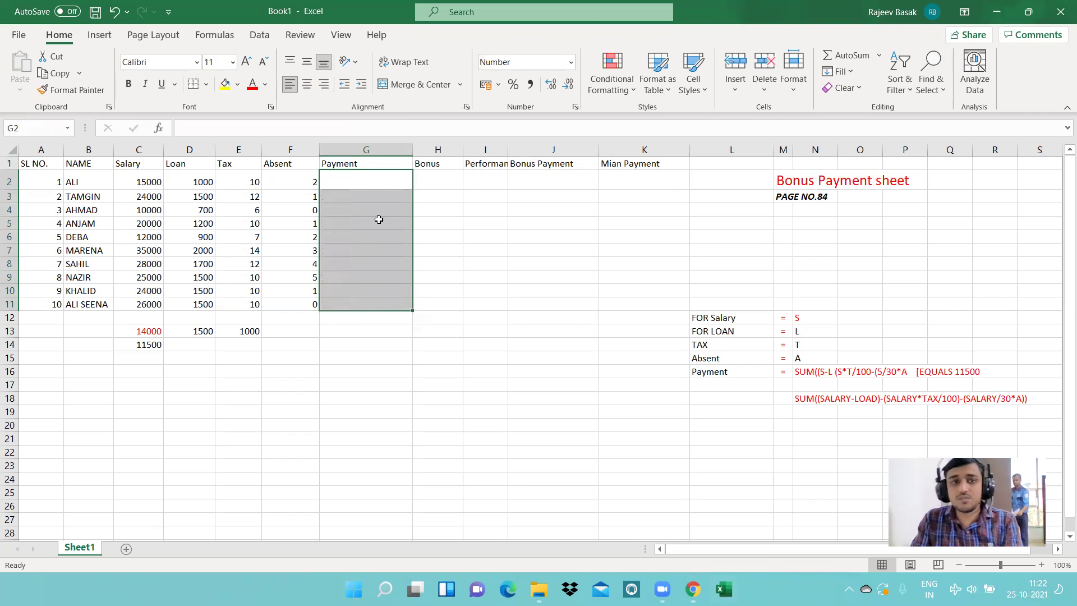
left_click(376, 186)
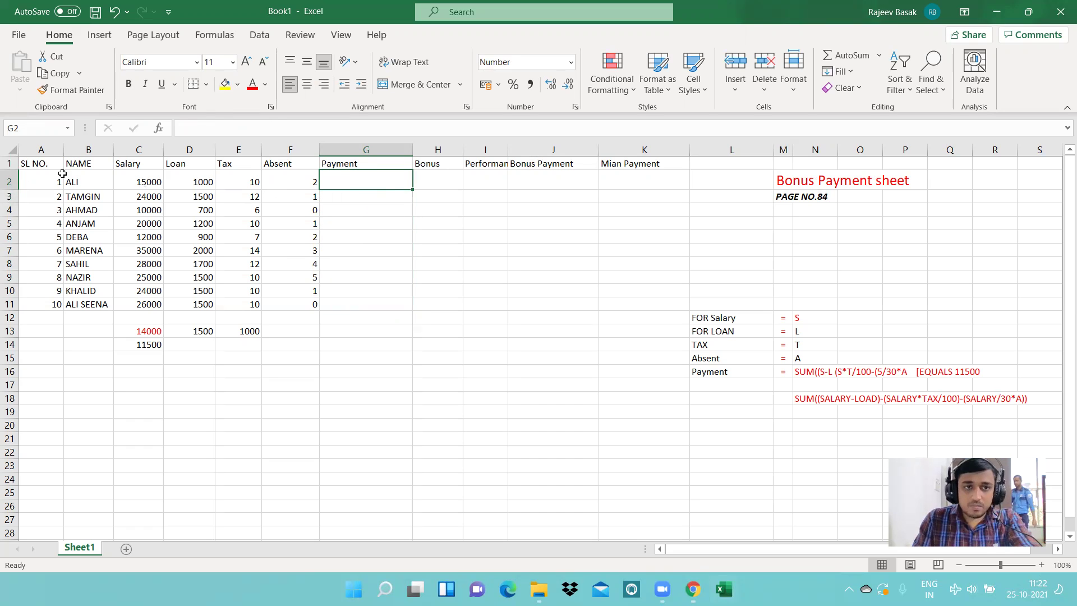
Review the first employee's salary, loan, tax and absence cells in row 2, ending on the empty payment cell G2.
left_click(153, 182)
left_click(203, 181)
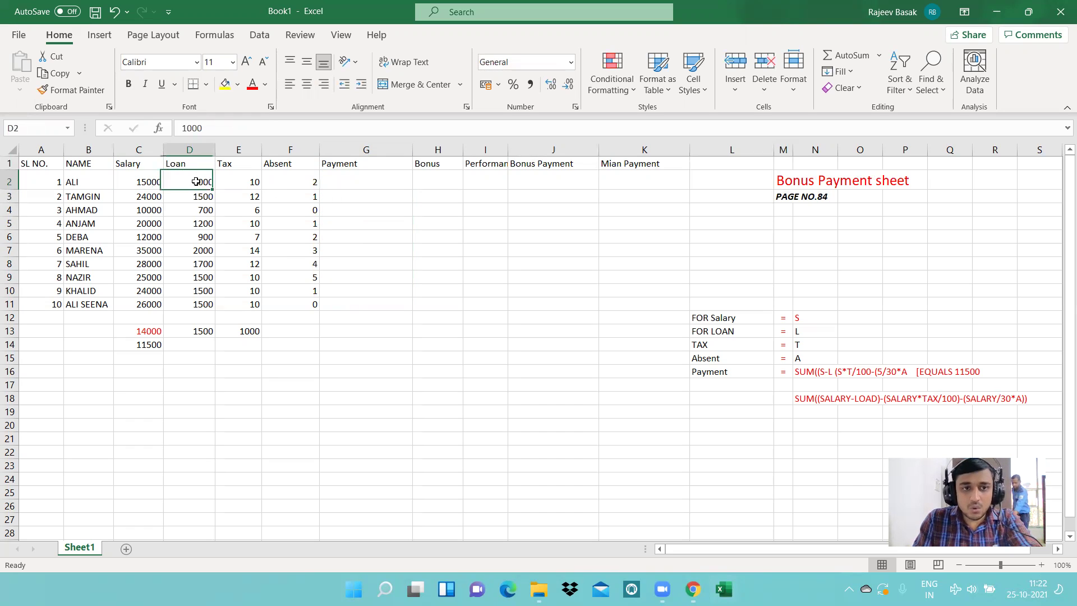
left_click(248, 188)
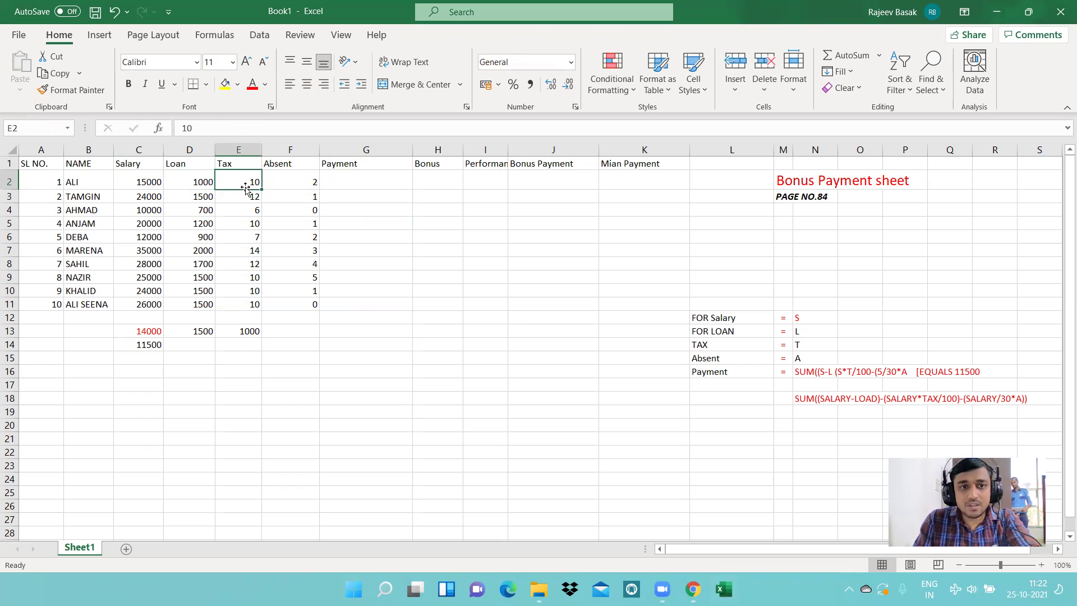
left_click(292, 179)
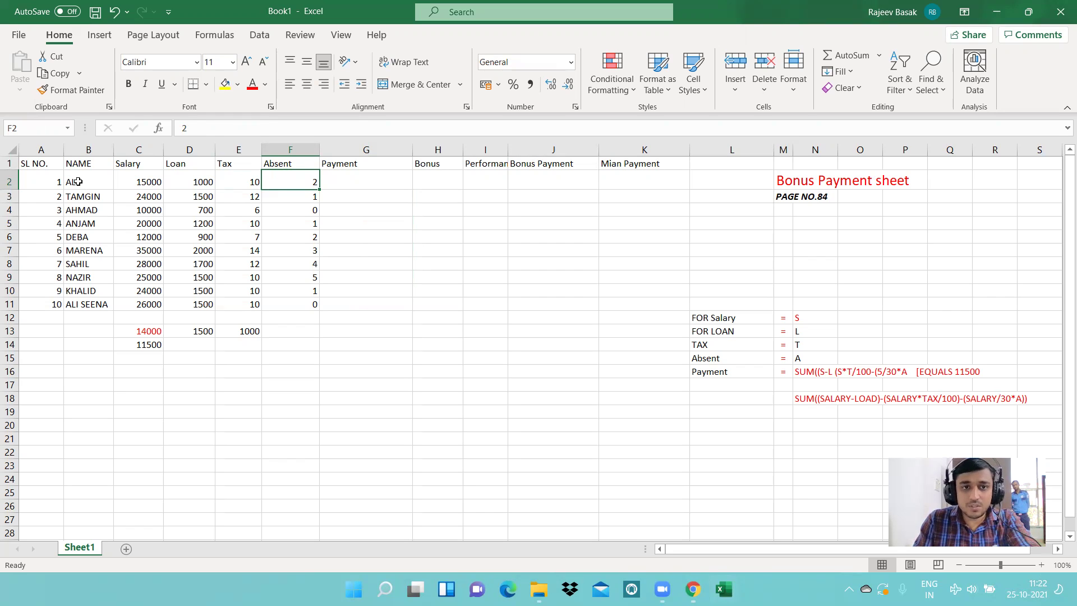
left_click(376, 182)
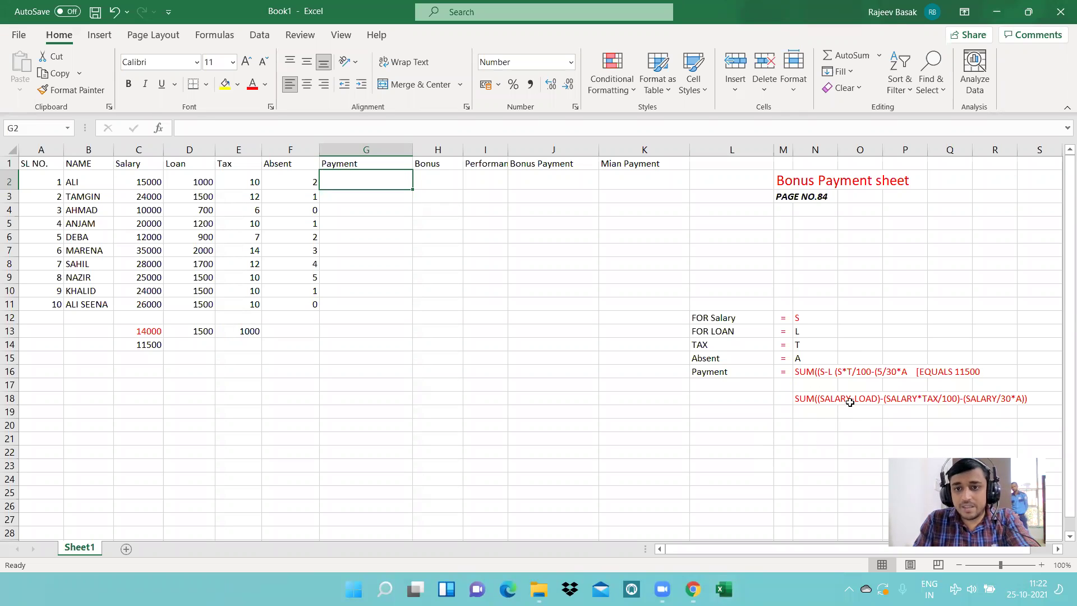
Correct LOAD to LOAN in the written payment formula in cell N18.
left_click(873, 398)
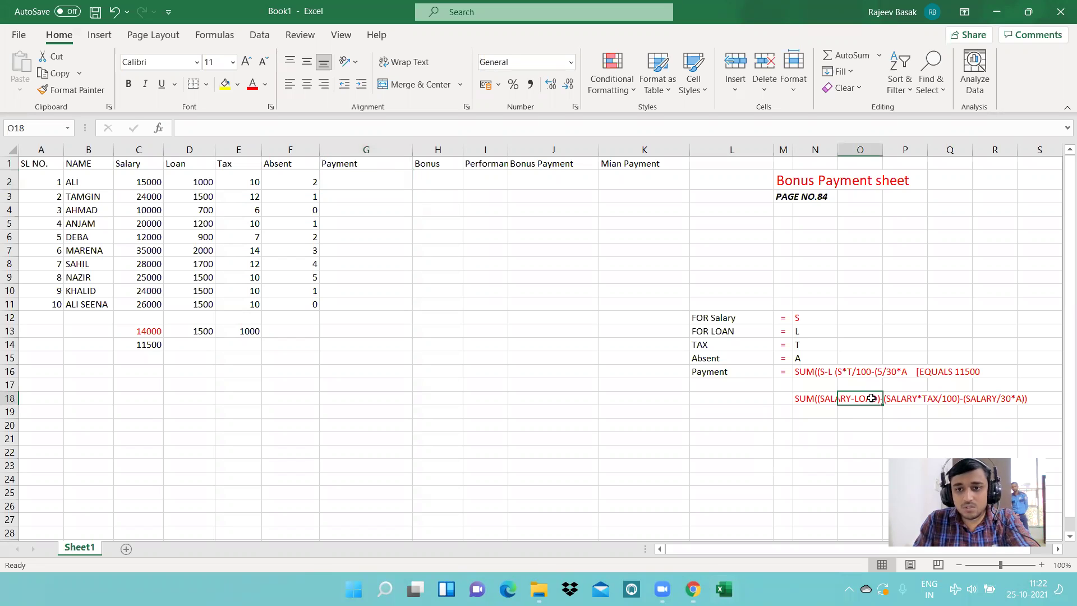
left_click(815, 398)
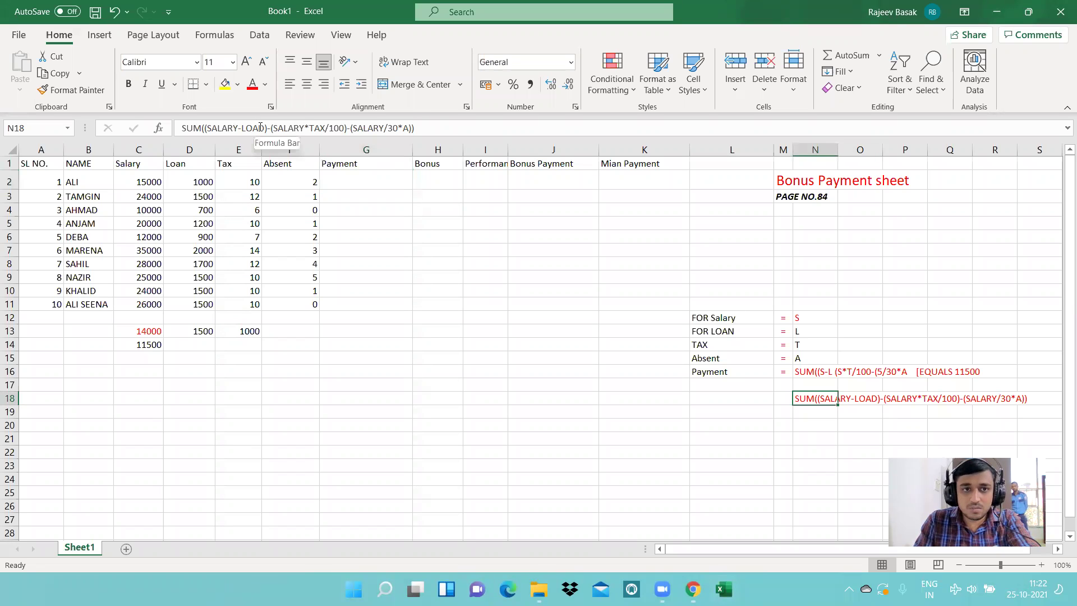
left_click(365, 128)
key("BackSpace")
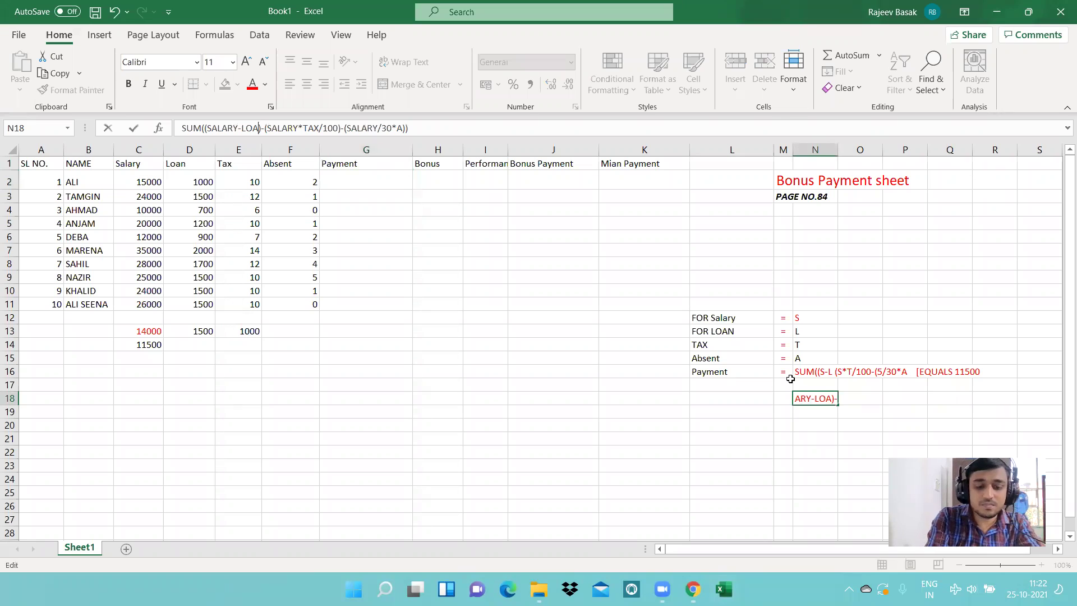
type("N")
key("Return")
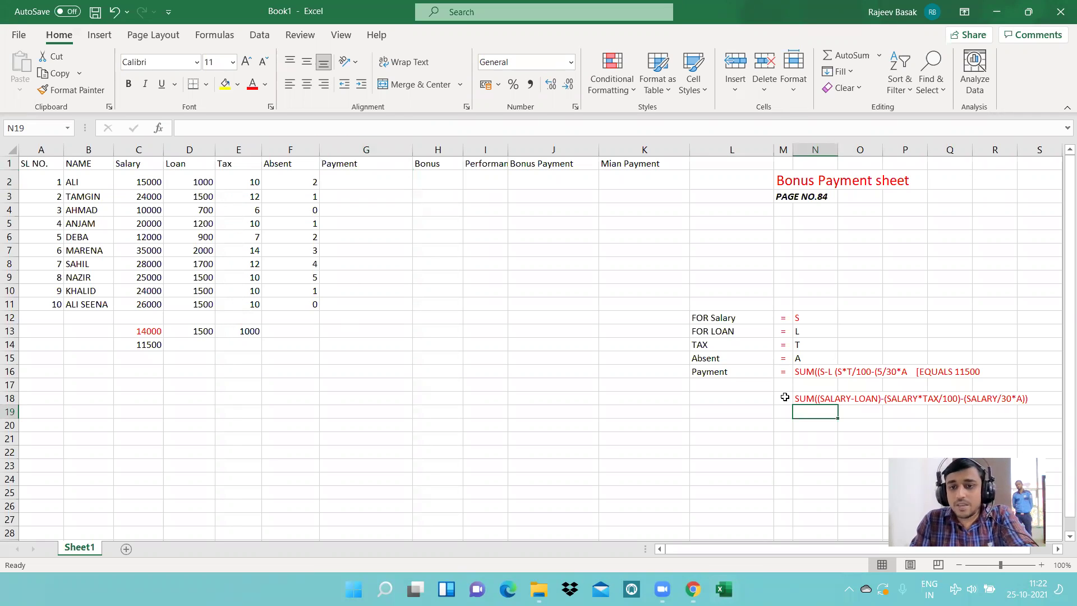
Enter an equals sign in cell M18, beside the written SUM payment formula.
left_click(788, 402)
type("=")
key("Return")
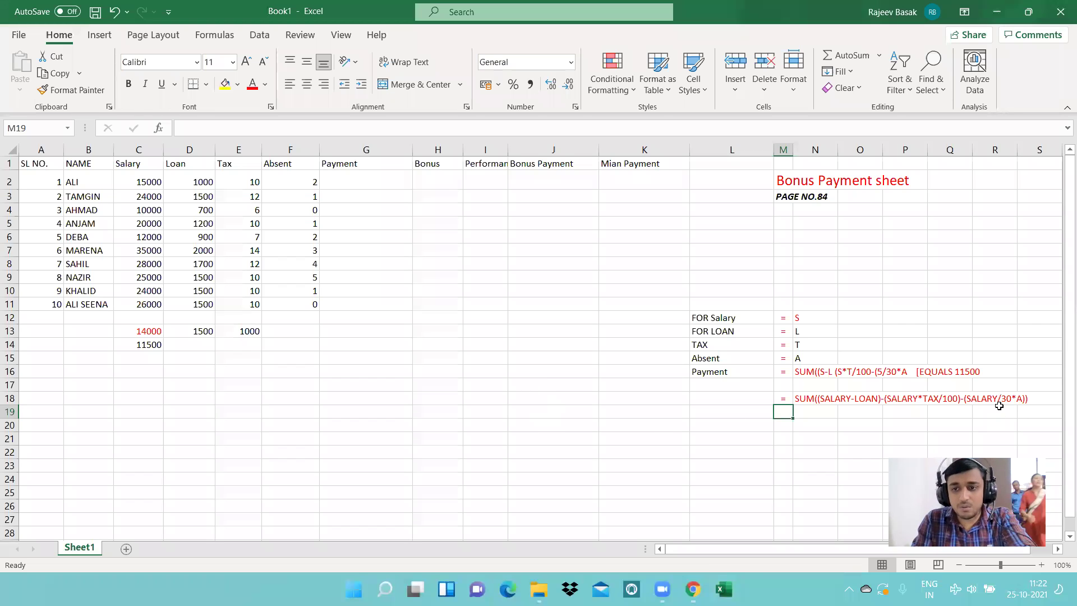
Begin a formula with an equals sign in the first employee's payment cell G2.
left_click(353, 181)
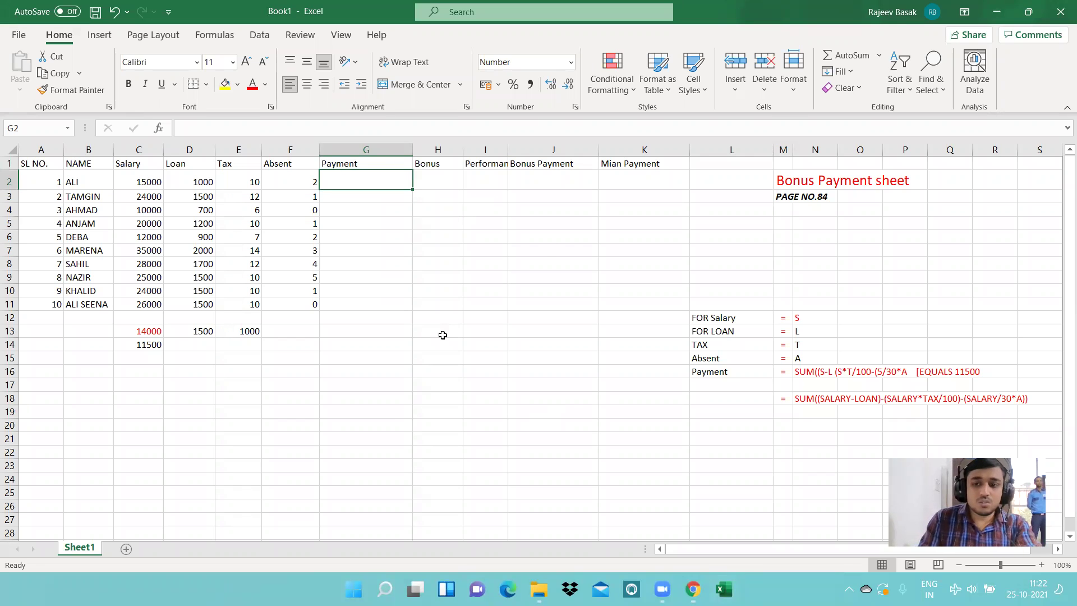
type("=")
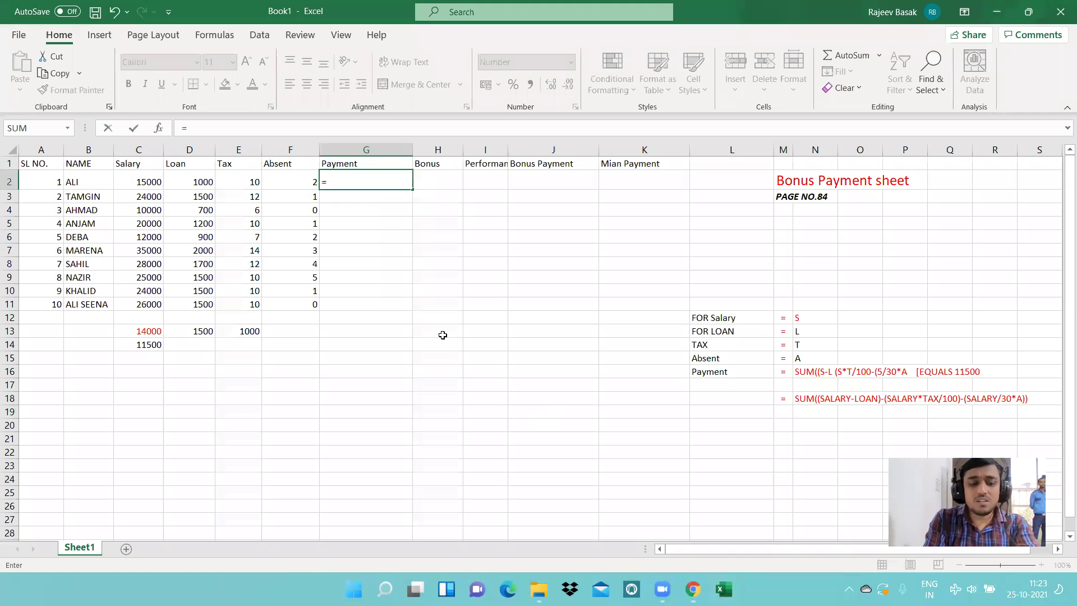
type("salary")
key("BackSpace")
key("BackSpace")
key("BackSpace")
key("BackSpace")
key("BackSpace")
key("BackSpace")
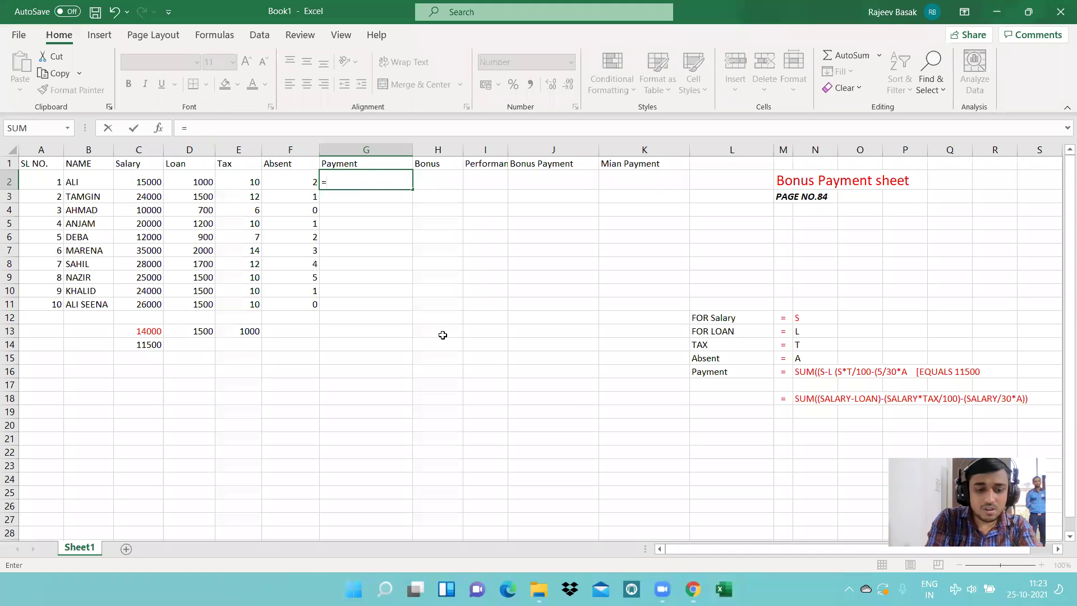
Extend the G2 formula with sum((C2-D2)-( to subtract the loan from the salary.
type("sum")
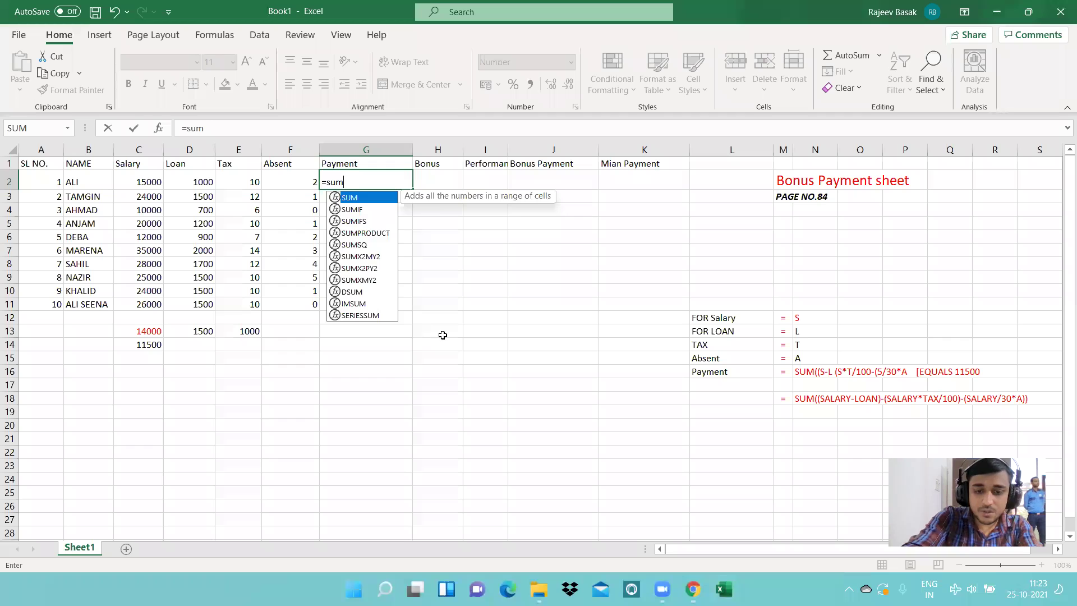
type("((sala")
key("BackSpace")
key("BackSpace")
key("BackSpace")
key("BackSpace")
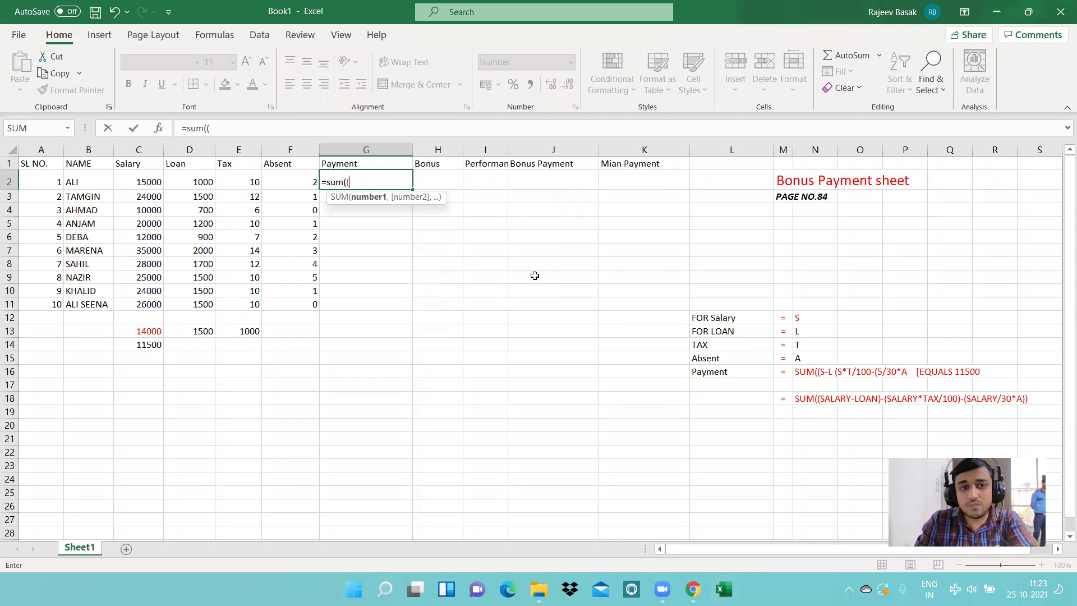
left_click(157, 183)
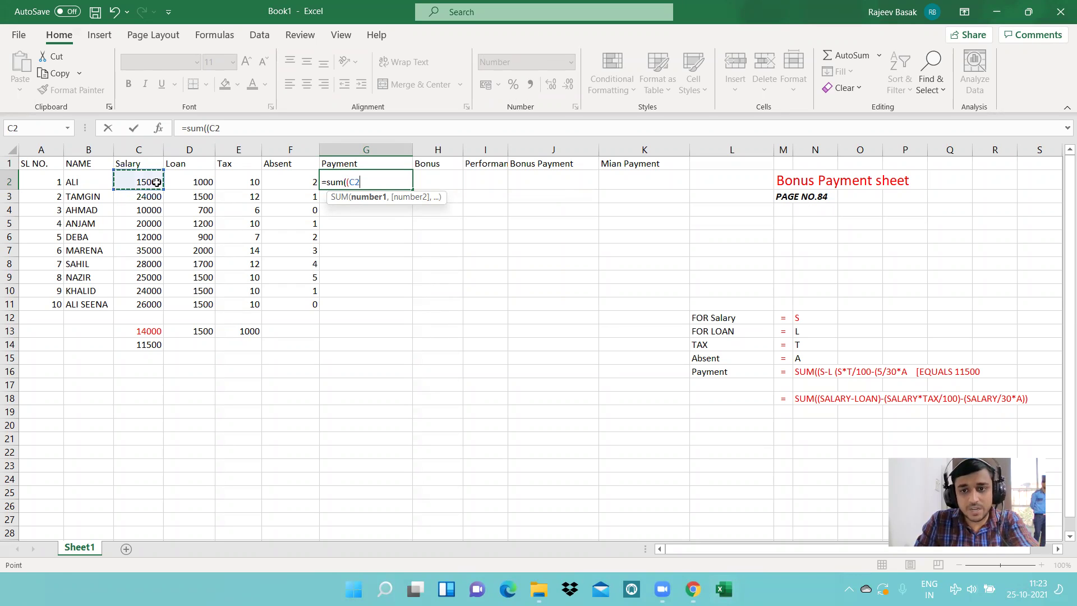
type("-")
left_click(175, 181)
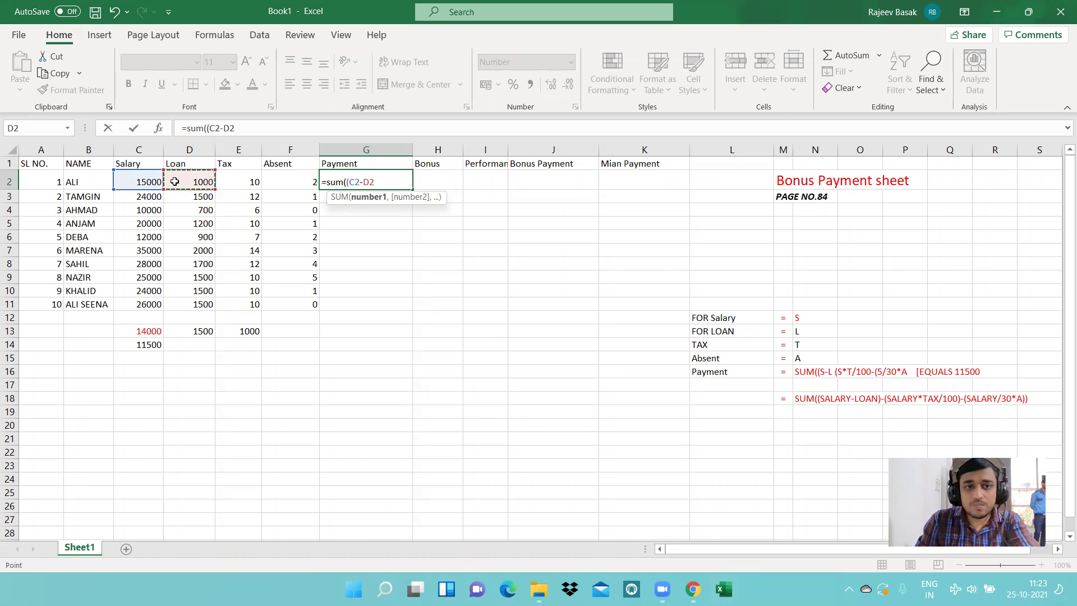
type(")-(")
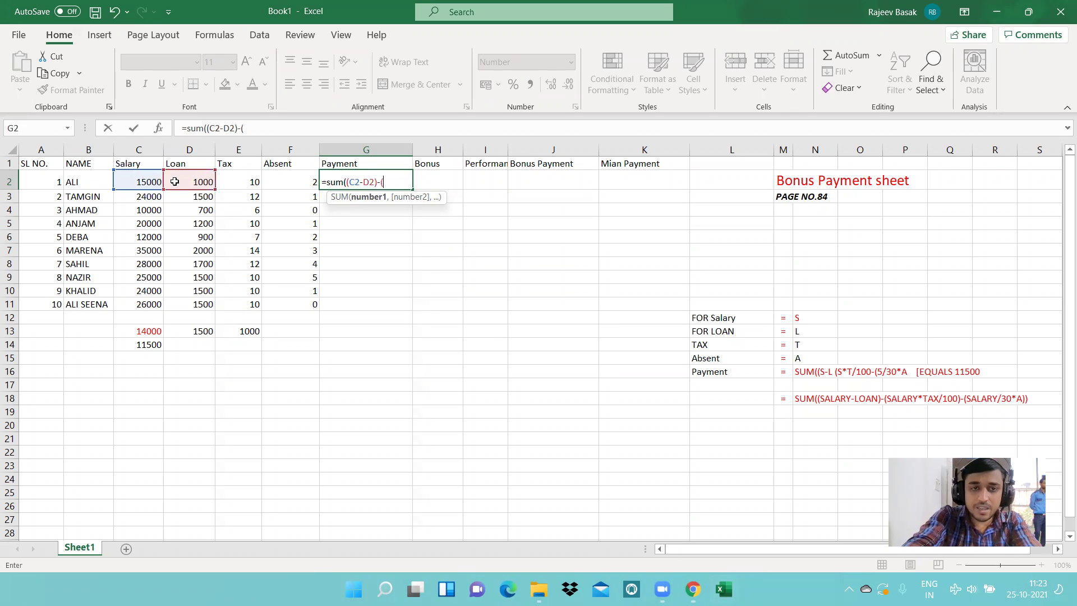
Add the tax deduction C2*E2/100 to the G2 formula, close its parenthesis and open the next subtracted term.
left_click(138, 181)
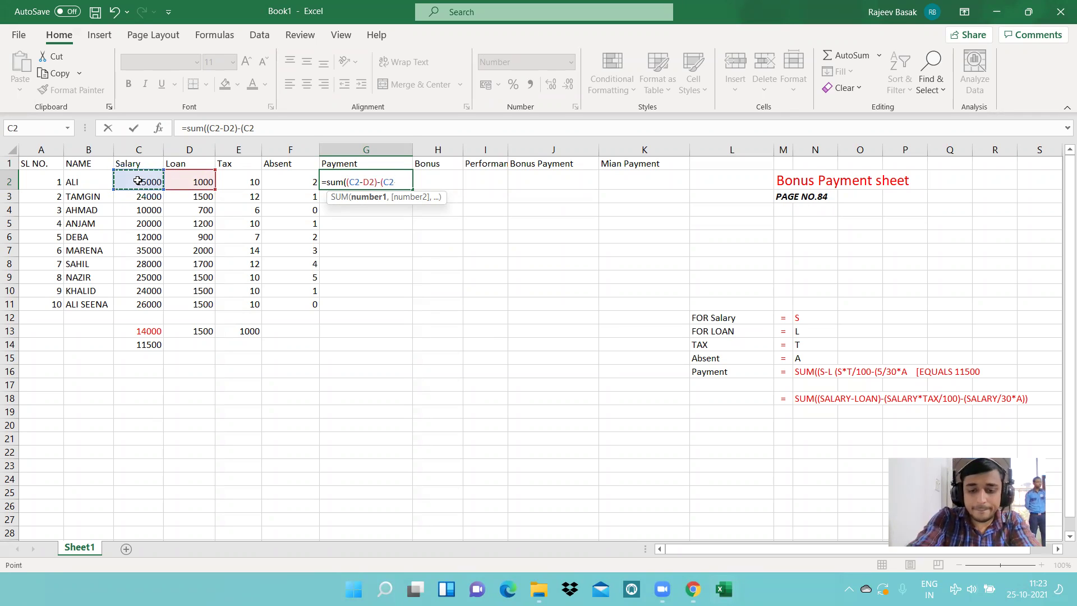
type("*")
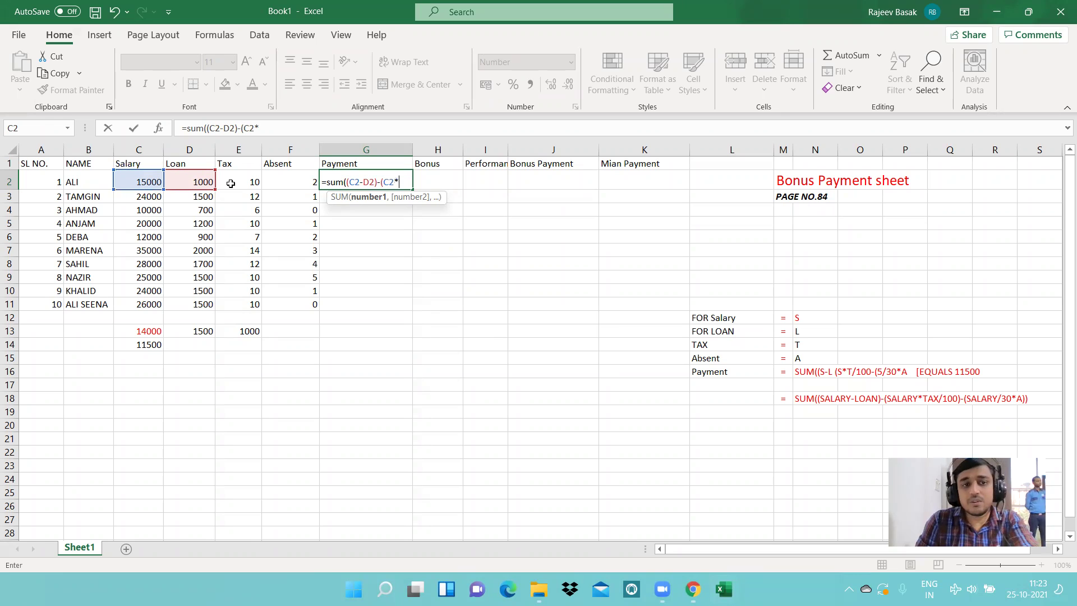
left_click(252, 181)
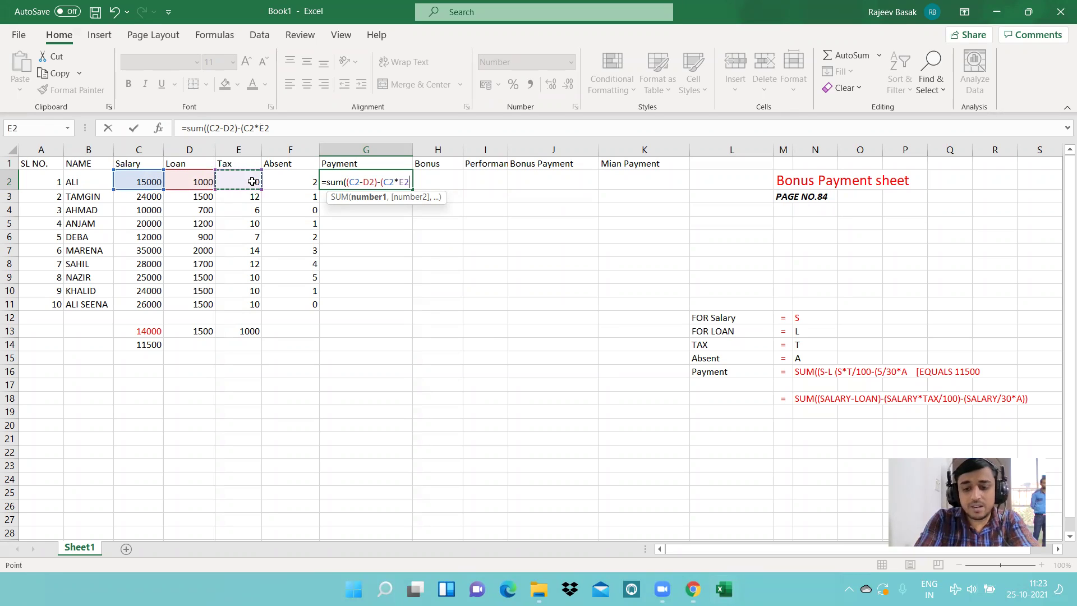
type("/100)-(")
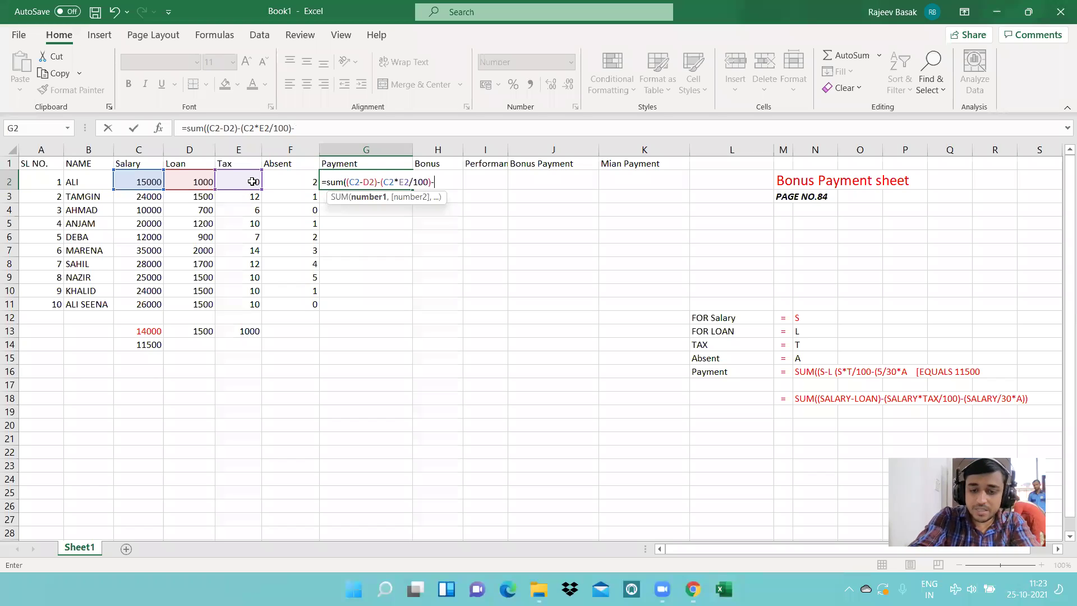
Complete the G2 formula with the absence deduction C2/30*F2 and both closing parentheses, and enter it.
left_click(131, 183)
type("/")
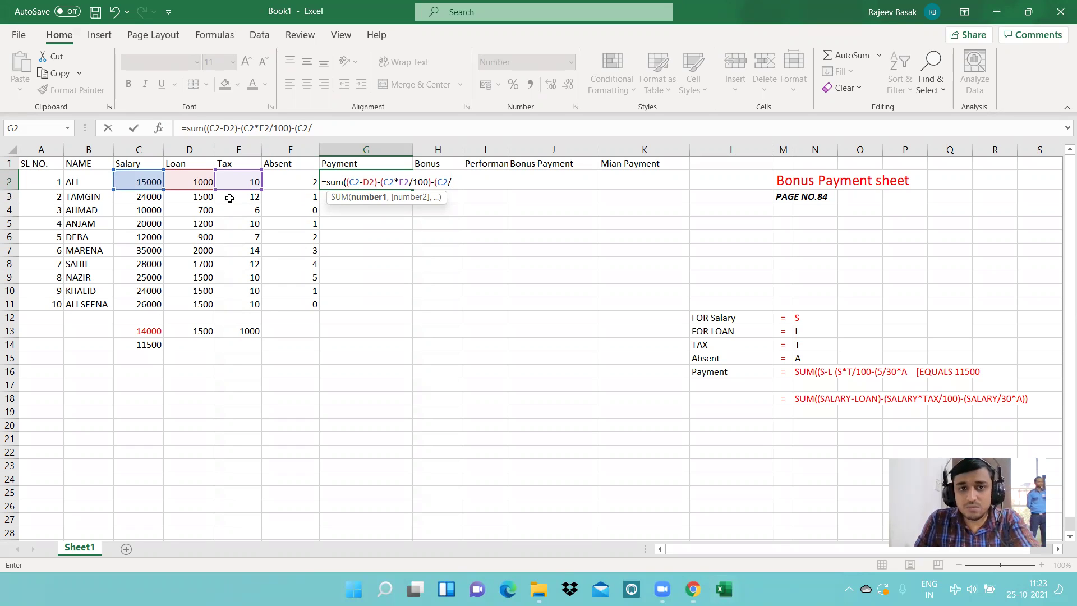
type("0*")
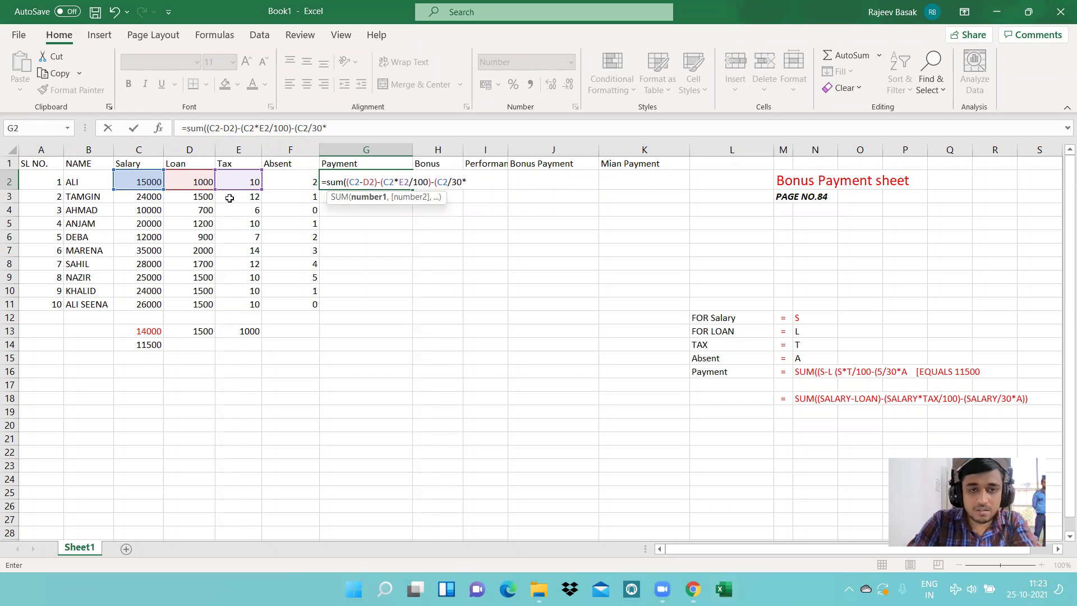
left_click(270, 179)
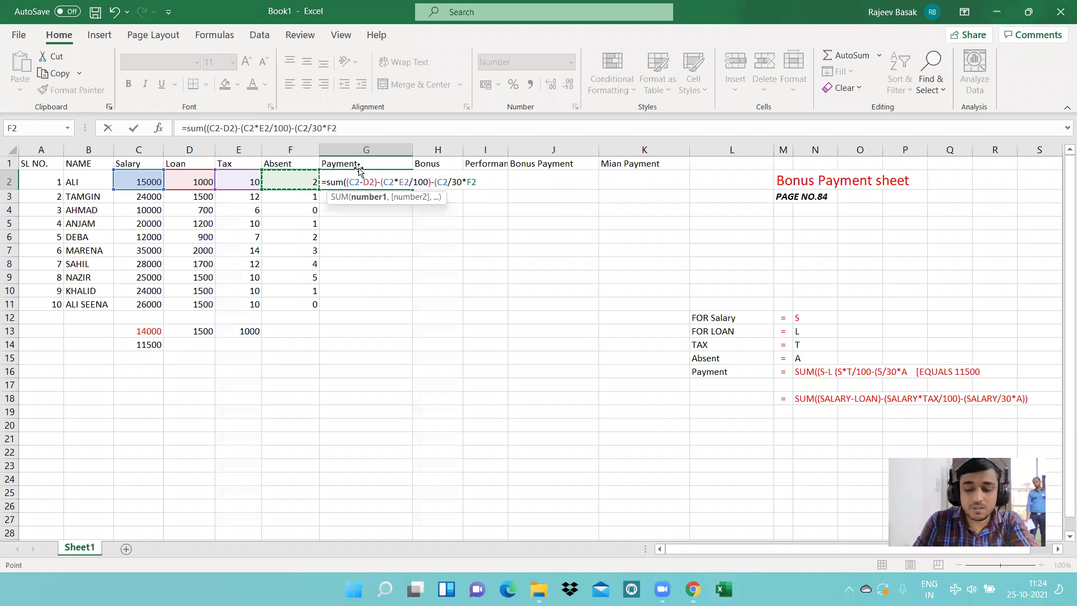
type("))")
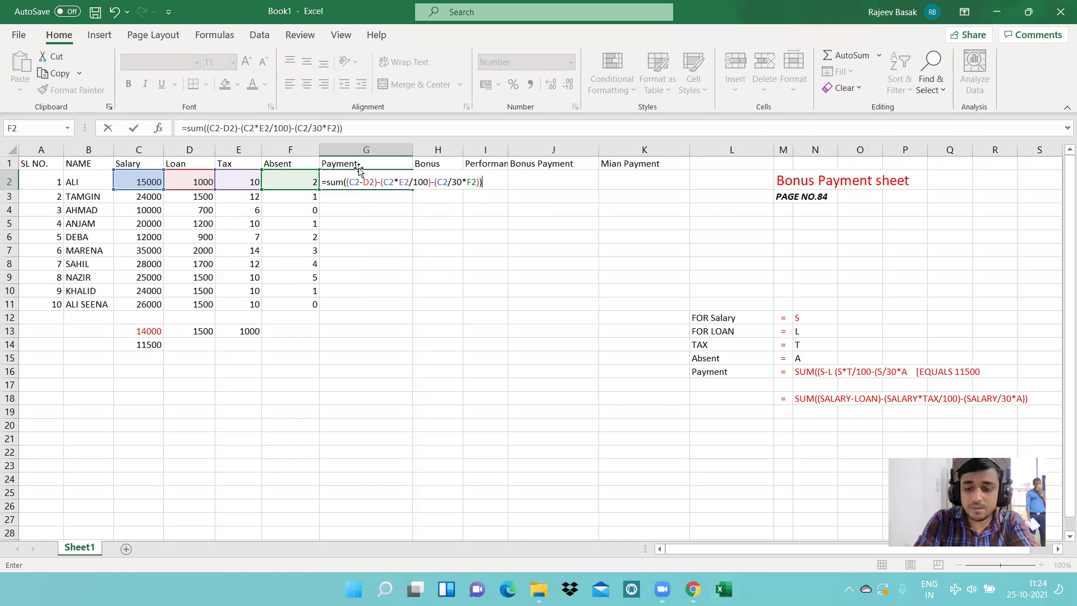
key("Return")
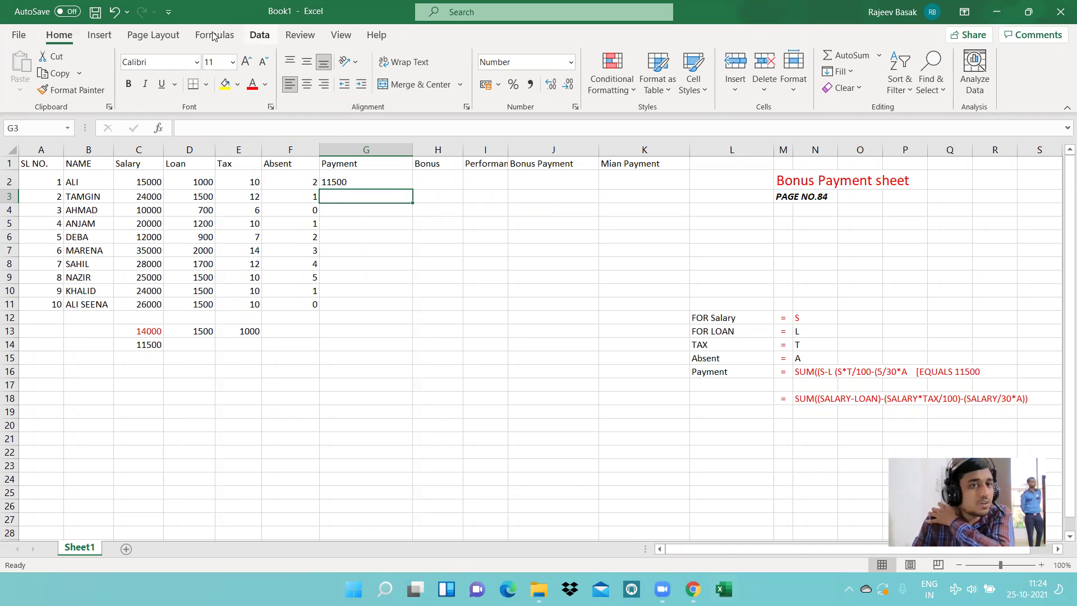
left_click(259, 35)
left_click(215, 35)
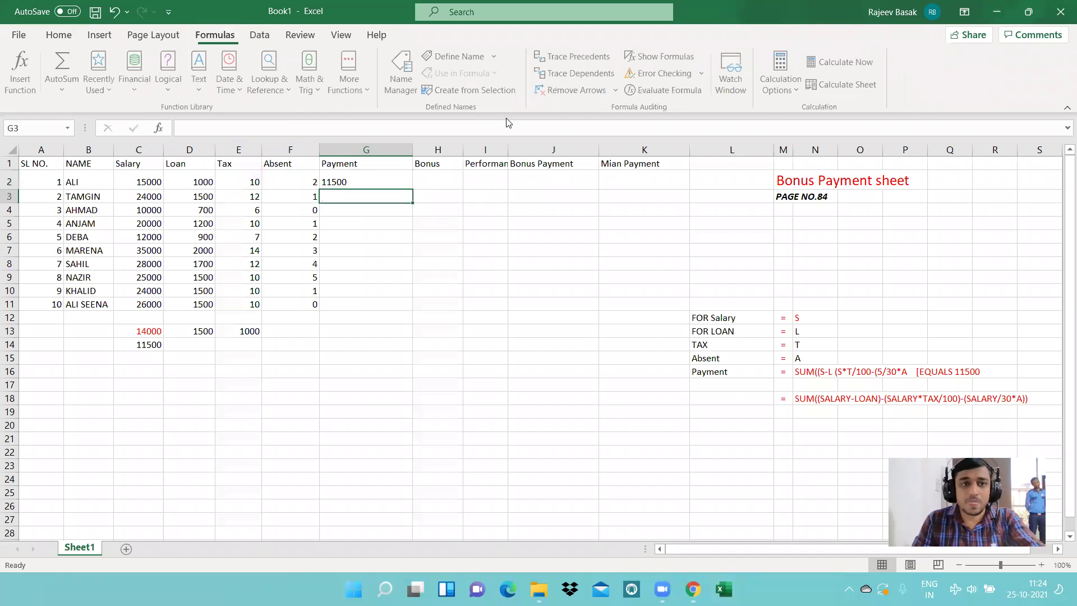
left_click(396, 92)
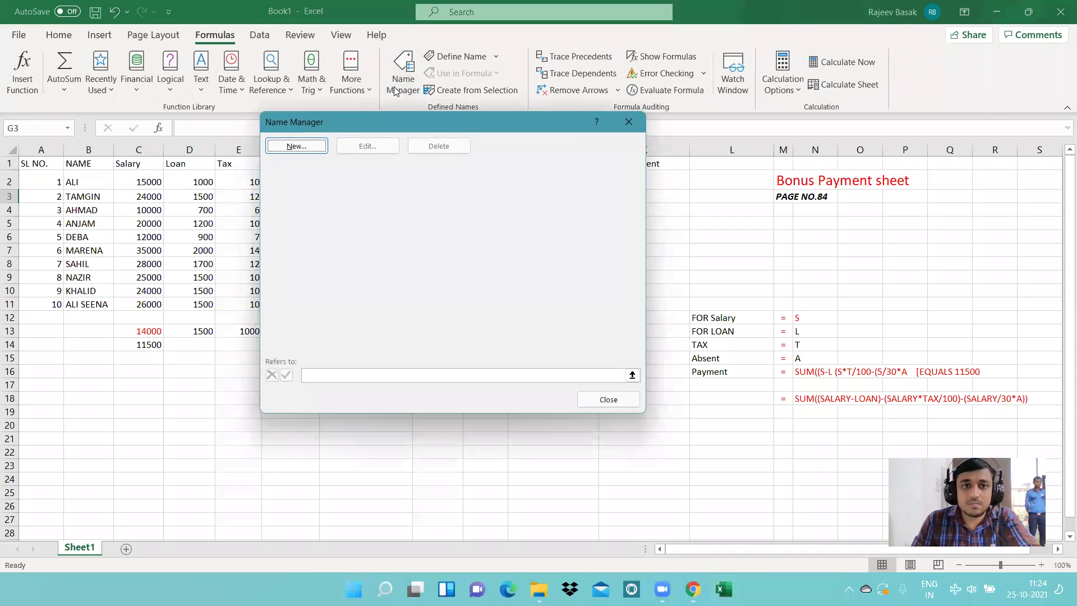
left_click(627, 123)
key("Down")
key("Down")
key("Down")
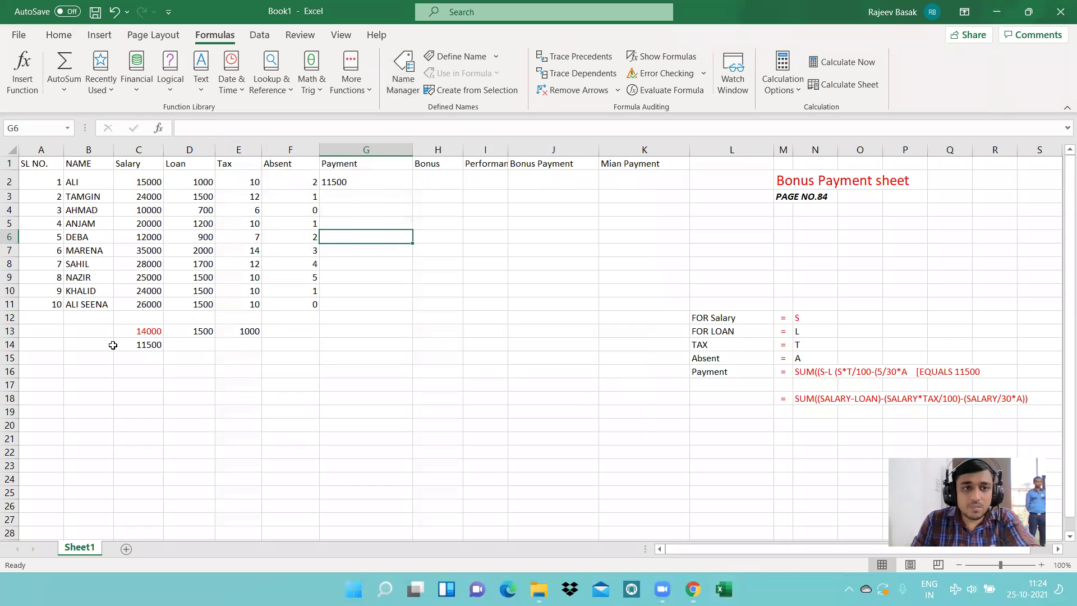
Define the workbook name S for the whole Salary column C.
left_click(133, 145)
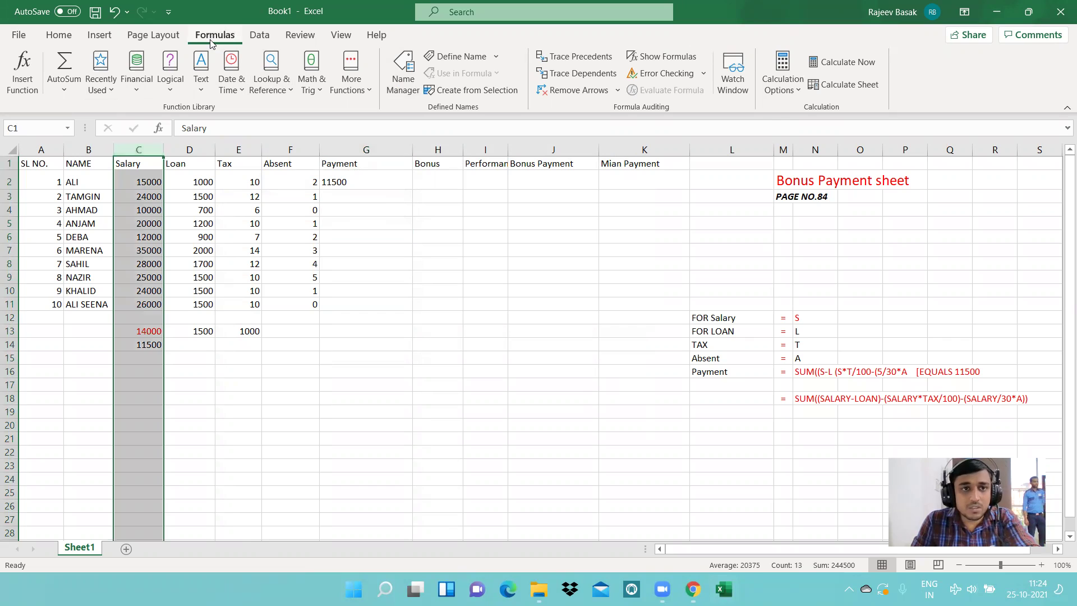
left_click(401, 89)
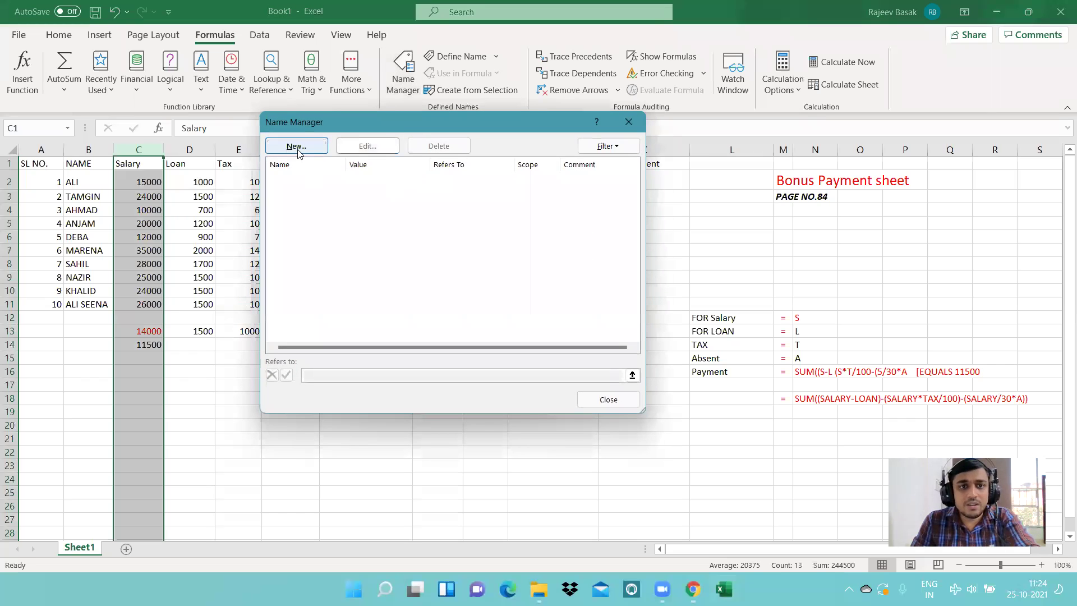
left_click(297, 147)
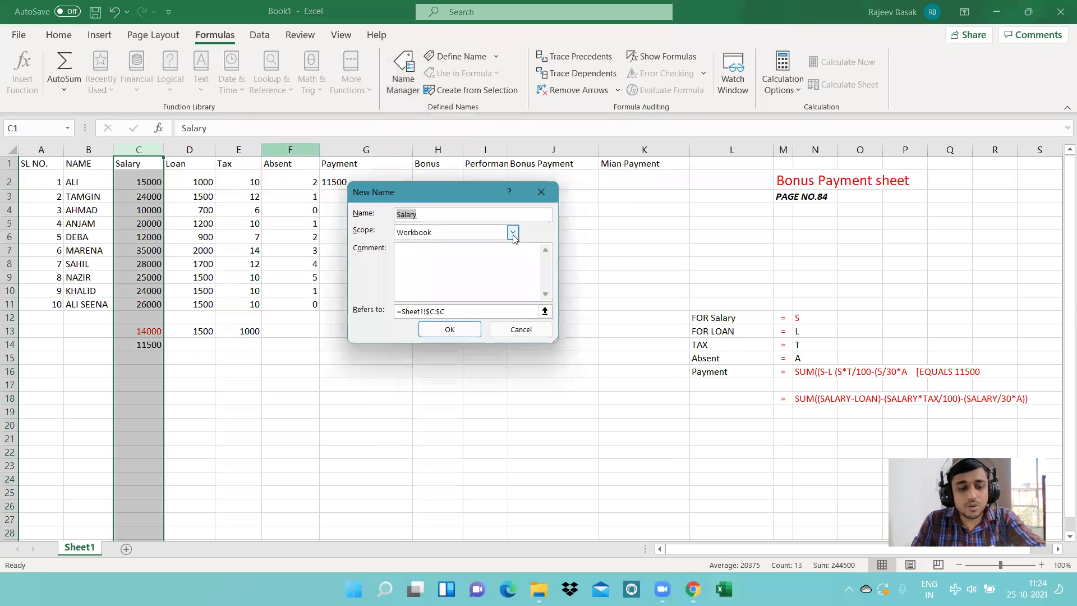
type("s")
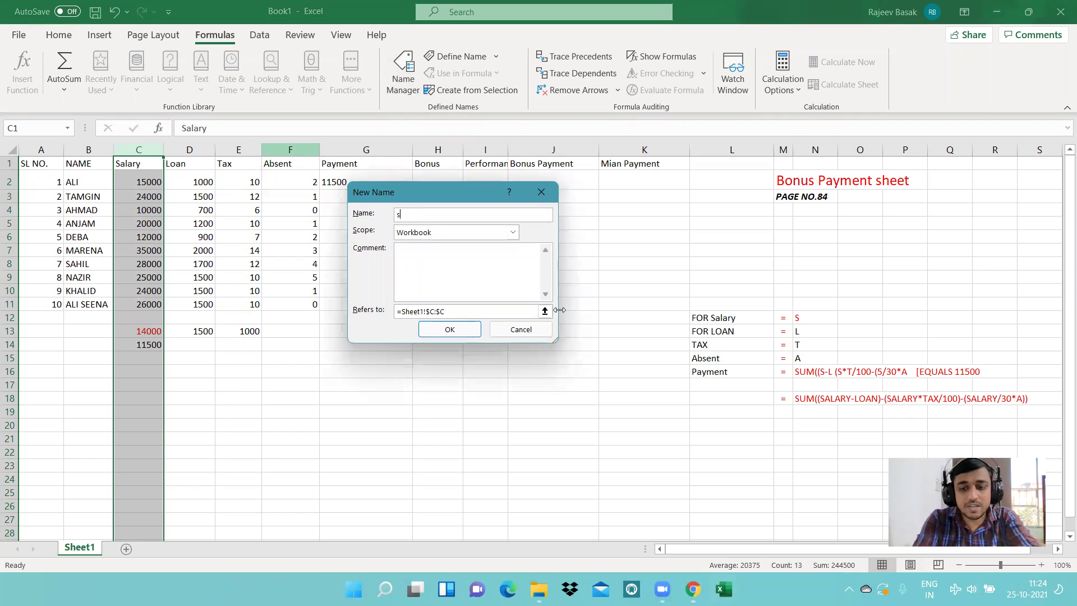
type("S")
left_click(450, 329)
left_click(608, 400)
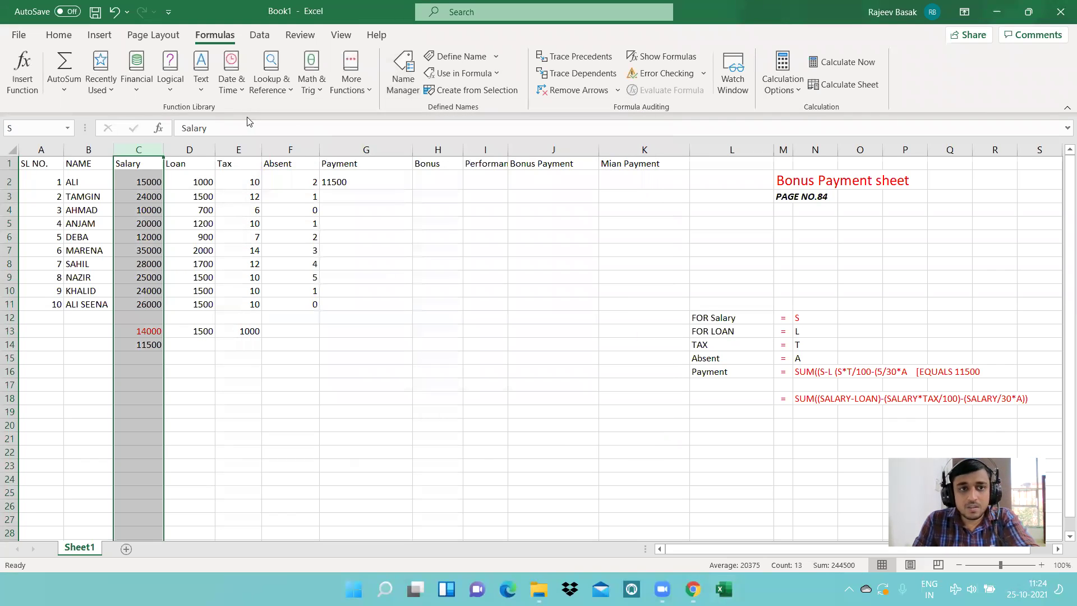
Define the workbook name L for the whole Loan column D.
left_click(203, 150)
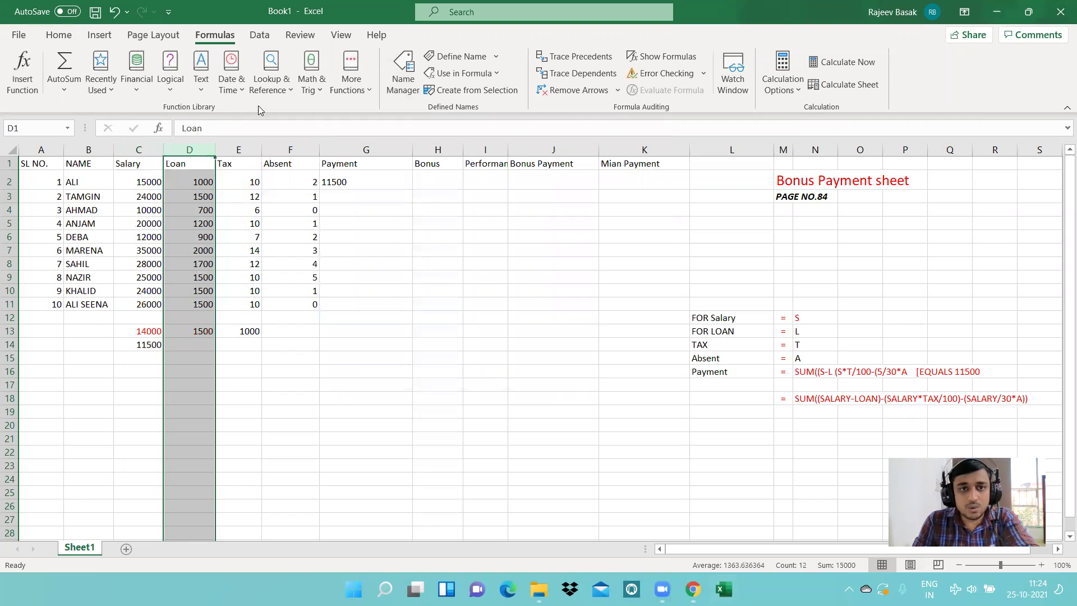
left_click(403, 71)
left_click(313, 150)
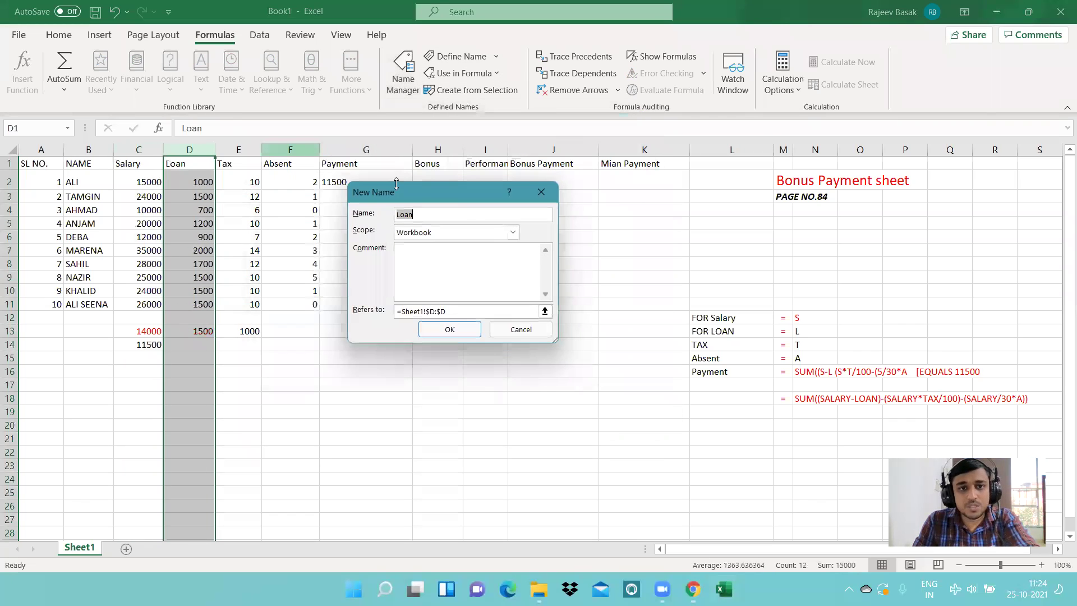
type("L")
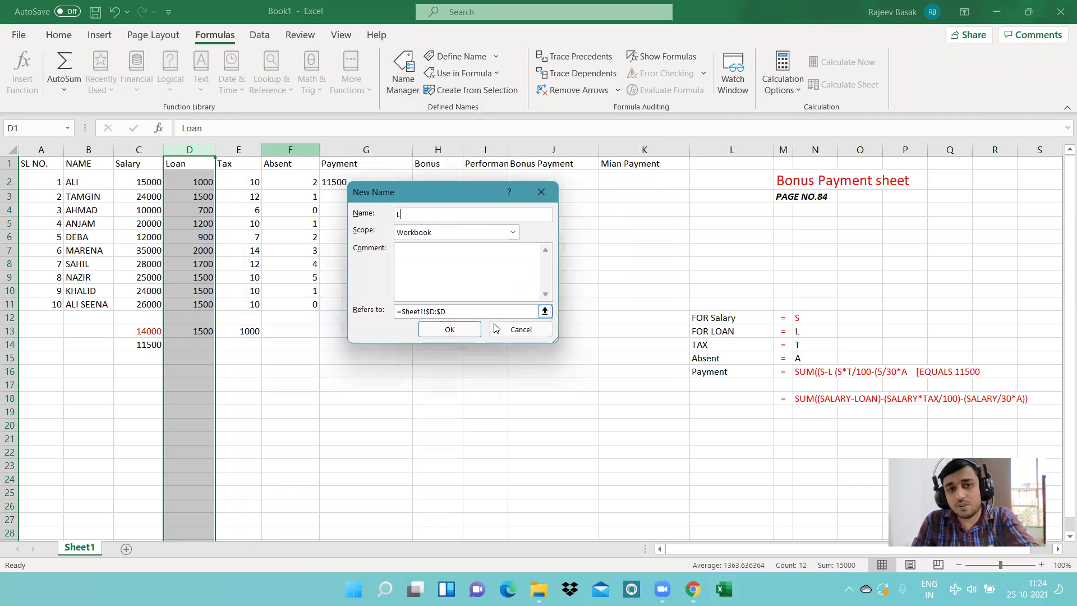
left_click(454, 331)
left_click(608, 399)
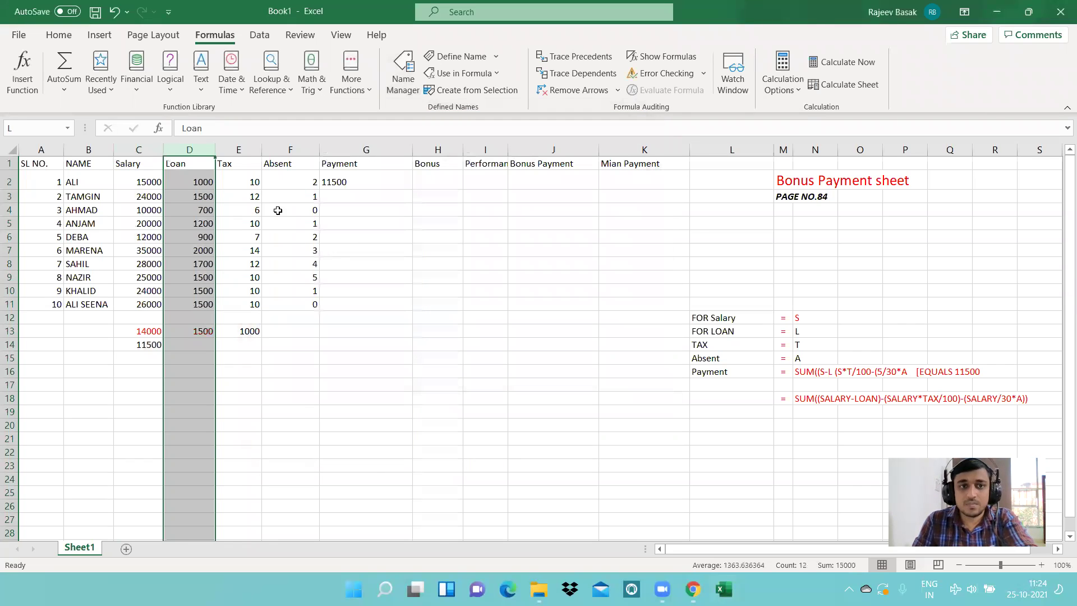
Define the workbook name T for the whole Tax column E.
left_click(242, 156)
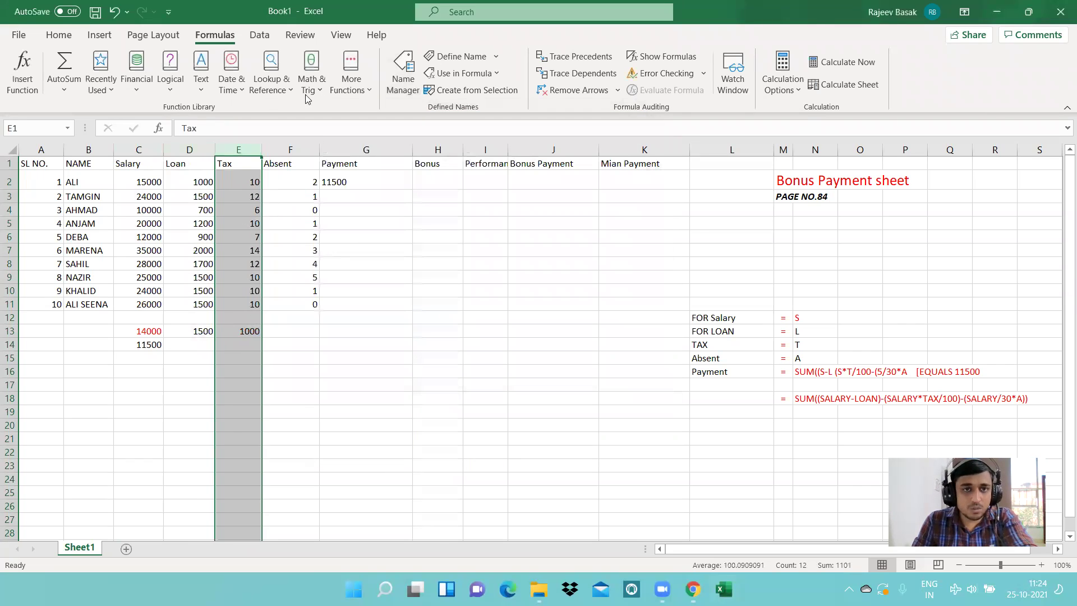
left_click(405, 93)
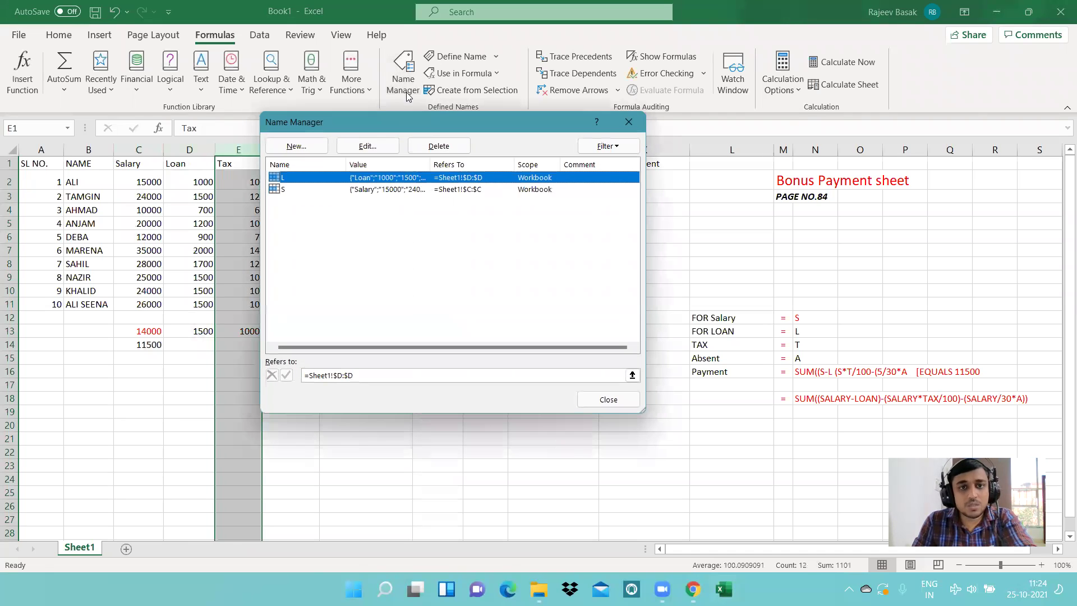
left_click(305, 149)
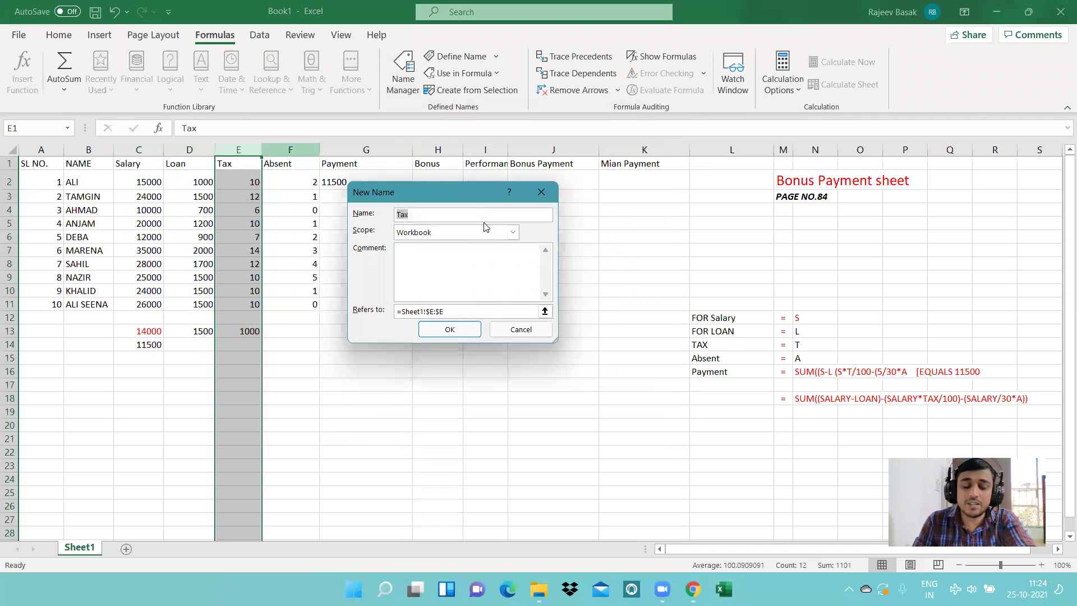
type("T")
left_click(447, 329)
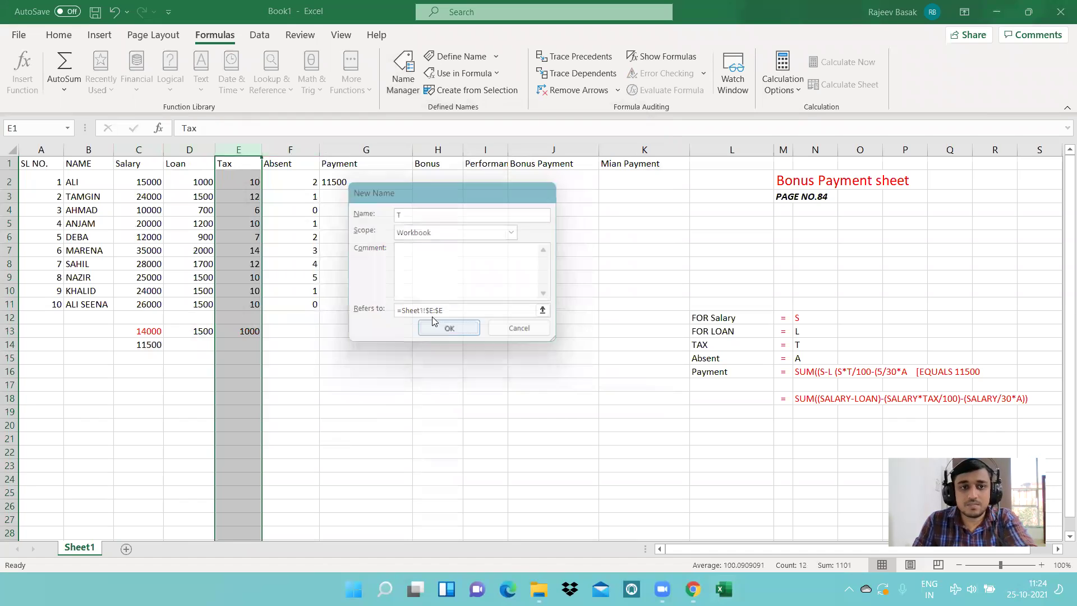
left_click(598, 398)
Define the workbook name A for the whole Absent column F.
left_click(289, 149)
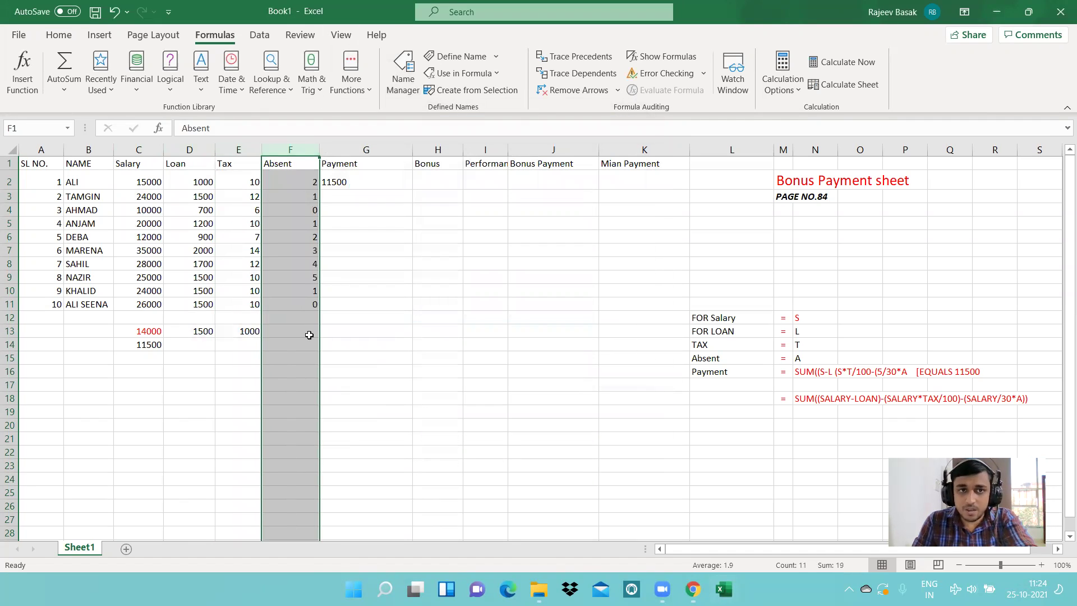
left_click(403, 72)
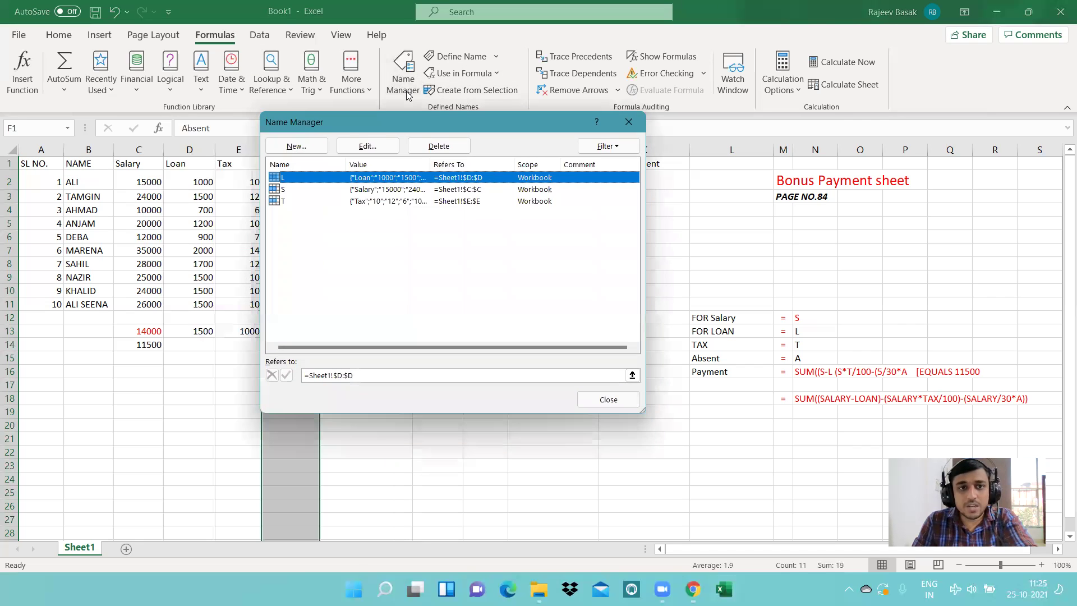
left_click(297, 146)
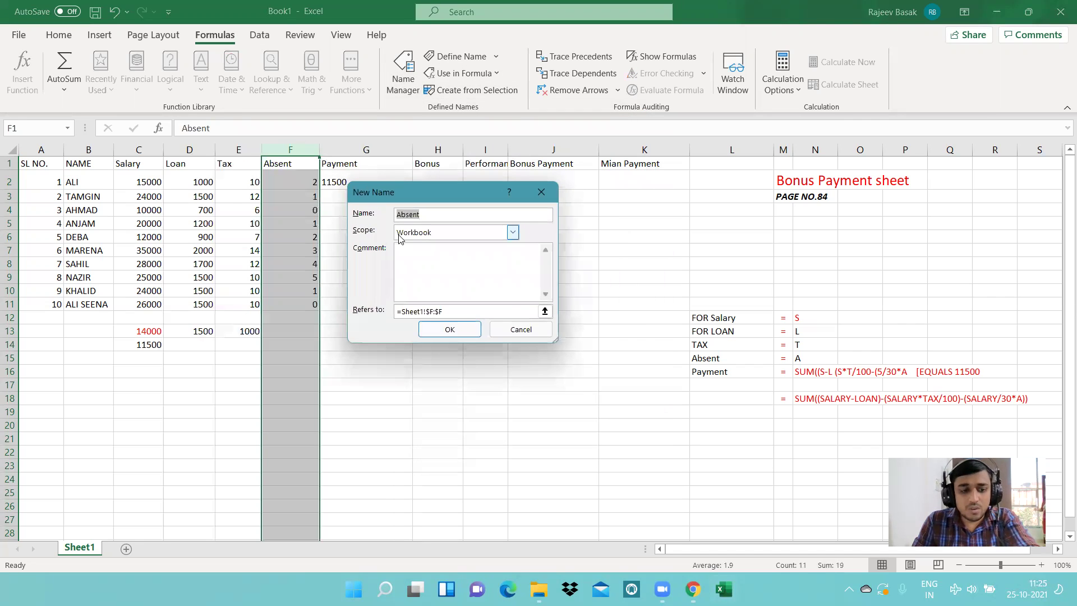
type("A")
left_click(449, 330)
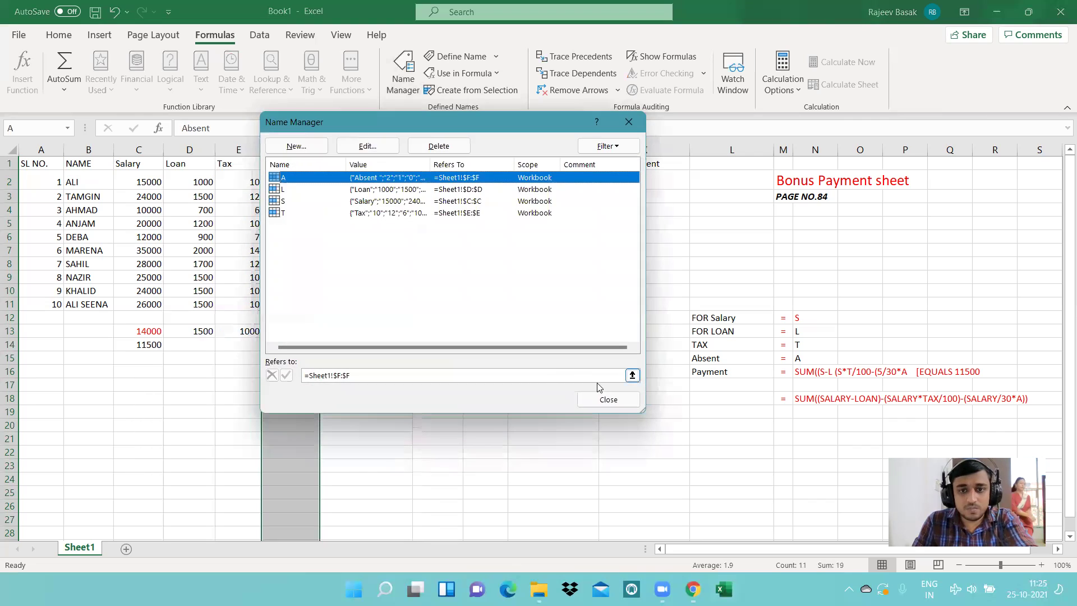
left_click(611, 397)
left_click(443, 317)
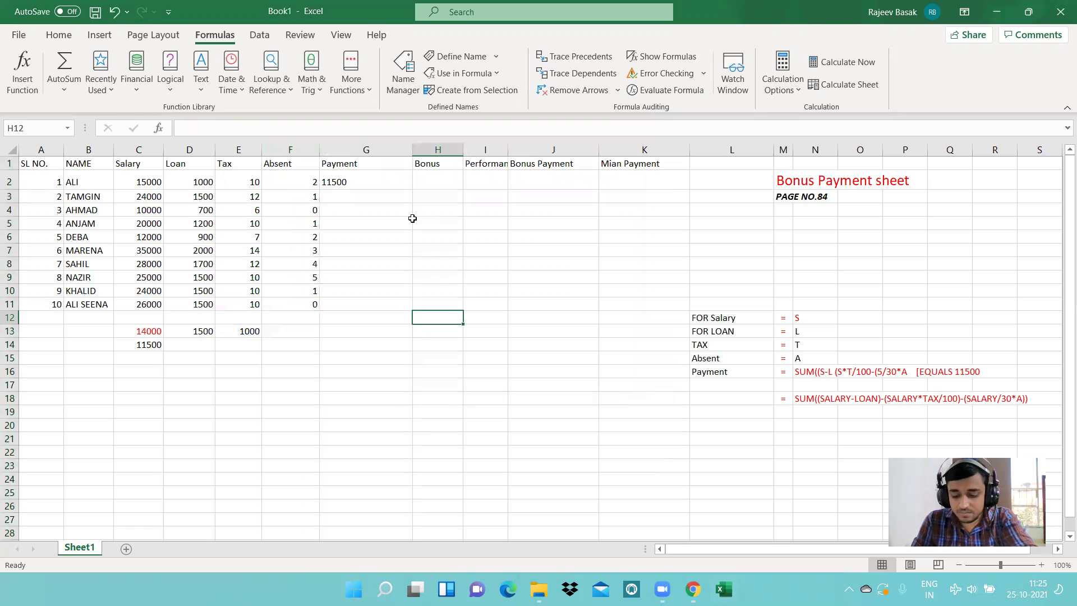
Start a payment formula in G3 with the defined names for salary minus loan: =SUM((S-L).
left_click(373, 198)
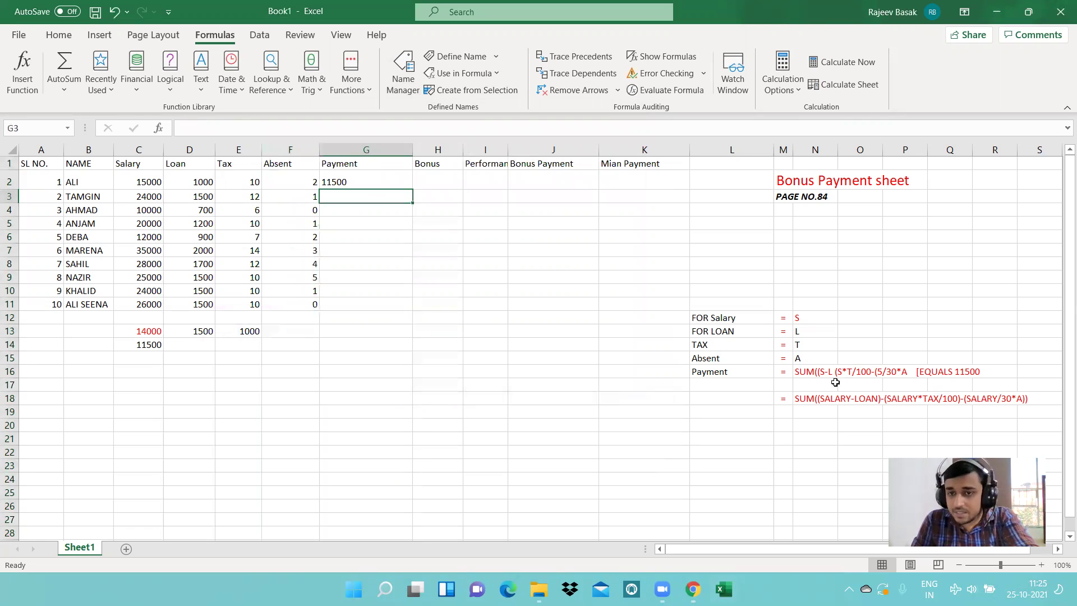
type("=")
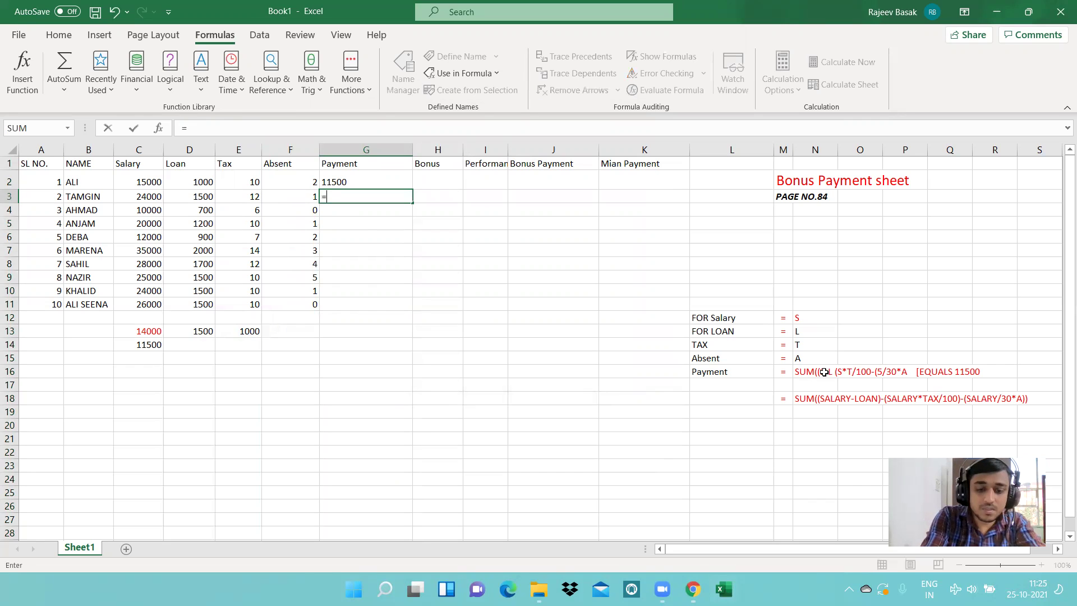
type("SUM((")
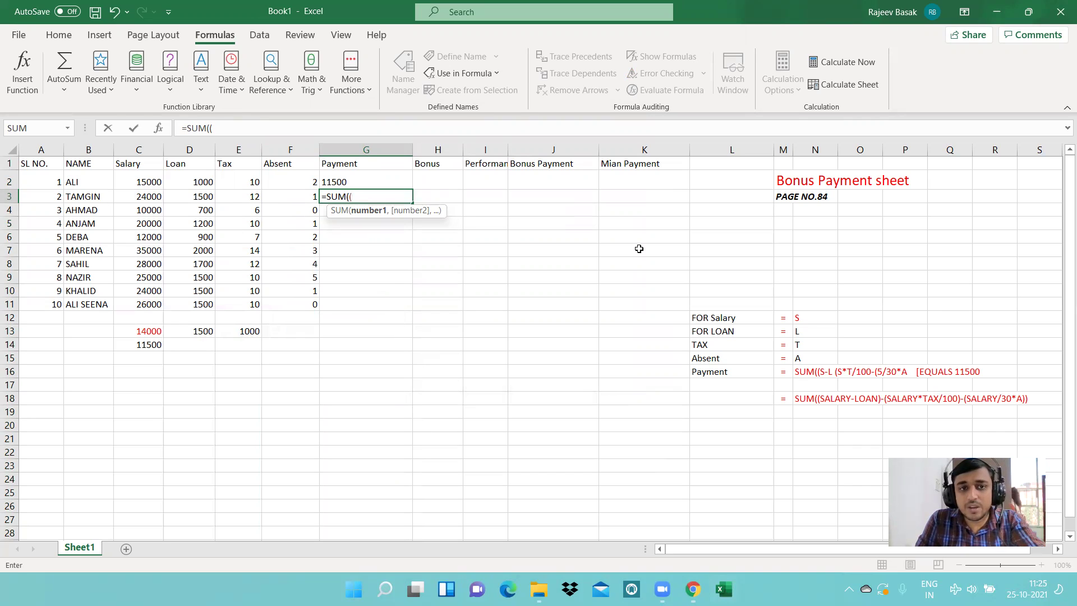
type("S")
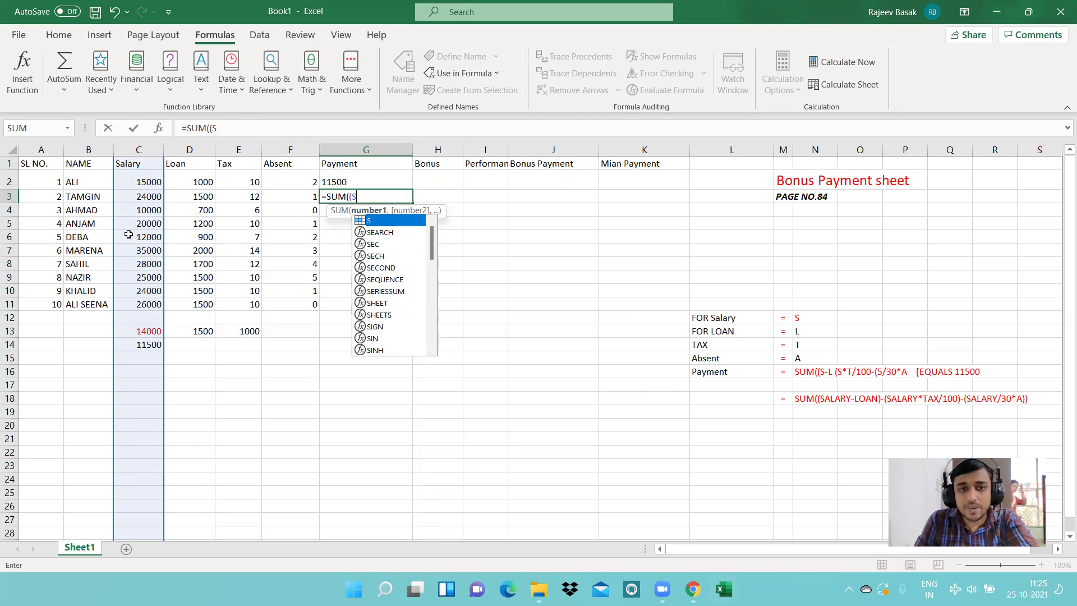
type("-L")
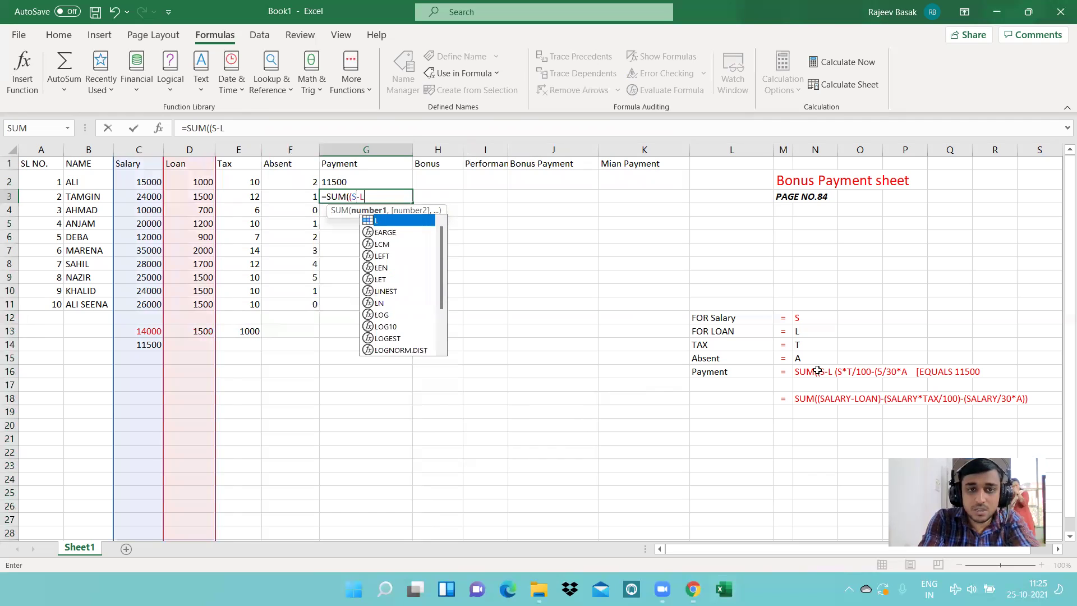
type(")")
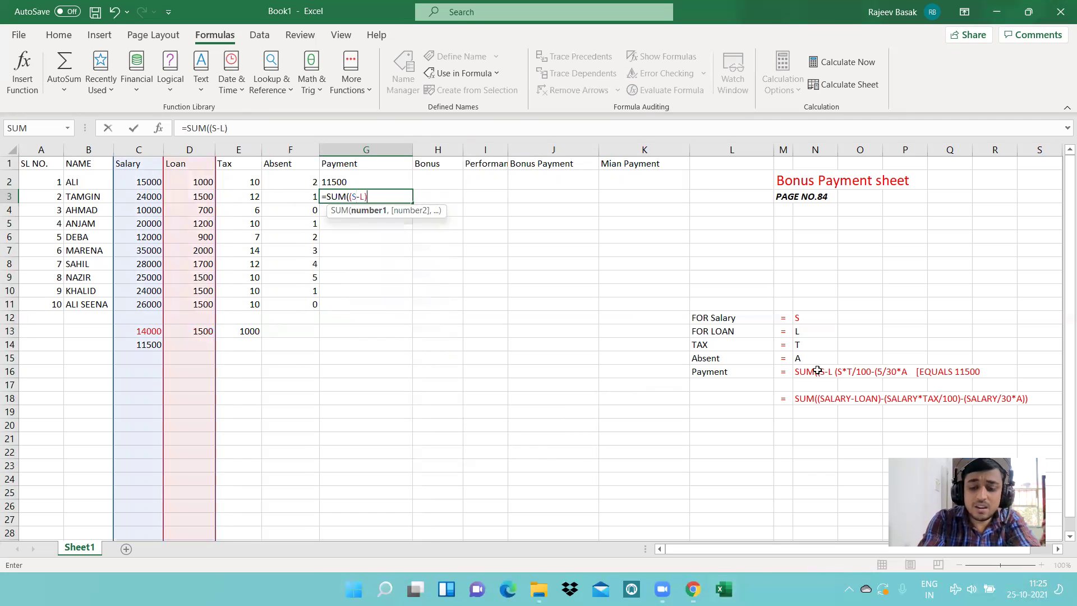
Subtract the tax deduction (S*T/100) in the G3 formula and open the next subtracted term.
type("-(")
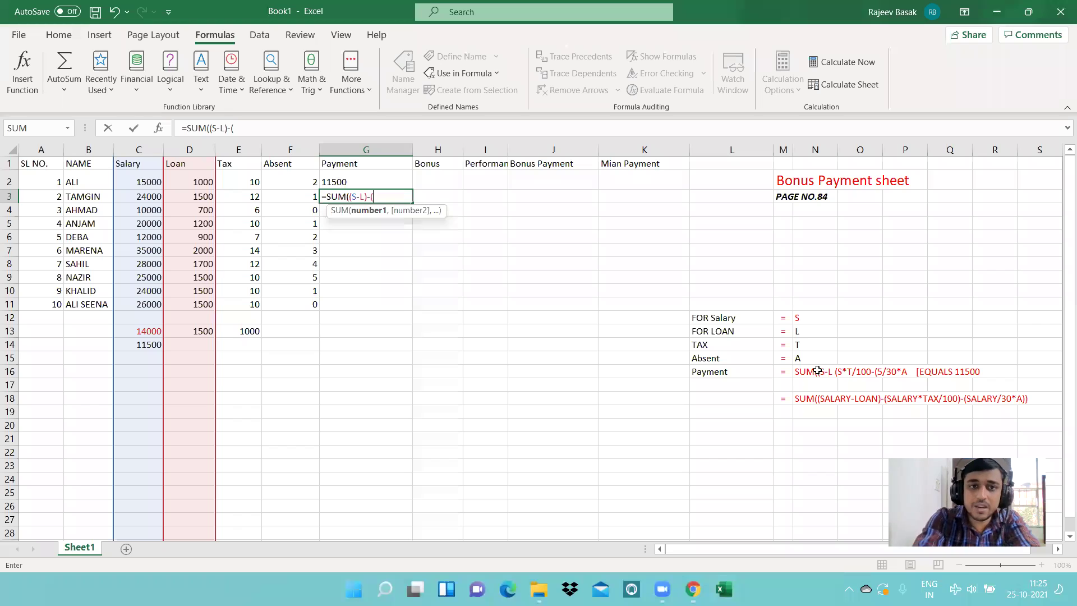
type("S")
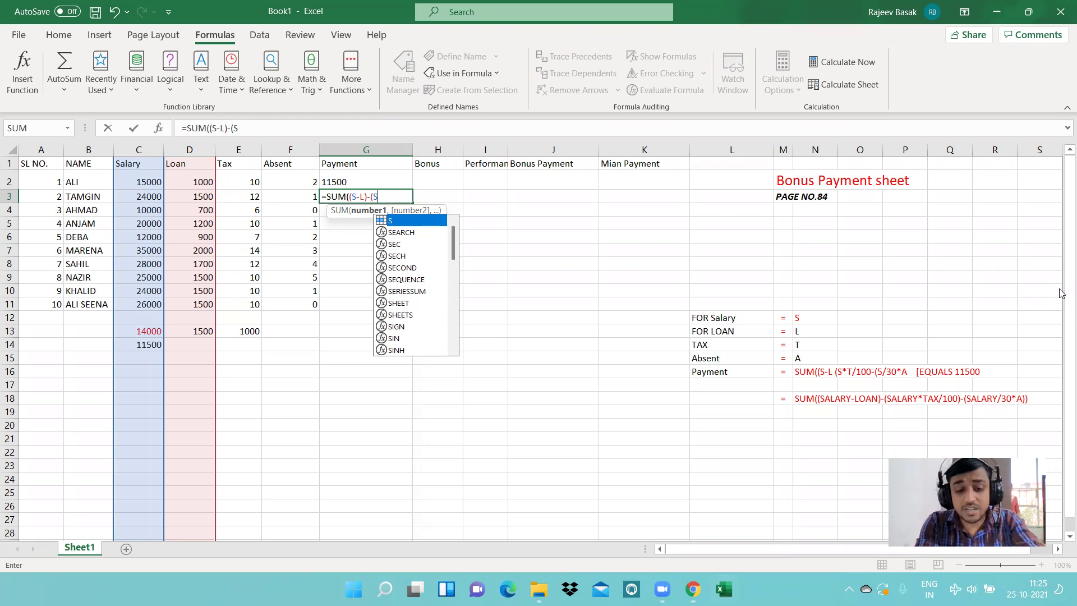
type("*T")
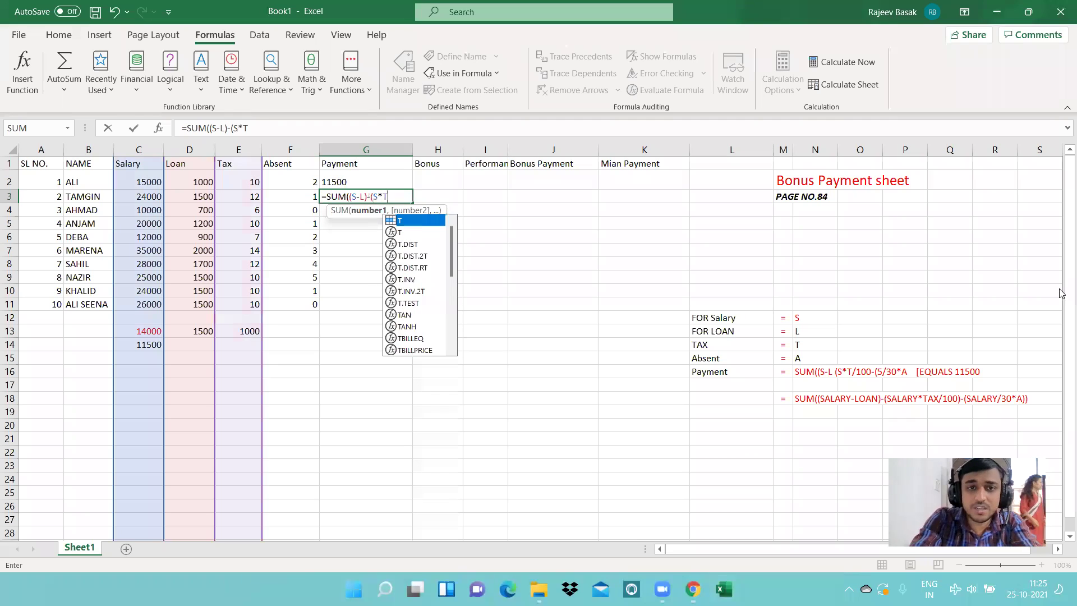
type("/100")
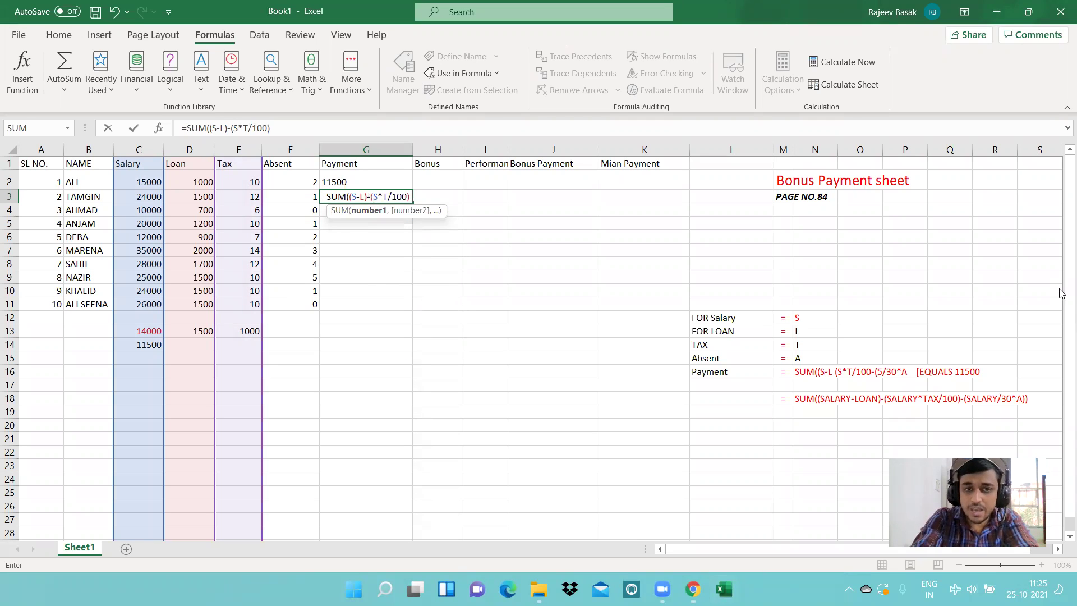
type(")-(")
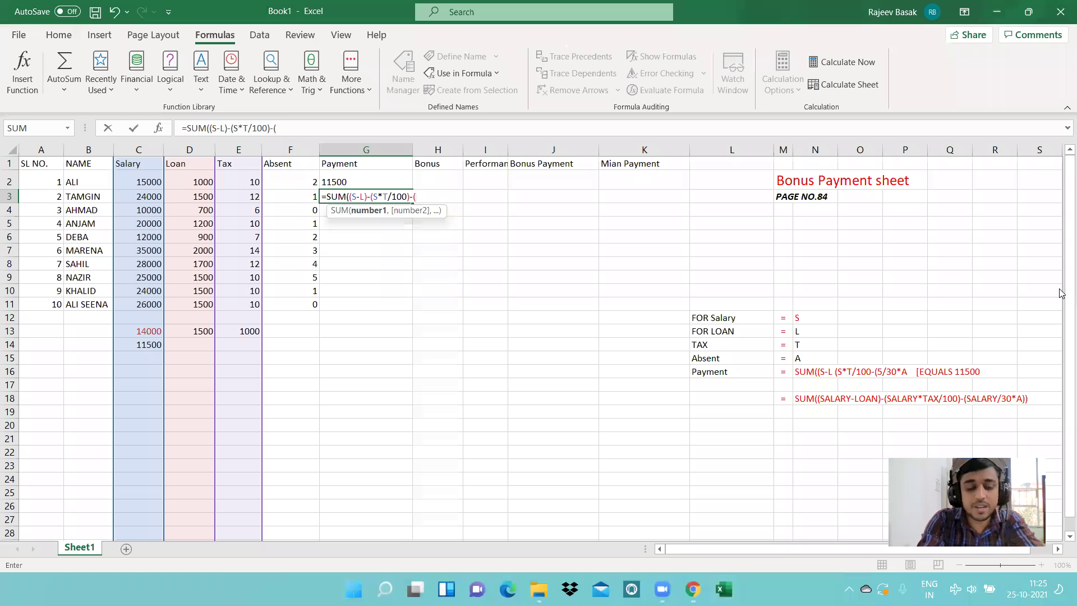
Complete the G3 formula with the absence deduction S/30*A and enter it as =SUM((S-L)-(S*T/100)-(S/30*A)).
type("S/")
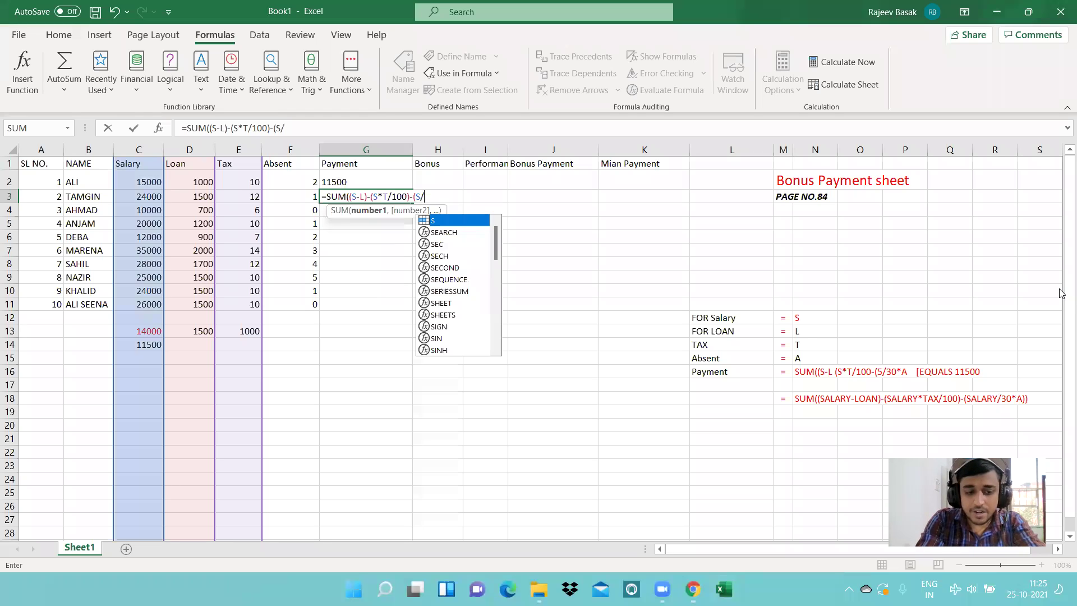
type("30*A)")
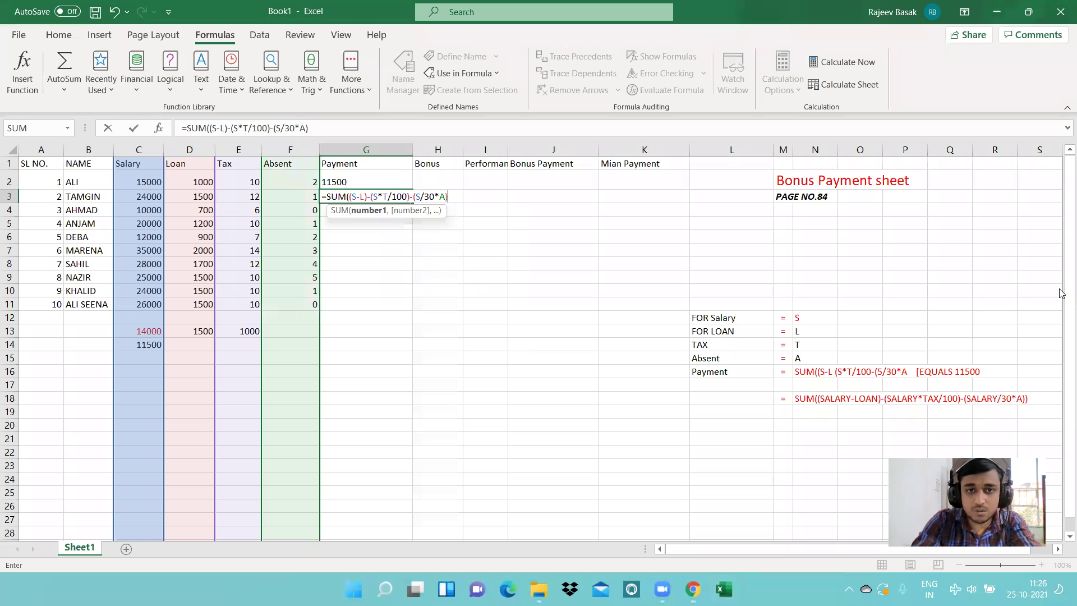
key("Return")
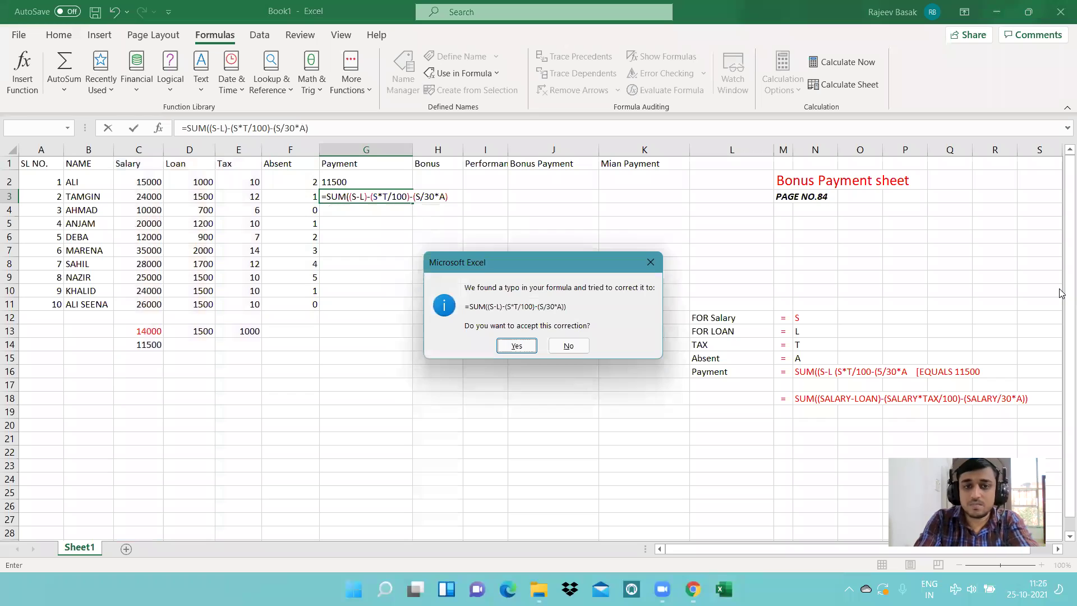
key("Escape")
key("Return")
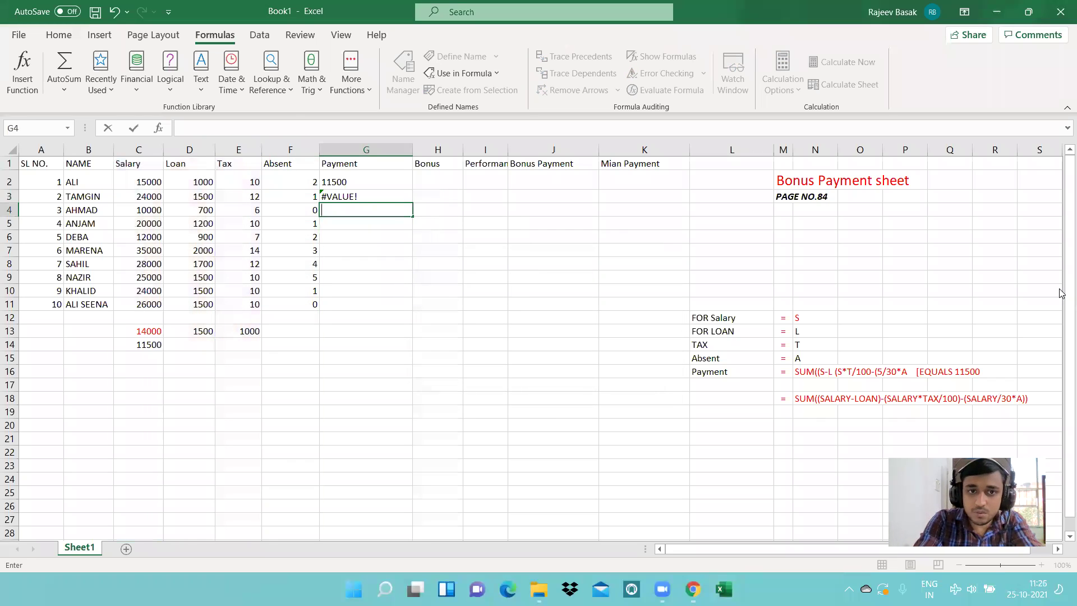
Reopen the payment formula in G3 to review its names and parentheses, and enter it again.
key("Up")
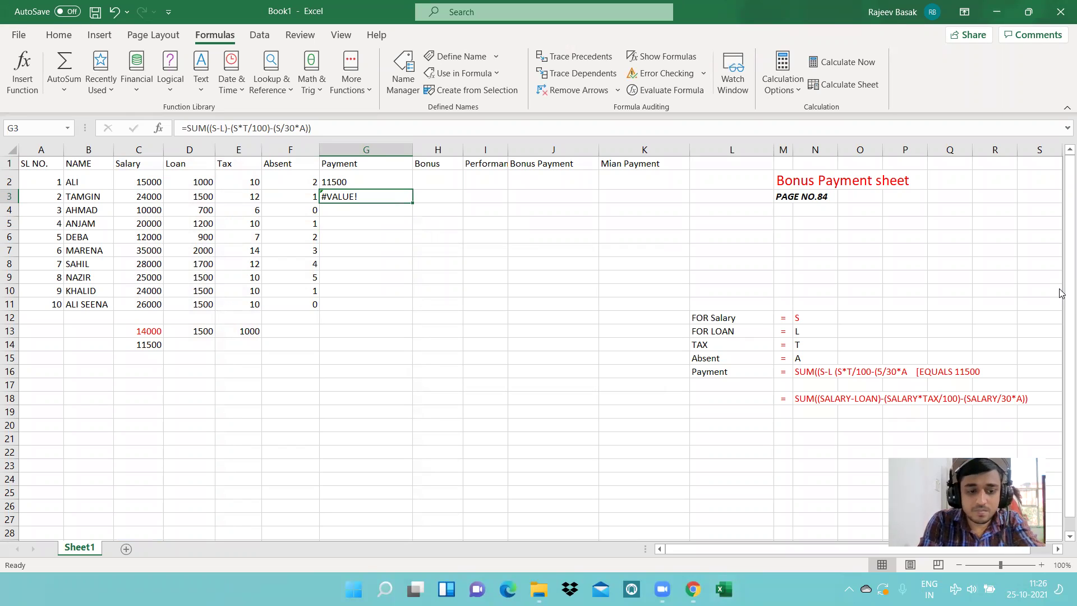
key("F2")
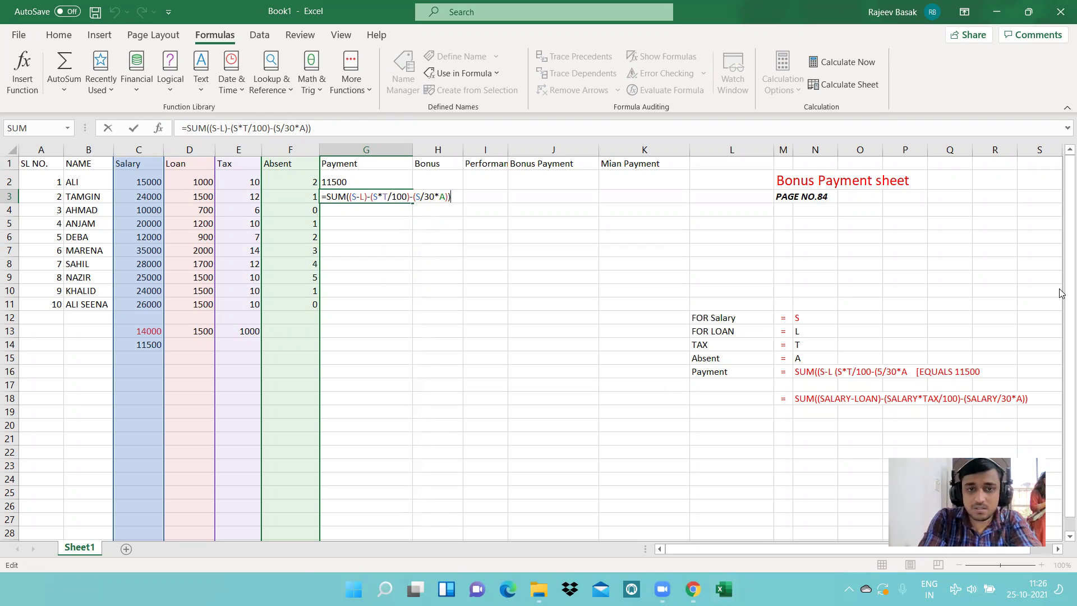
key("Return")
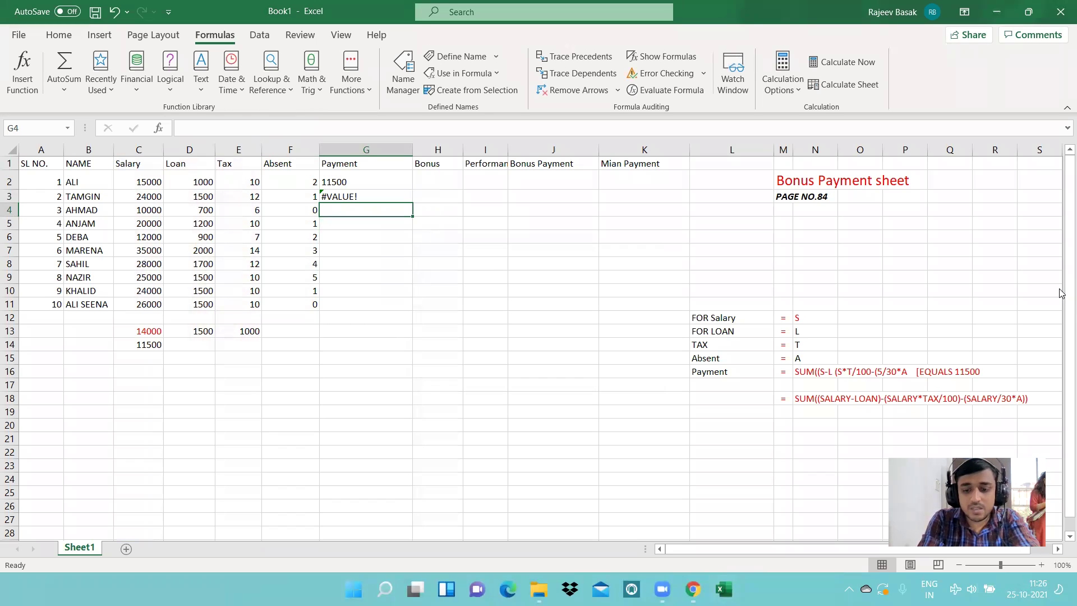
key("Up")
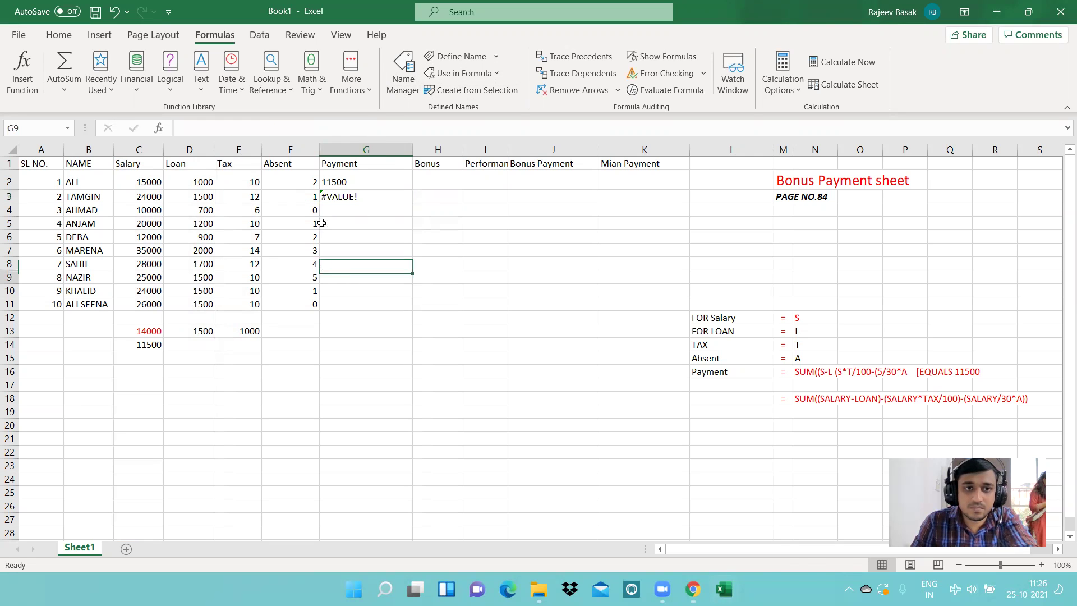
Check the names defined for the Absent, Tax, Loan and Salary columns and the ranges they refer to.
left_click(280, 150)
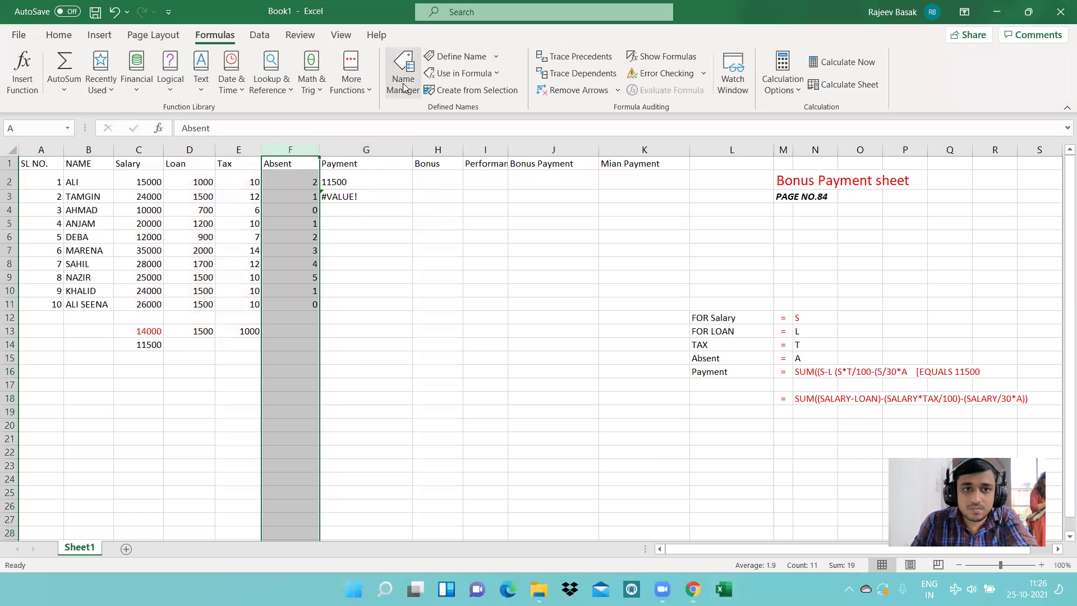
left_click(404, 85)
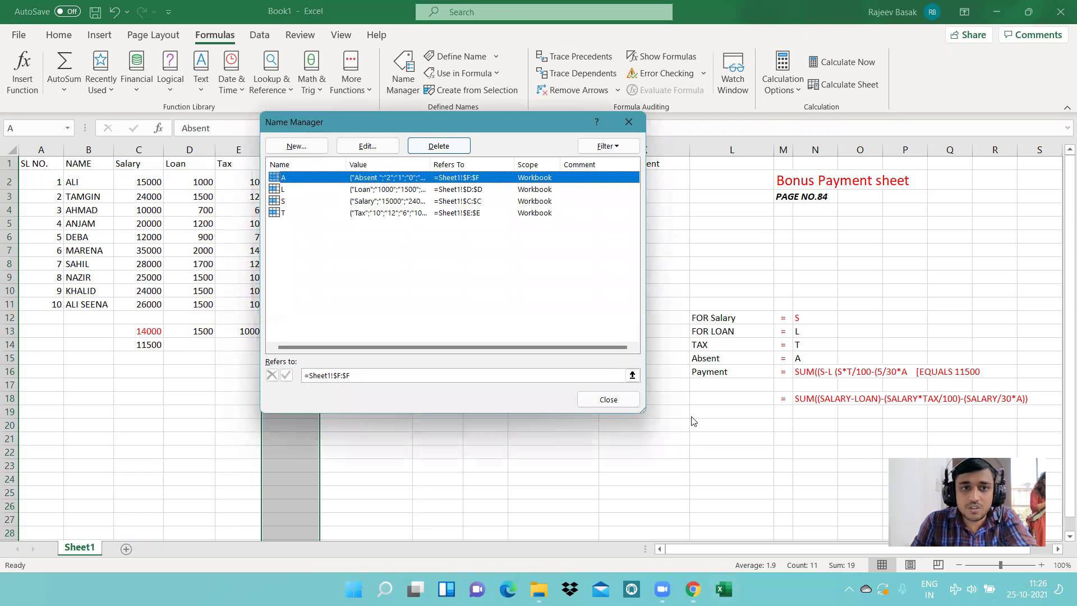
left_click(608, 400)
left_click(239, 149)
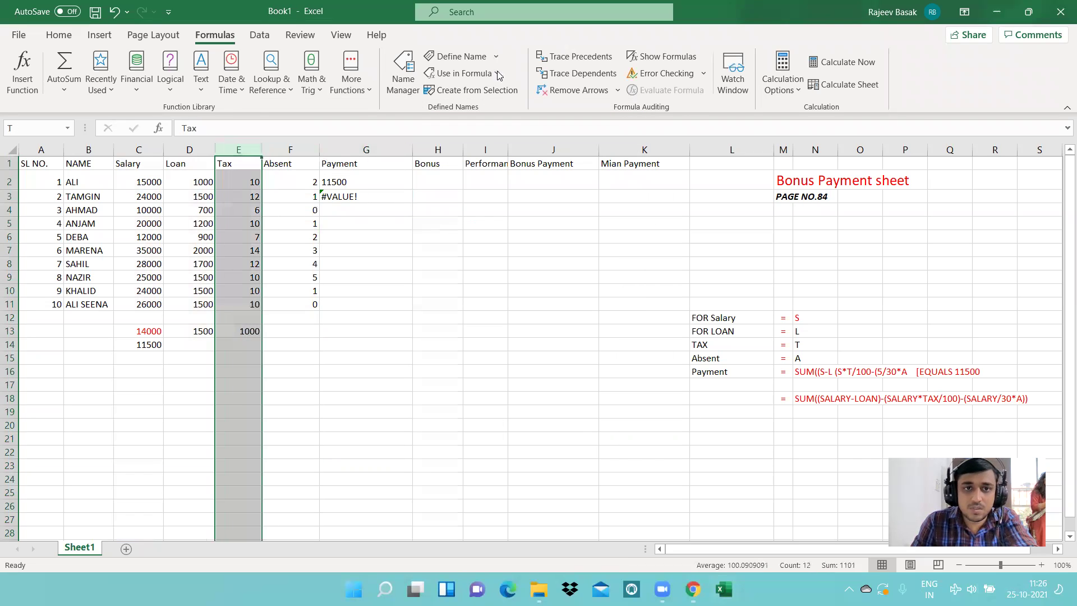
left_click(403, 73)
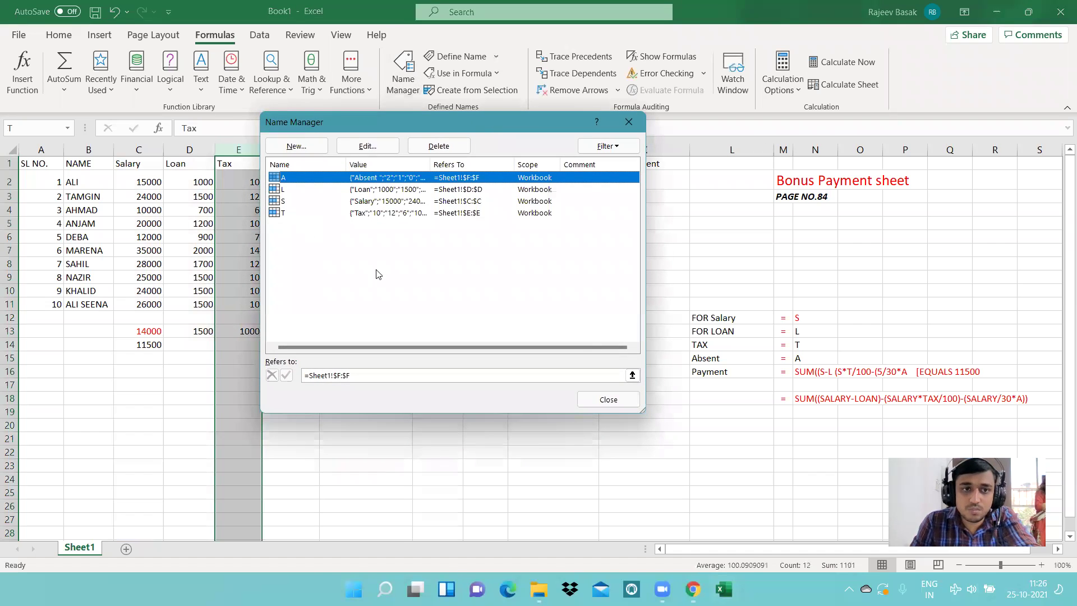
left_click(608, 400)
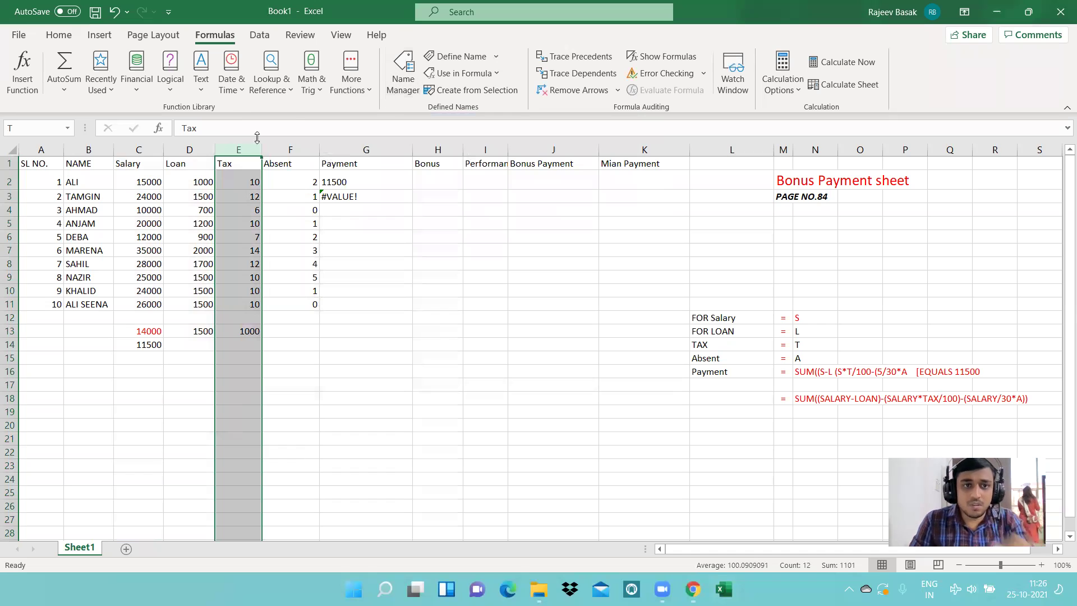
left_click(189, 149)
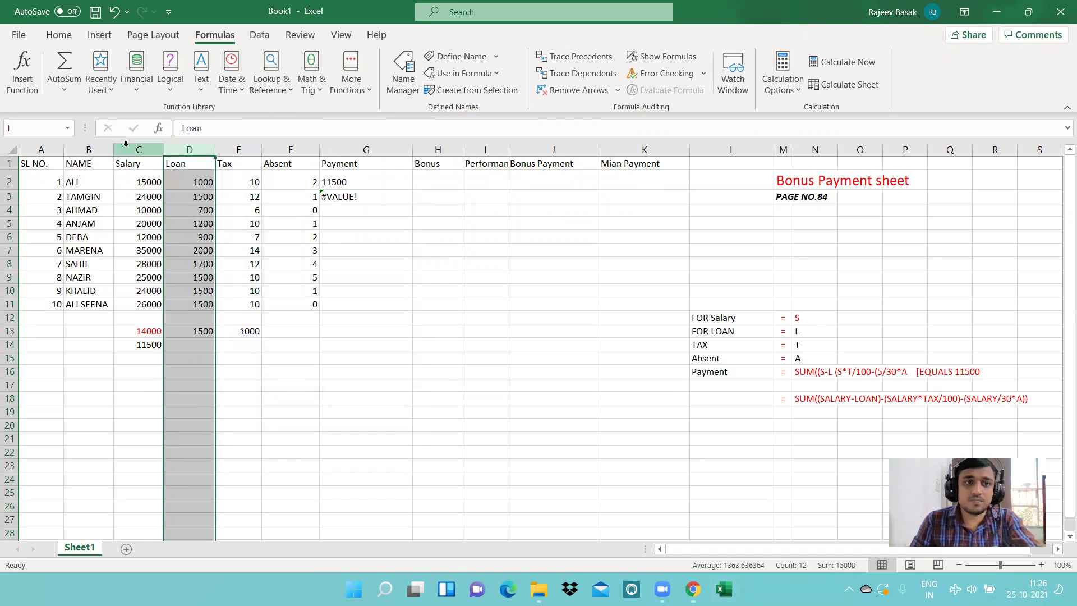
left_click(140, 150)
Delete the defined names A and L, which refer to the Absent and Loan columns.
left_click(402, 79)
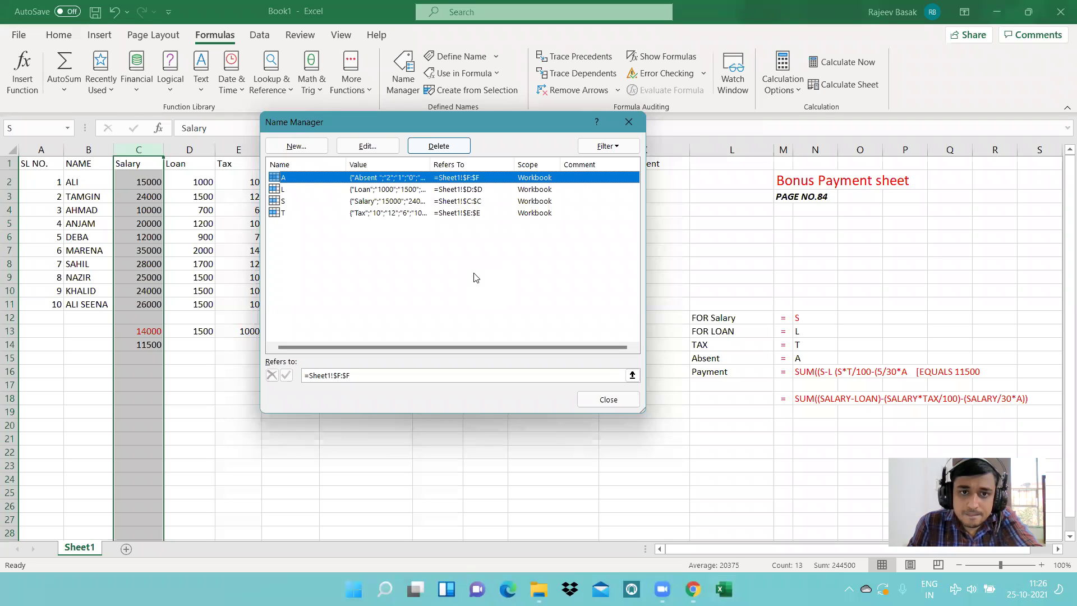
left_click(438, 147)
left_click(526, 335)
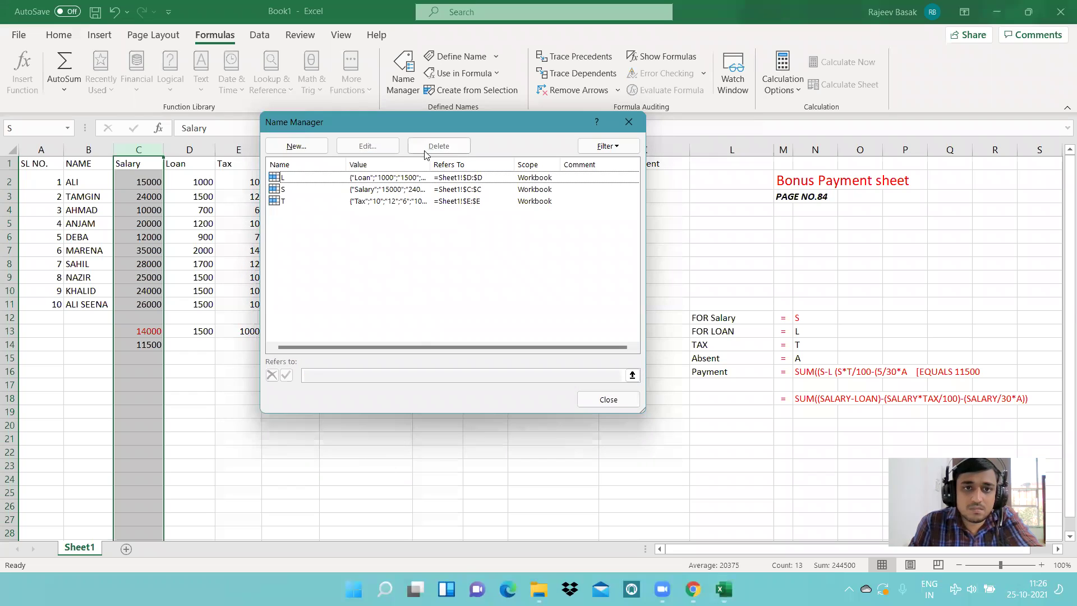
left_click(367, 177)
left_click(438, 147)
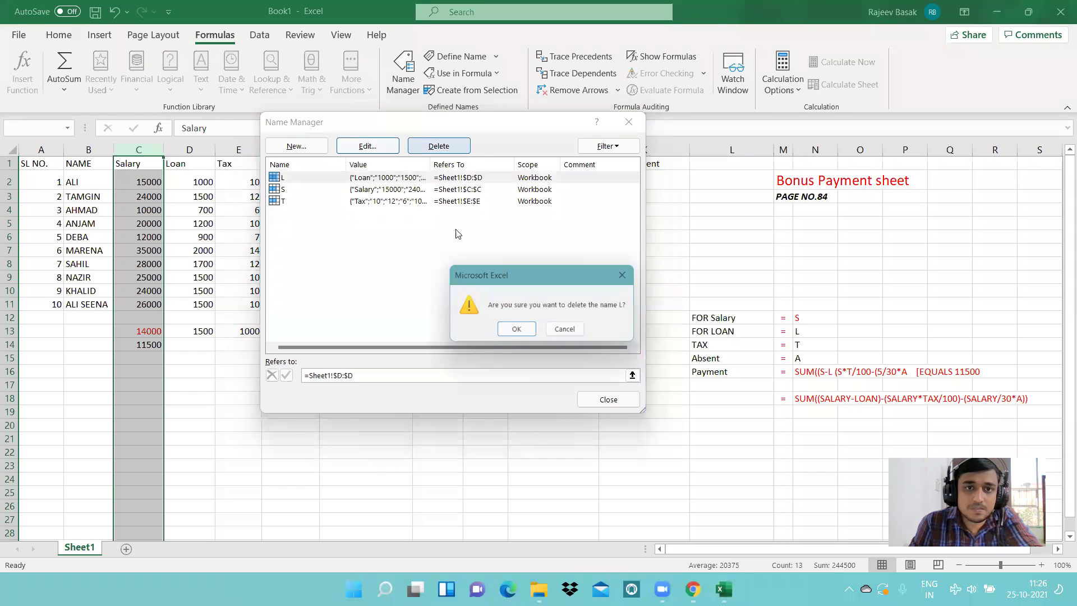
left_click(516, 332)
Delete the remaining defined names S and T for the Salary and Tax columns and close the name list.
left_click(404, 177)
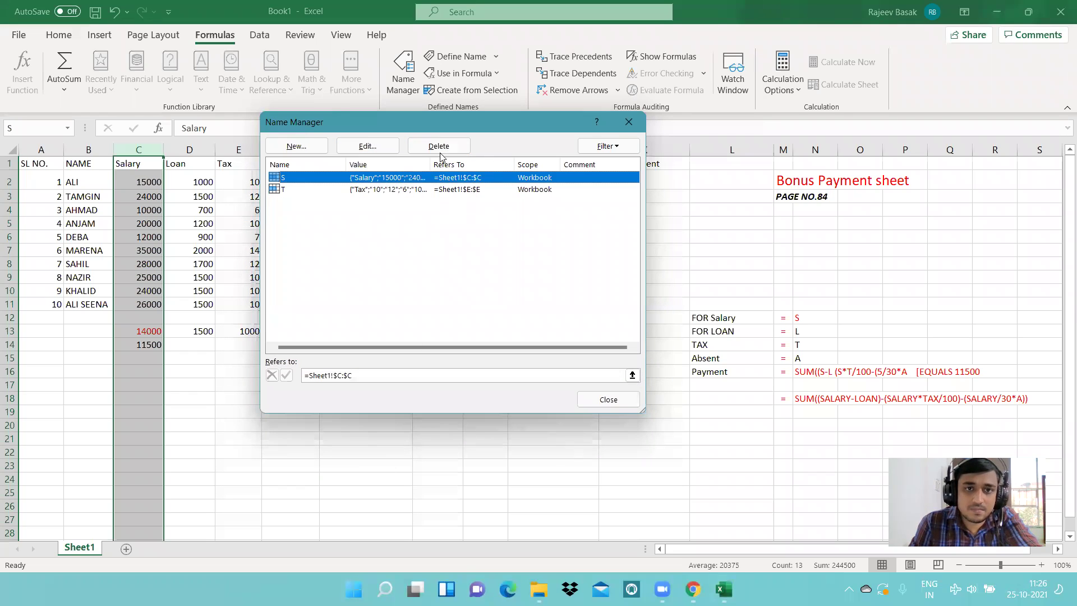
left_click(439, 147)
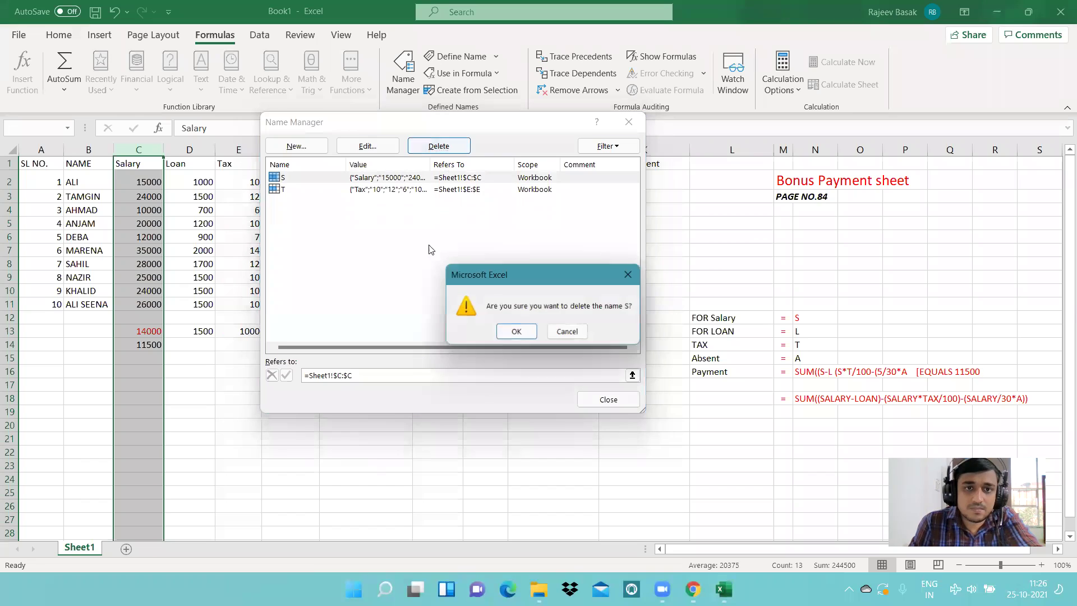
left_click(514, 331)
left_click(426, 178)
left_click(438, 146)
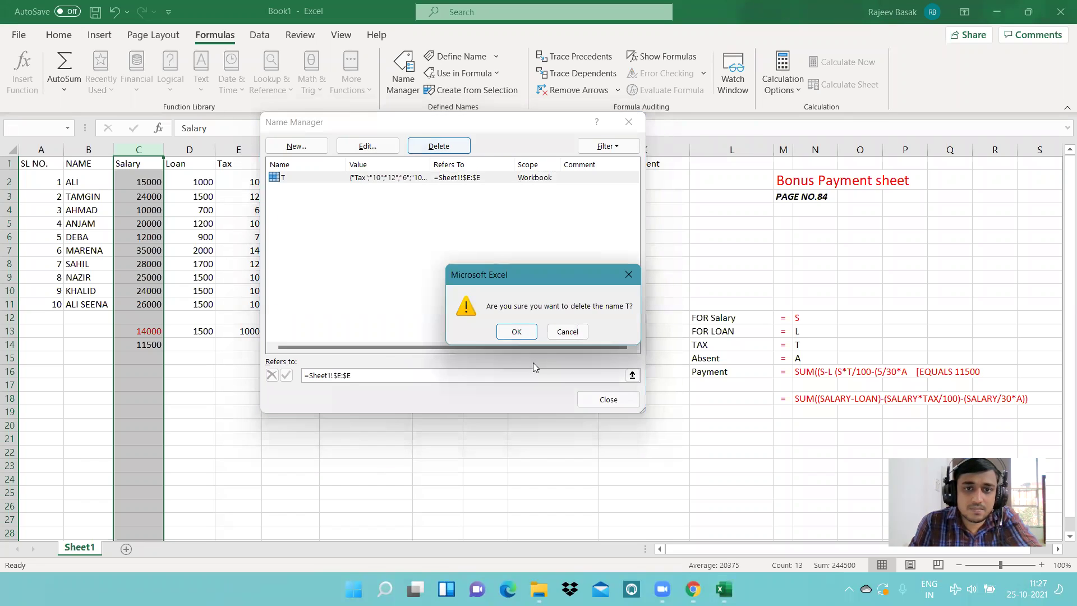
left_click(515, 331)
left_click(608, 399)
left_click(348, 356)
Define the name S for the whole Salary column C, with workbook scope.
left_click(136, 147)
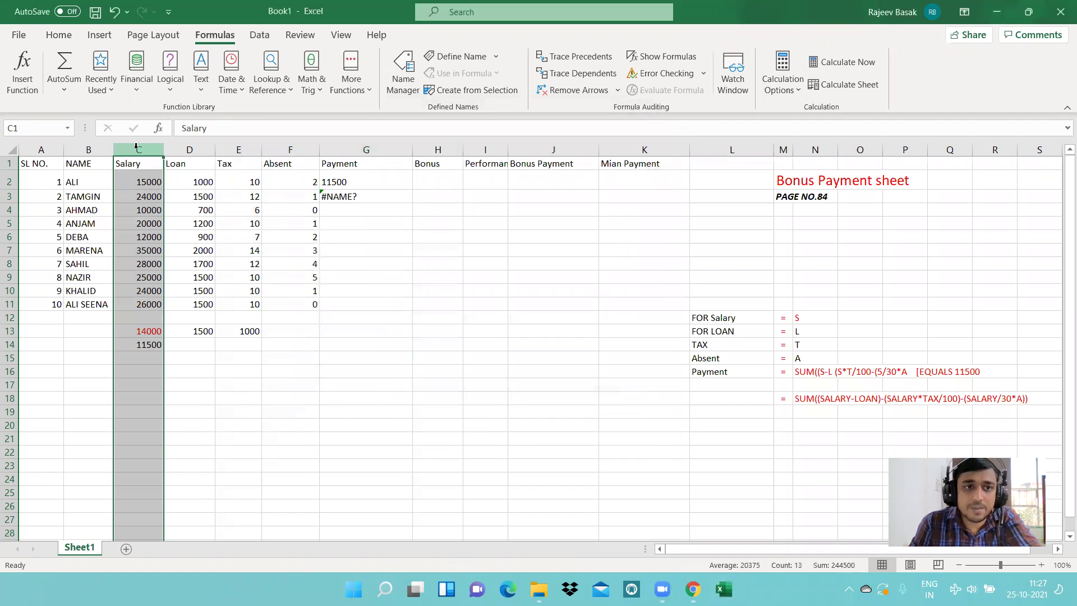
left_click(414, 84)
left_click(293, 146)
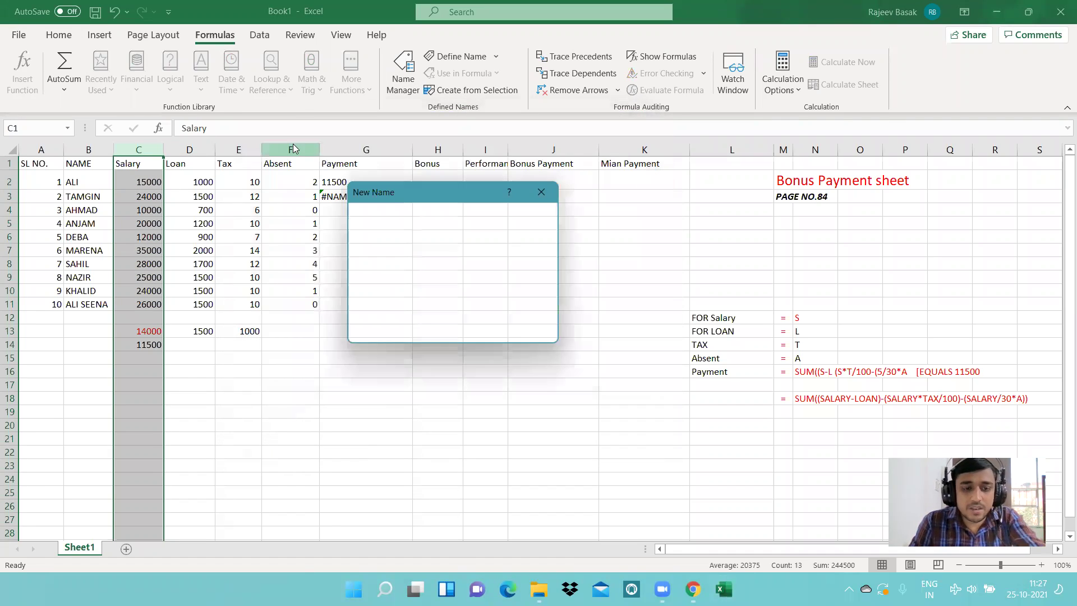
type("S")
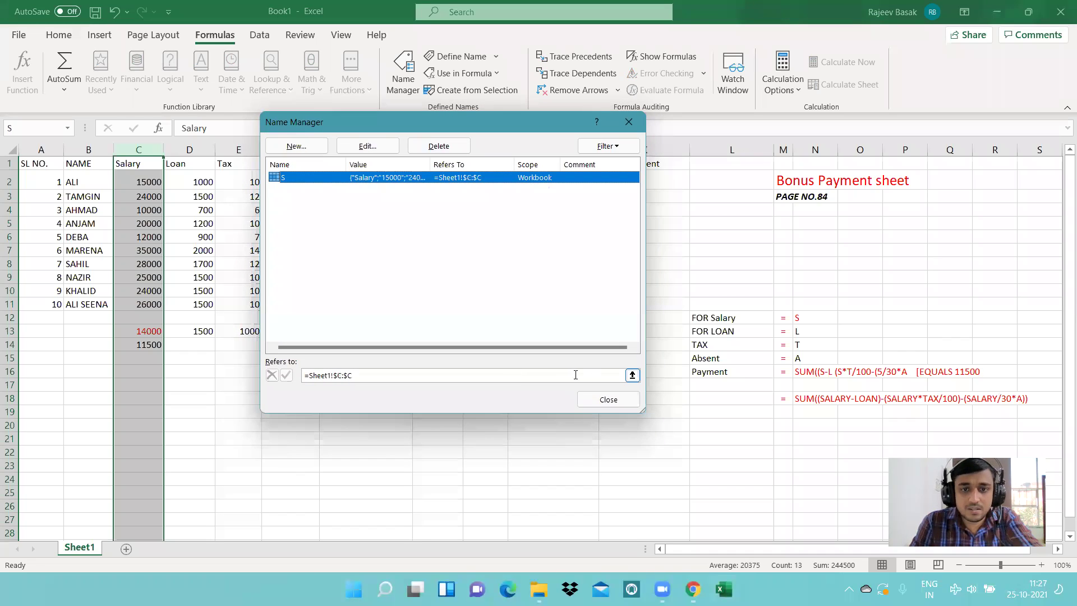
left_click(608, 399)
Define the name L for the whole Loan column D, with workbook scope.
left_click(189, 151)
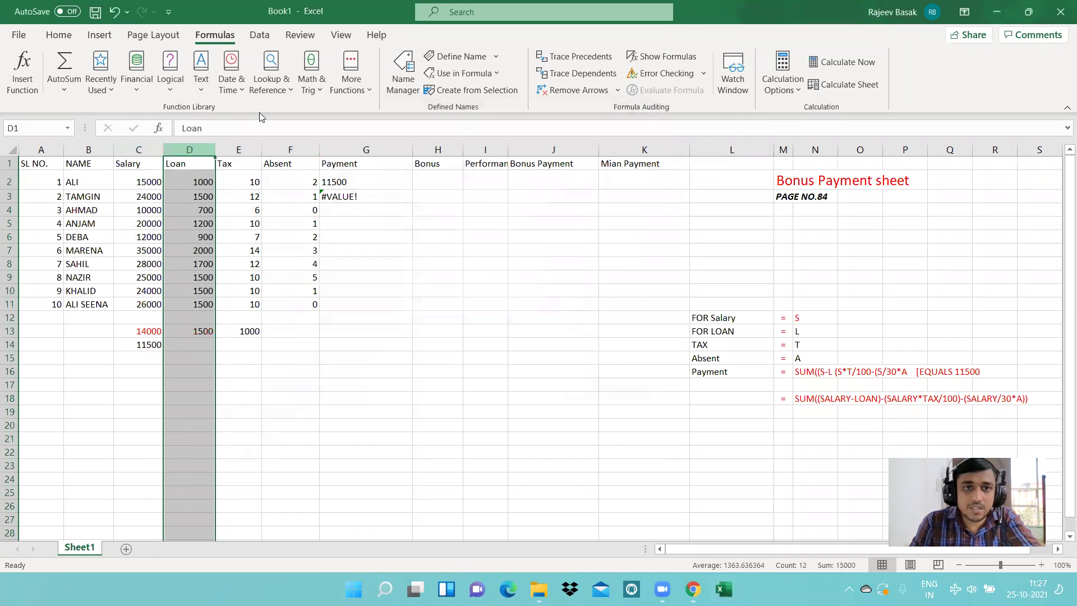
left_click(403, 73)
left_click(296, 146)
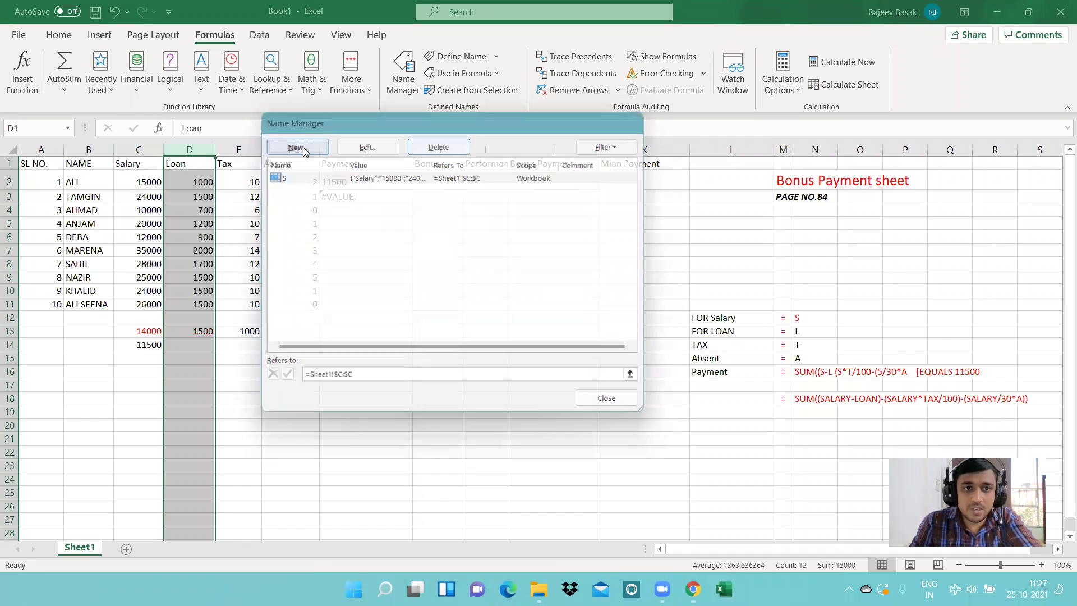
type("L")
left_click(451, 331)
left_click(608, 399)
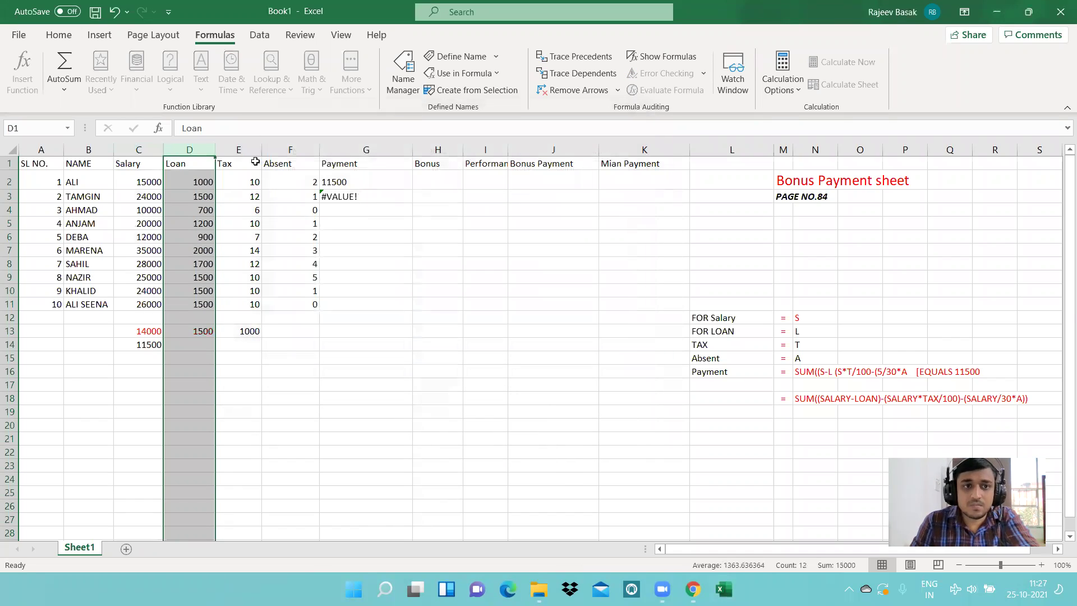
Define the name T for the whole Tax column E, with workbook scope.
left_click(238, 150)
left_click(403, 73)
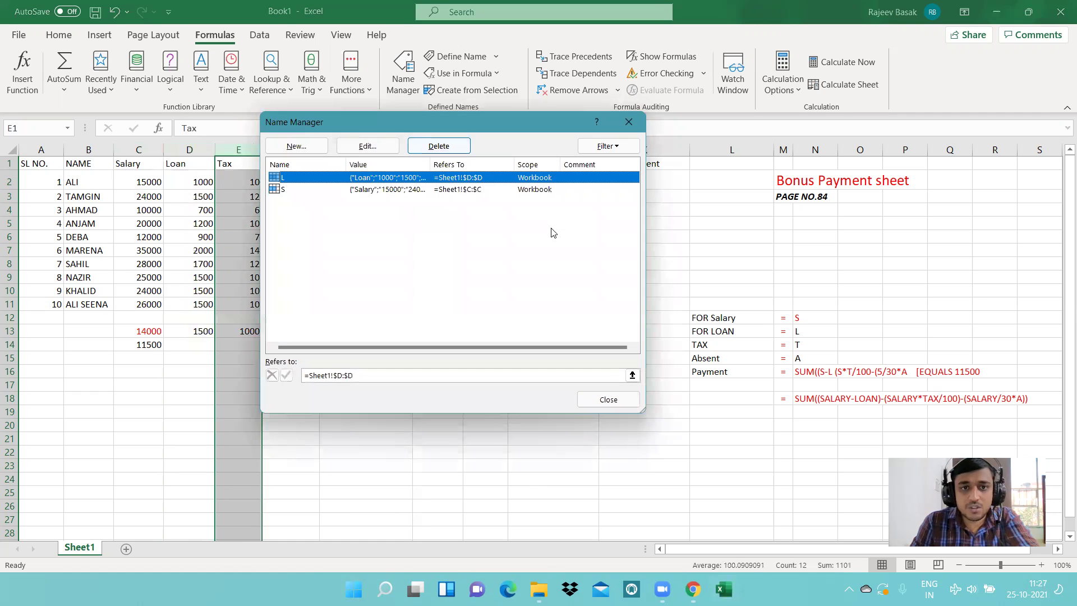
left_click(314, 149)
type("T")
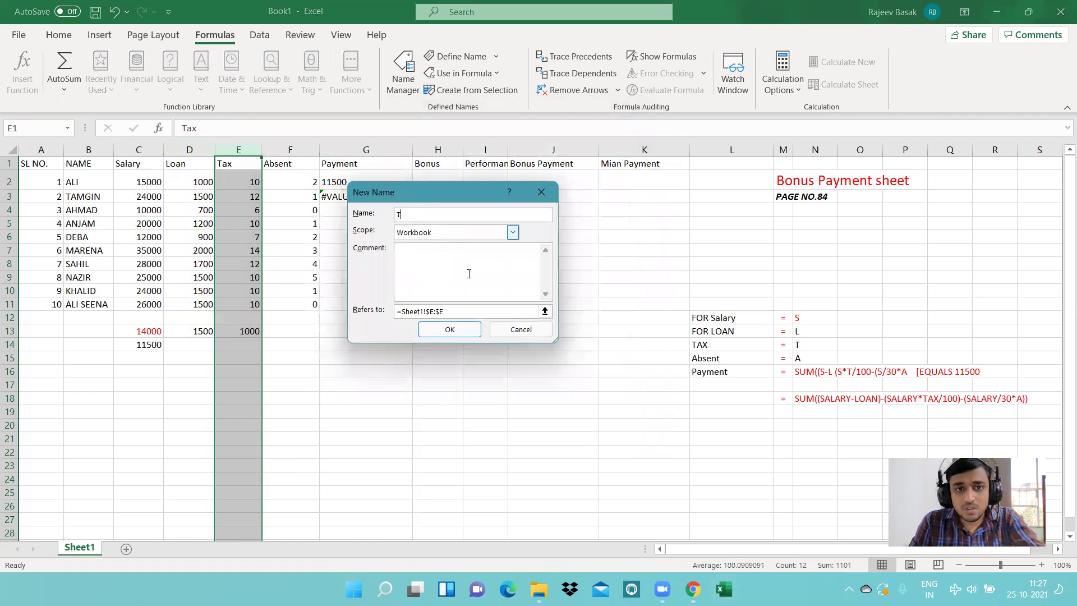
left_click(450, 330)
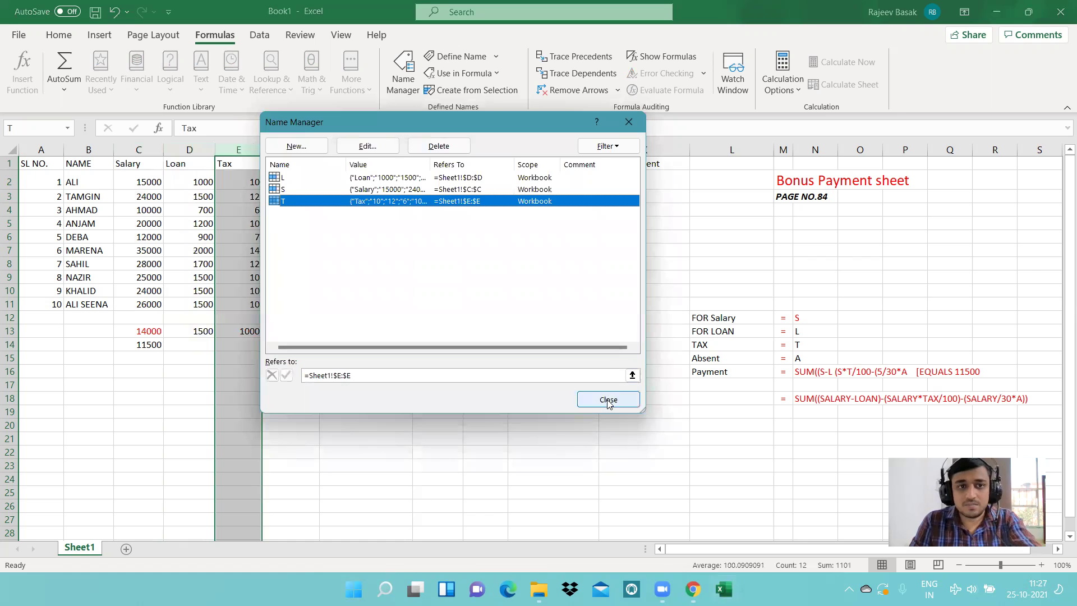
left_click(595, 389)
Define the name A for the whole Absent column F, with workbook scope.
left_click(292, 149)
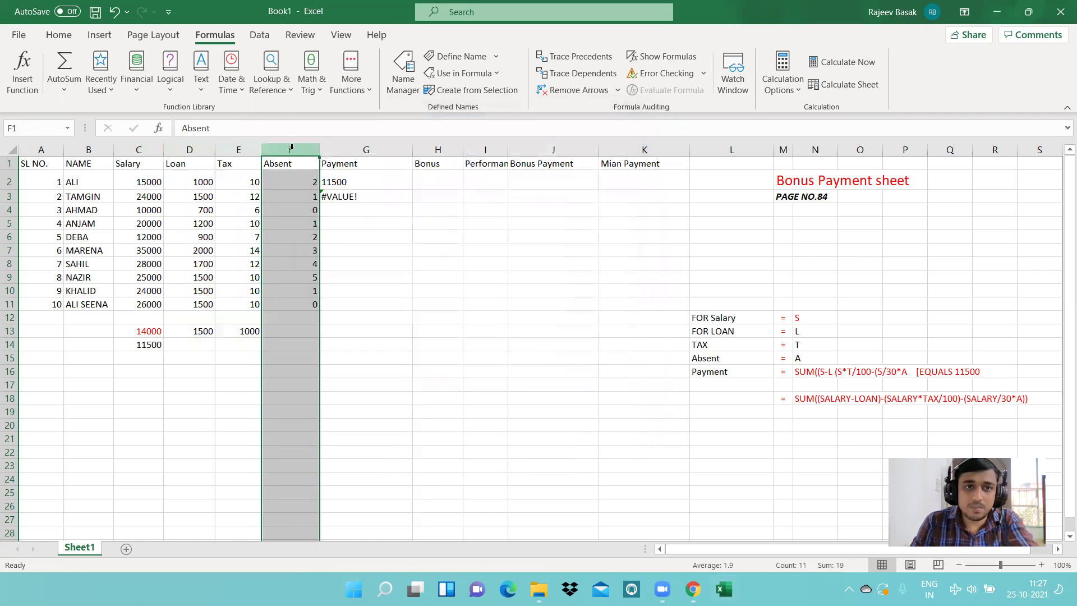
left_click(404, 76)
left_click(296, 145)
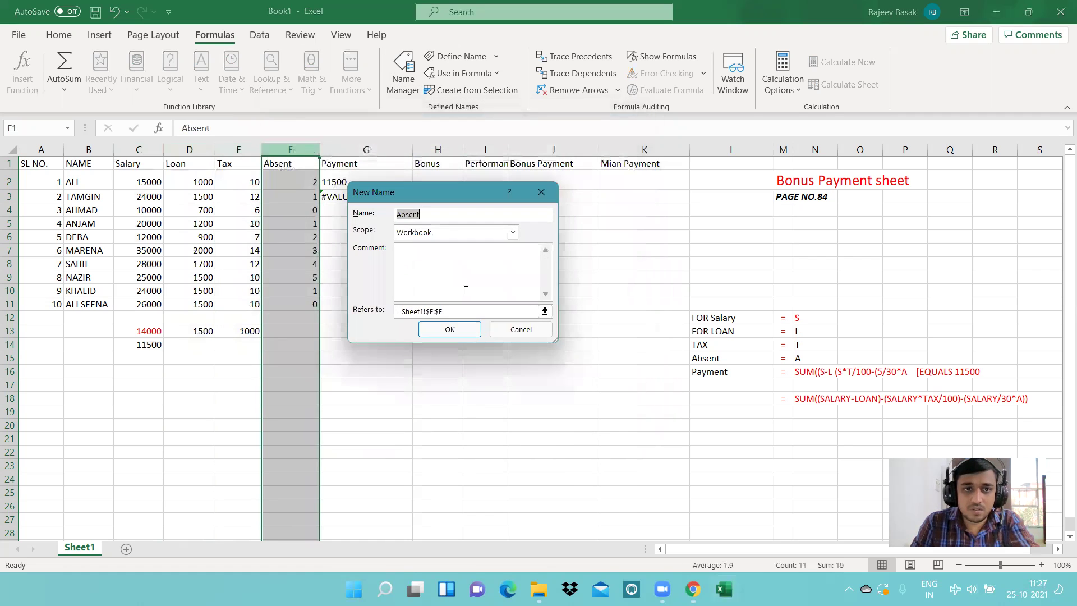
type("A")
left_click(454, 330)
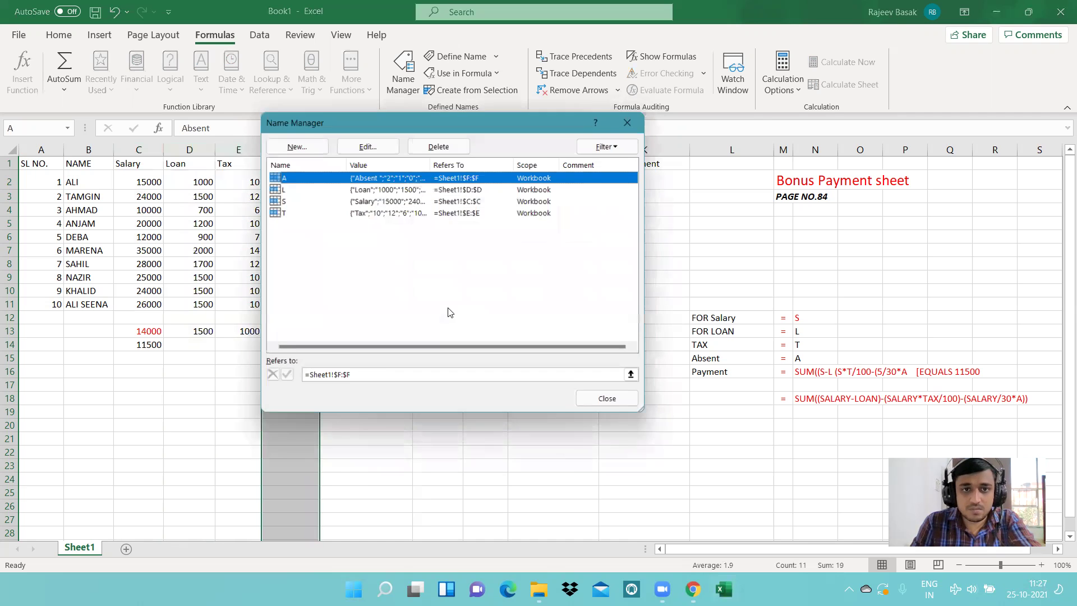
left_click(608, 399)
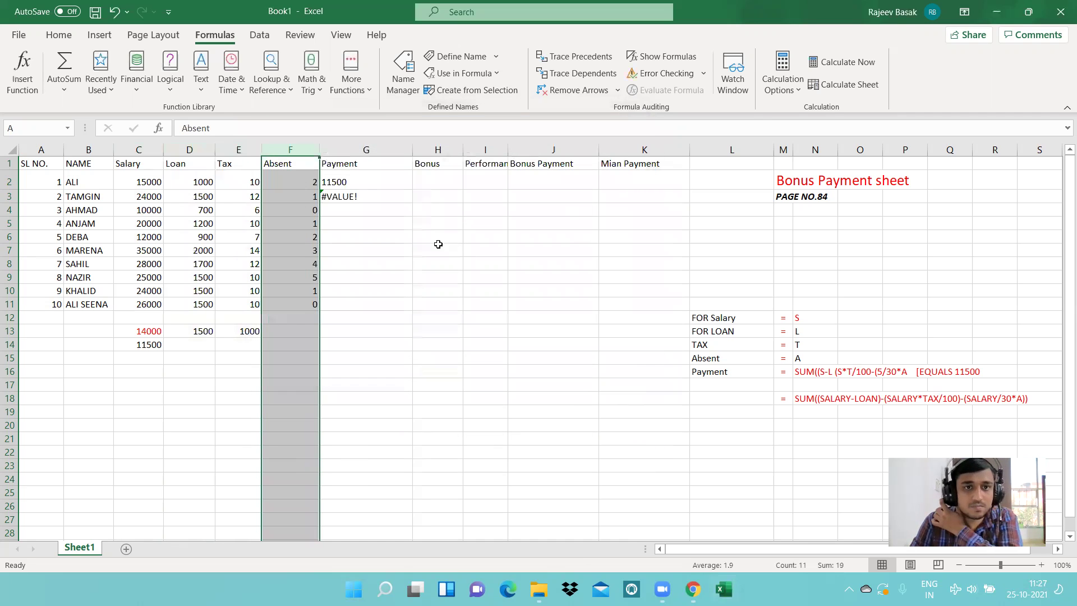
Clear the payment formula in G3 and start it again with salary minus loan: =SUM((S-L).
left_click(367, 197)
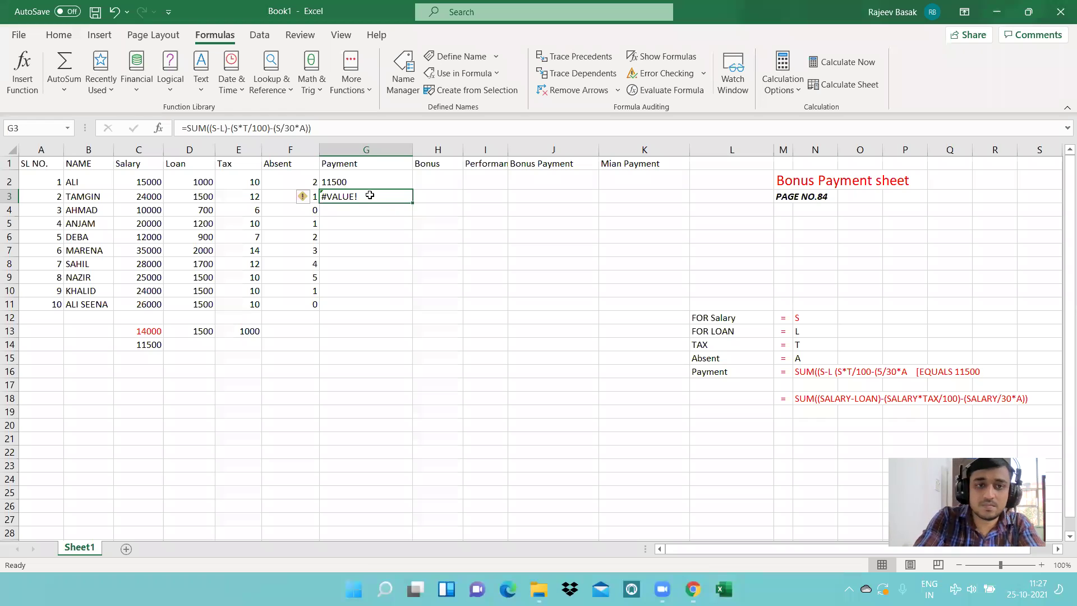
key("Delete")
type("=SU")
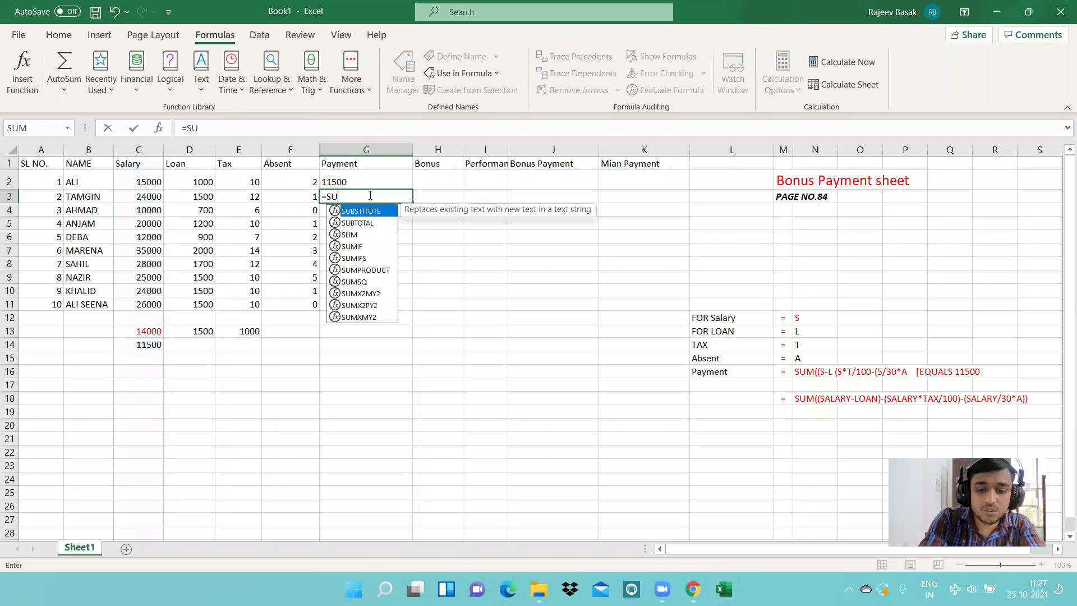
type("M((")
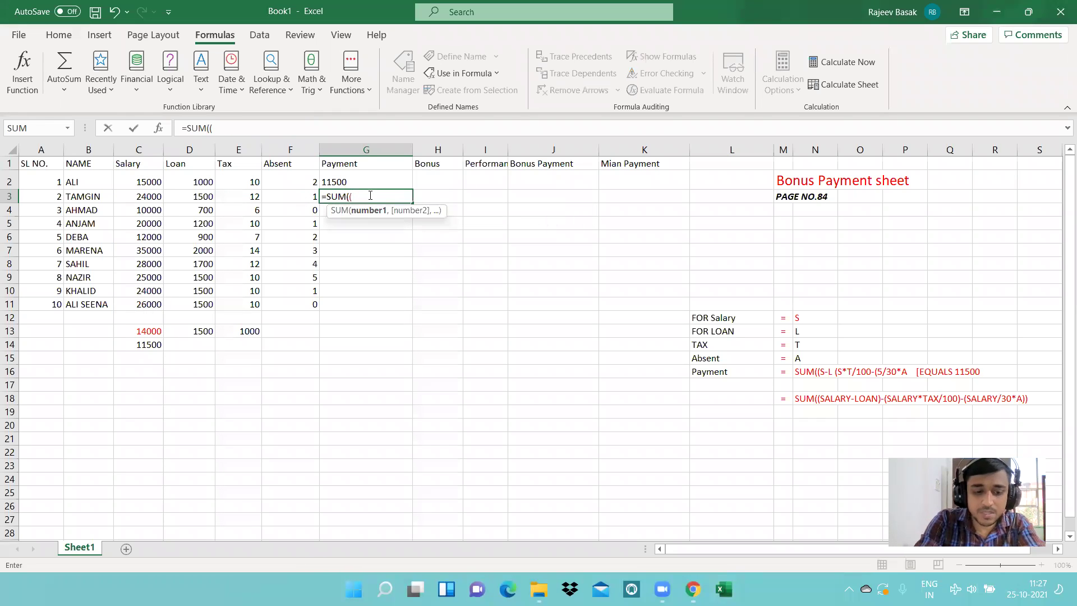
type("S-L")
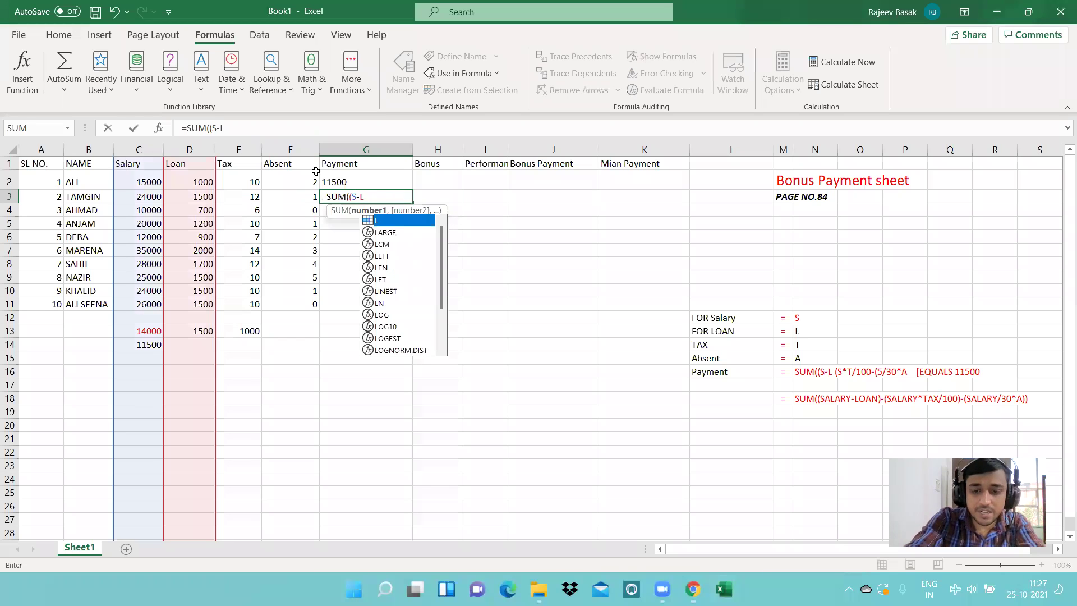
type(")")
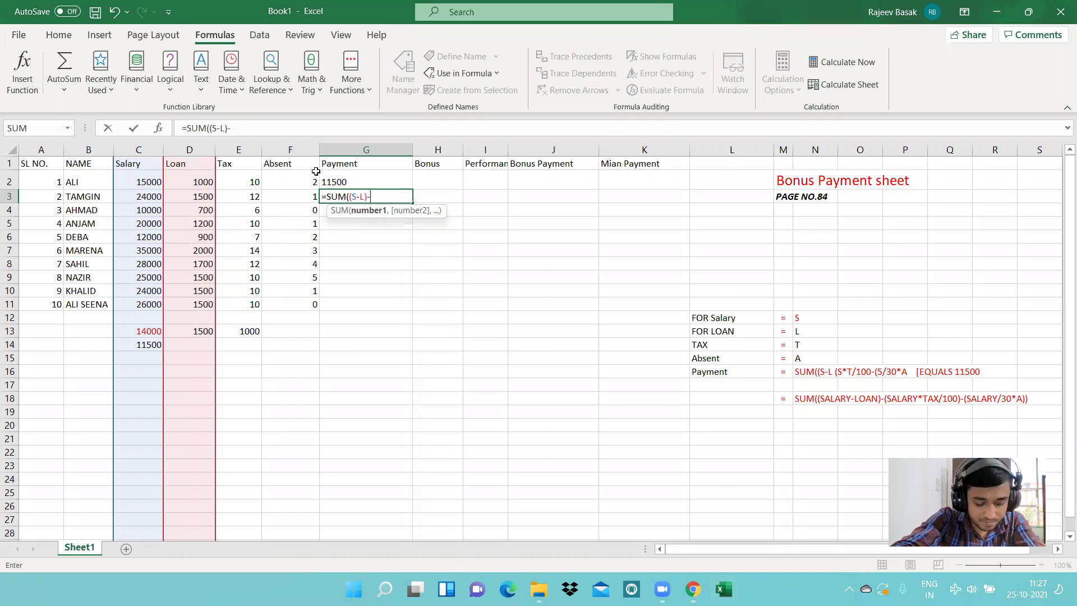
Complete the payment formula in G3 with the tax and absence deductions: =SUM((S-L)-(S*T/100)-(S/30*A)).
type("-(")
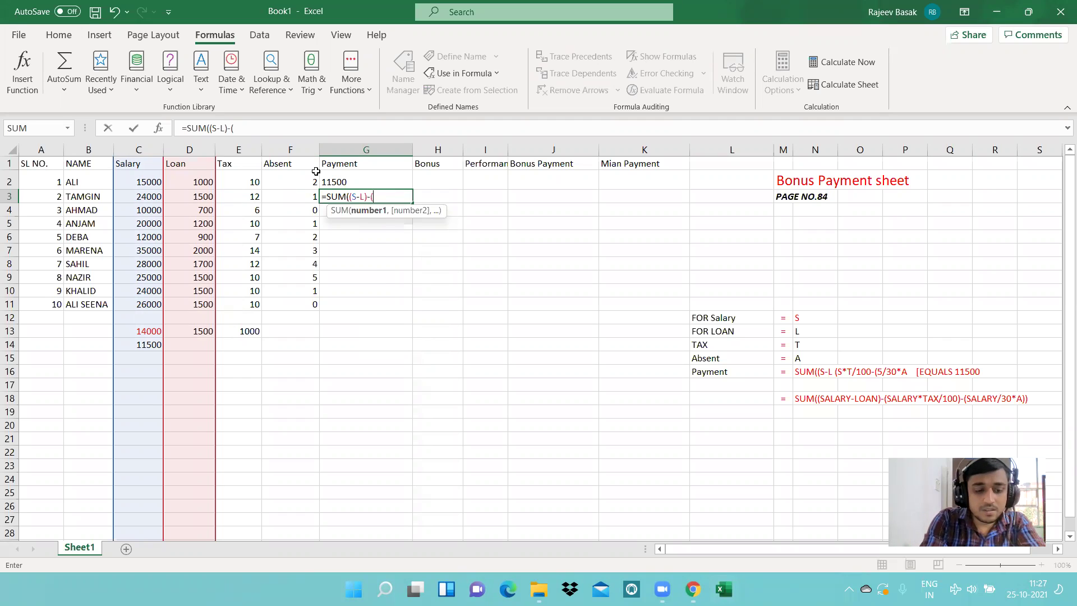
type("S")
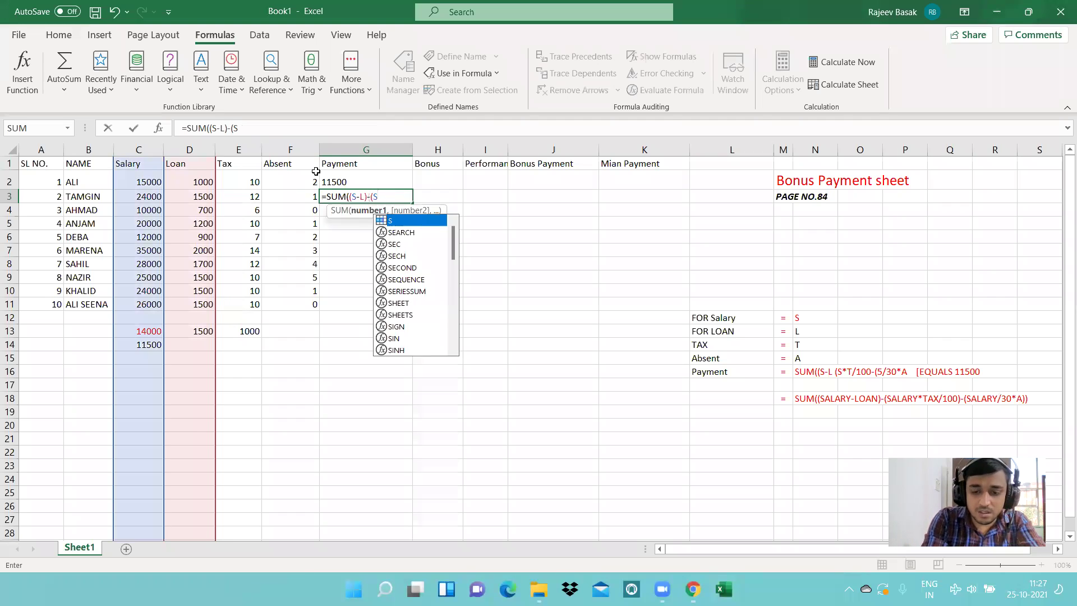
type("*T")
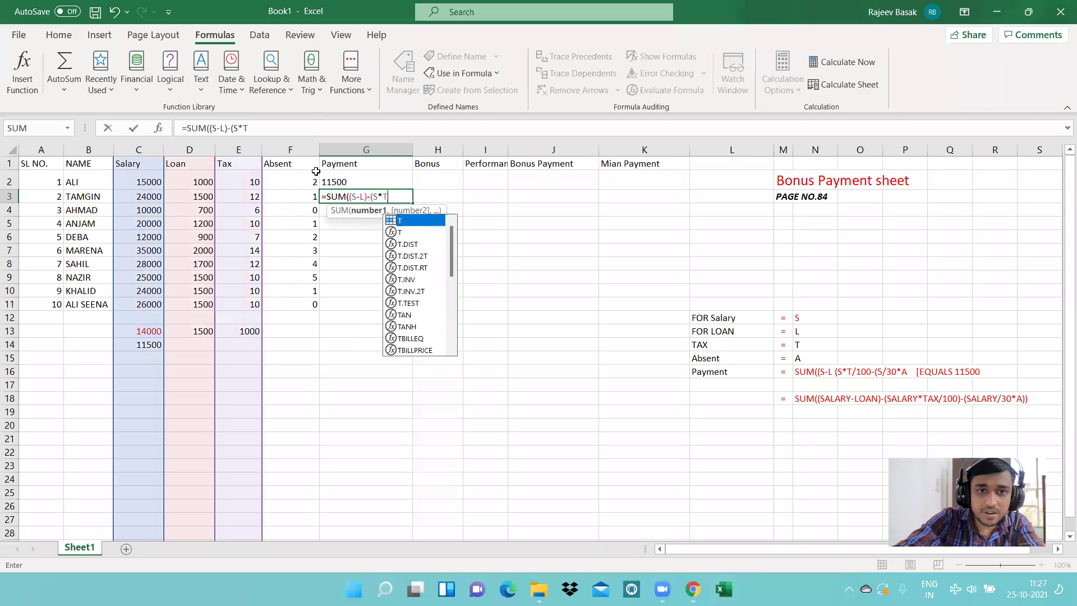
type("/100")
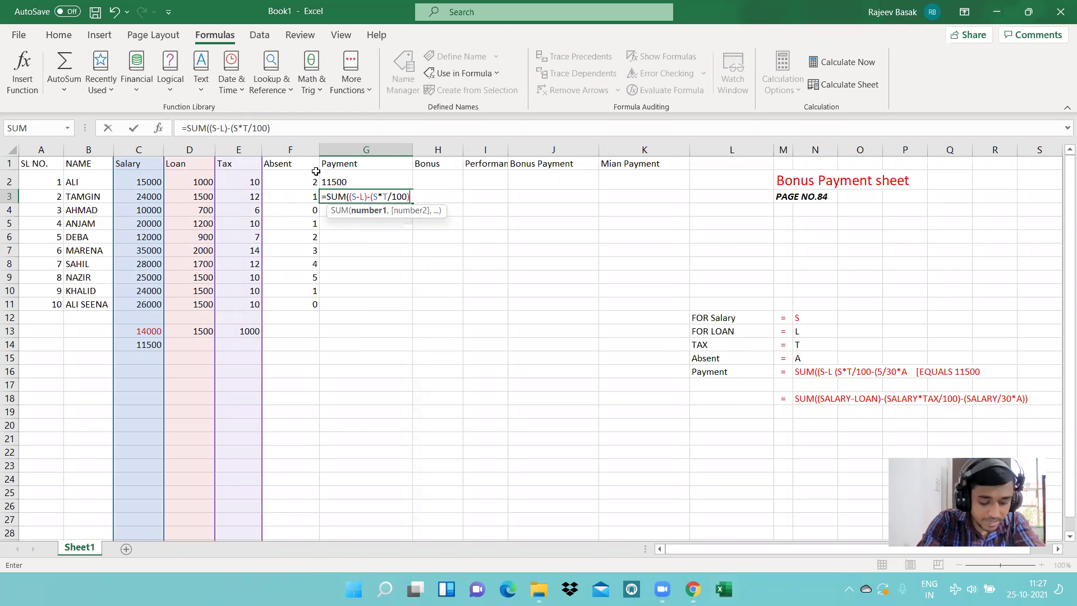
type(")-(S/30")
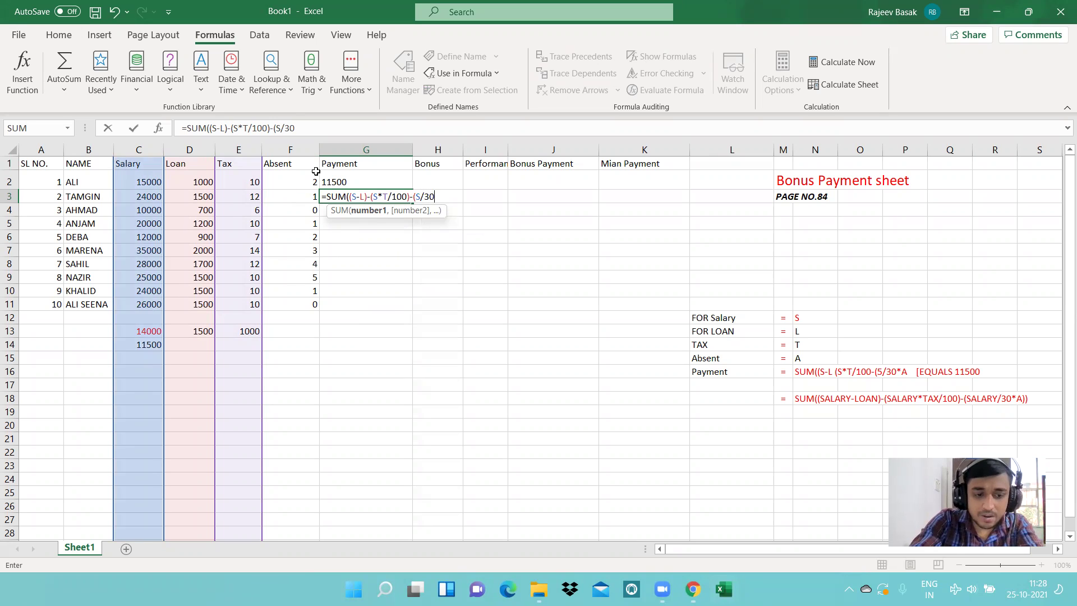
type("*A")
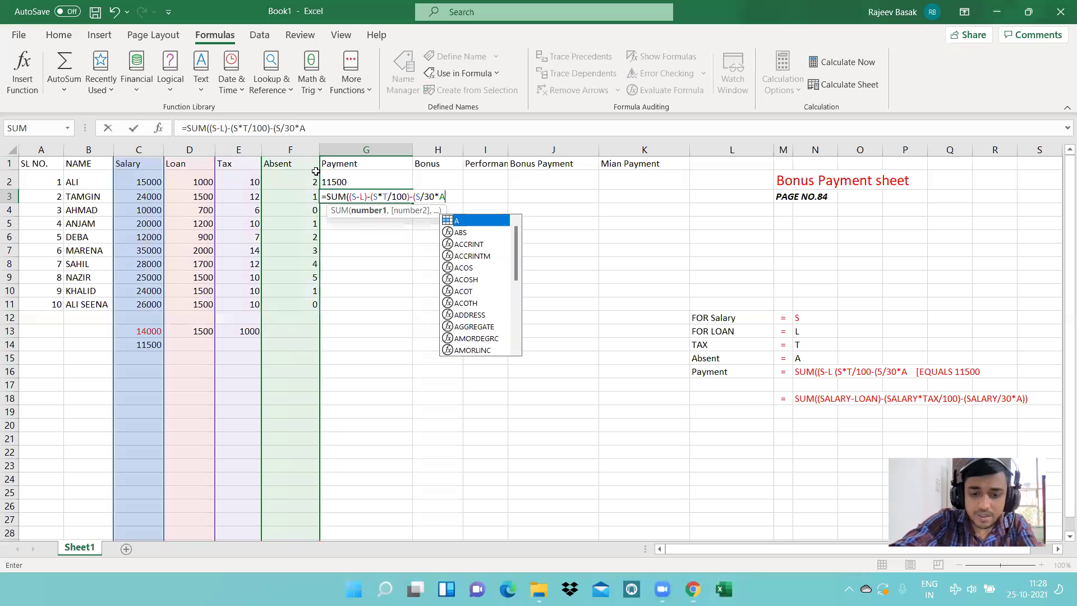
type("))")
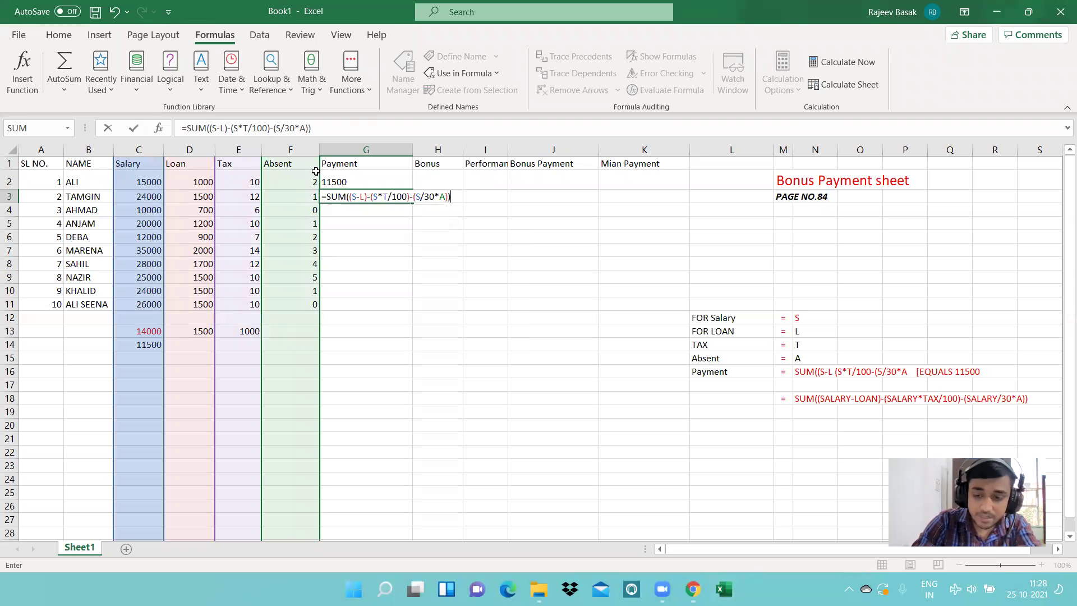
key("Return")
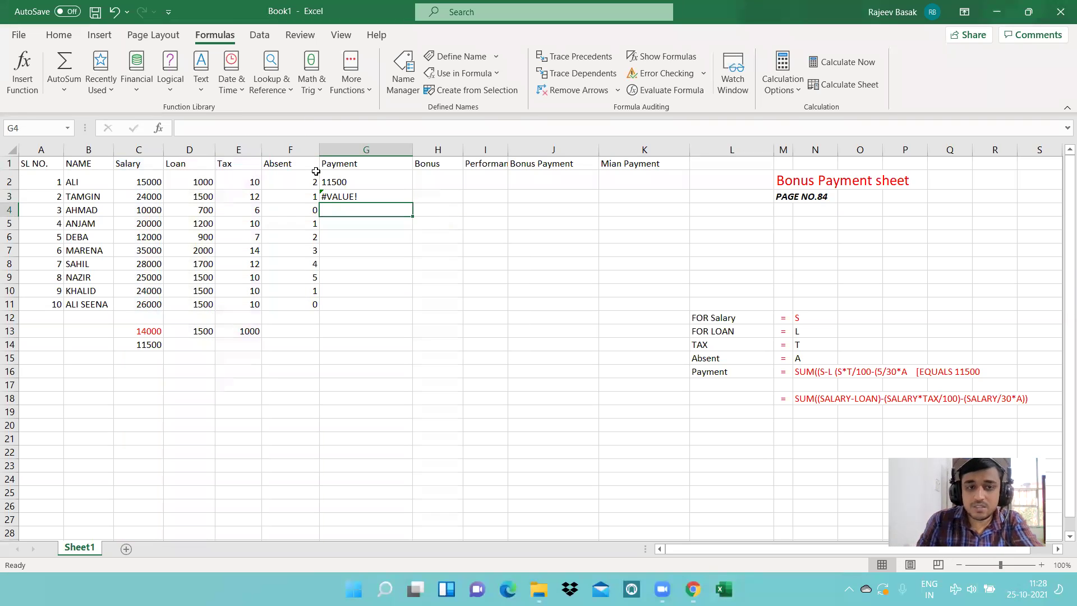
Examine the payment formula in G3 against the row 3 values it uses and the working payment cell above.
left_click(286, 197)
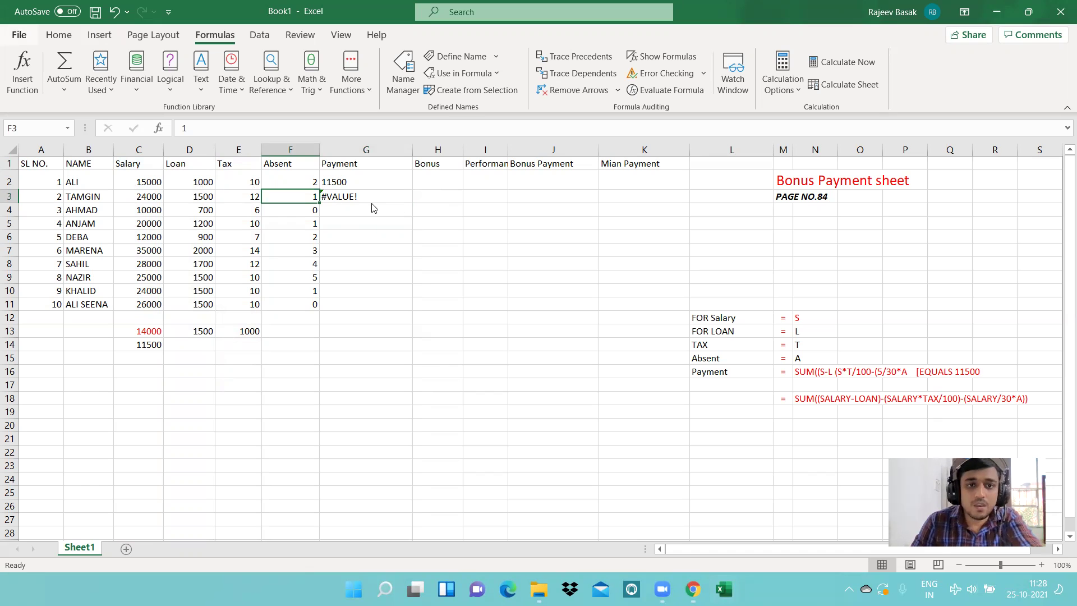
key("alt+f")
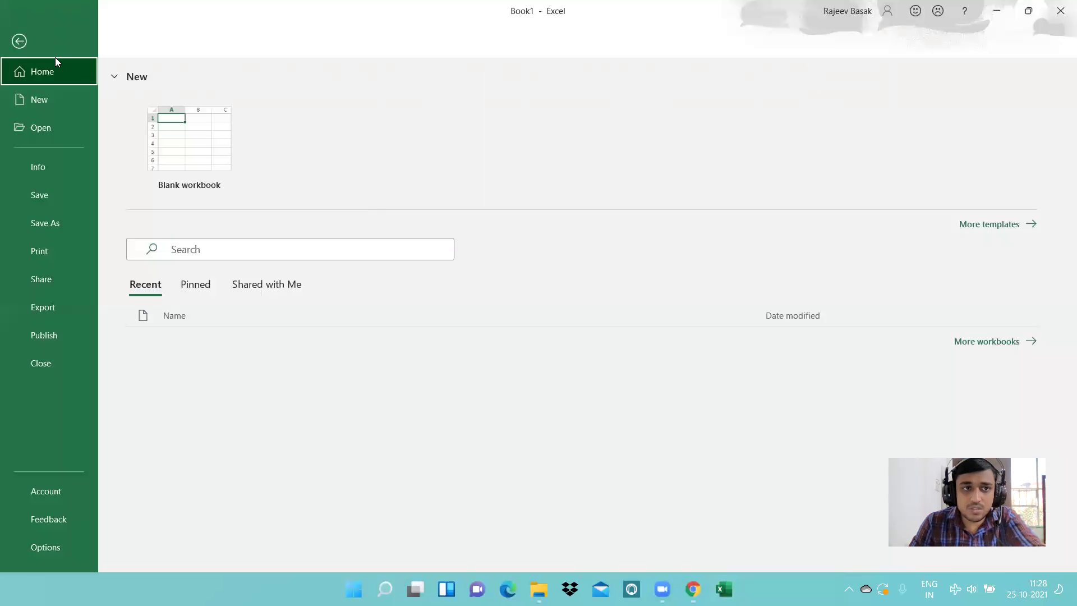
key("Escape")
left_click(324, 220)
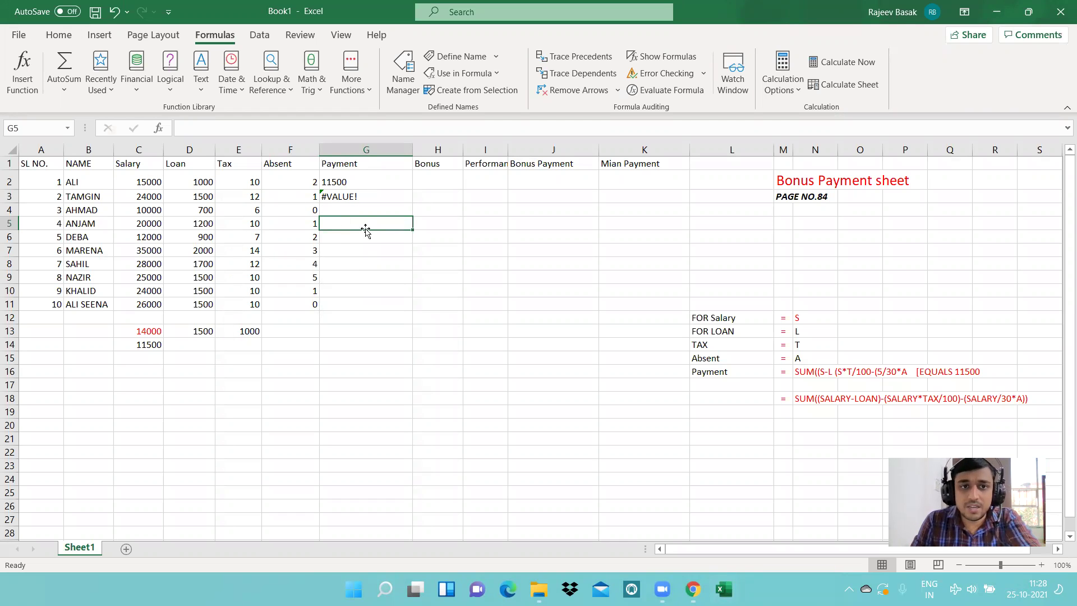
left_click(357, 197)
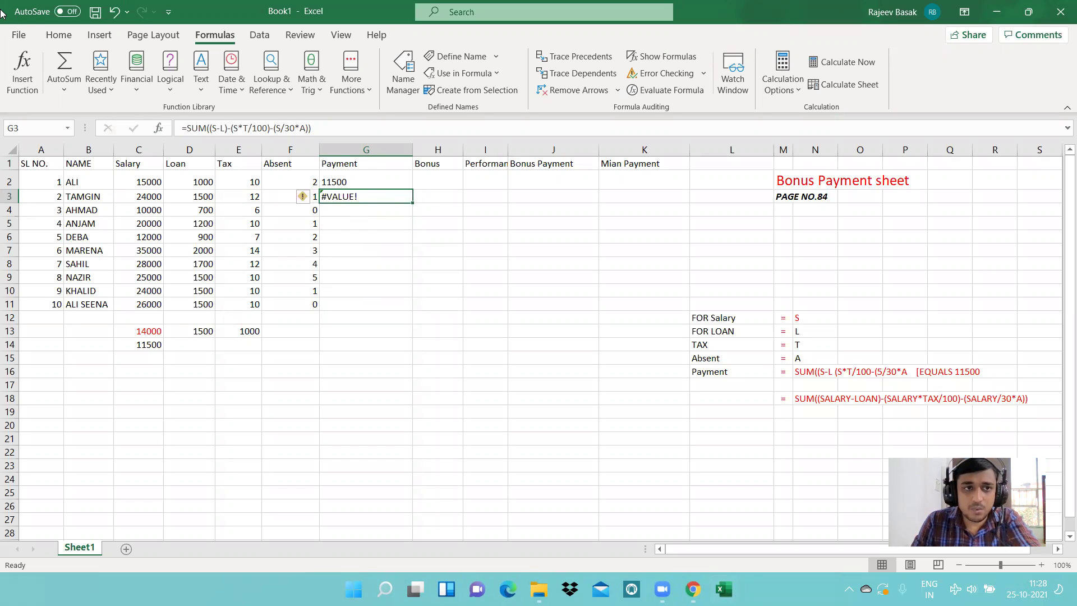
left_click(58, 35)
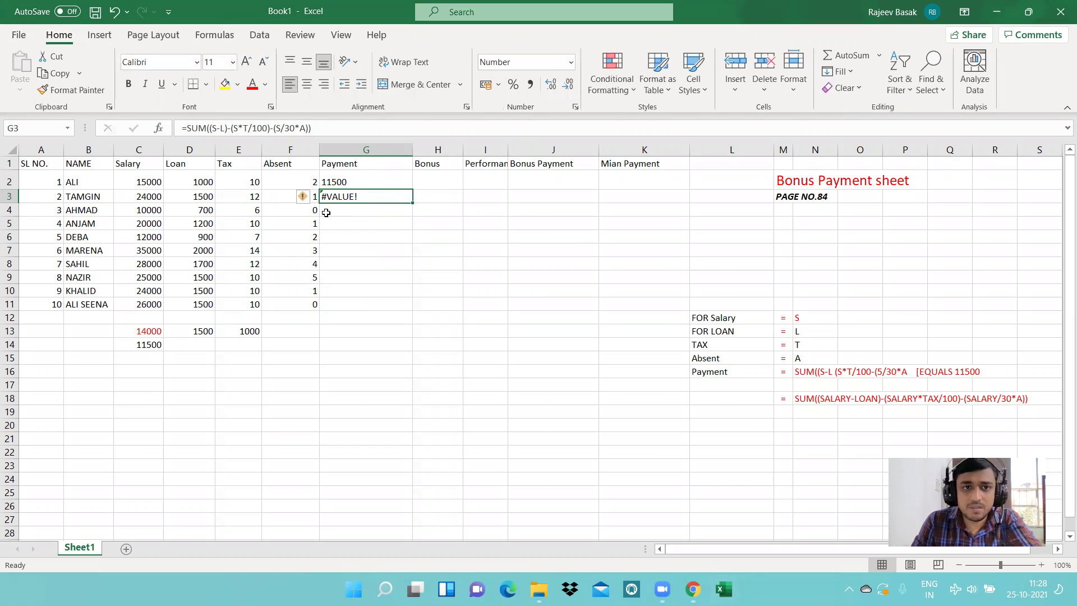
left_click(288, 192)
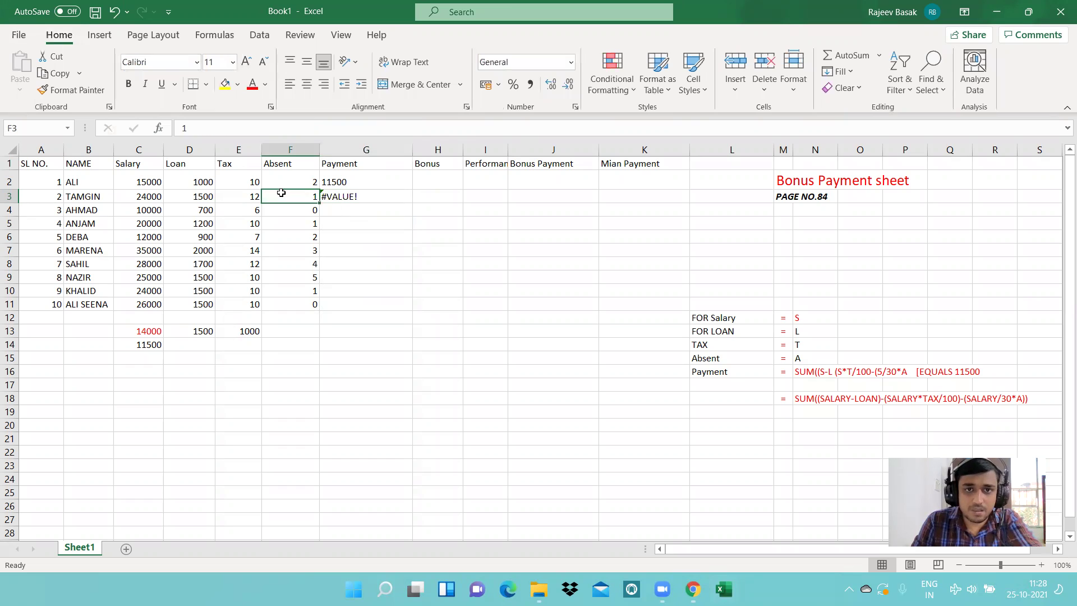
left_click(206, 197)
left_click(135, 197)
left_click(392, 204)
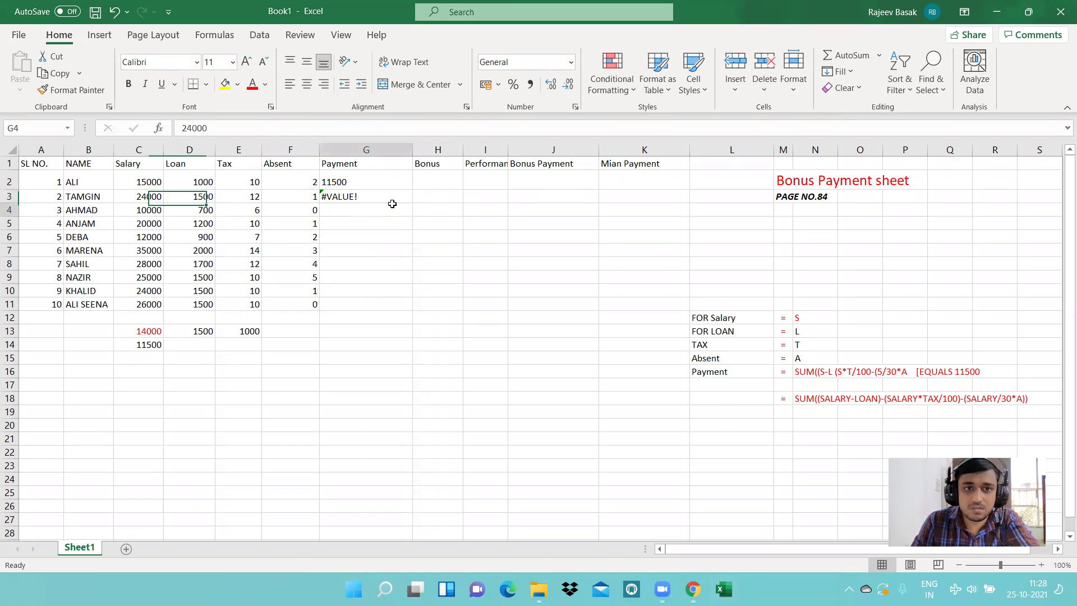
left_click(390, 196)
left_click(378, 182)
left_click(379, 196)
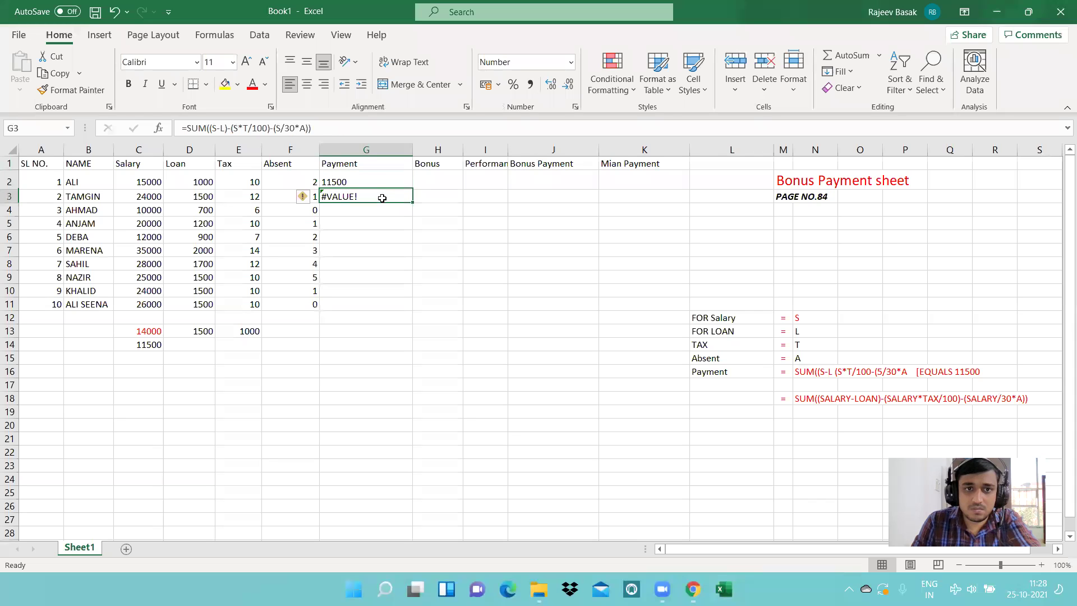
Set the number format of the whole Payment column G to General.
left_click(572, 65)
left_click(567, 66)
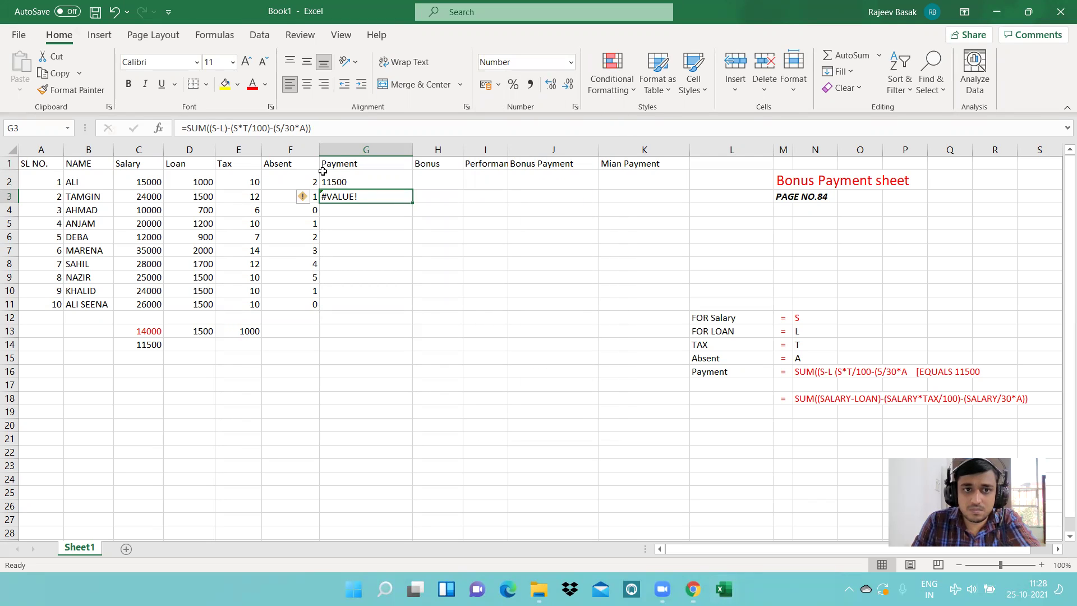
left_click(336, 159)
left_click(340, 150)
left_click(571, 62)
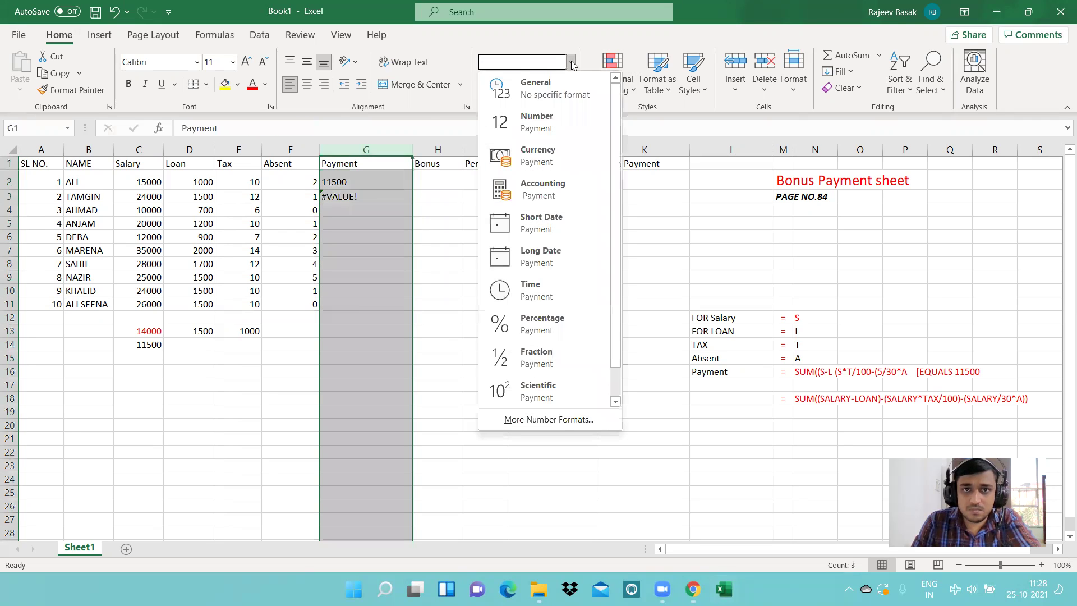
left_click(530, 90)
left_click(343, 211)
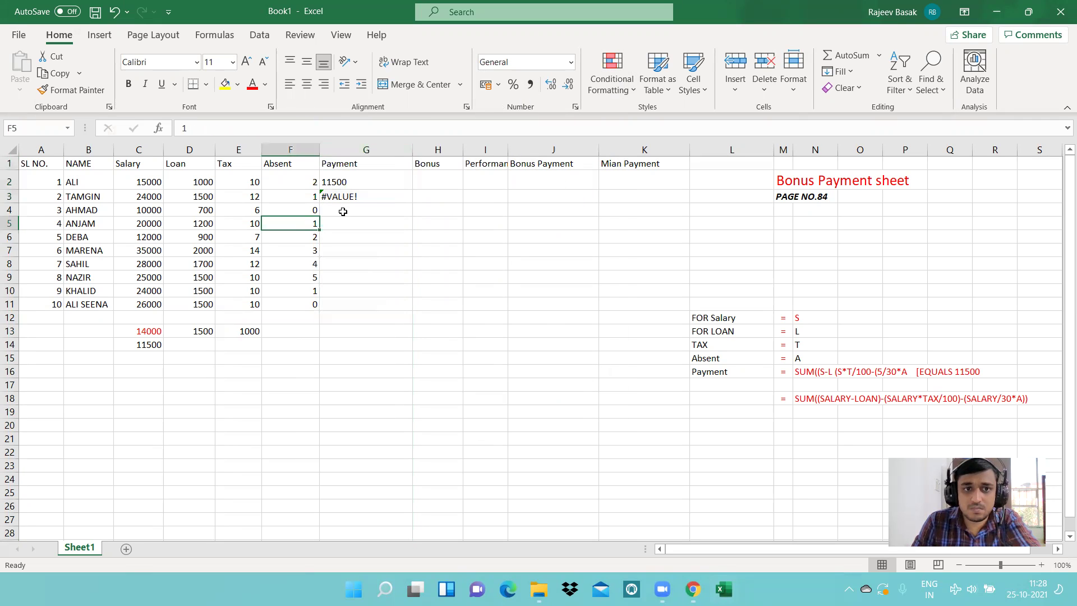
Copy the payment formula from G3 into G4, then clear both cells.
left_click(394, 196)
left_click_drag(414, 202, 377, 210)
left_click(388, 272)
key("Delete")
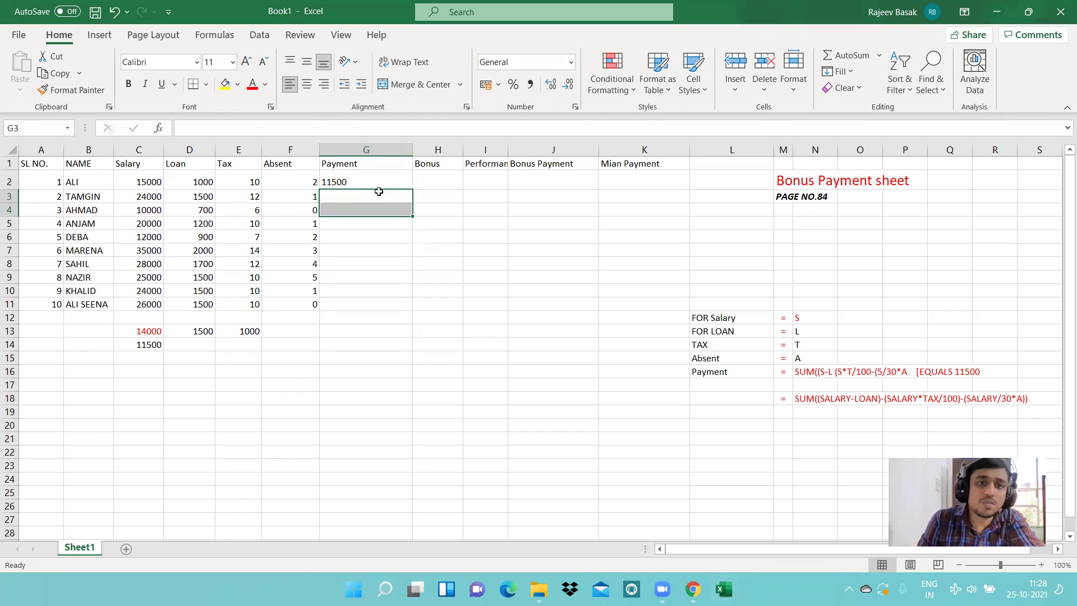
Fill the payment formula from G2 down to G11.
left_click(372, 176)
left_click_drag(412, 190, 419, 309)
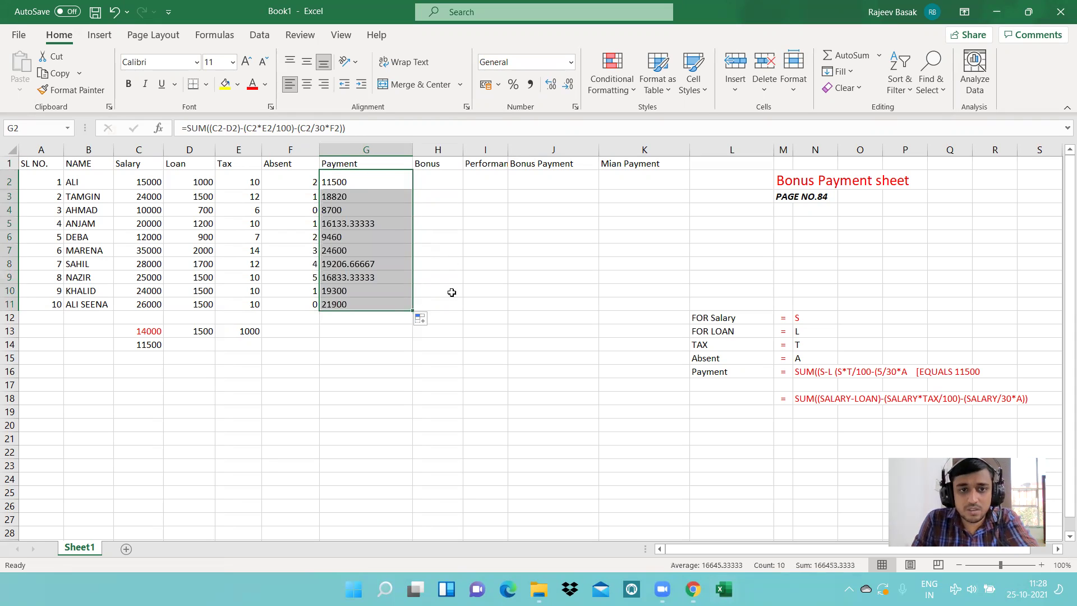
left_click(452, 291)
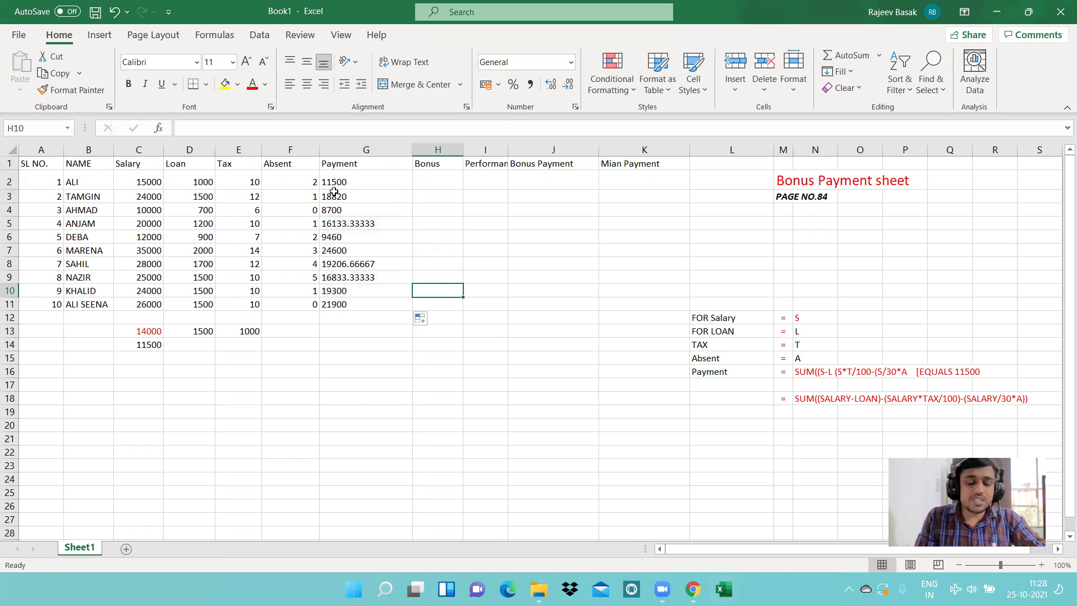
Enter a bonus of 1500 in H2 and H3 and fill it down to H11.
left_click(443, 182)
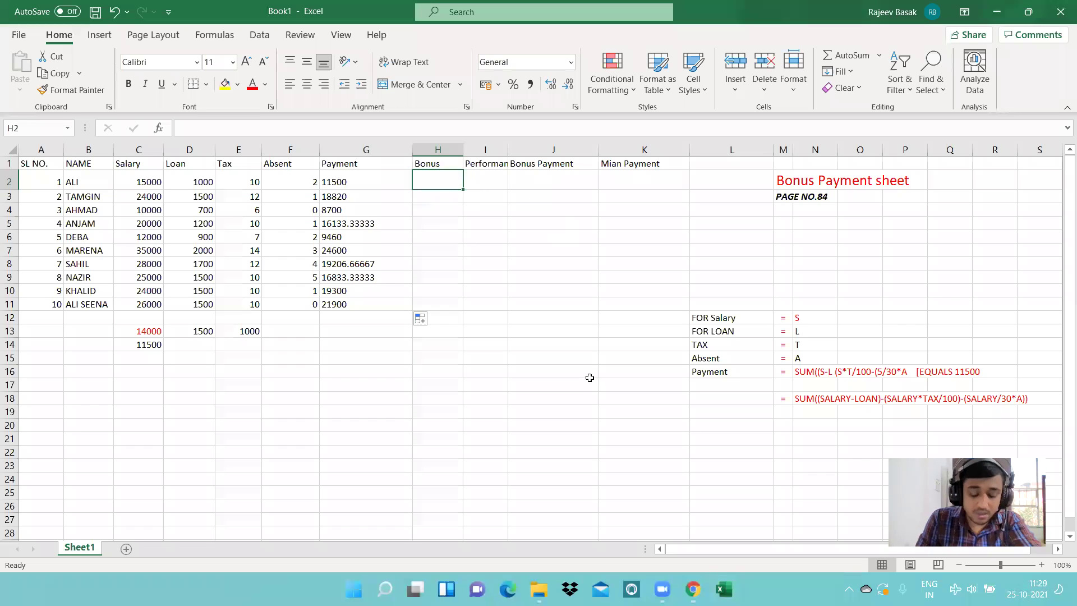
type("1500")
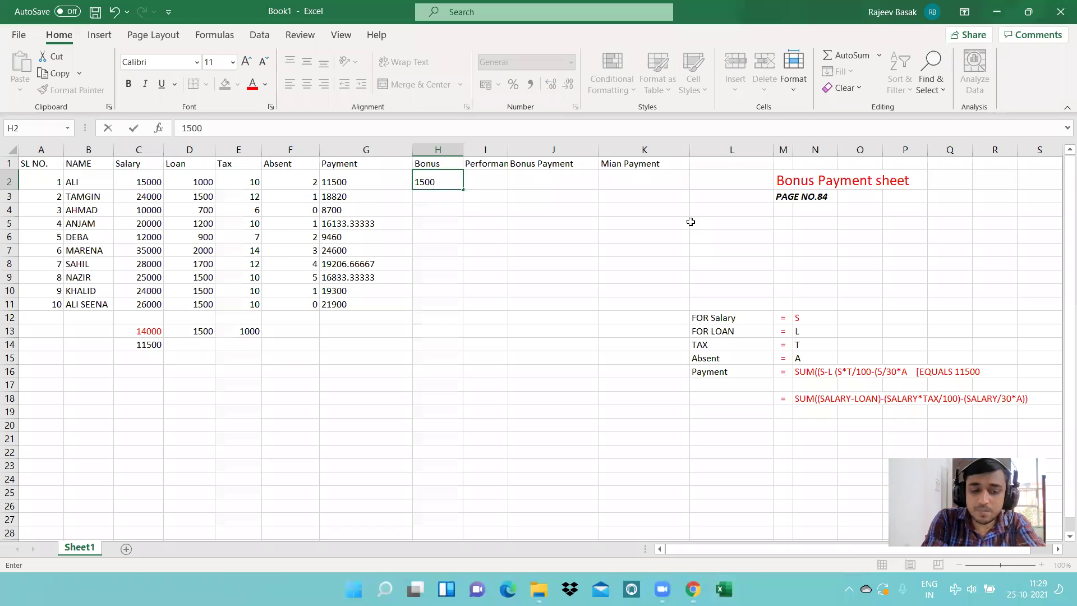
key("Return")
type("1500")
key("Return")
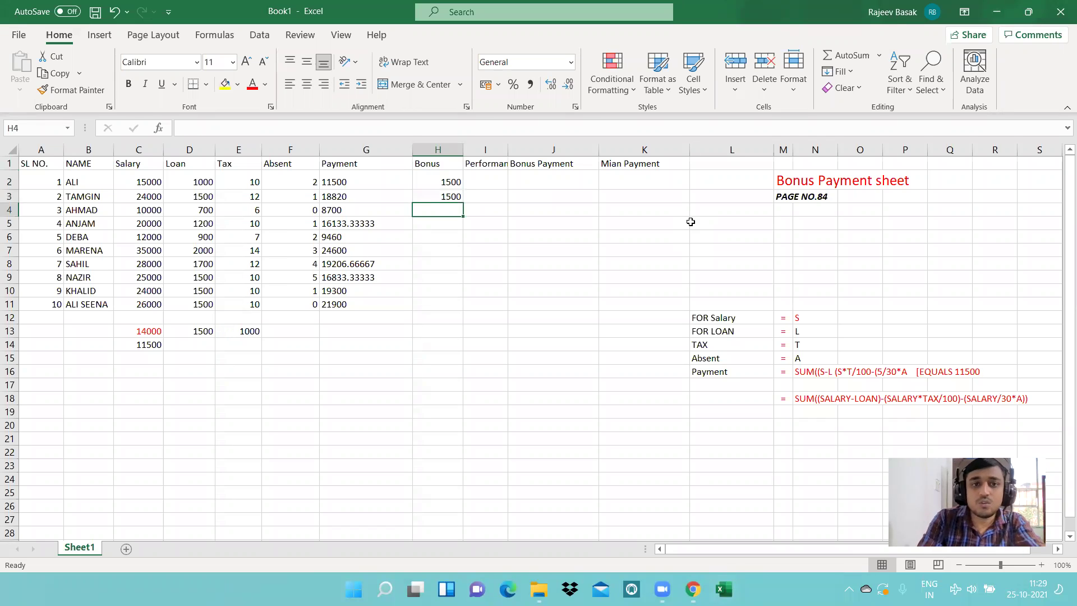
left_click(447, 195)
left_click_drag(464, 202, 463, 310)
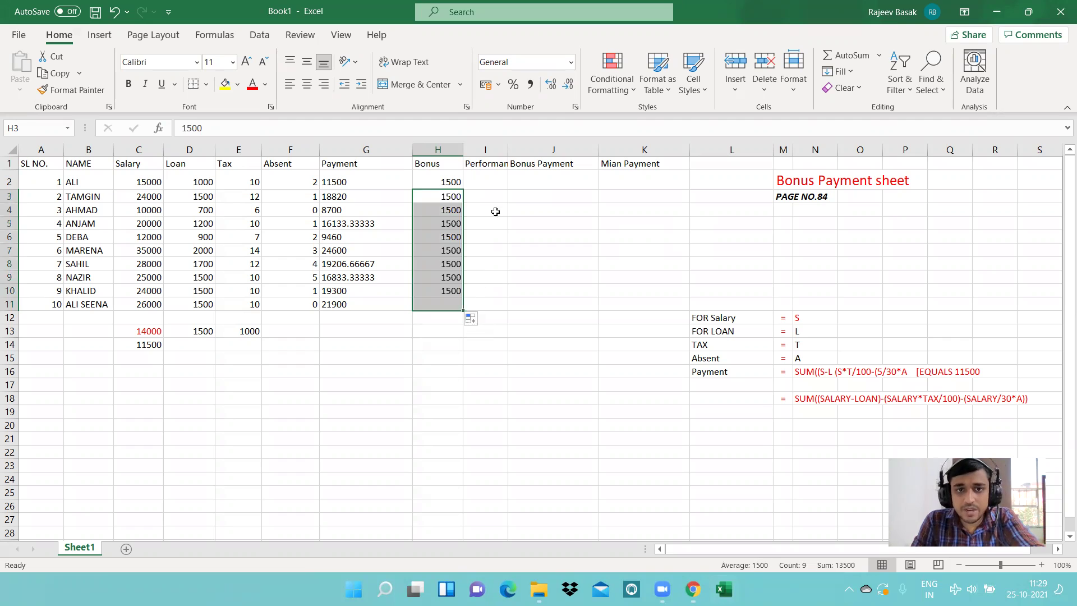
Widen column I so its Performance heading fits.
left_click(488, 211)
left_click_drag(508, 149, 528, 149)
left_click(493, 180)
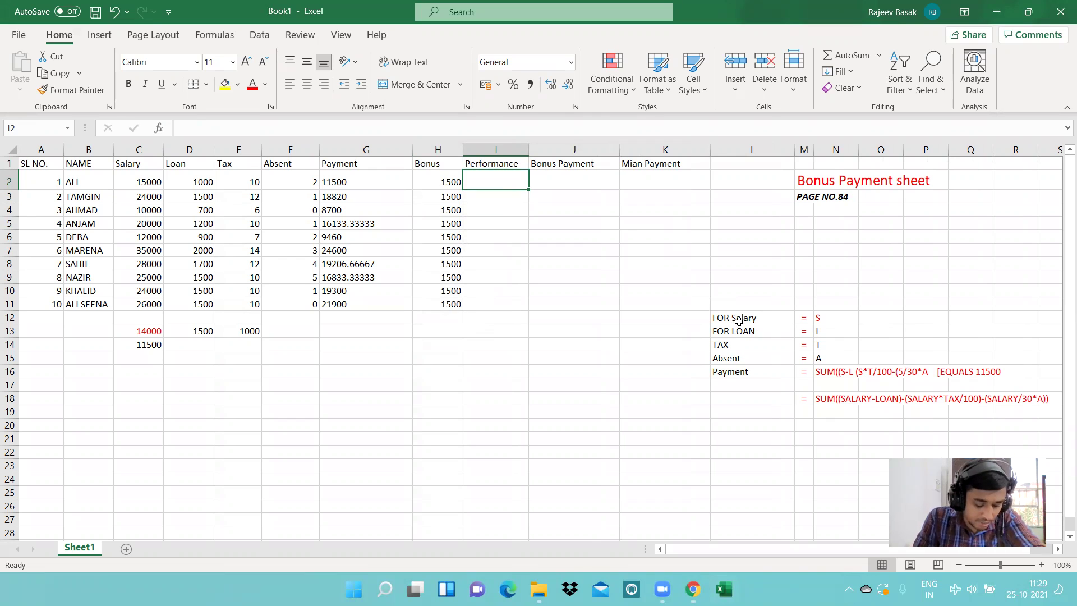
scroll(801, 369, "down", 2)
scroll(802, 370, "up", 2)
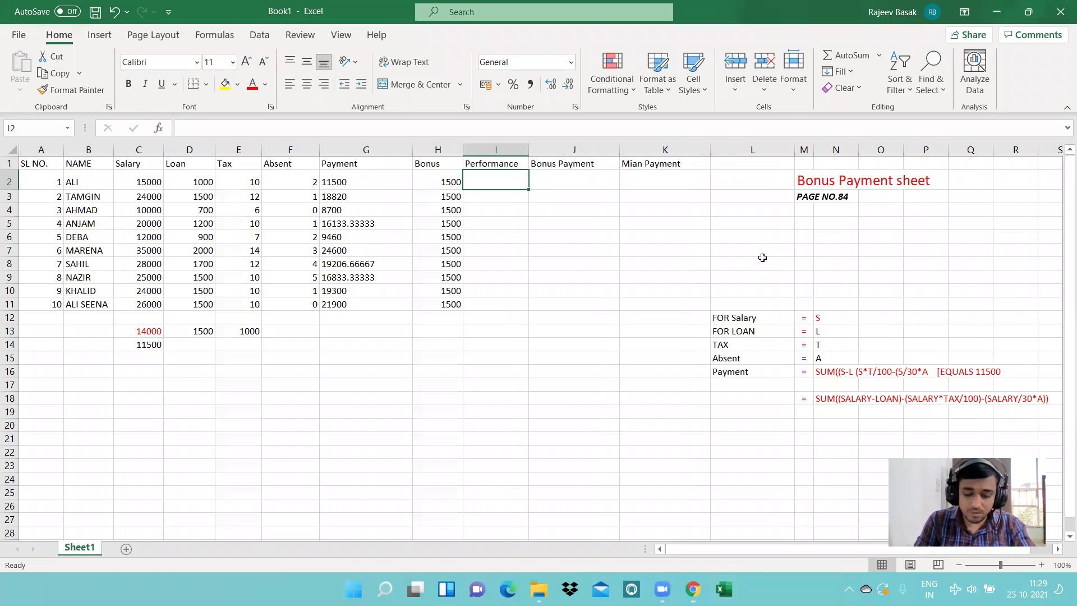
left_click(758, 223)
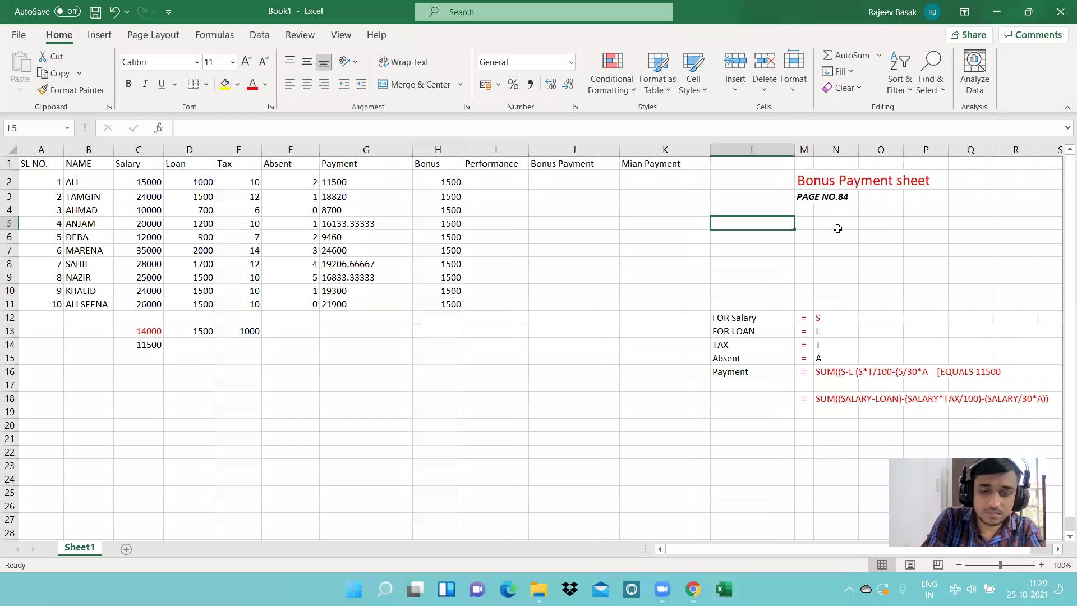
Enter the note label PERFORMANCE in F15 with an equals sign beside it in G15.
left_click(297, 357)
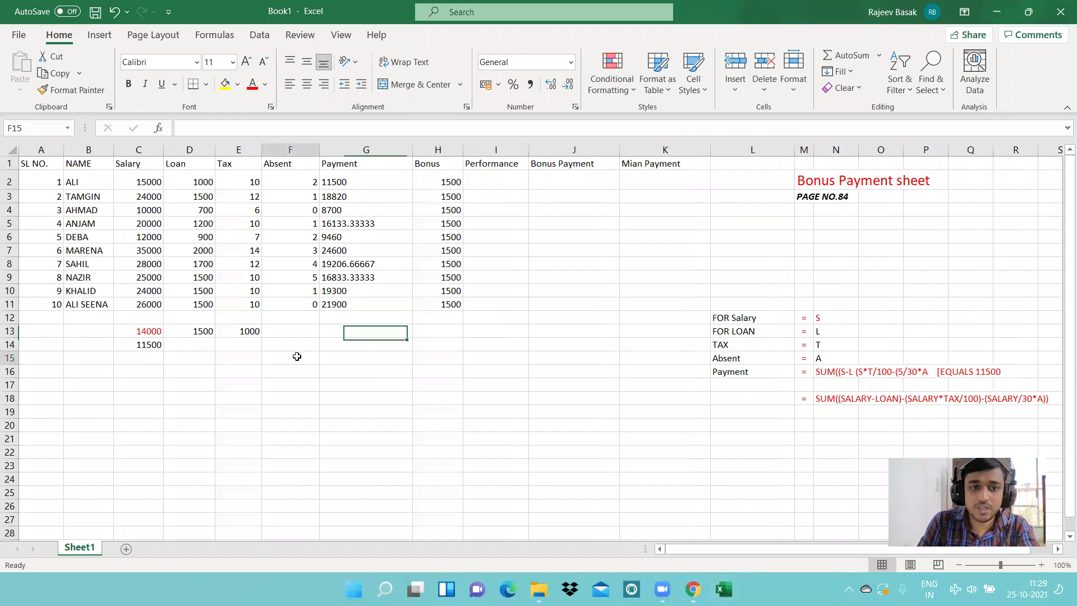
type("PERFOE")
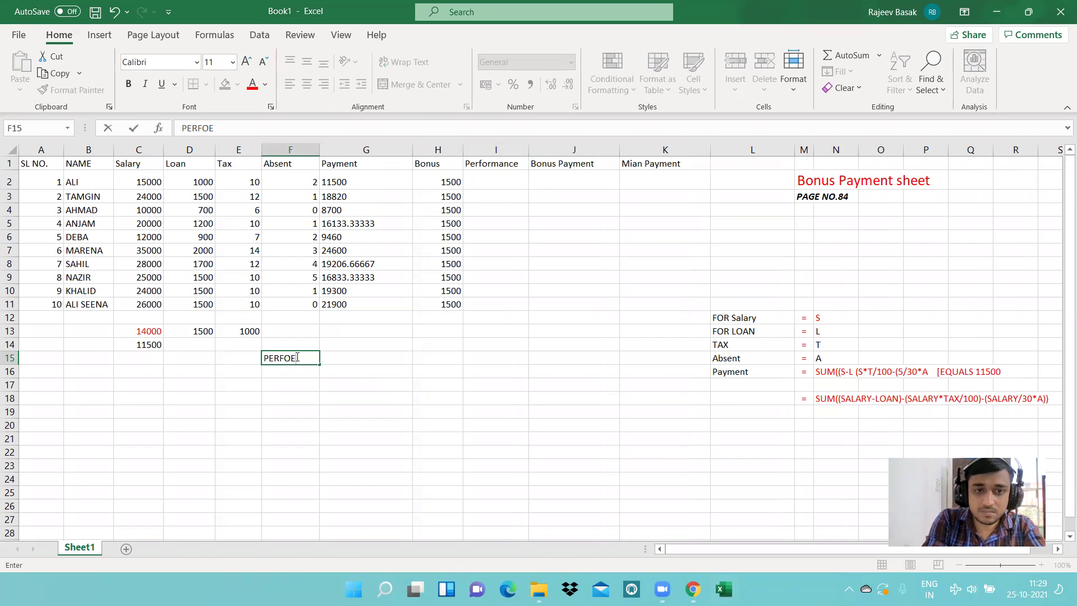
type("RMANCE")
key("ctrl+Return")
key("Right")
key("Right")
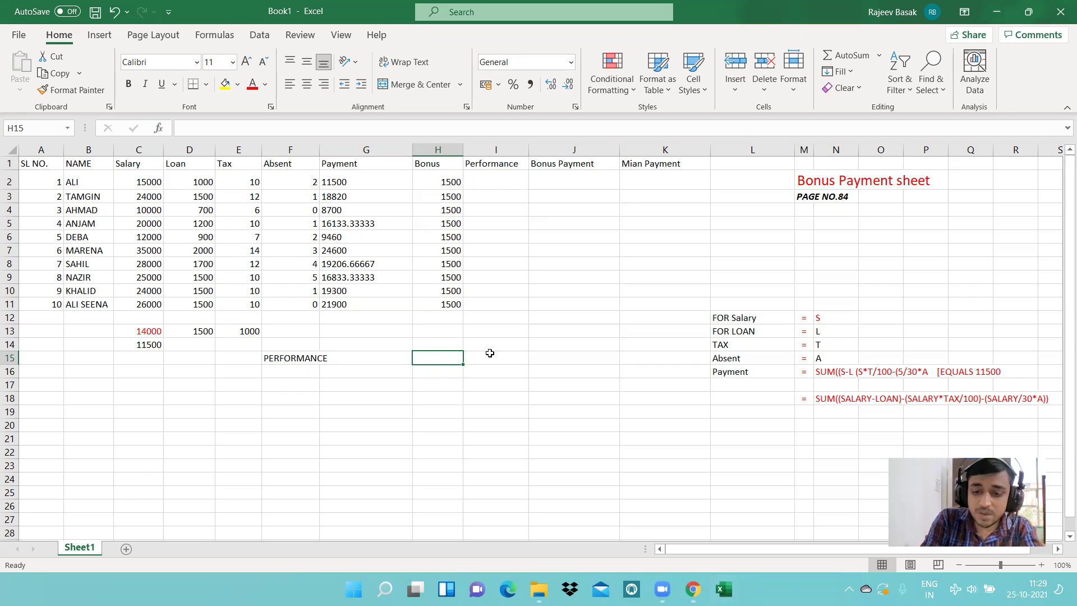
key("Left")
type("=")
key("Return")
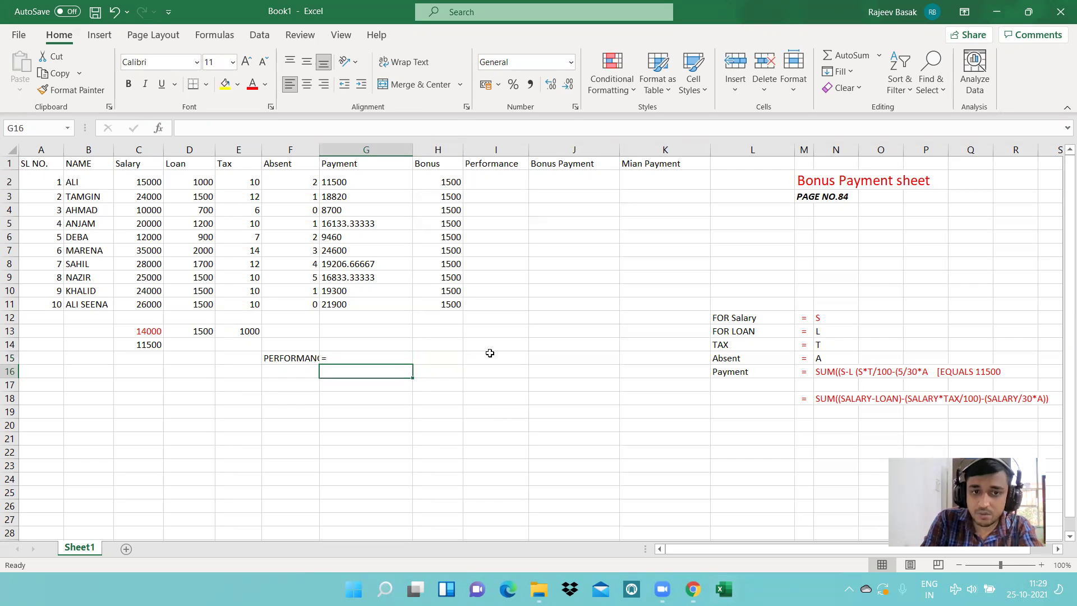
Enter the performance rule as a text note in H15: IF(A=0,"EXILENT",IF(A<=4,"GOOD","BAD")).
key("Right")
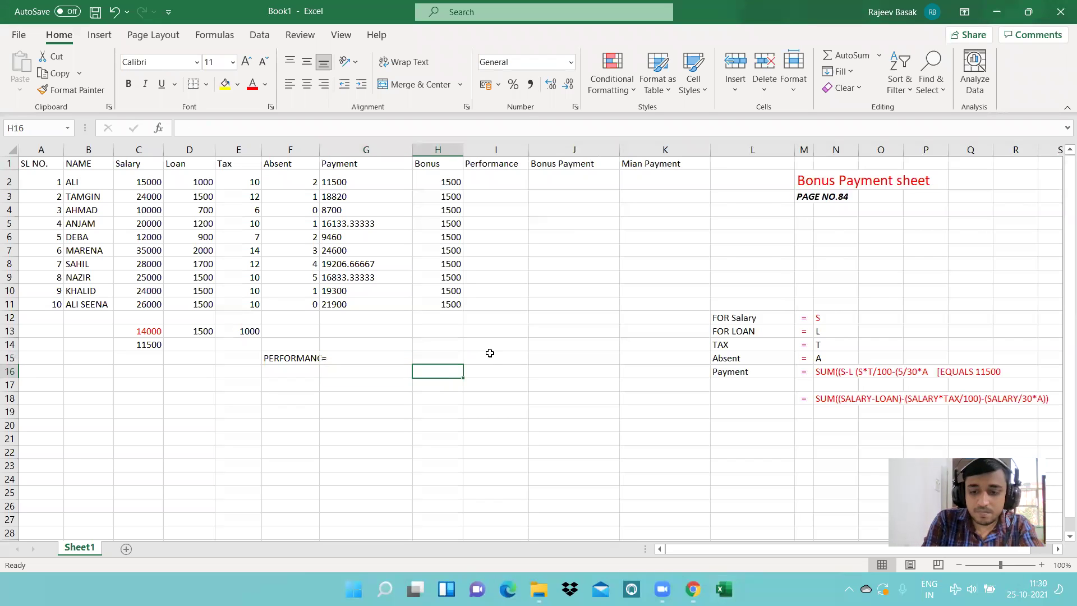
key("Up")
type("I")
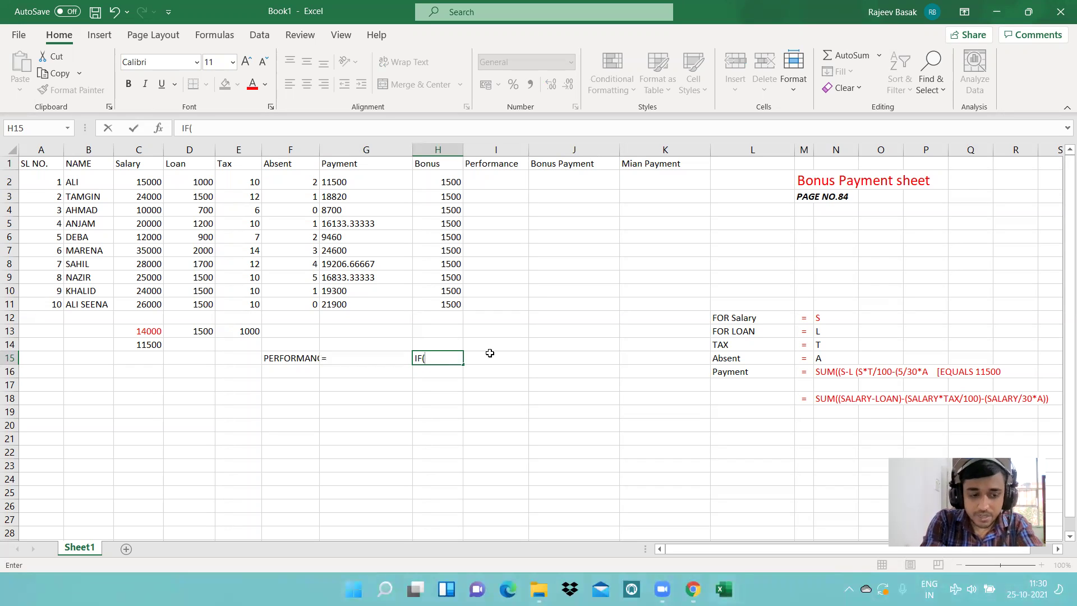
type("F(A=0,\"")
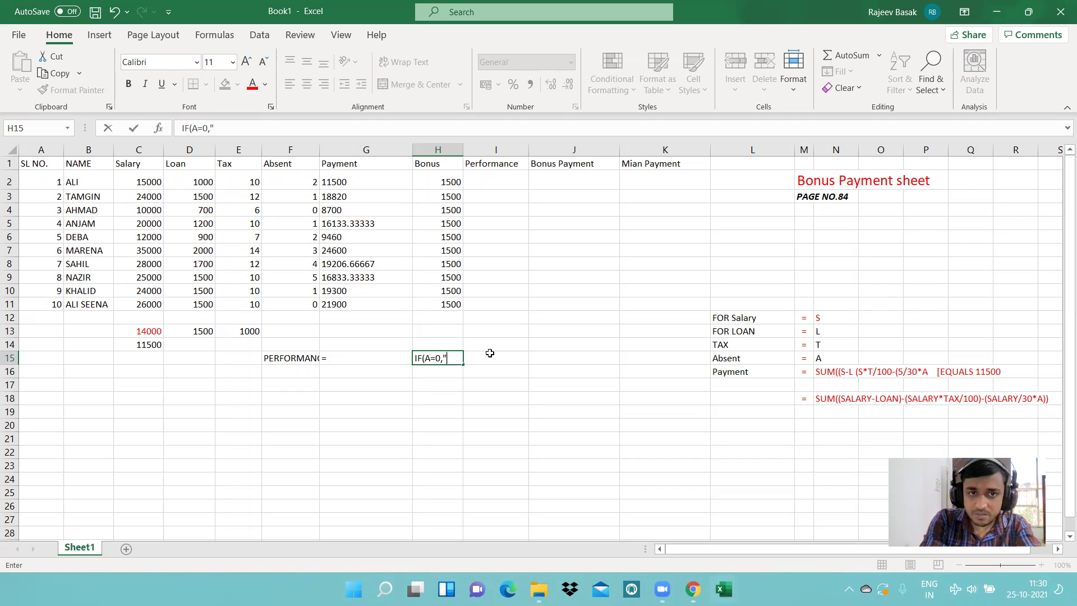
type("EX")
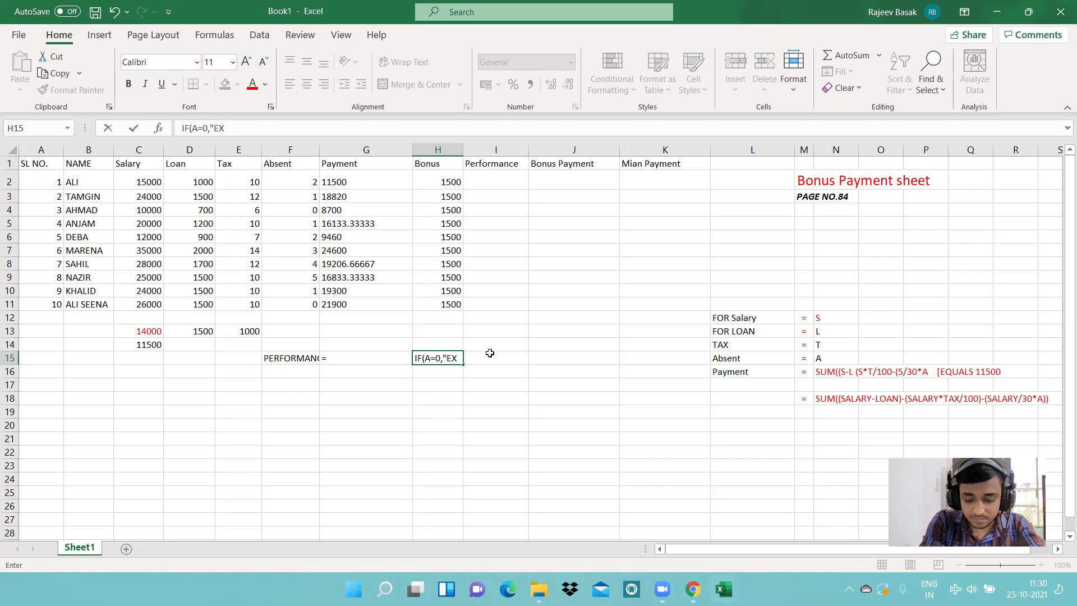
type("ILENT\",IF(")
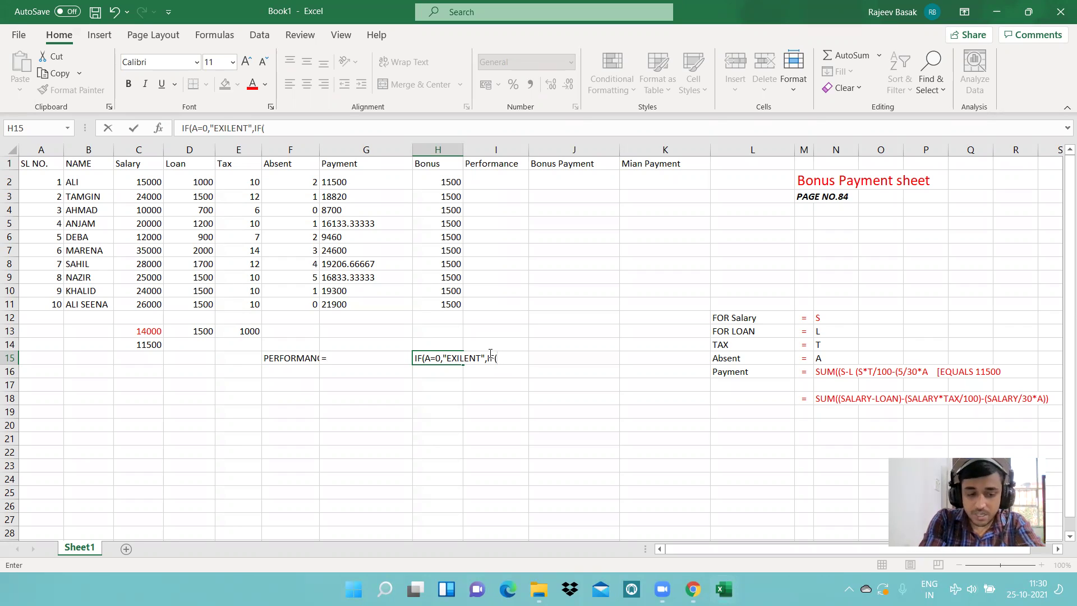
type("A<=4")
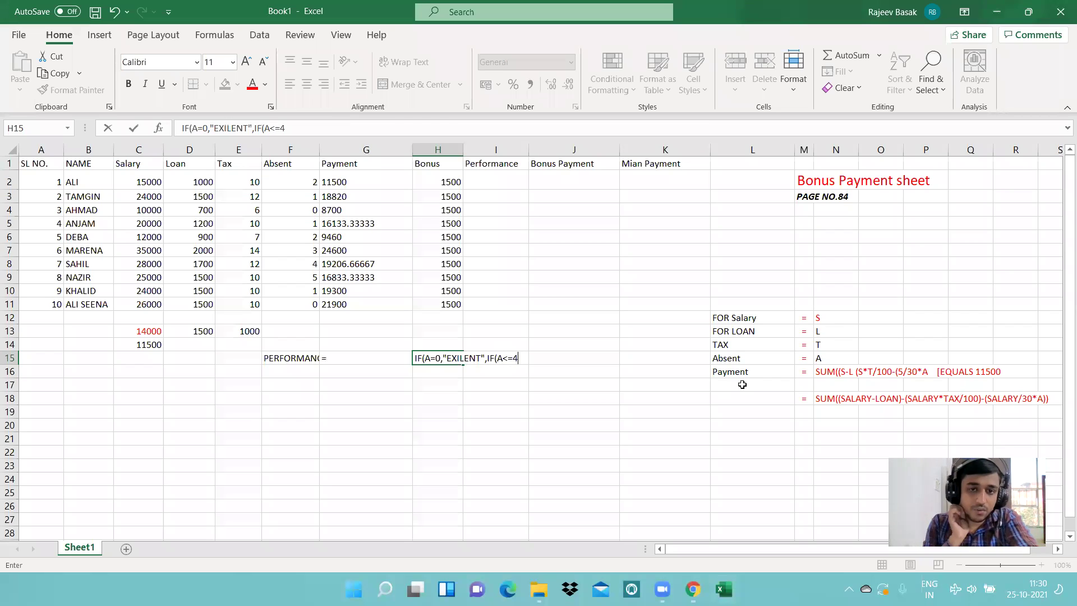
type(",")
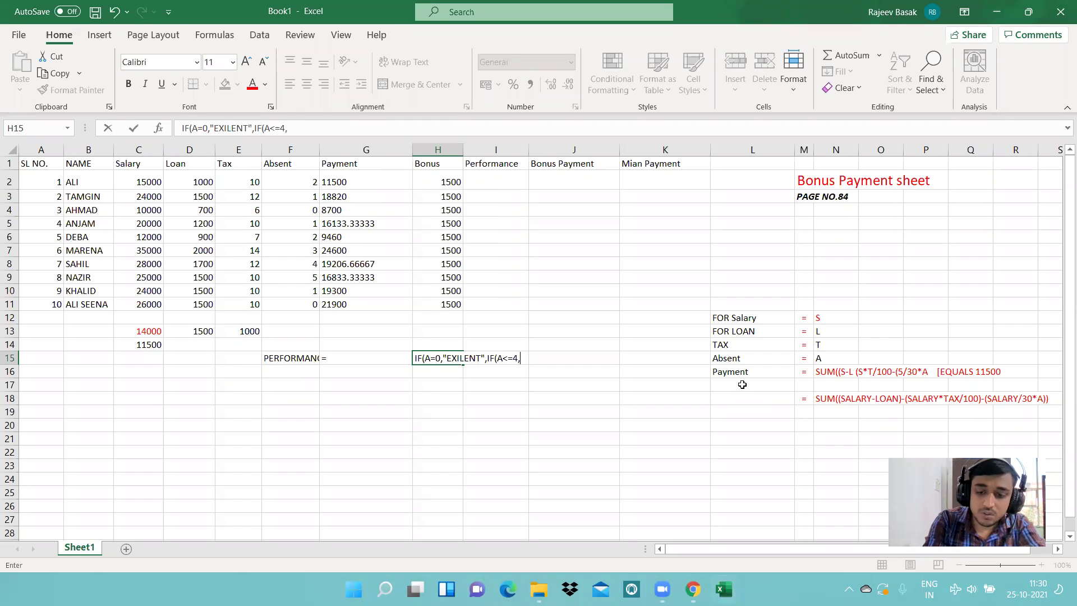
type("\"GOOG]D")
key("BackSpace")
key("BackSpace")
key("BackSpace")
type("D\"")
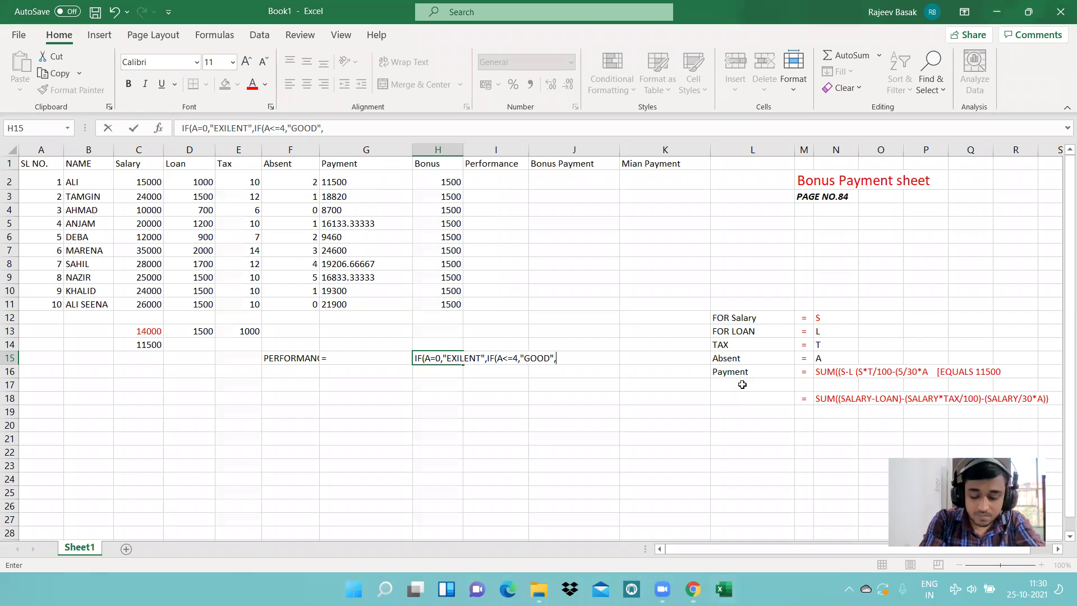
type(",\"")
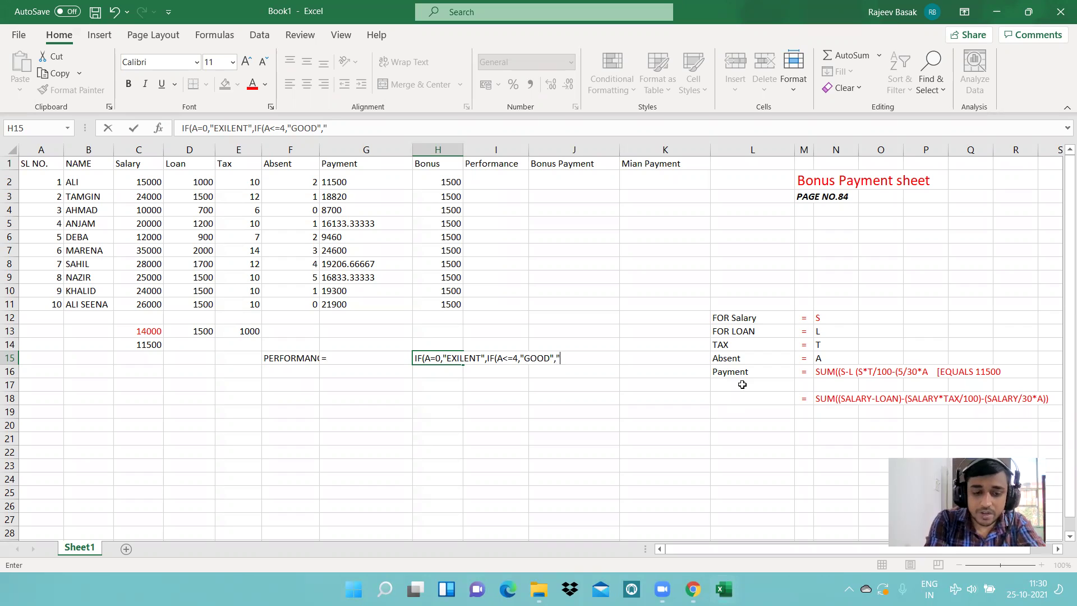
type("BAD\"")
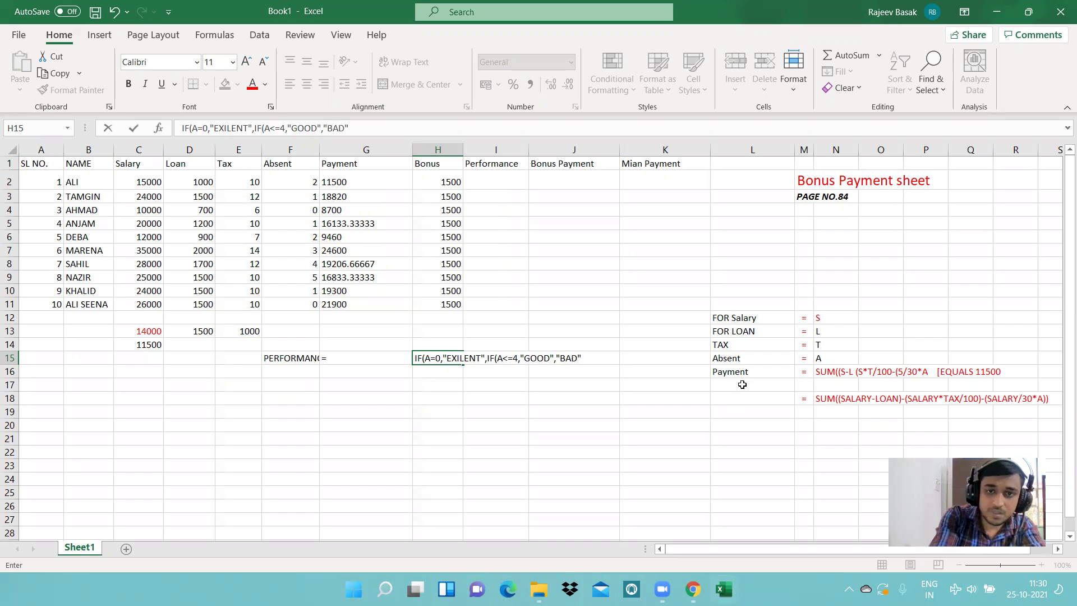
type("))")
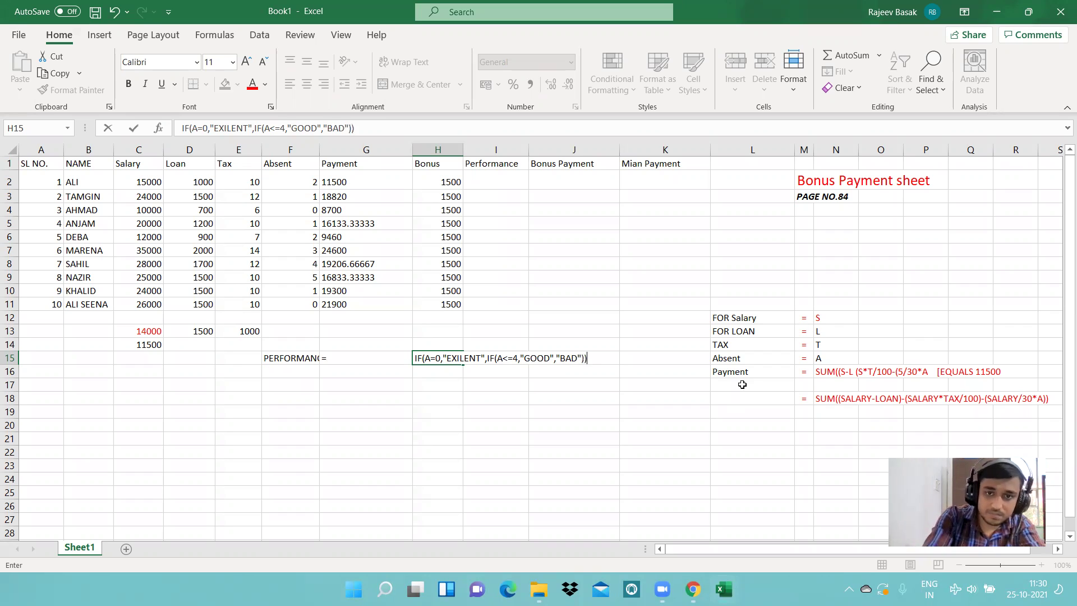
key("Return")
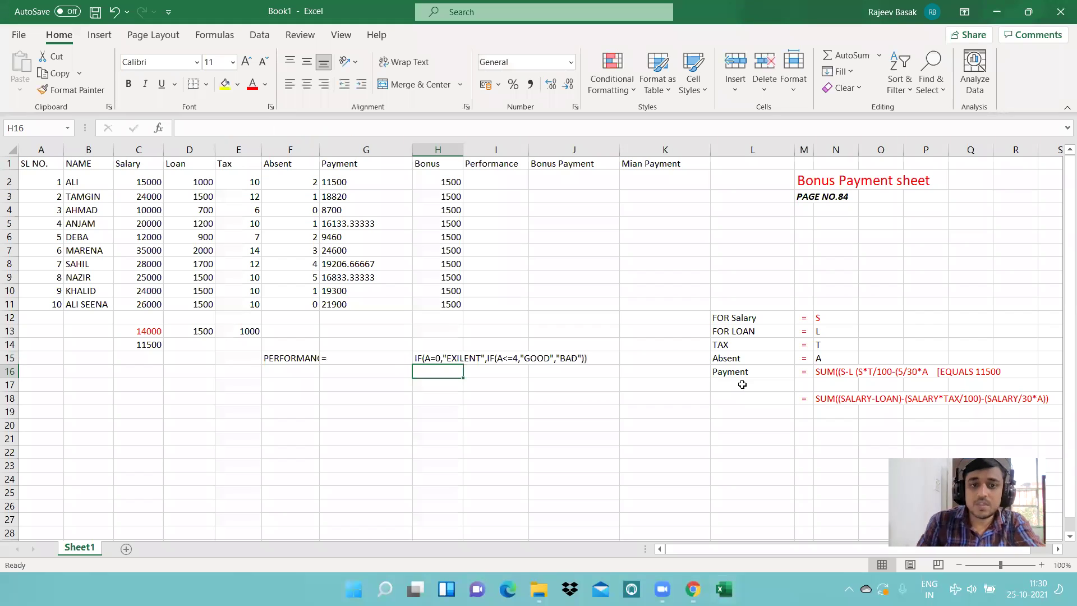
Enter the Performance formula =IF(F2=0,"EXILENT",IF(F2<=4,"GOOD","BAD")) in I2.
left_click(473, 178)
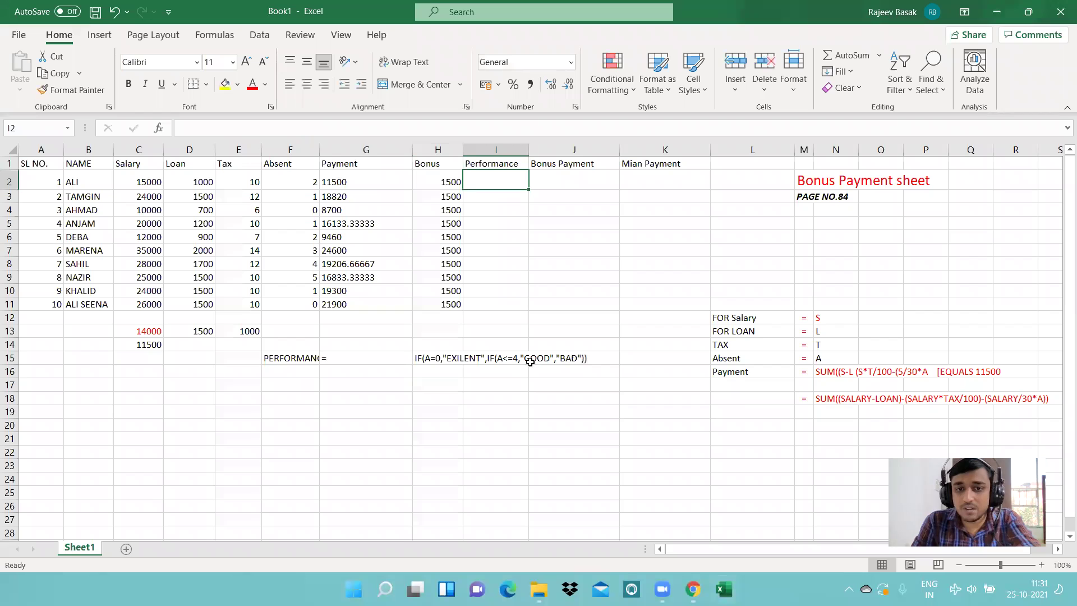
type("=")
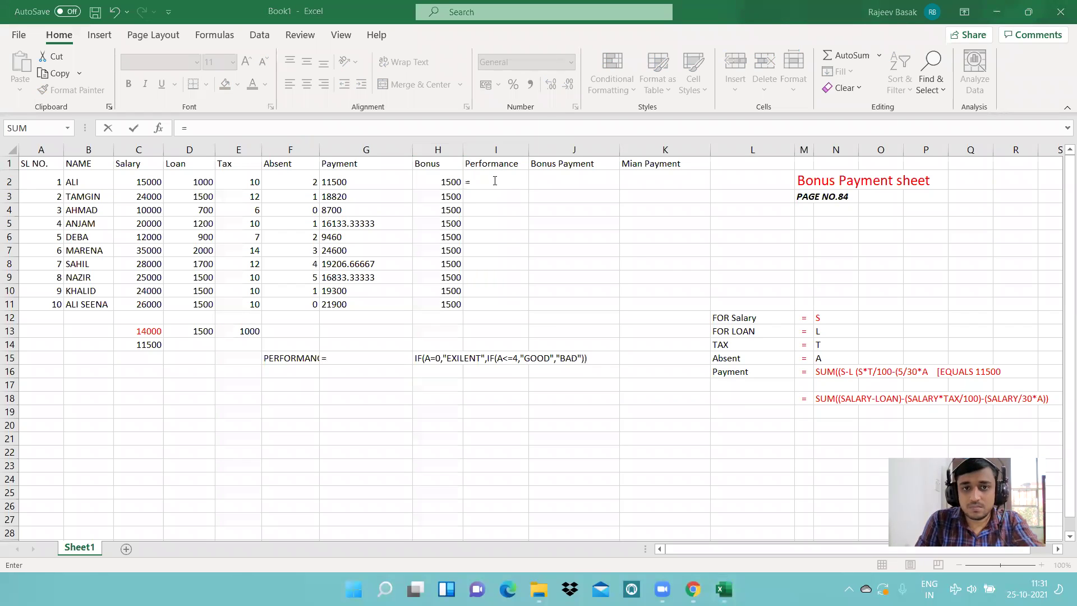
type("IF")
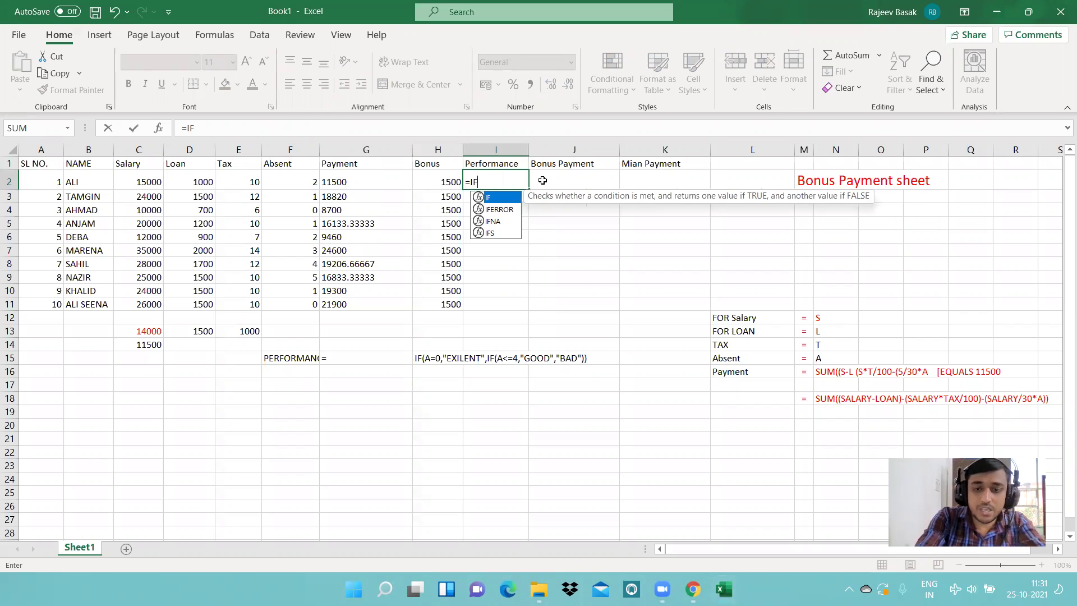
type("(")
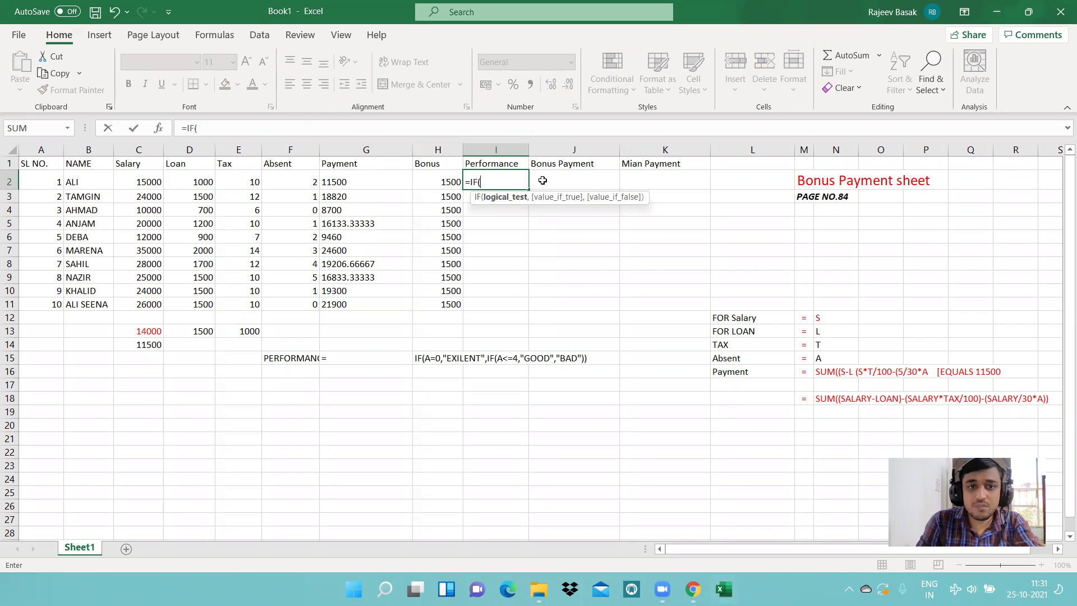
left_click(305, 178)
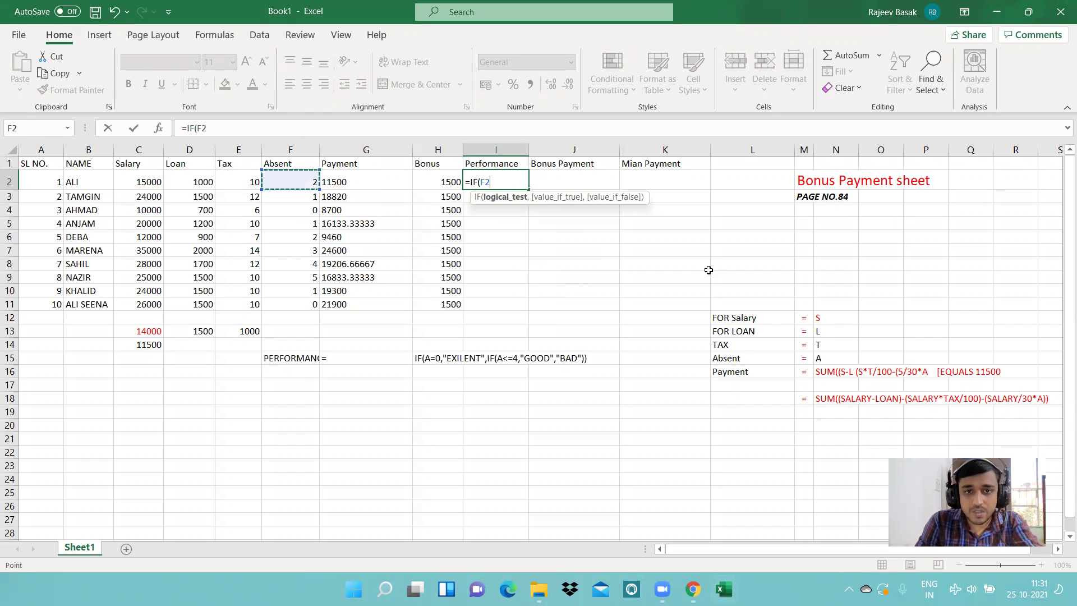
type("=0,")
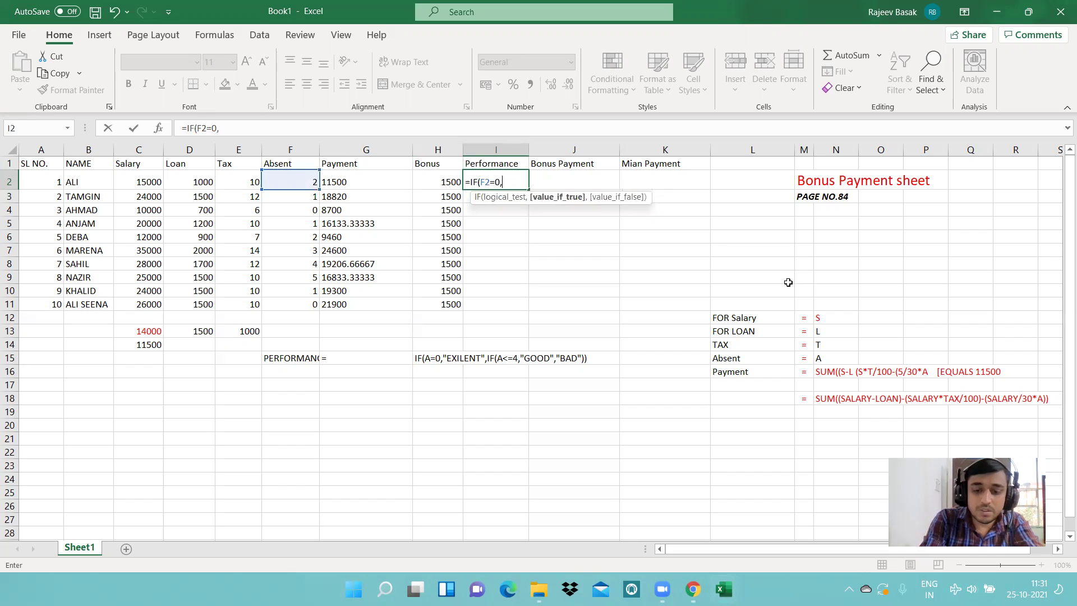
type("\"EX")
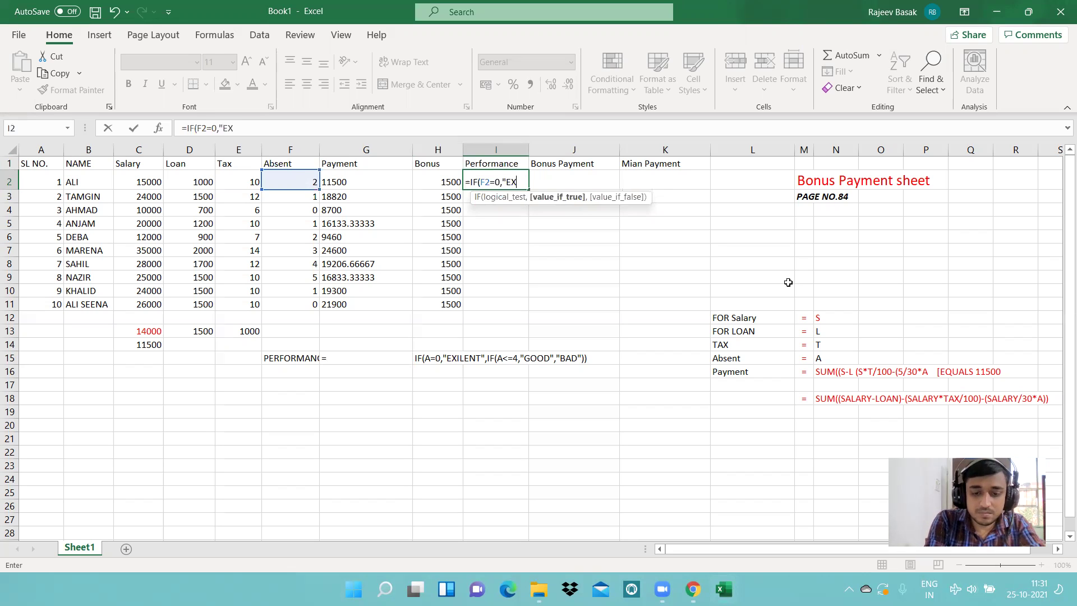
type("ILENT")
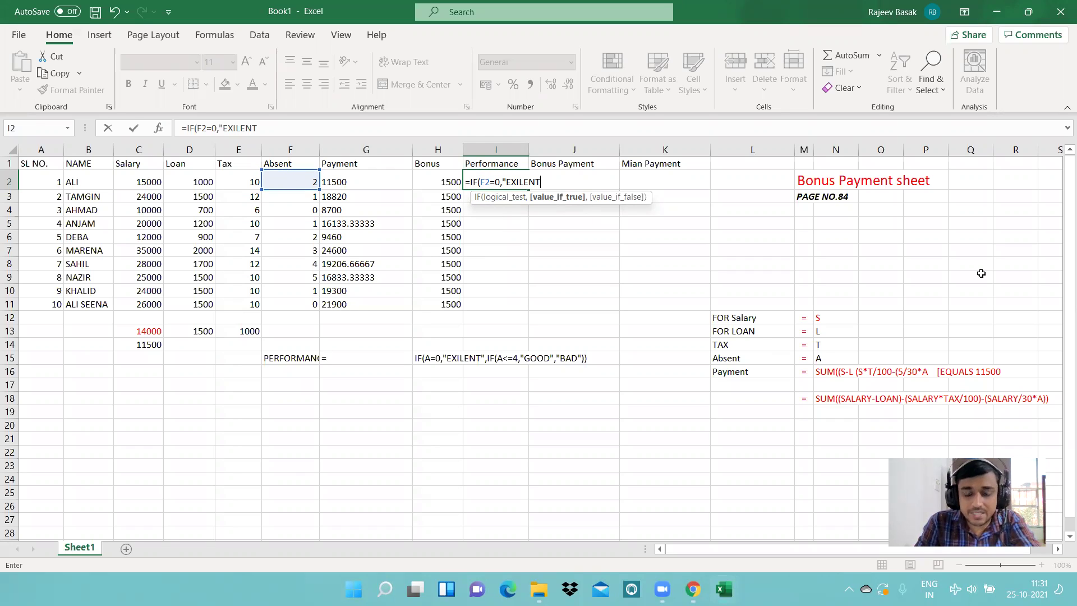
type(",IF(")
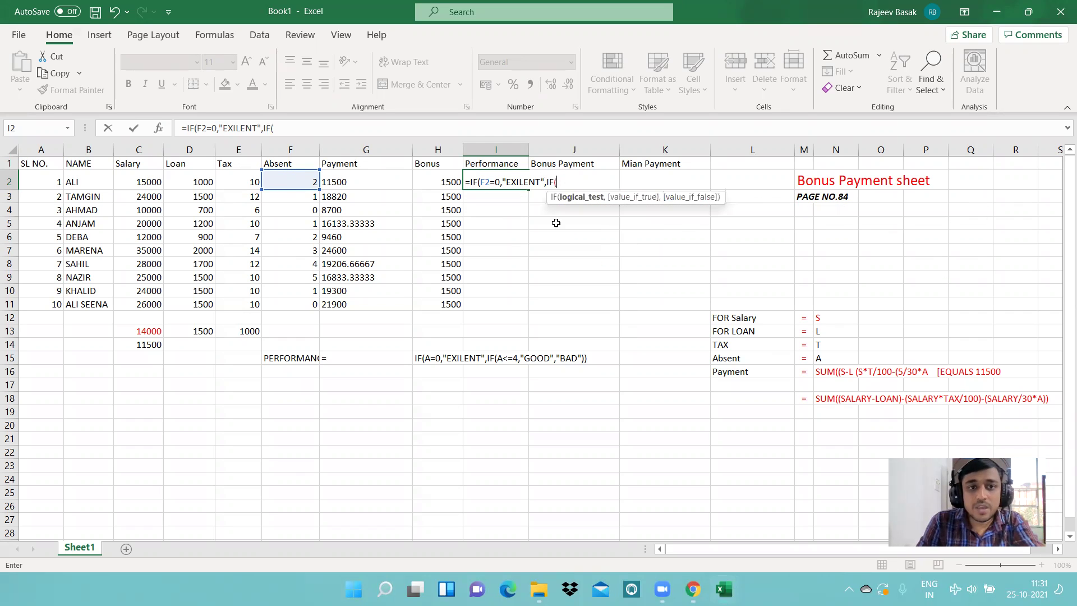
left_click(290, 185)
type("<=4")
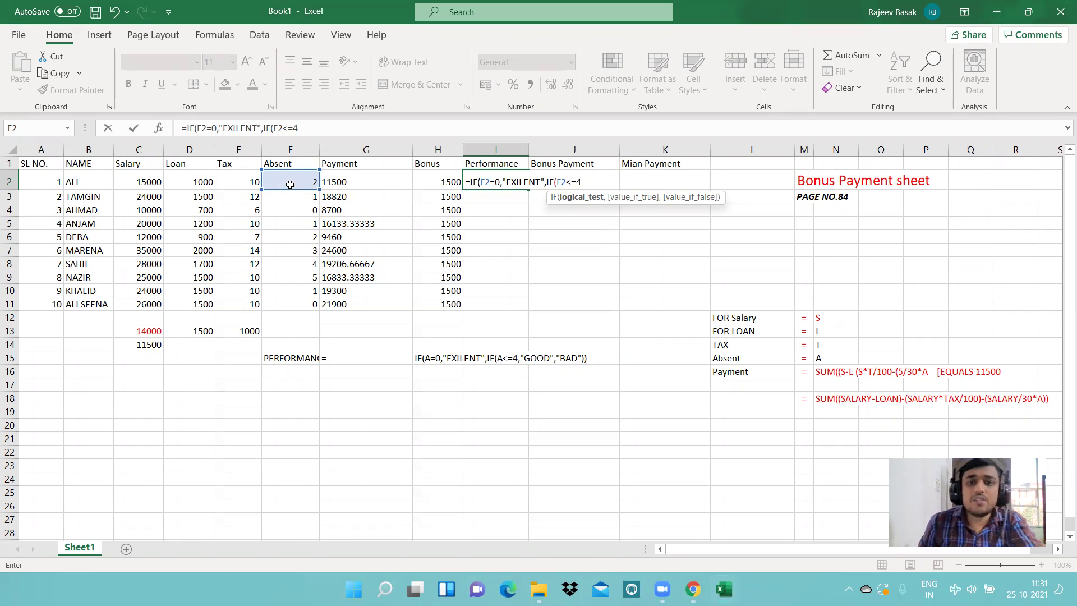
type(",\"GOOD")
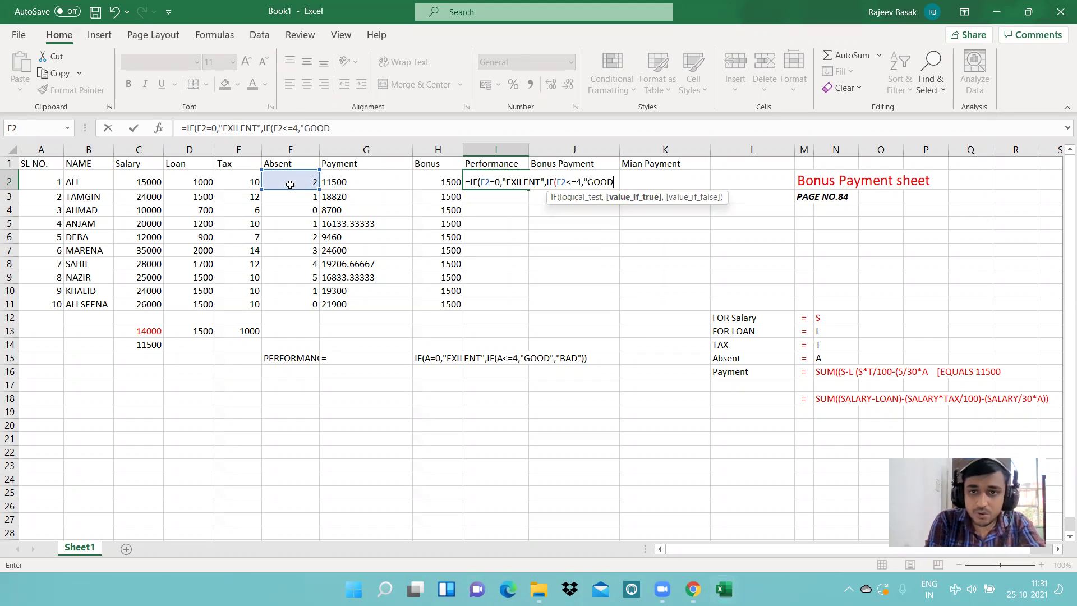
type("\",\"BAD")
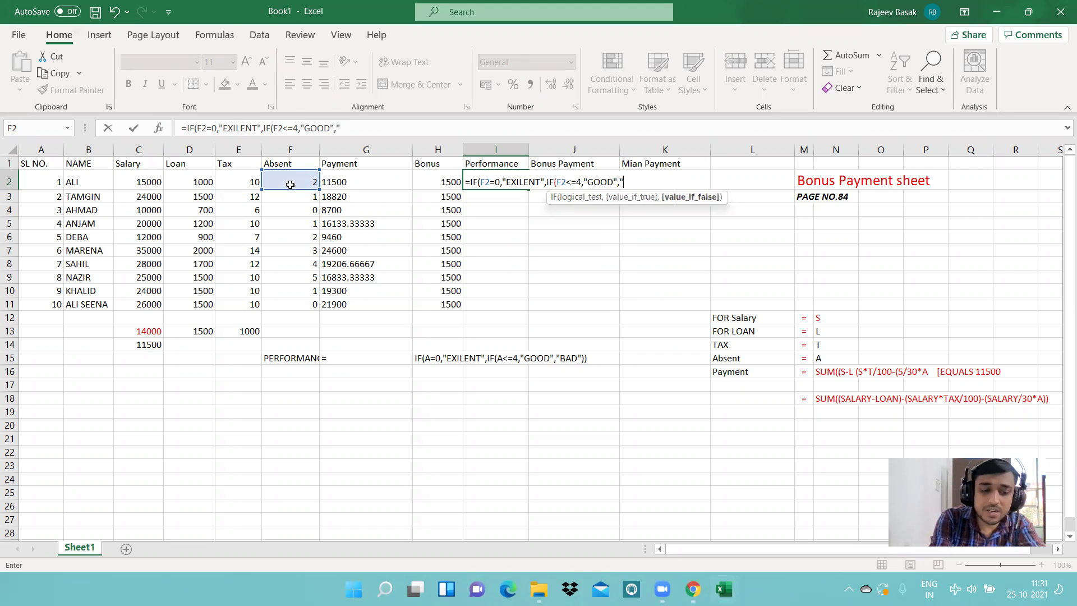
type("\"")
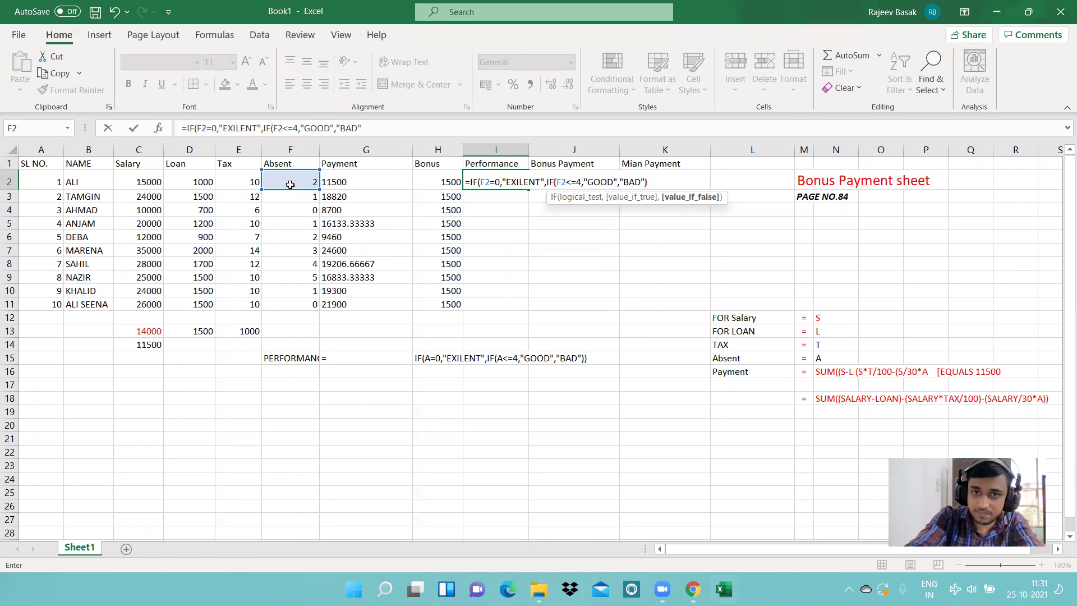
type("))")
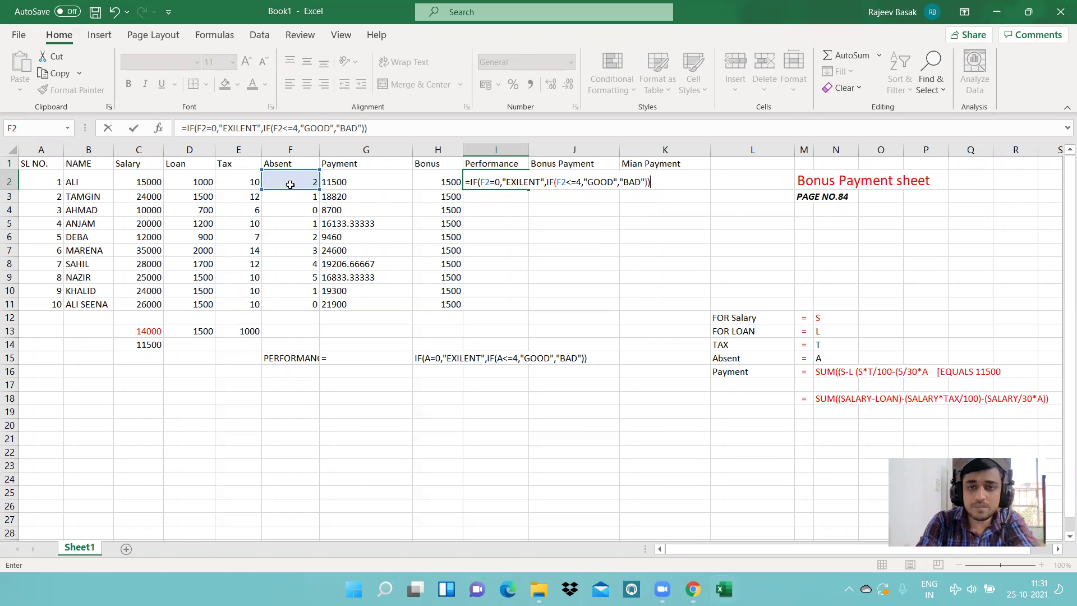
key("Return")
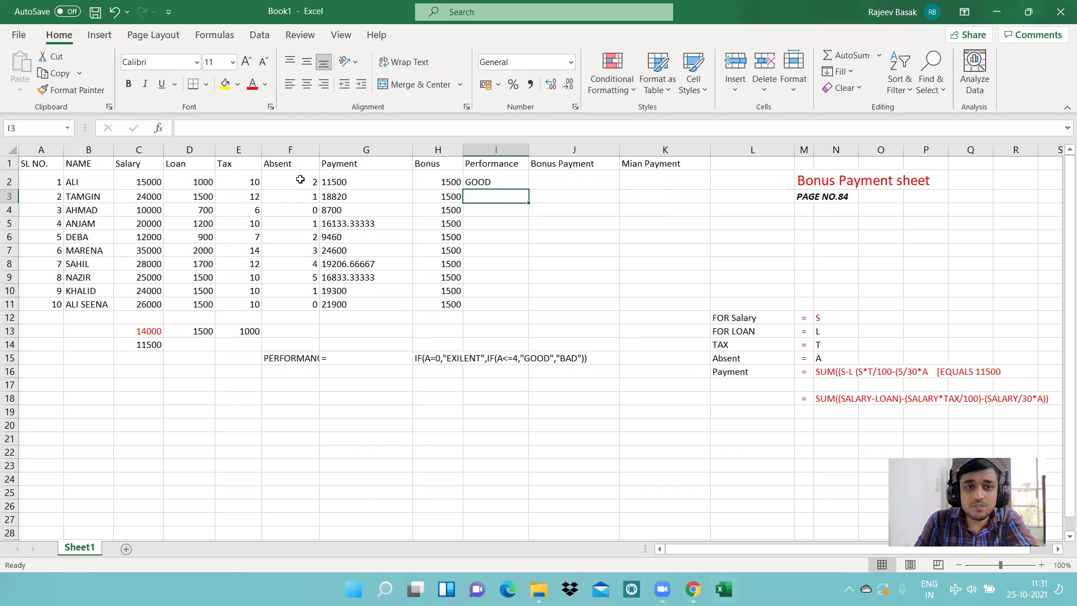
Check the Absent values in F2 and F3, and fill the Performance formula from I2 down to I3.
left_click(301, 178)
left_click(297, 198)
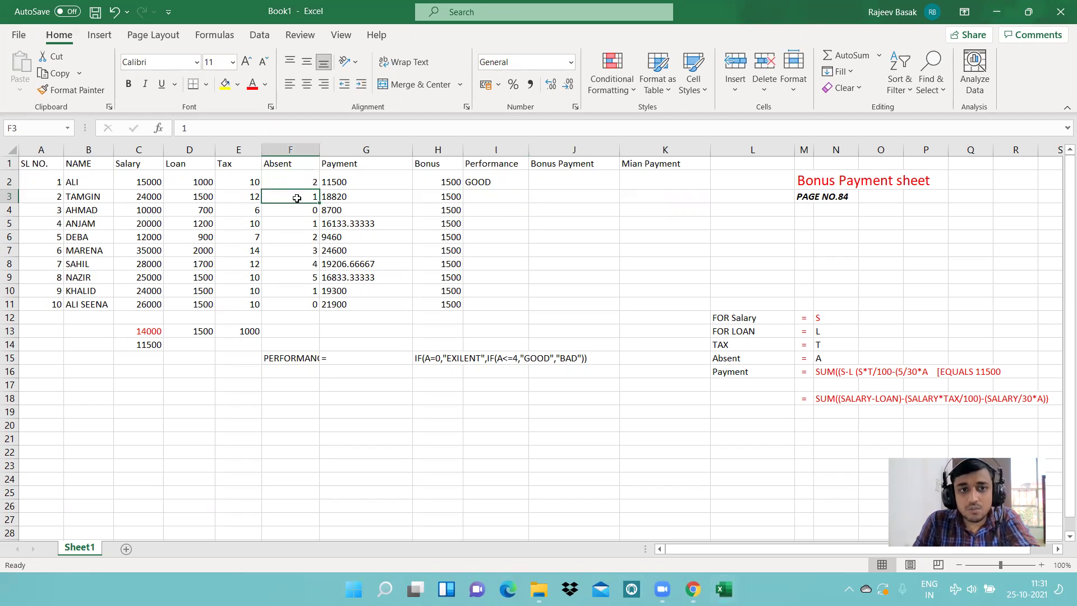
left_click(496, 182)
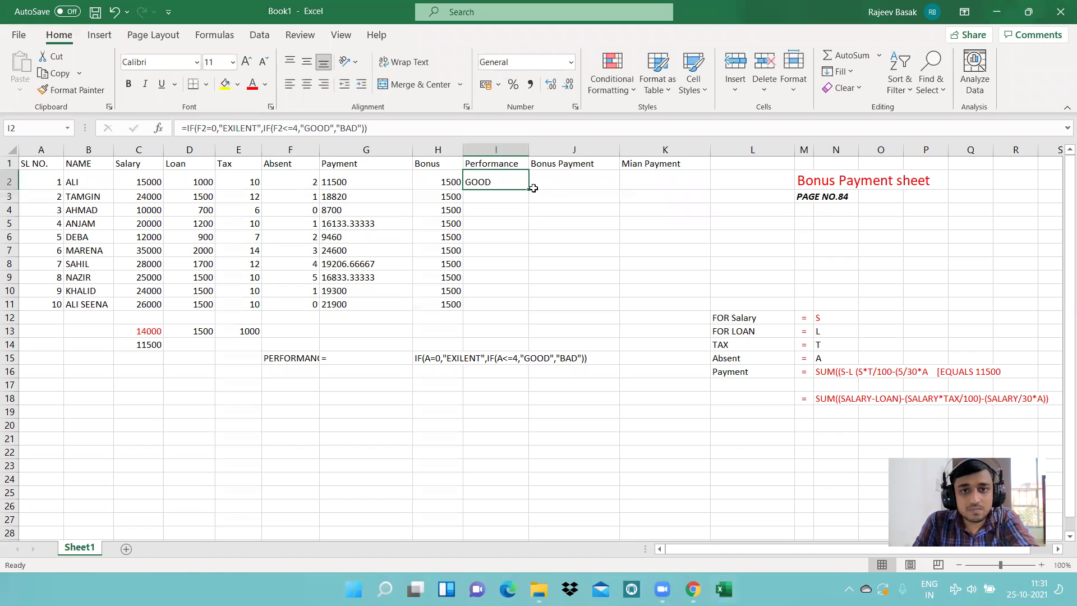
left_click_drag(528, 190, 528, 201)
Enter the Performance formula =IF(F4=0,"EXILENT",IF(F4<=4,"GOOD","BAD")) in I4.
left_click(300, 212)
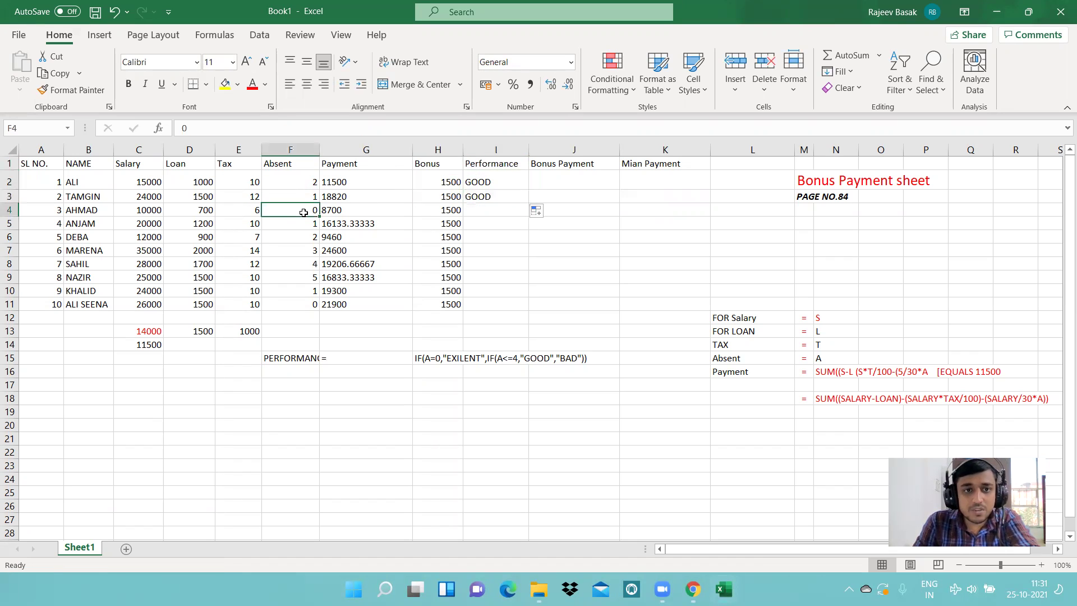
left_click(491, 213)
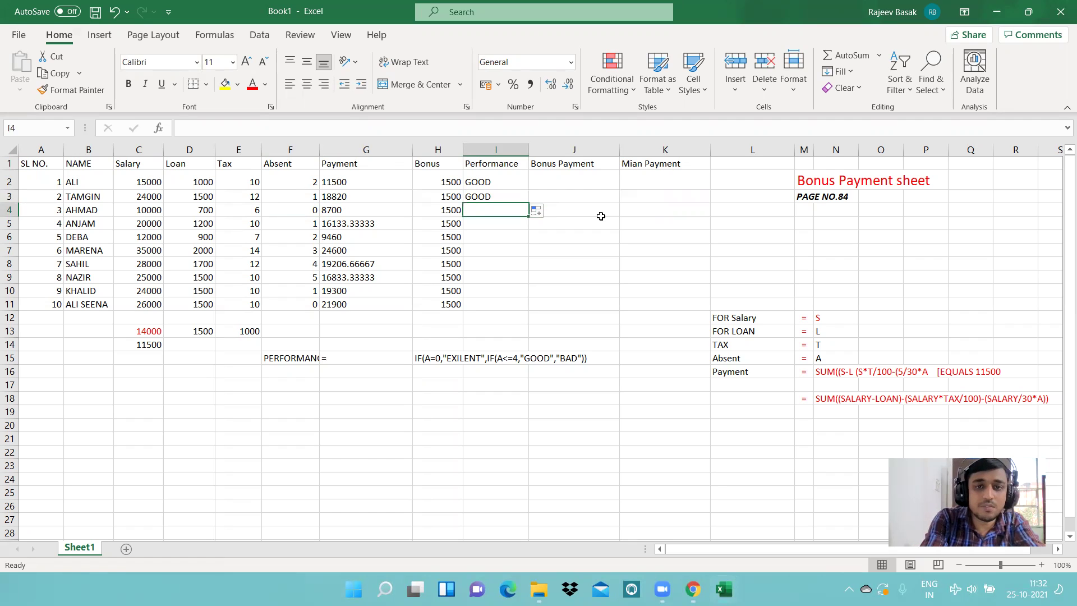
type("=IF(")
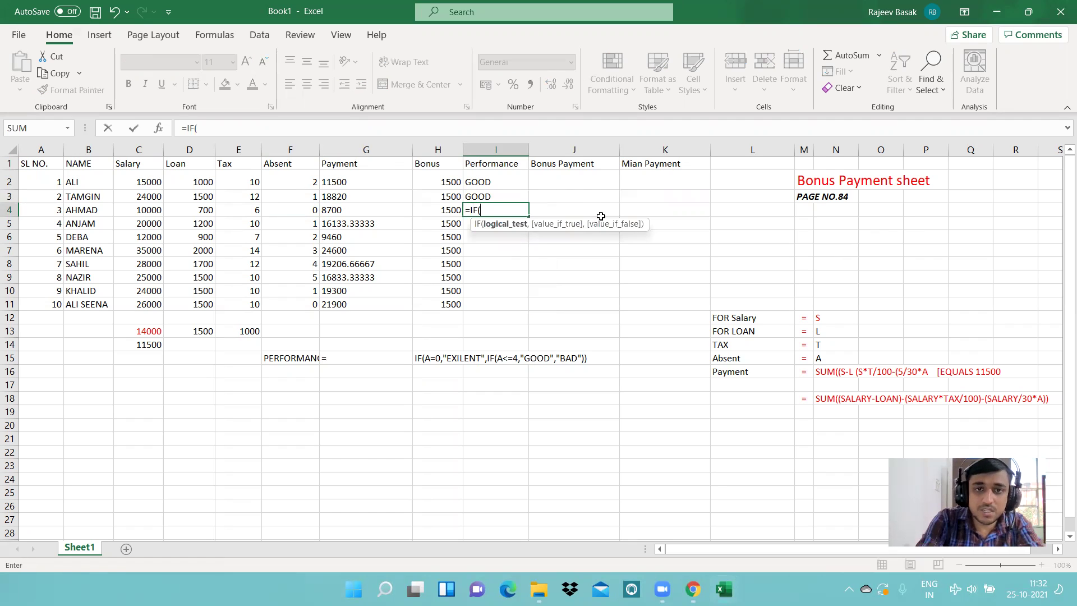
left_click(300, 209)
type("=0,\"EXILENT\",IF(")
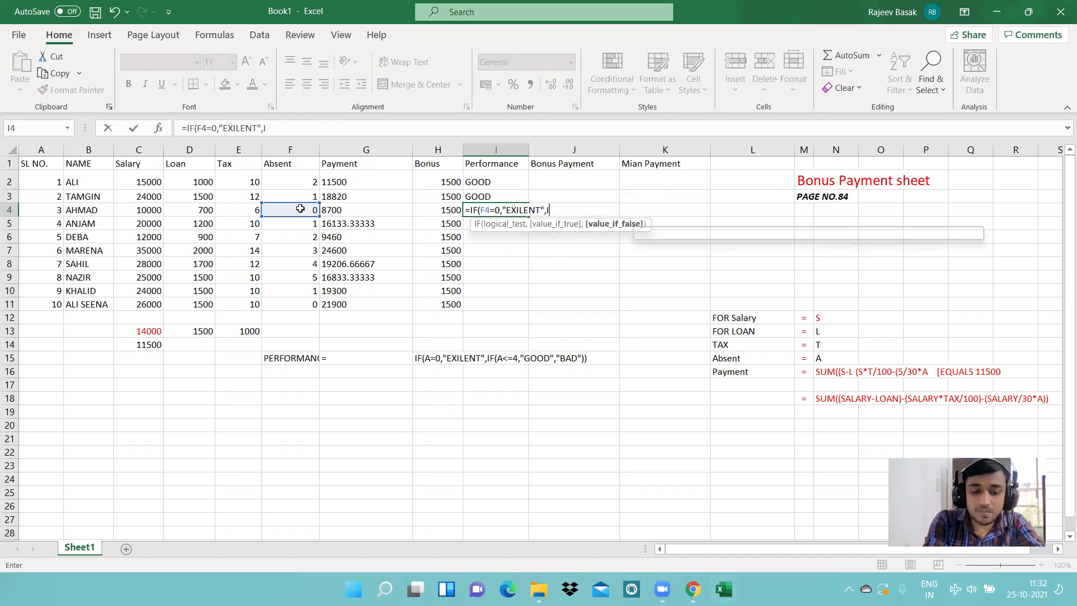
left_click(300, 209)
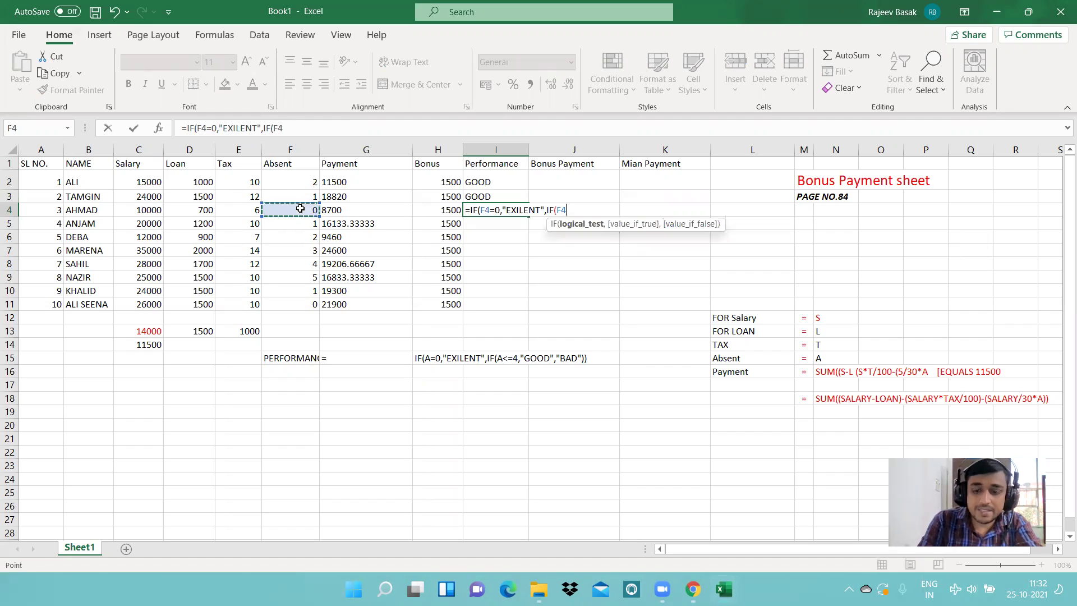
type("<=4,")
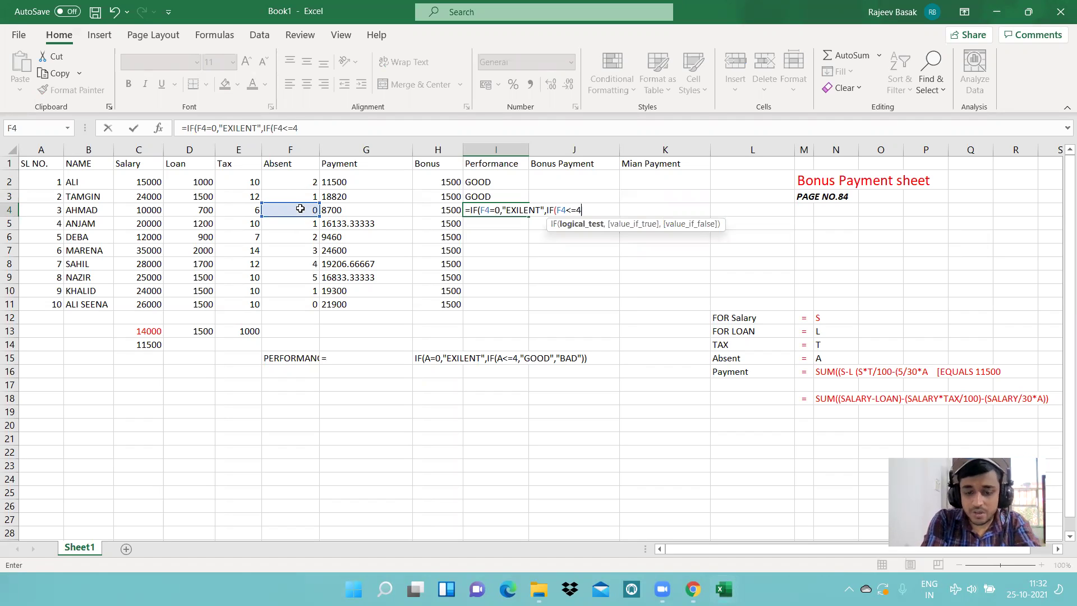
type("\"GOOD\",\"BAD")
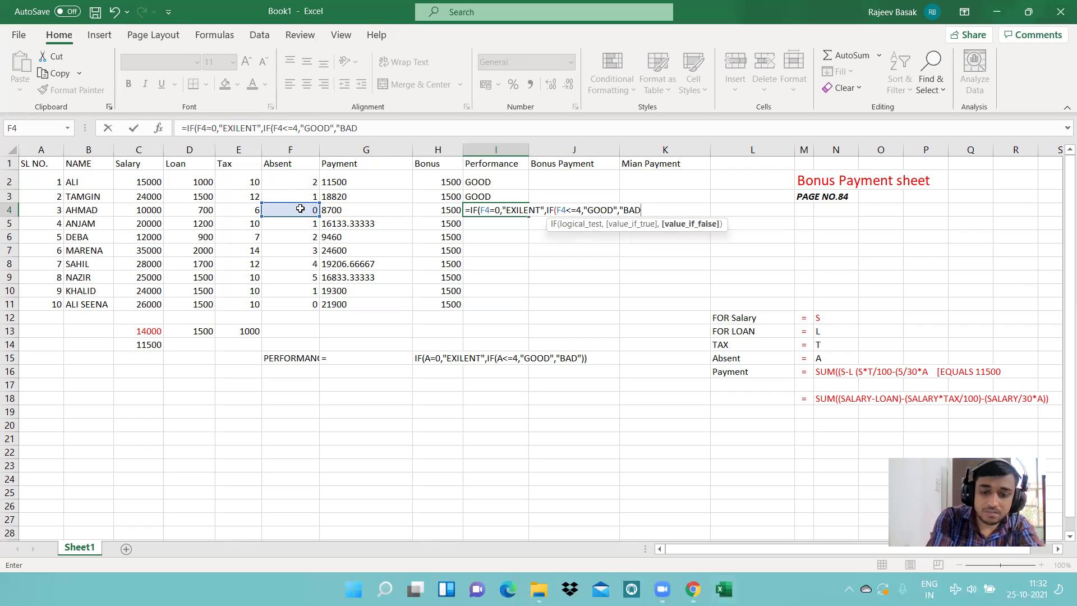
type("\"))")
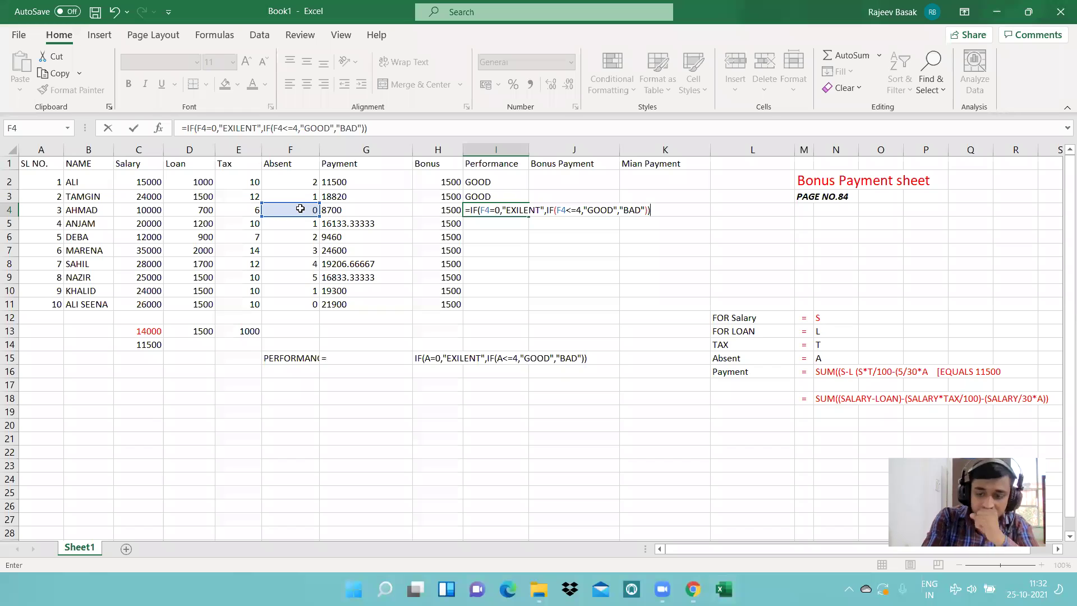
key("Return")
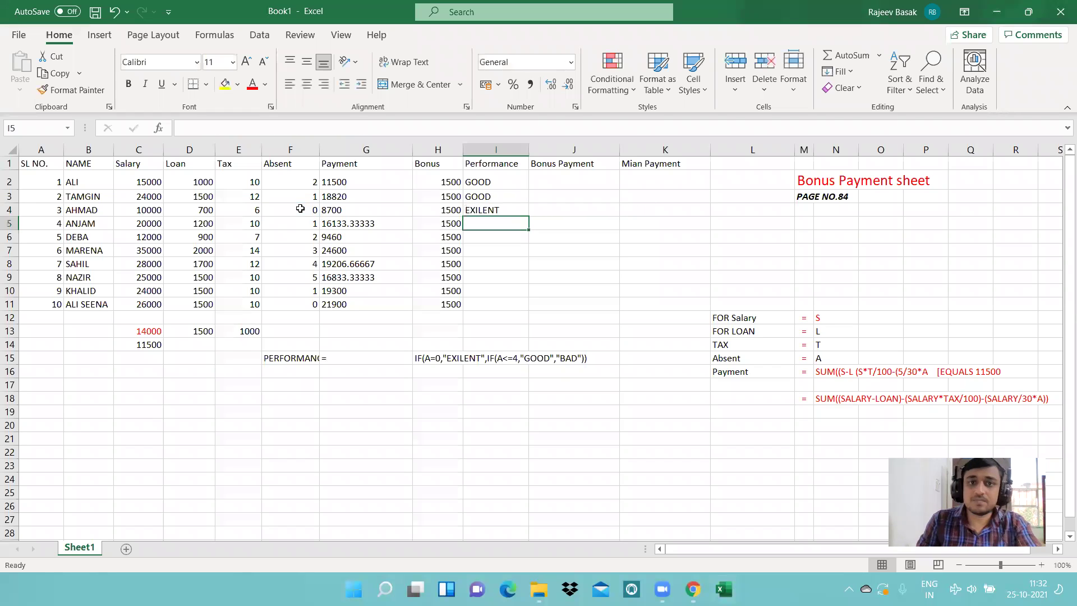
Fill the Performance formula from I4 down to I11 and review the ratings in the column.
left_click(512, 212)
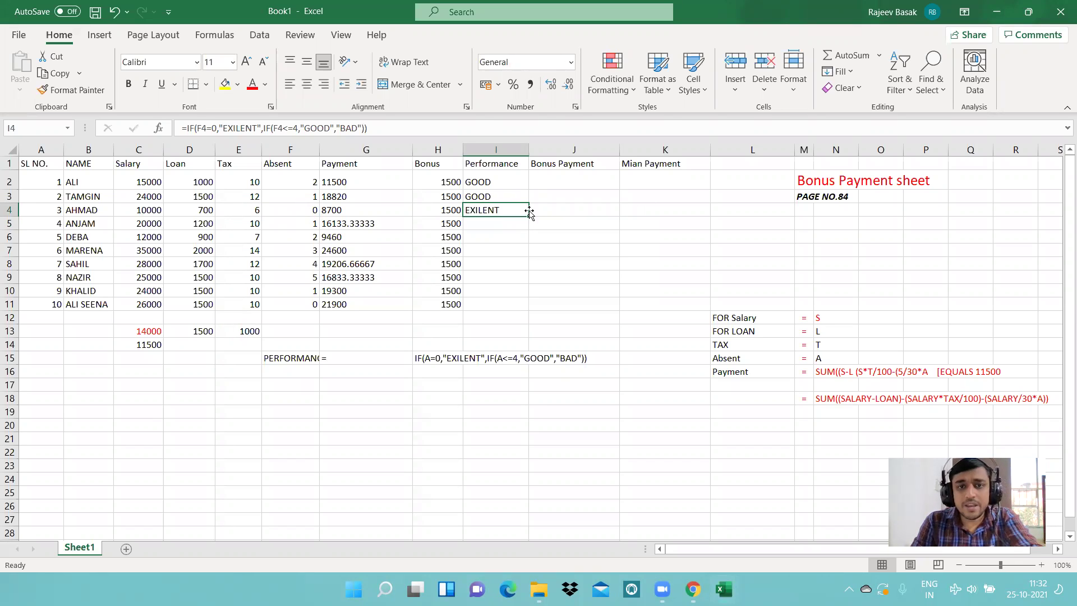
left_click_drag(529, 217, 543, 301)
left_click(556, 288)
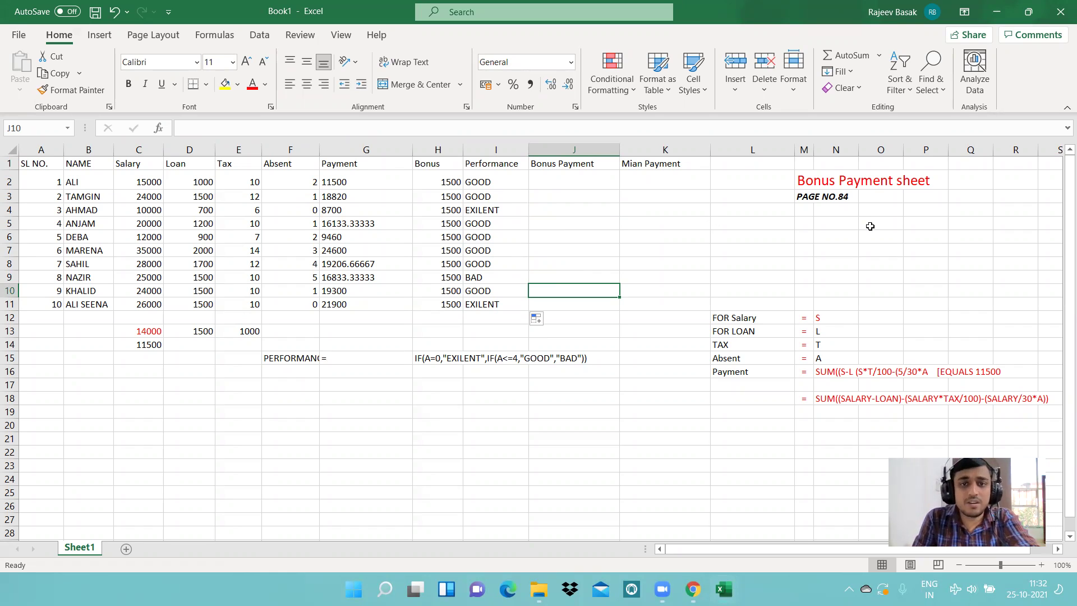
left_click_drag(489, 179, 489, 308)
left_click(656, 314)
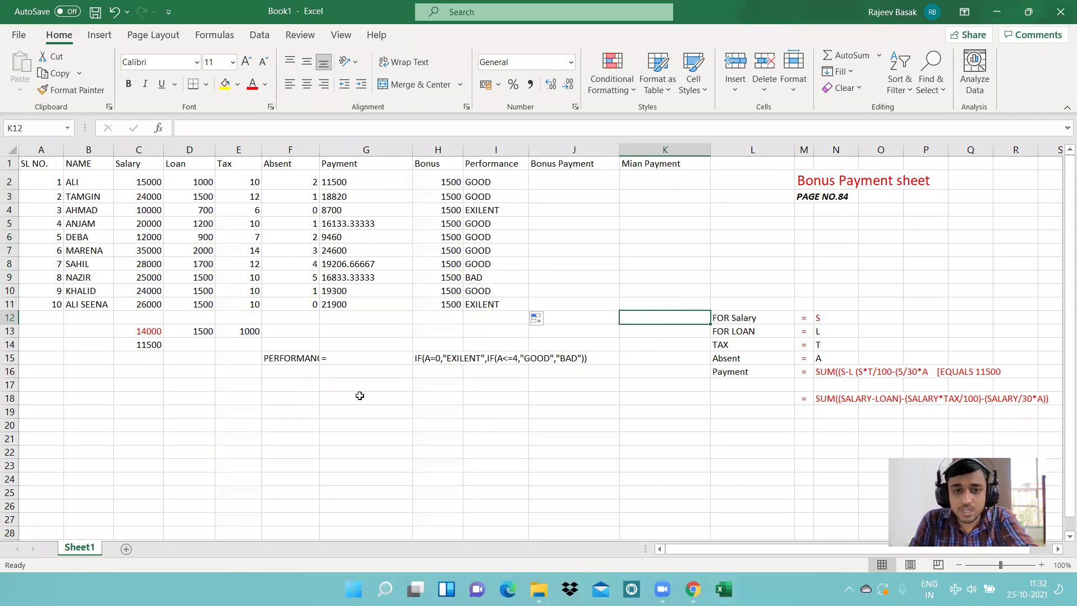
Right-align the equals sign in G15 so it sits beside the performance rule.
left_click(292, 378)
left_click(344, 350)
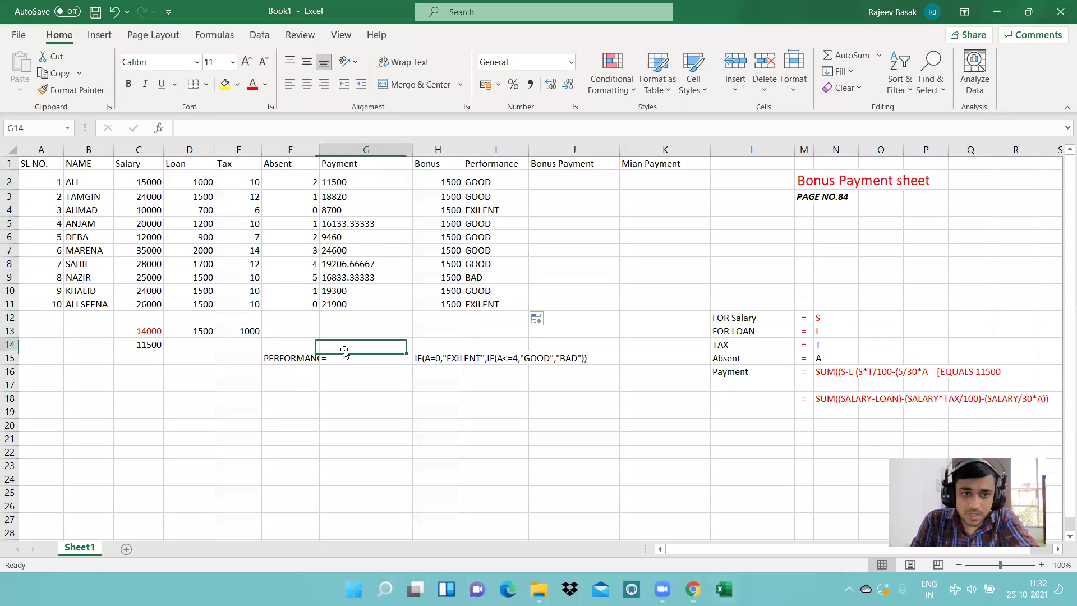
left_click(348, 370)
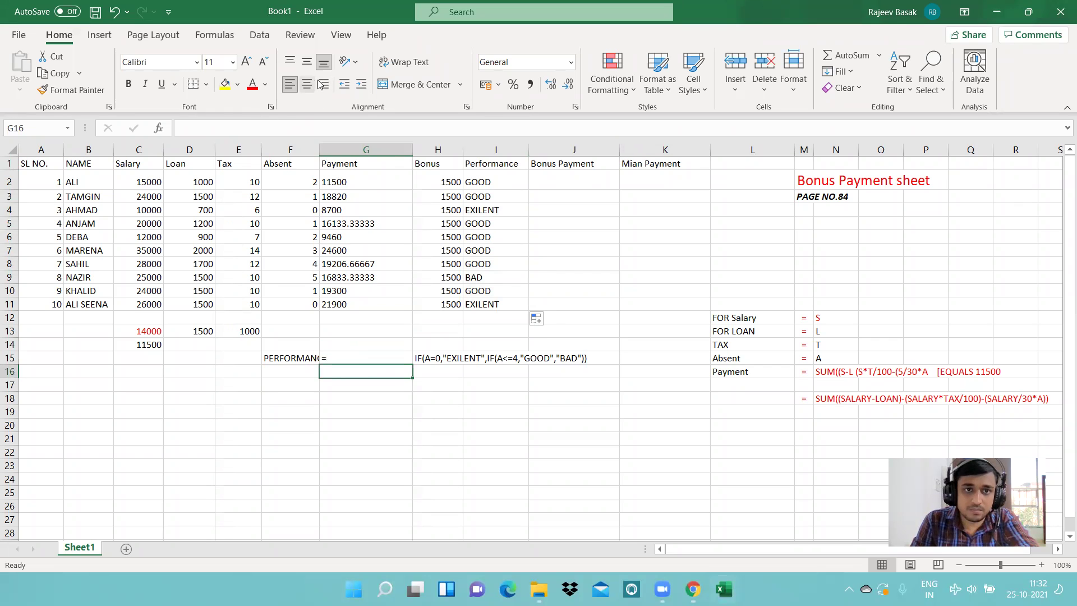
left_click(331, 358)
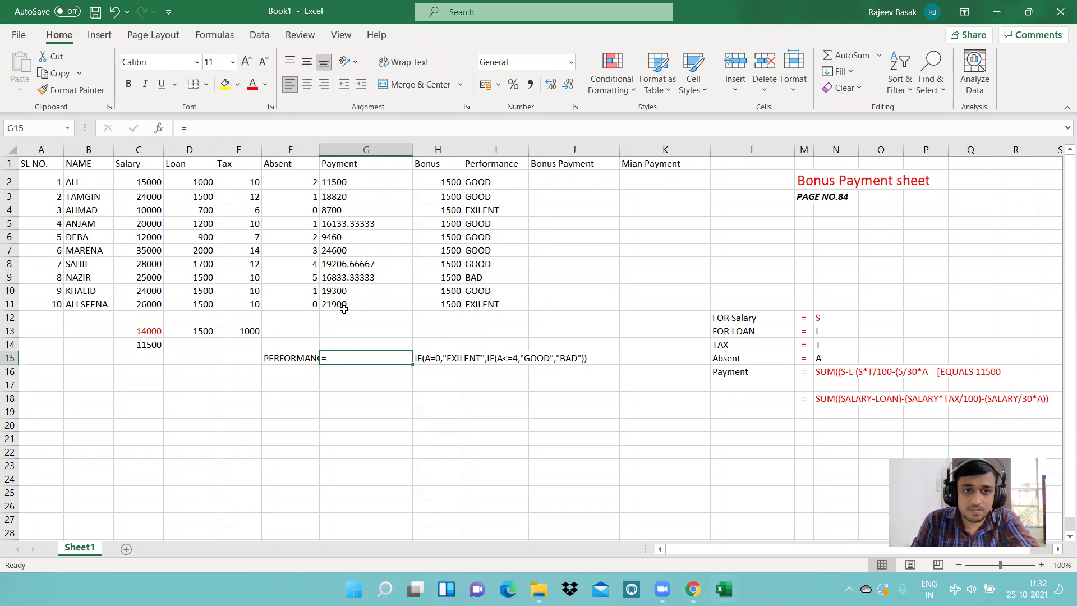
left_click(324, 84)
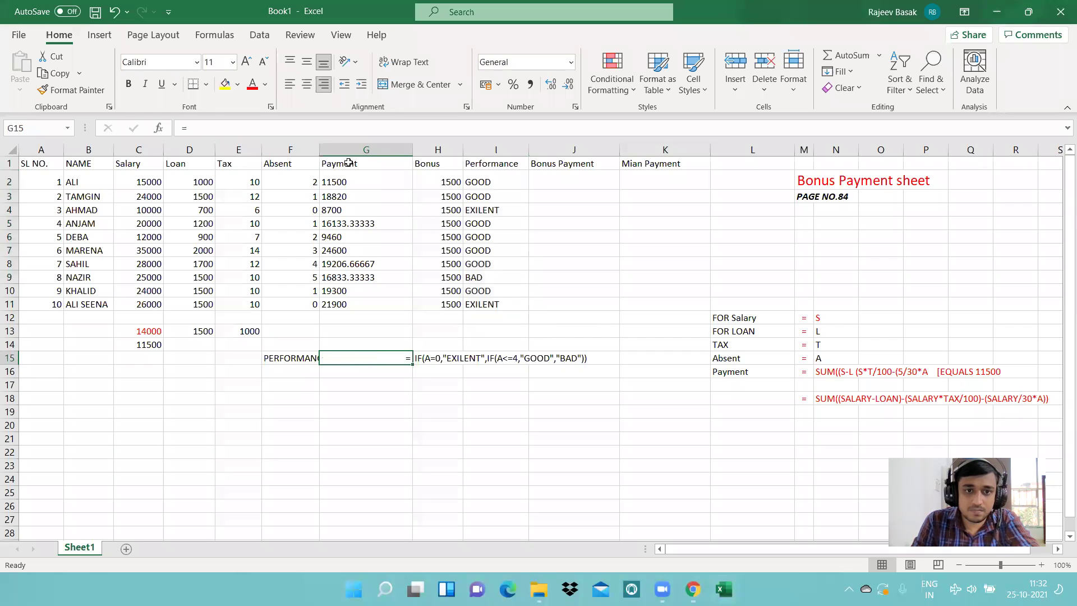
Enter the note label BONUS PAYMENT in F16 with an equals sign beside it in G16.
left_click(281, 372)
type("BONU")
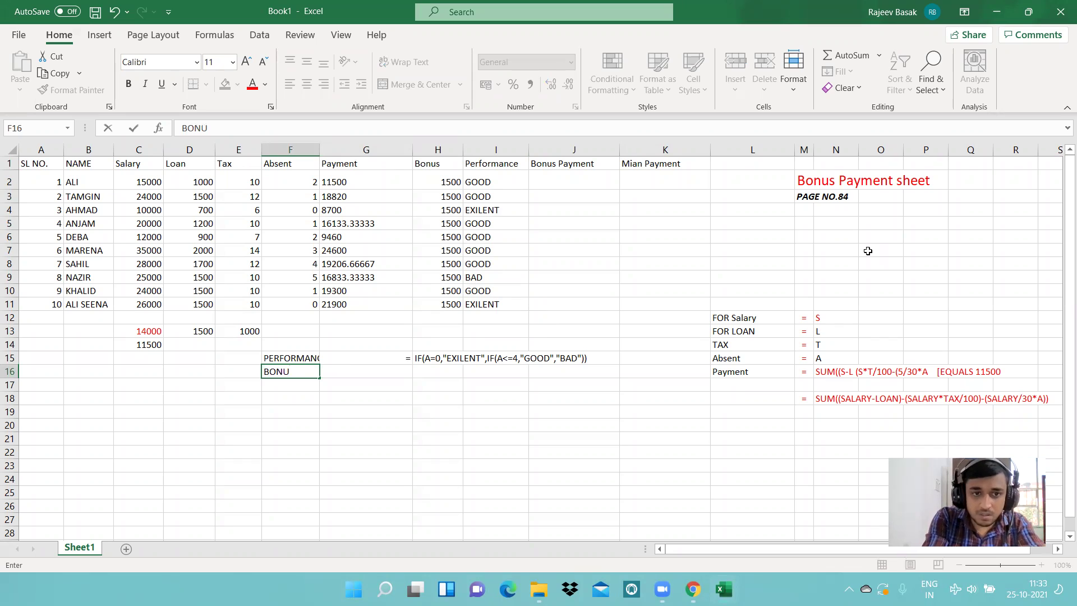
type("S PAYMENT")
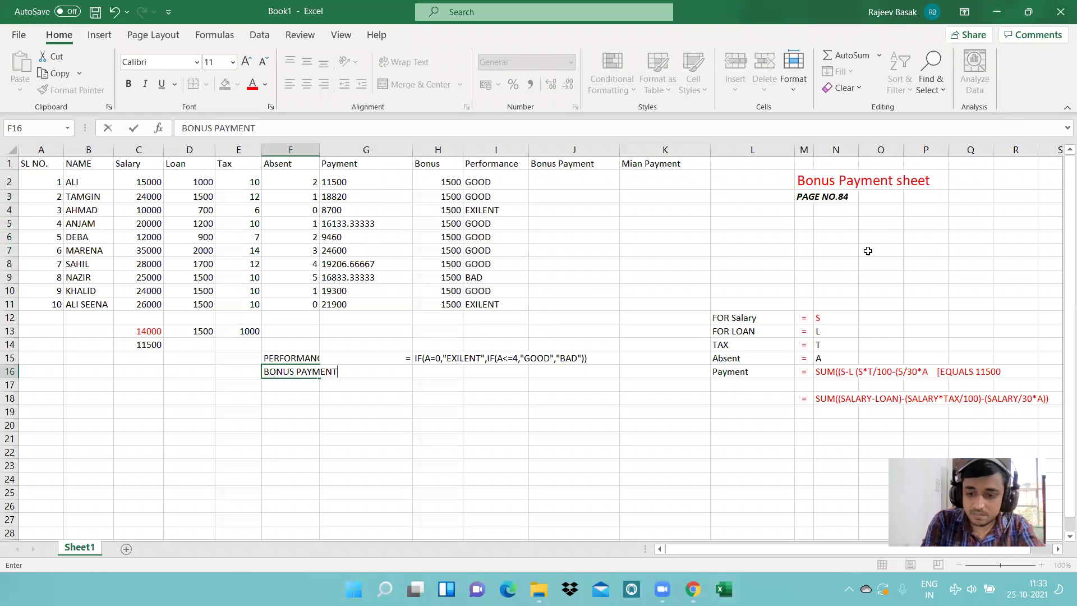
key("Return")
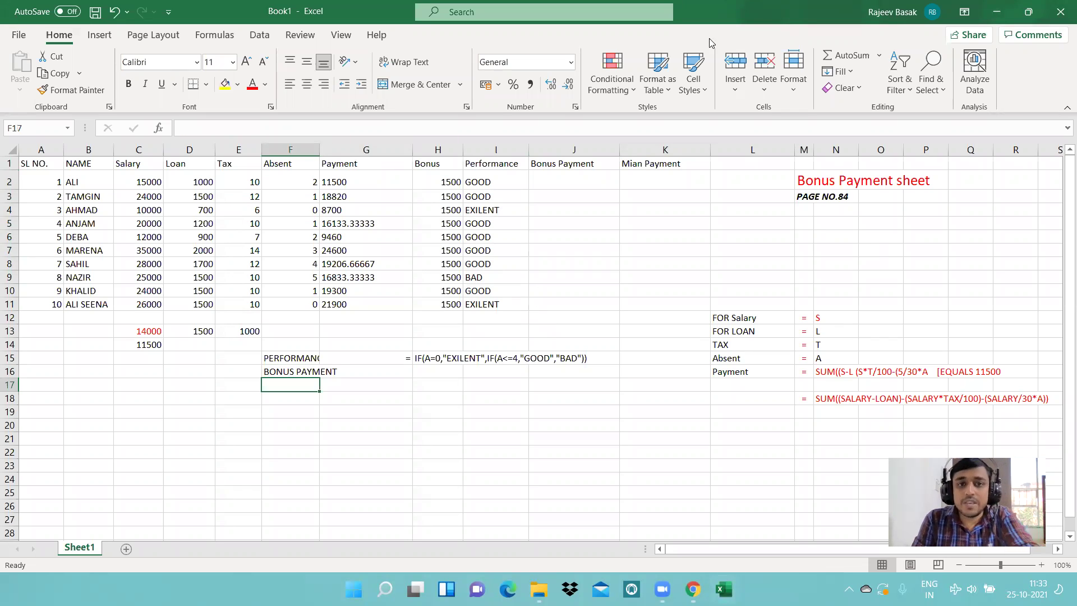
left_click(443, 181)
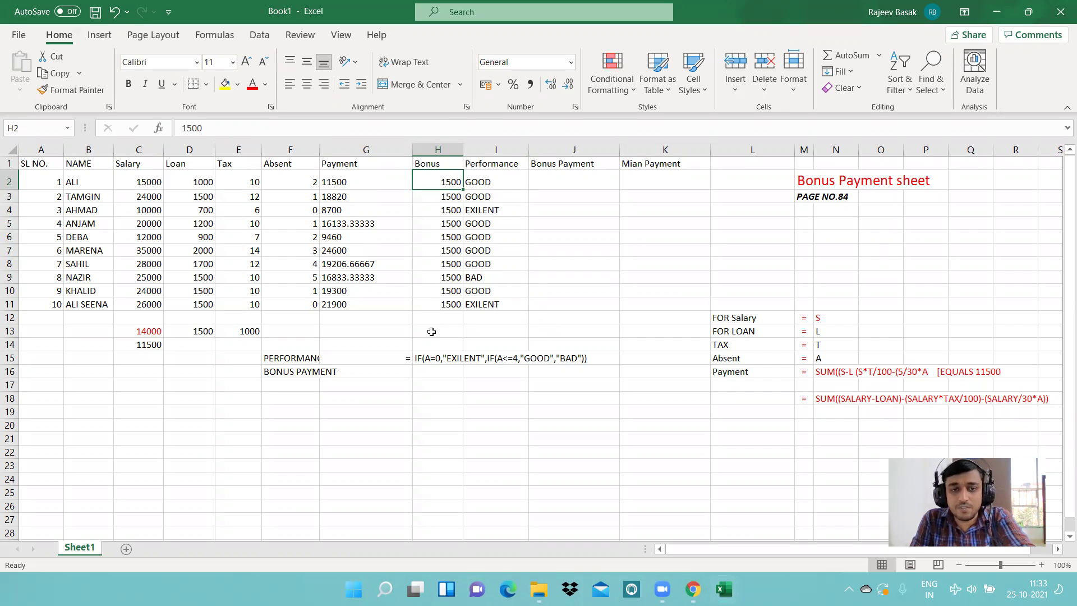
left_click(393, 372)
type("=")
key("Return")
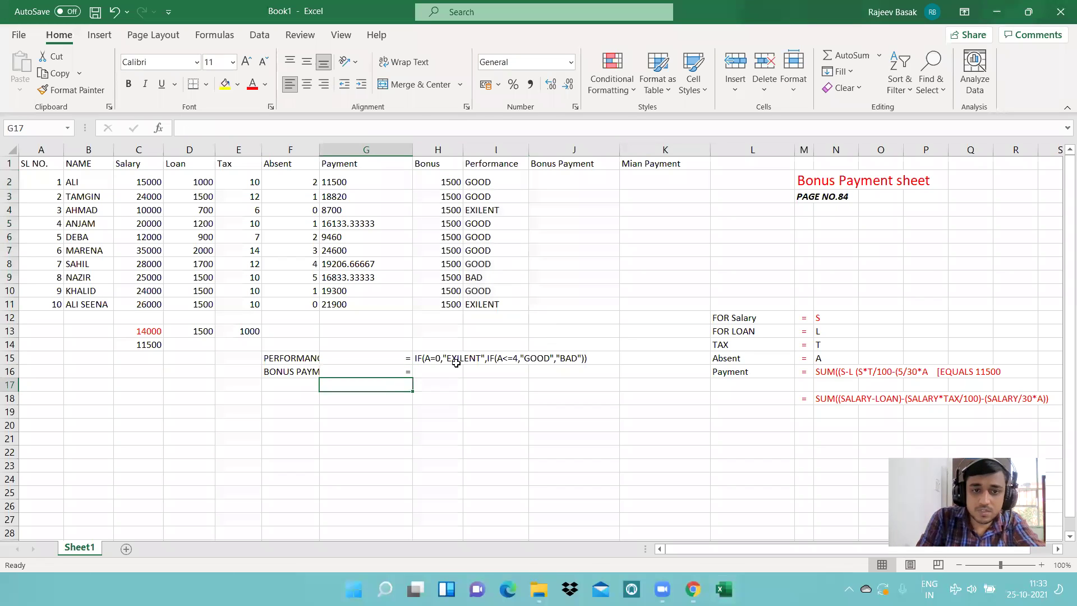
Enter the bonus payment rule as a text note in H16: IF(A=0,"1500","0").
left_click(443, 373)
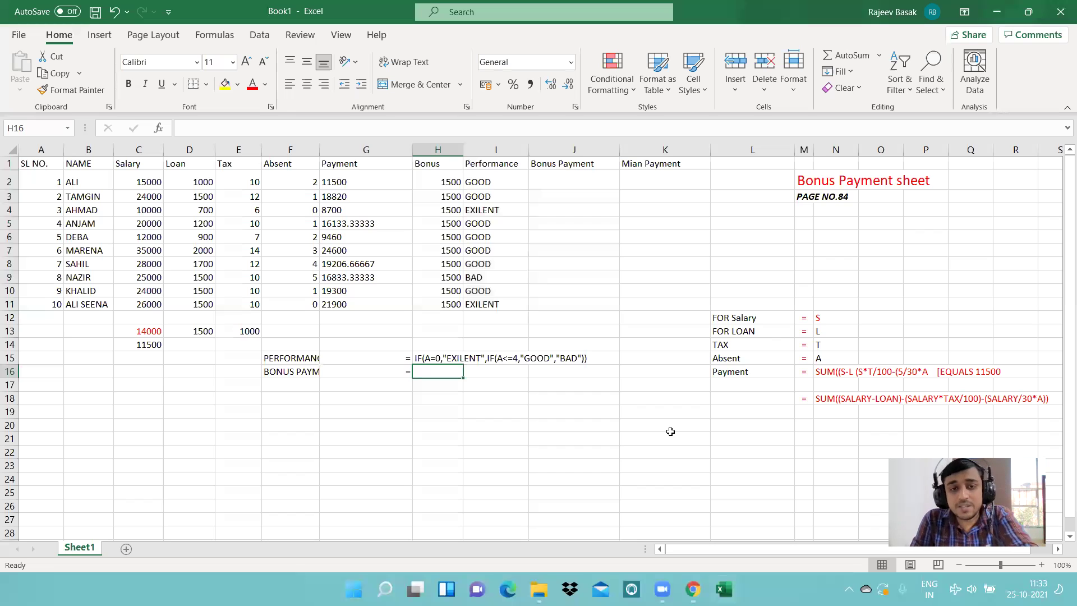
type("IF(A=0,\"EXILENT\",IF(A<=4,\"GOOD\",\"BAD\"))")
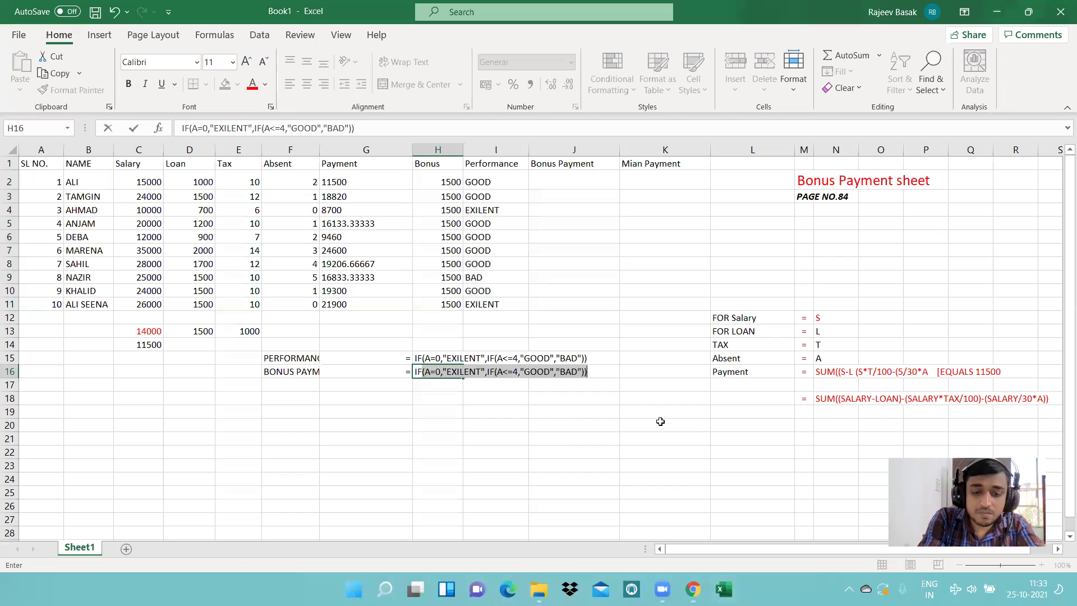
key("shift+Right")
key("shift+Right")
key("shift+Right")
key("shift+Right")
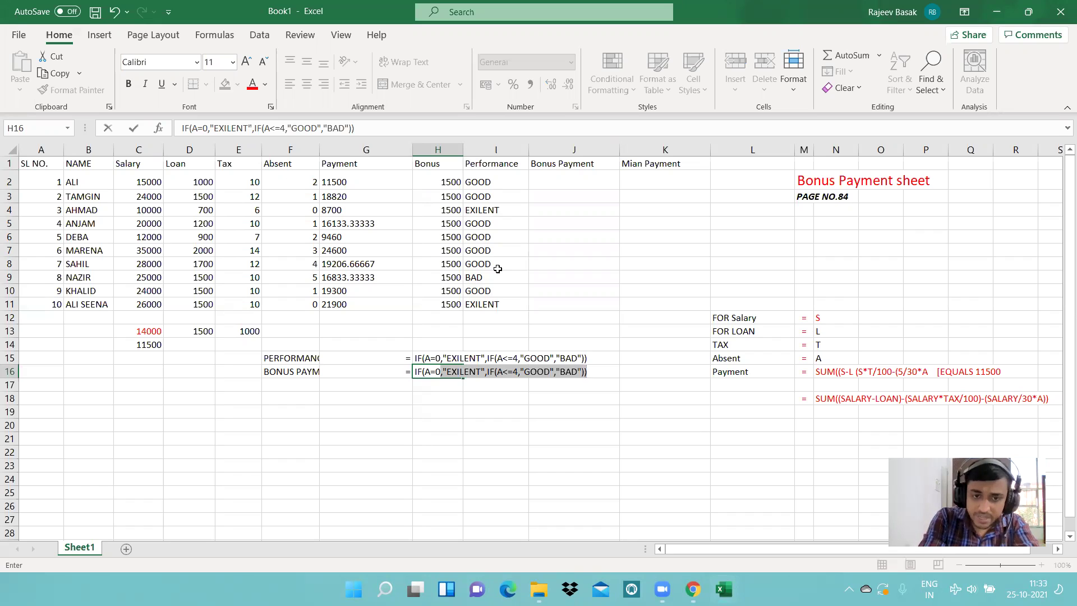
key("shift+Right")
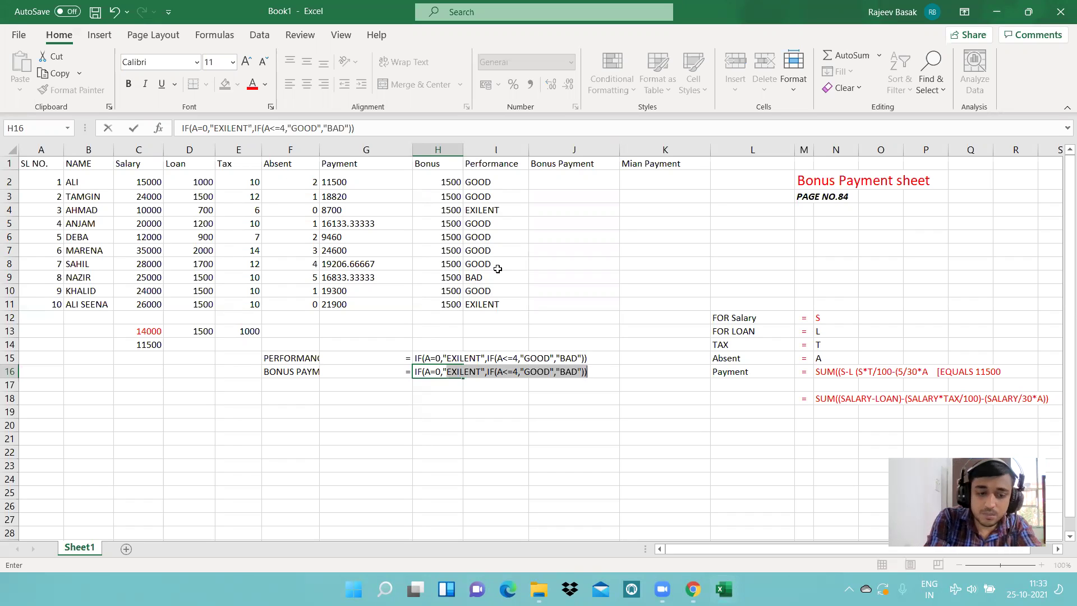
type("1500")
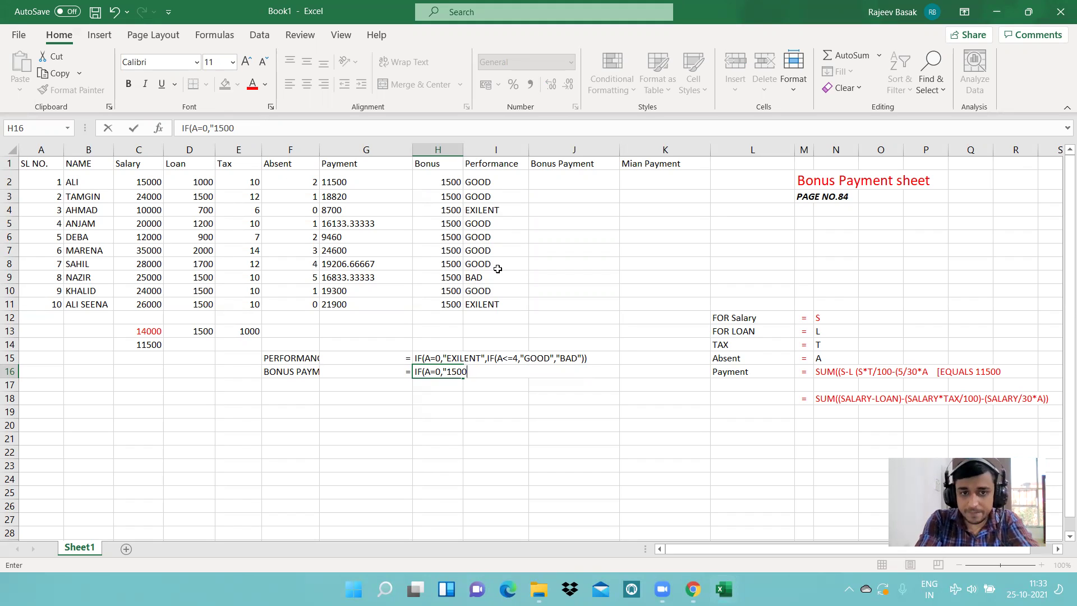
type("\",\"0\")")
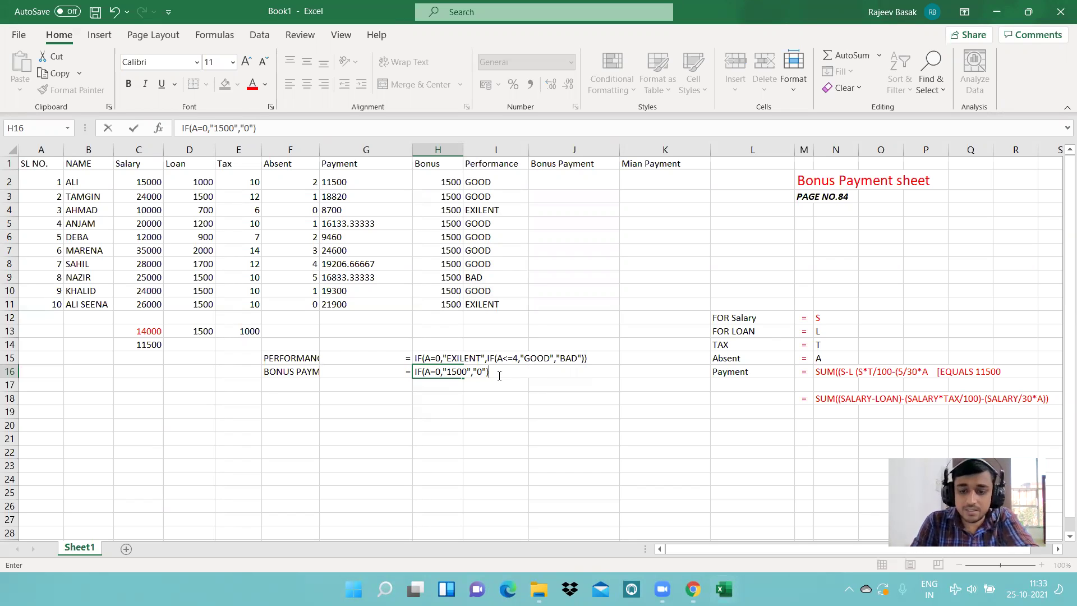
key("Return")
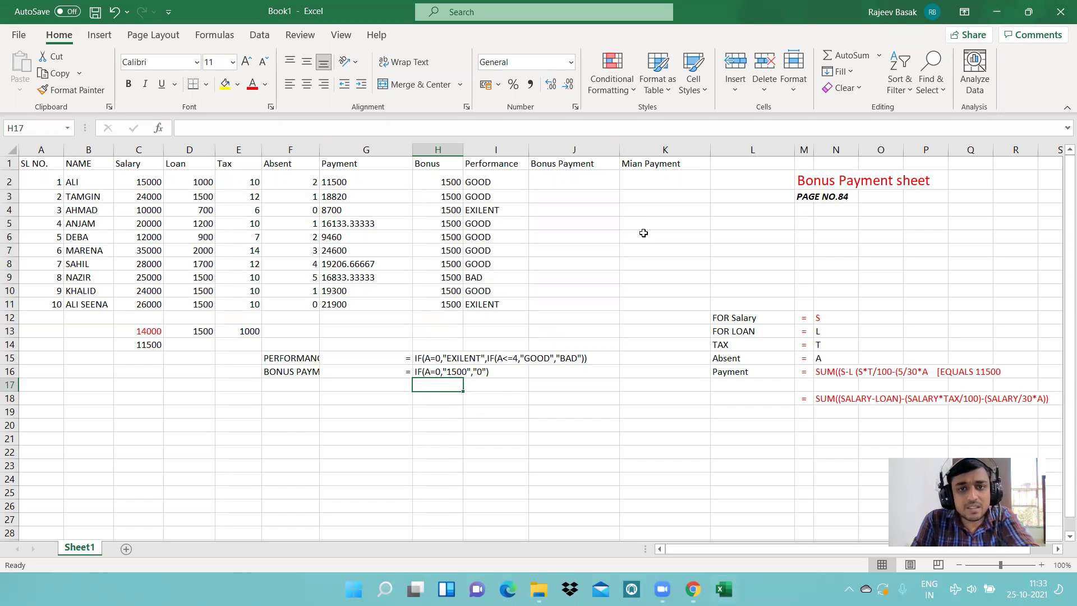
Enter the Bonus Payment formula =IF(F2=0,"1500","0") in J2.
left_click(570, 179)
type("=")
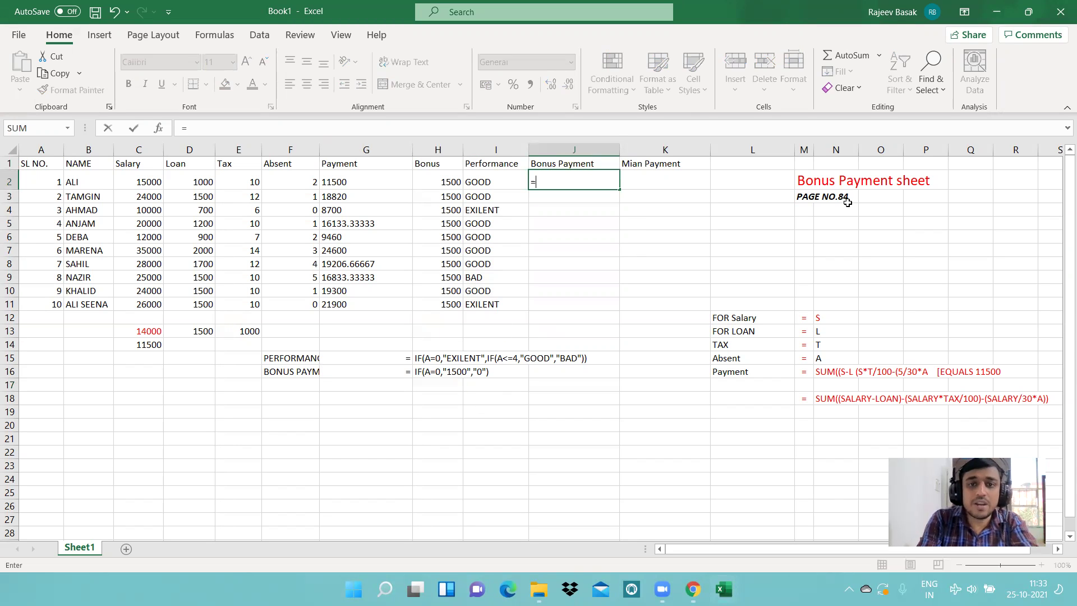
type("IF(")
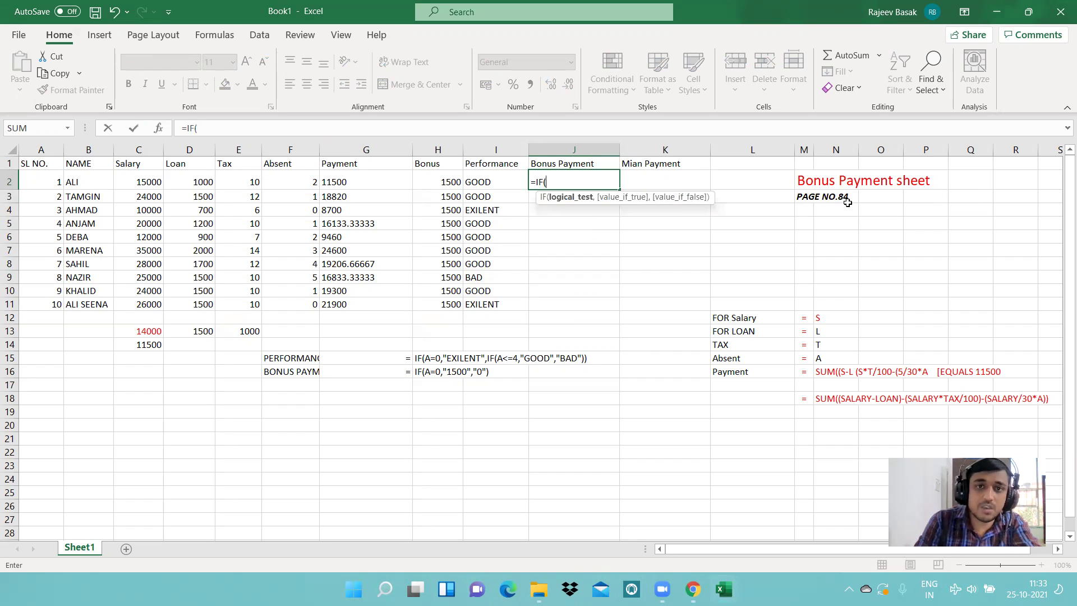
left_click(294, 174)
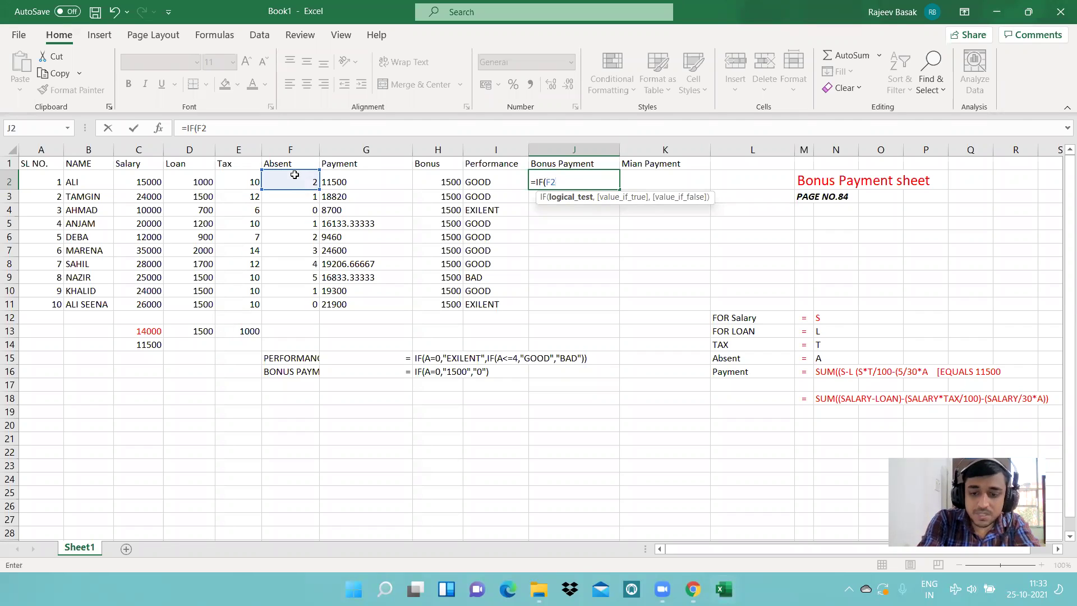
type("=0,\"1500")
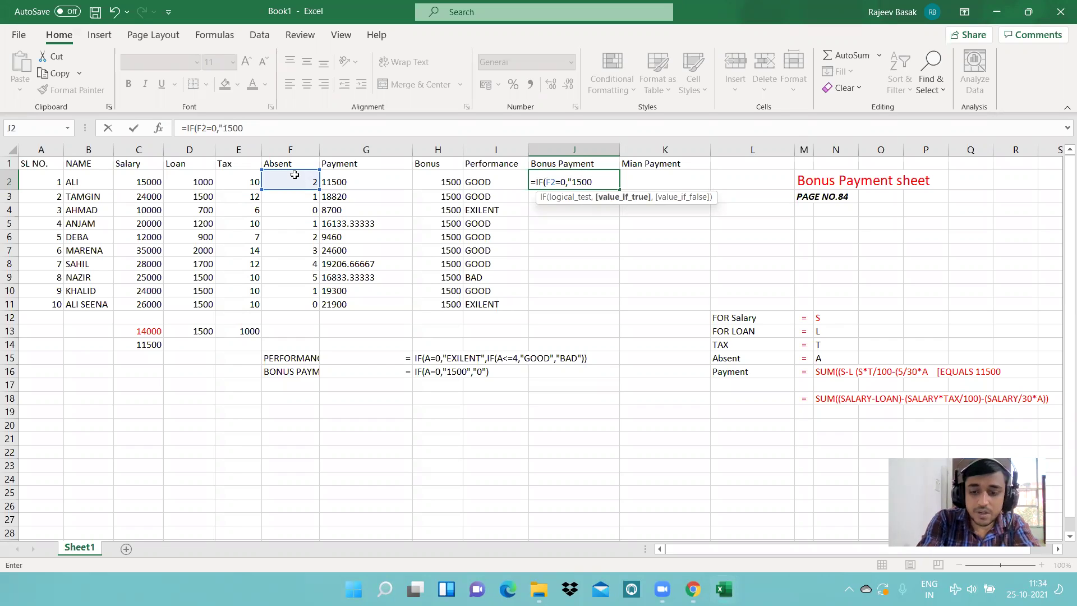
type("\",")
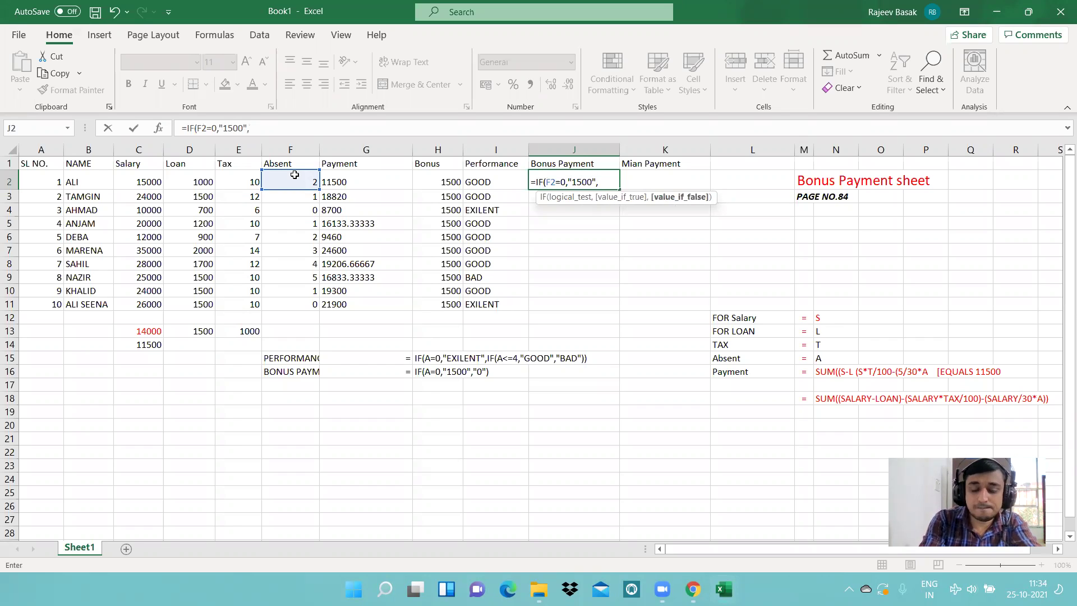
type("\"0")
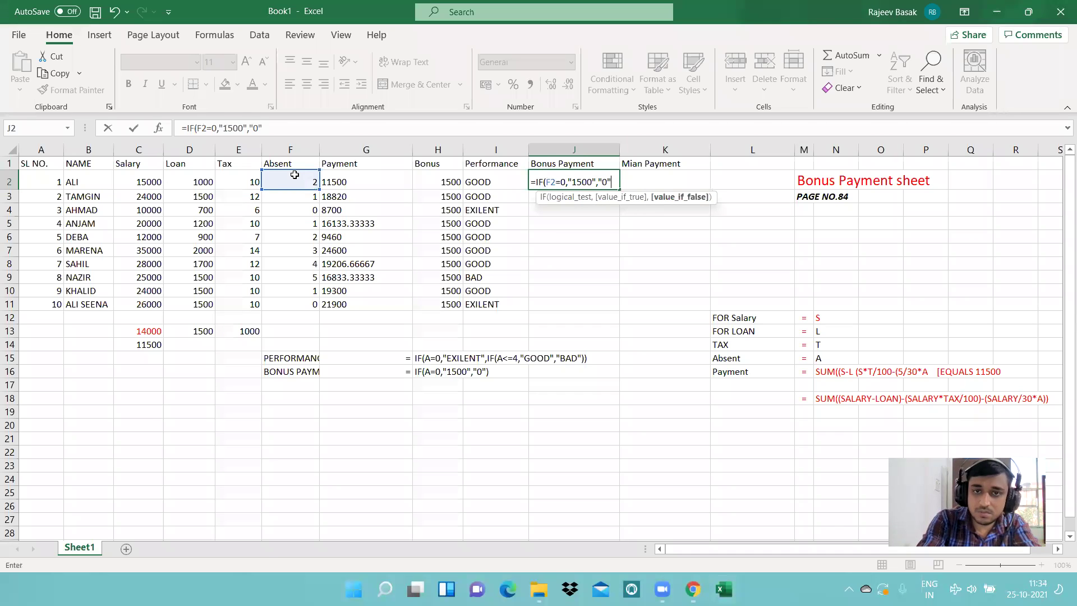
type("\")")
key("Return")
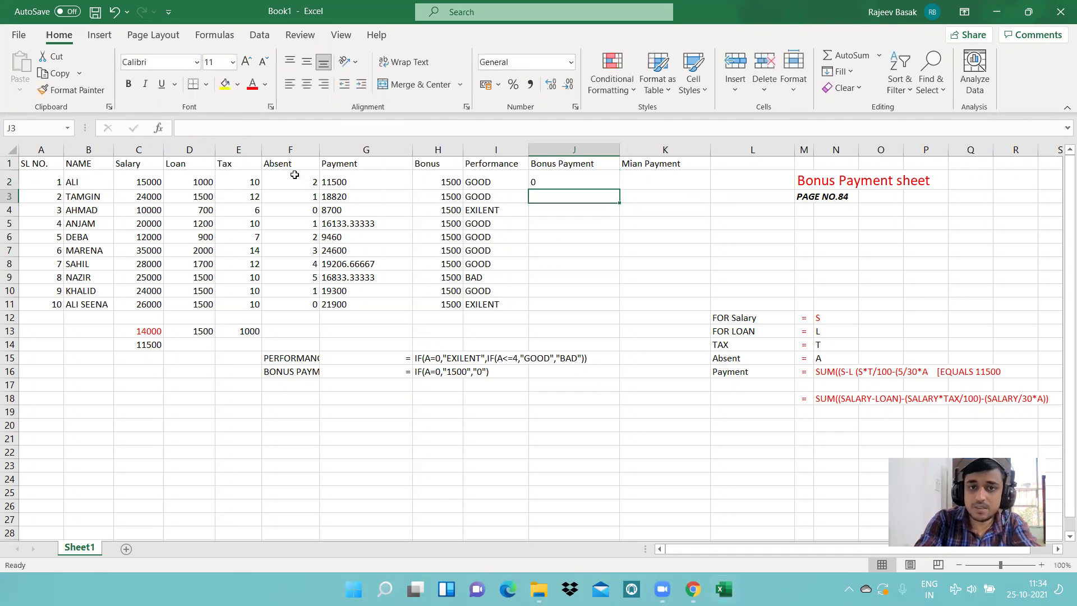
Enter the Bonus Payment formula =IF(F3=0,"1500","0") in J3.
type("=IF(")
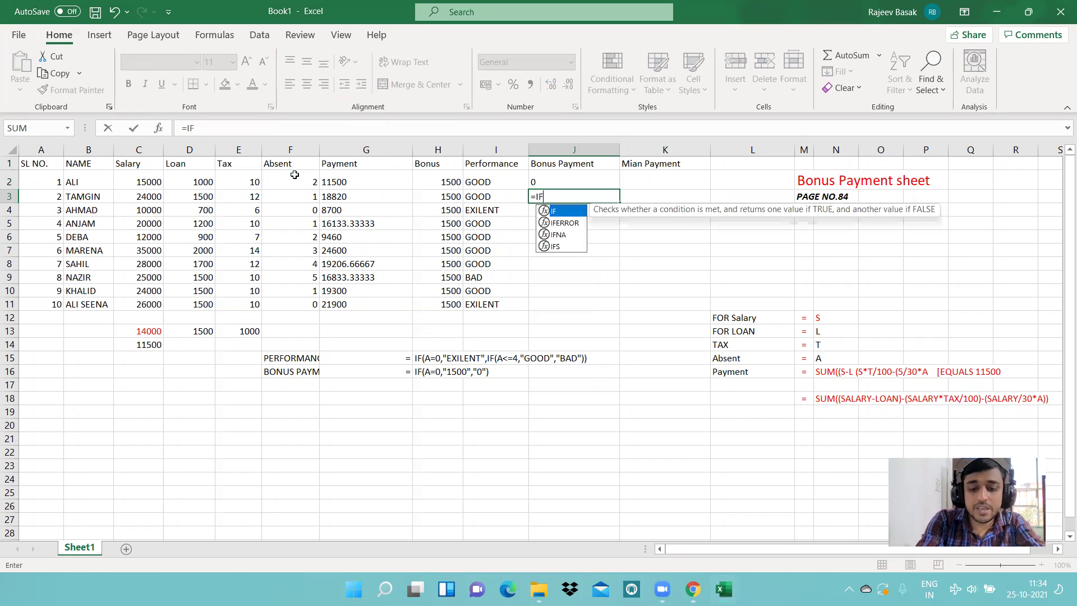
left_click(315, 196)
type("=0")
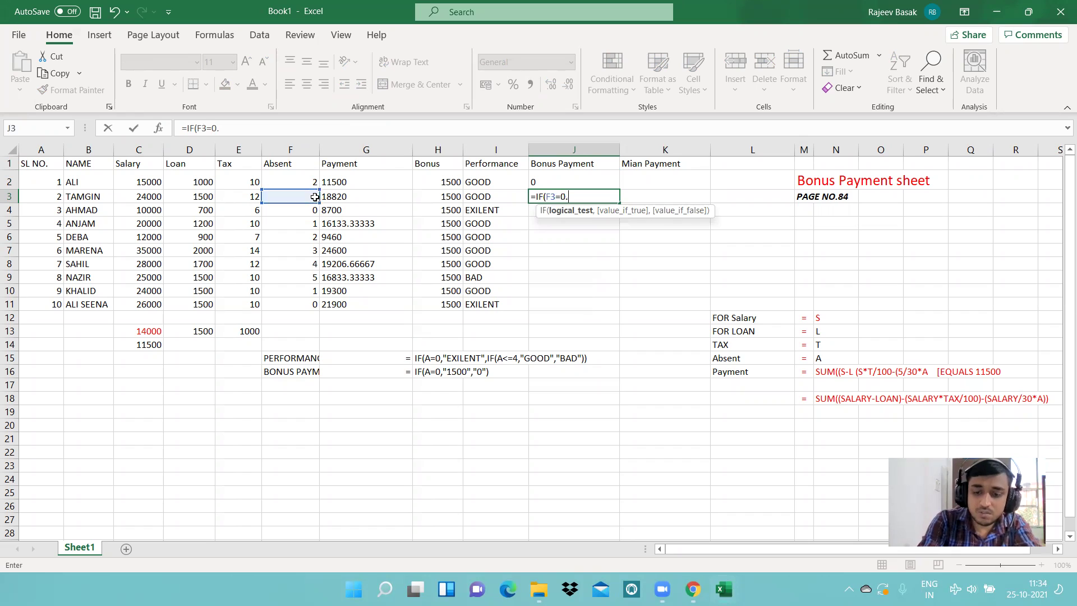
type(",\"1")
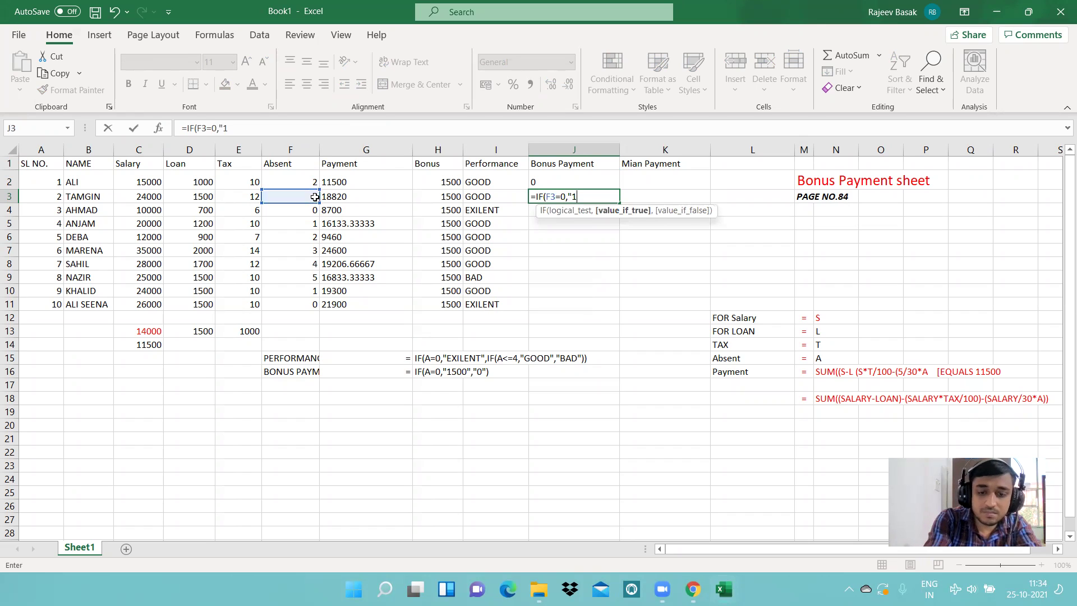
type("500\",")
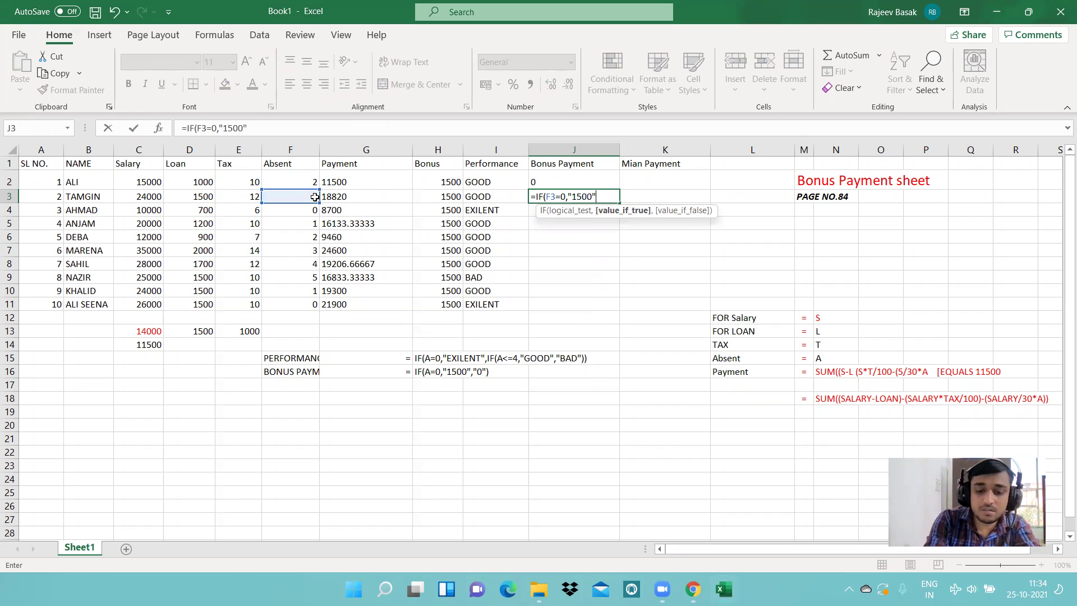
type("\"0\")")
key("Return")
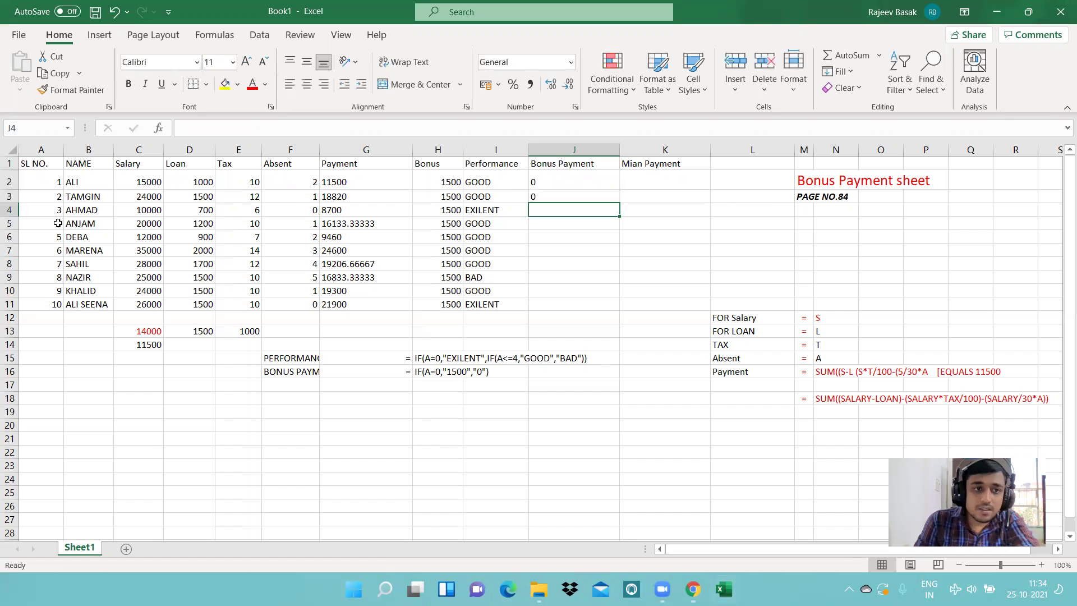
Enter the Bonus Payment formula =IF(F4=0,"1500","0") in J4.
left_click(9, 211)
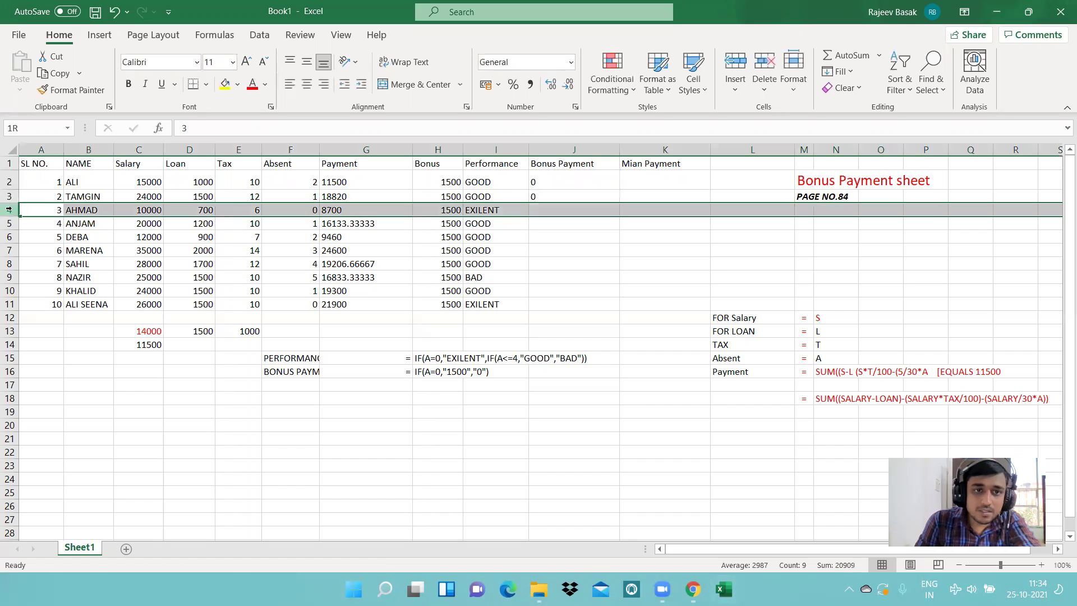
left_click(306, 210)
left_click(588, 209)
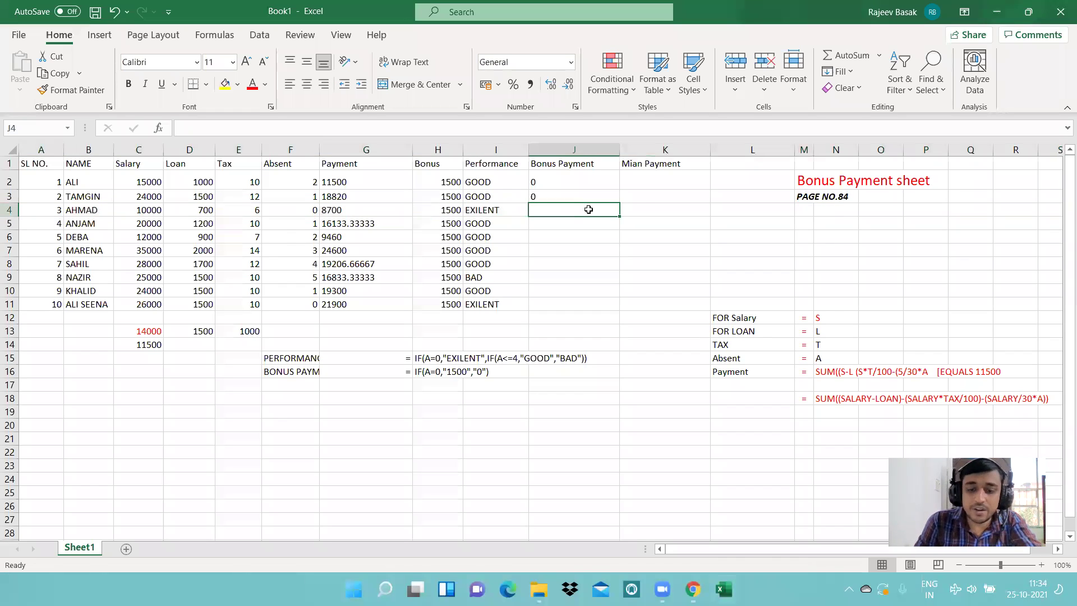
type("=IF")
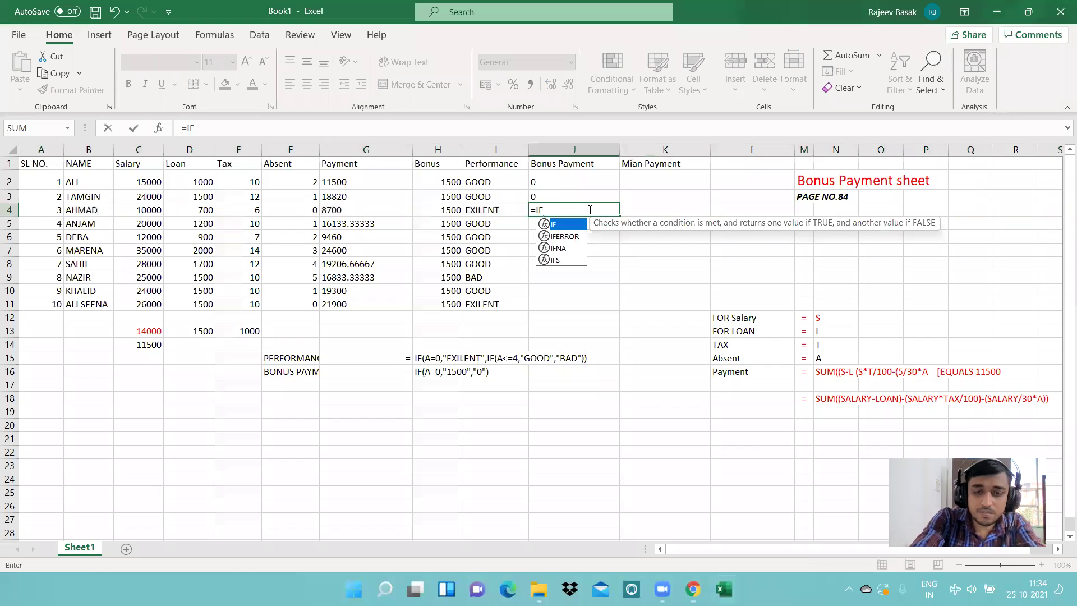
type("(")
left_click(308, 209)
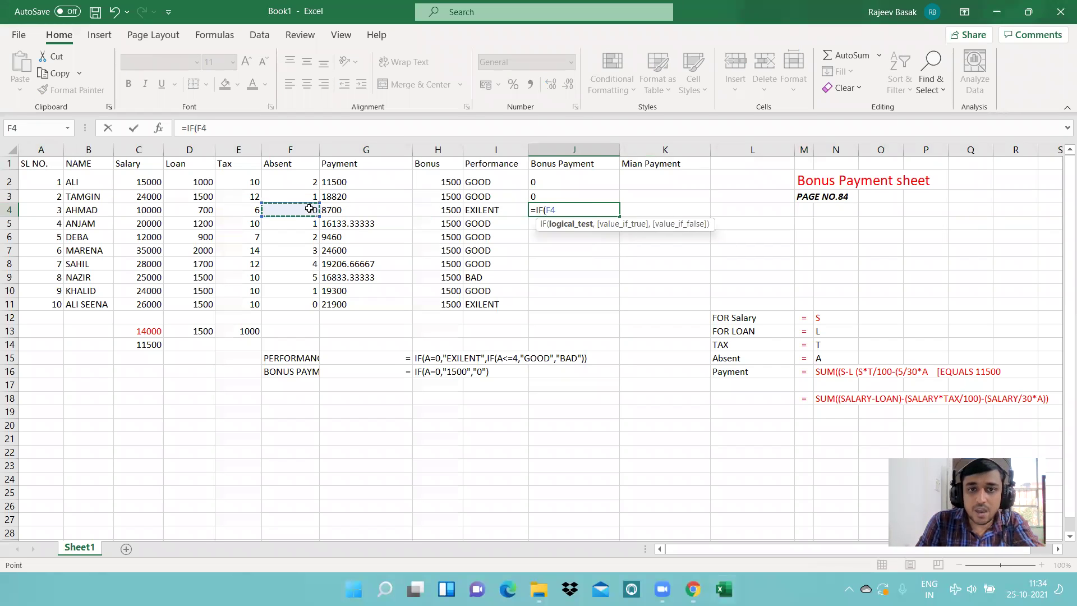
type("=0,\"1500\",")
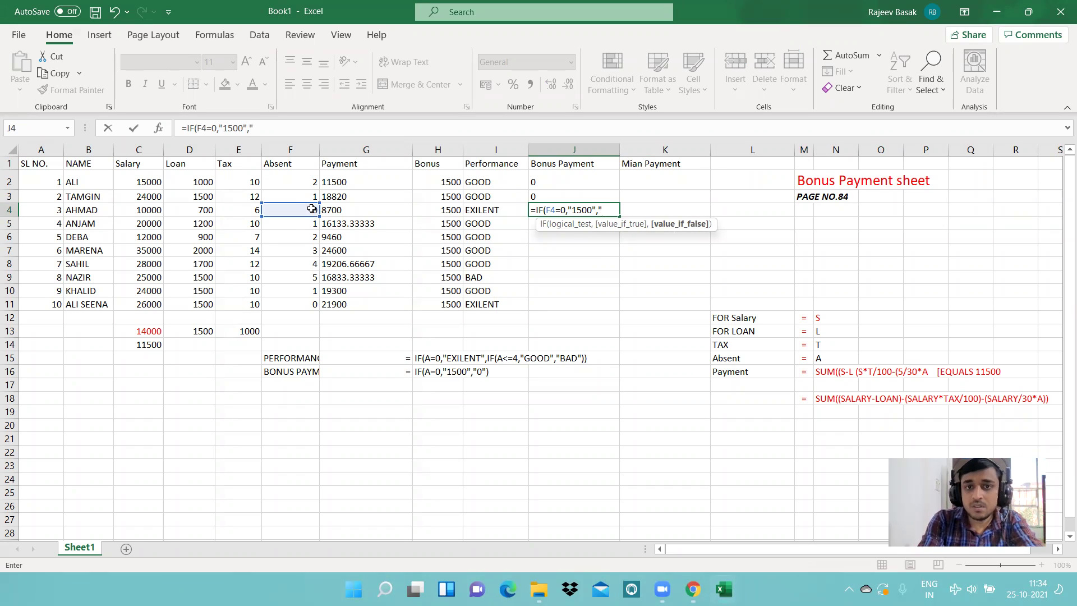
type("\"0\")")
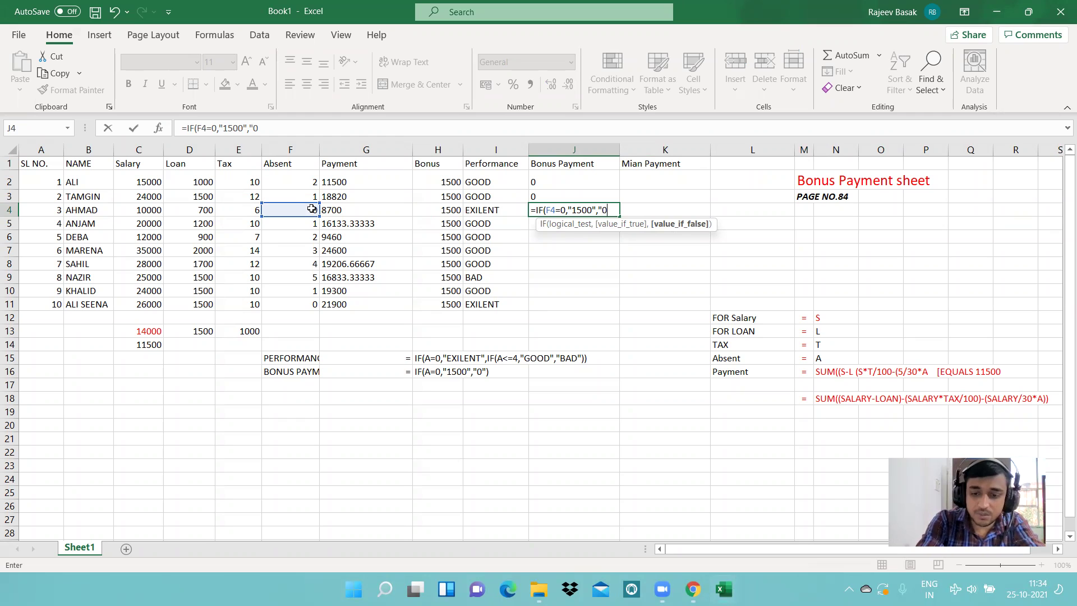
key("Return")
Fill the Bonus Payment formula from J4 down through J11.
left_click(567, 210)
left_click_drag(619, 224, 620, 310)
left_click(650, 272)
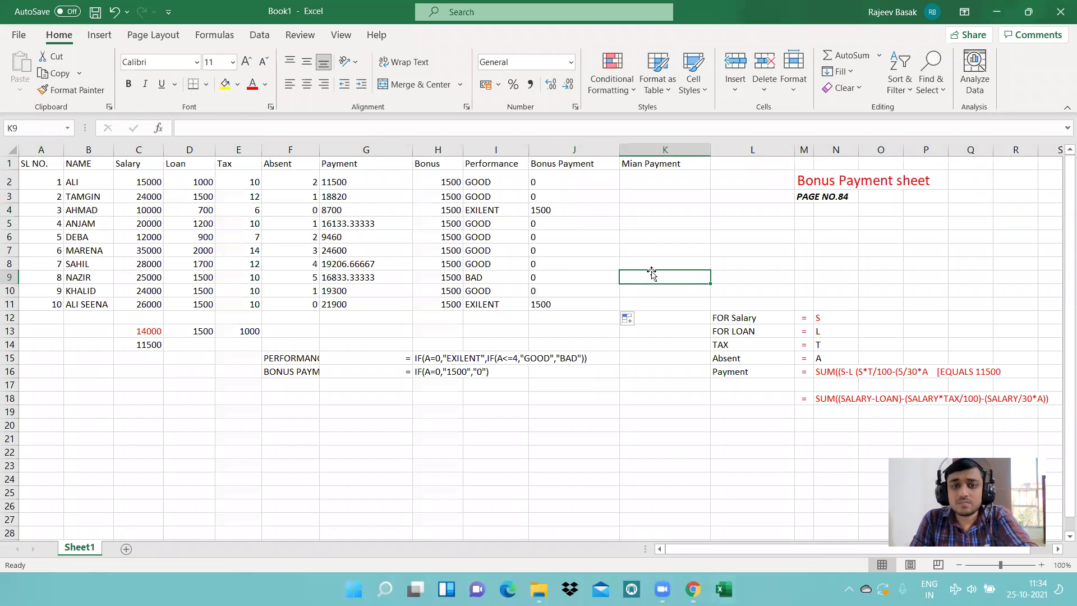
Review row 4's absence and bonus payment against the payment formula notes in rows 16 to 18.
left_click(297, 212)
left_click(559, 211)
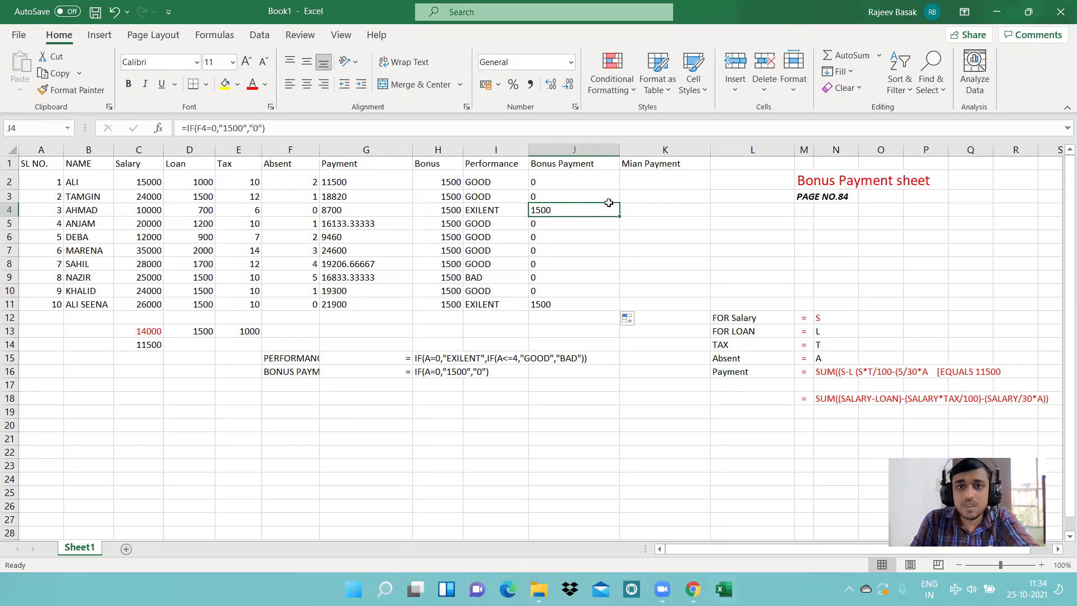
left_click(638, 181)
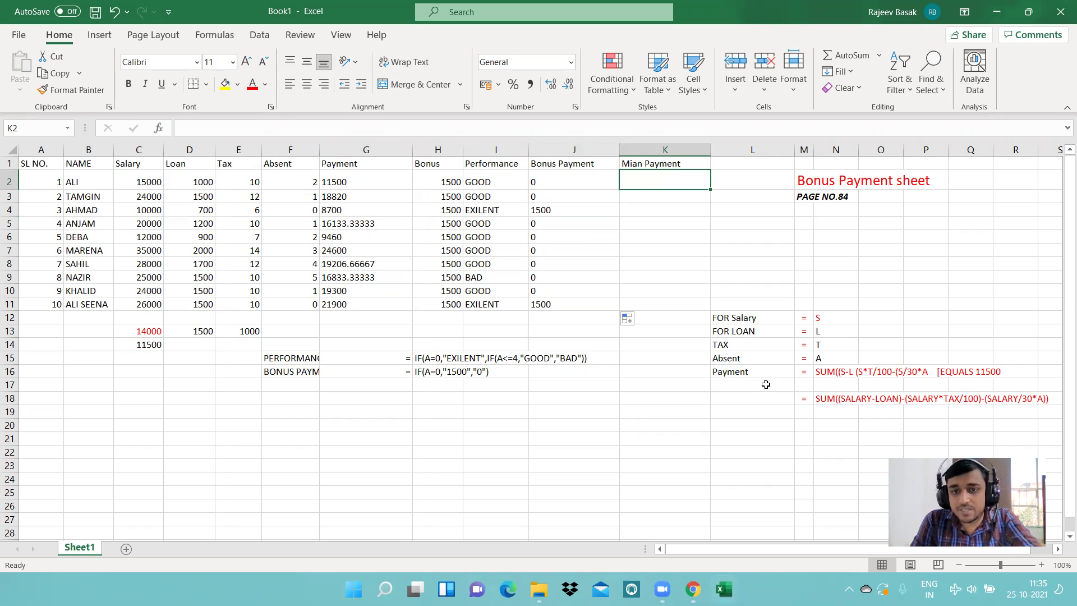
left_click(742, 372)
left_click_drag(828, 376, 1013, 393)
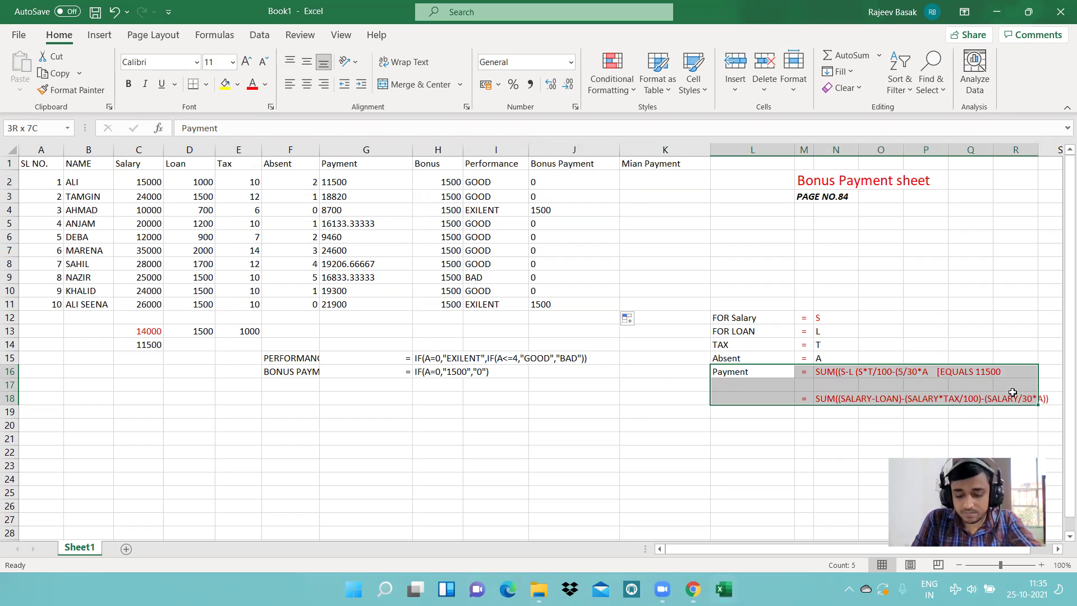
left_click(836, 412)
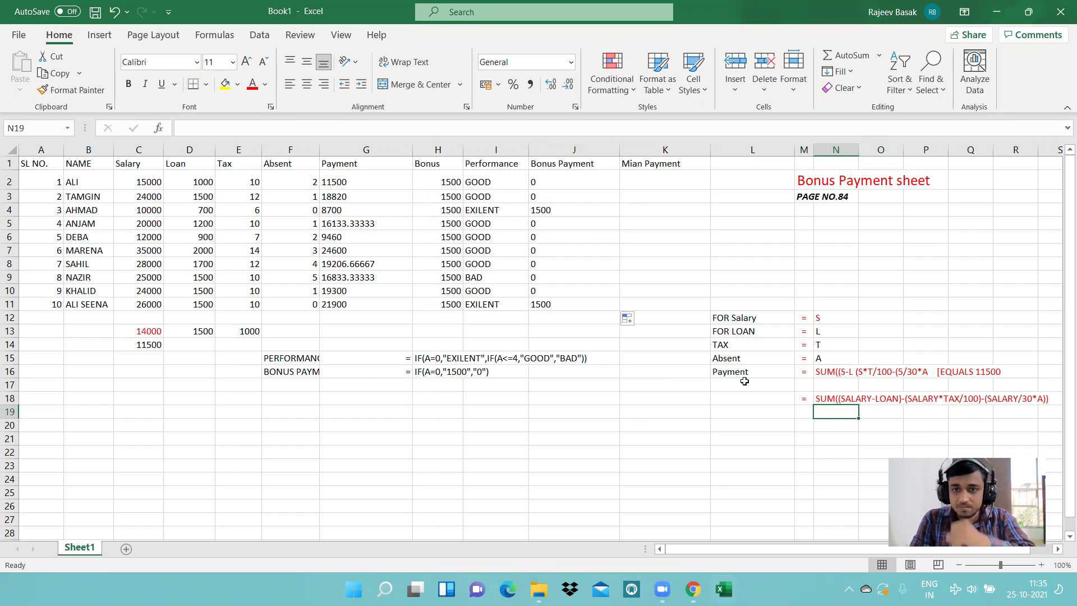
Enter the note label MAIN PAYMENT in F18, below the bonus payment note.
left_click(276, 385)
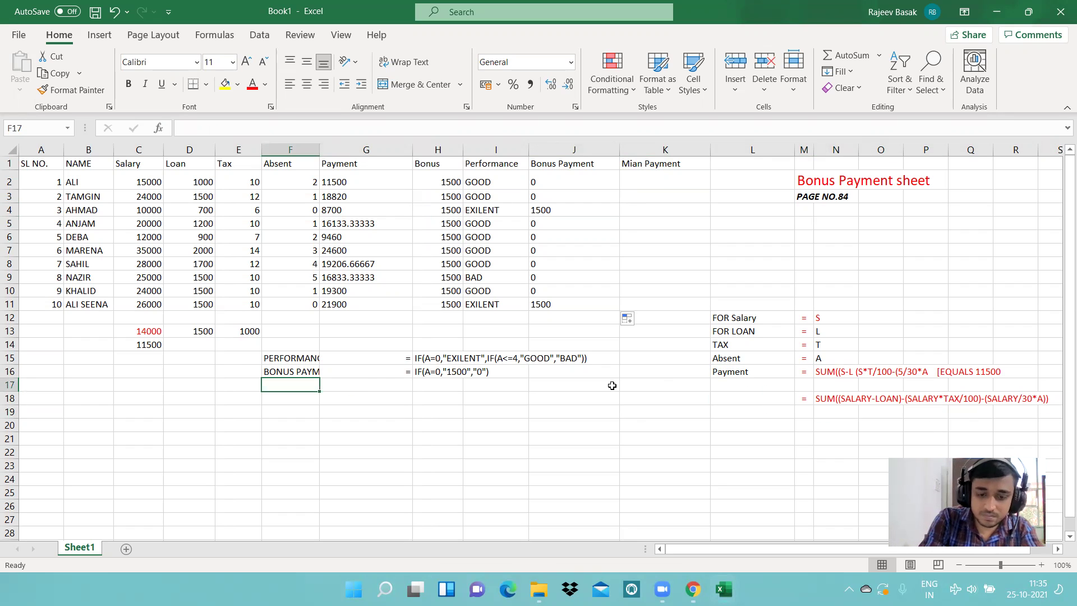
left_click(612, 385)
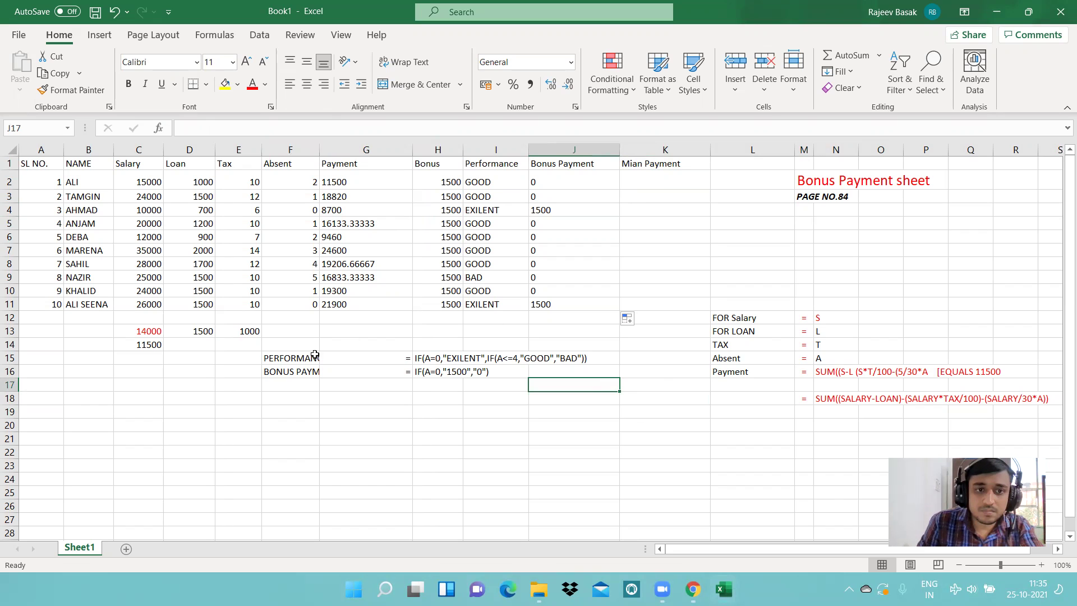
left_click(285, 396)
type("MAIN PAYMENT")
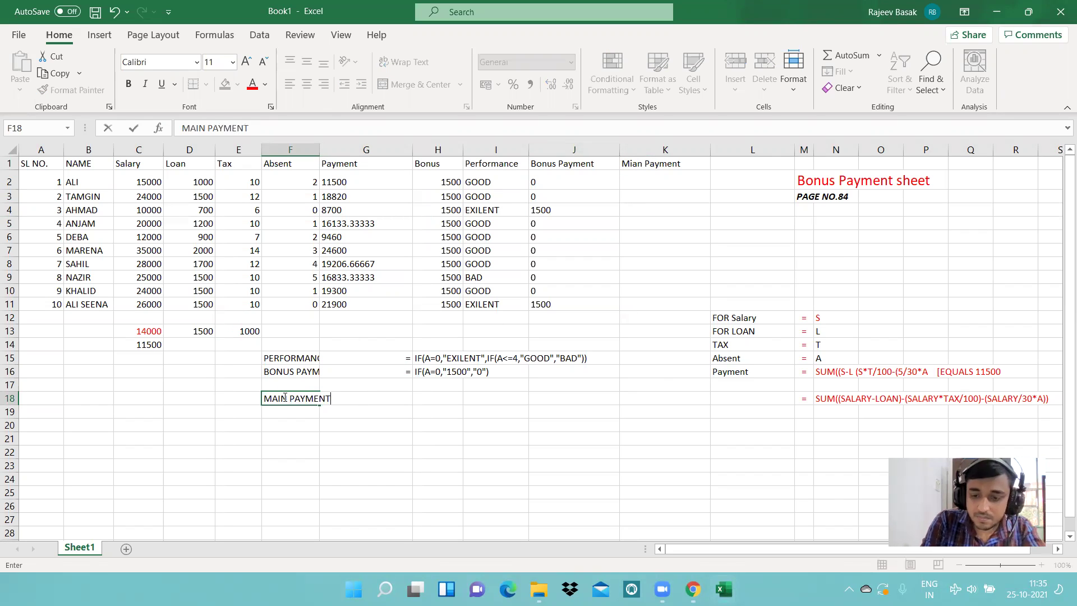
key("Return")
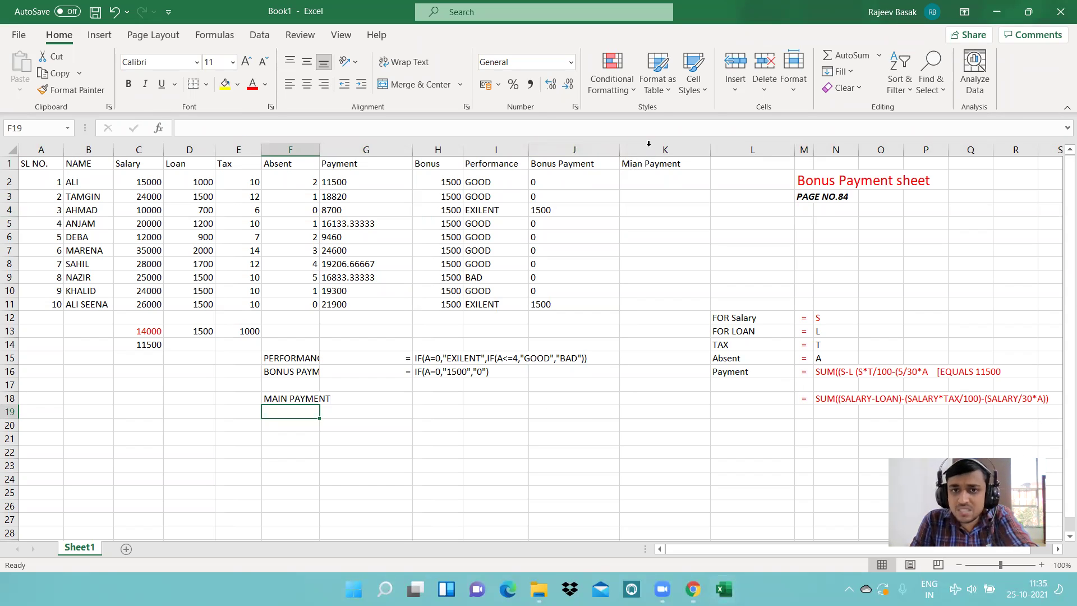
Copy the payment formula note from N18 into H18 in the MAIN PAYMENT row.
left_click(547, 182)
left_click(340, 184)
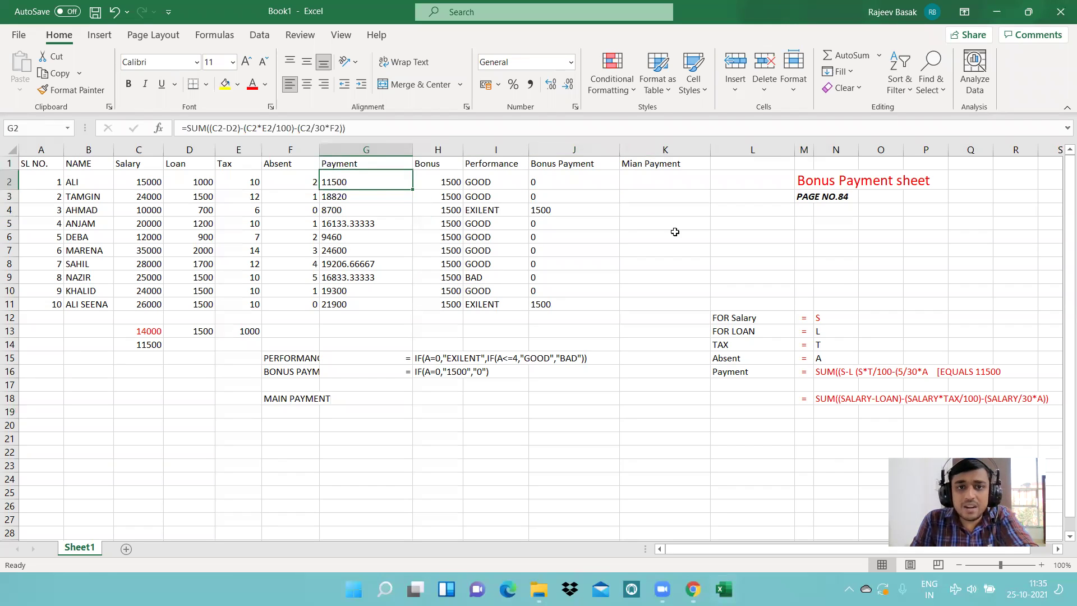
left_click(554, 176)
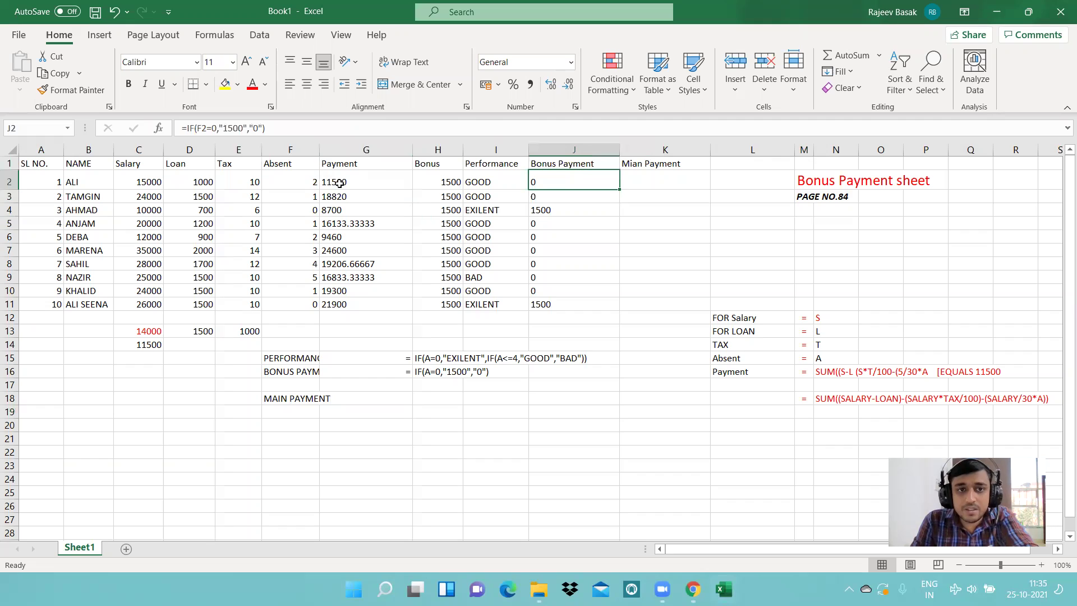
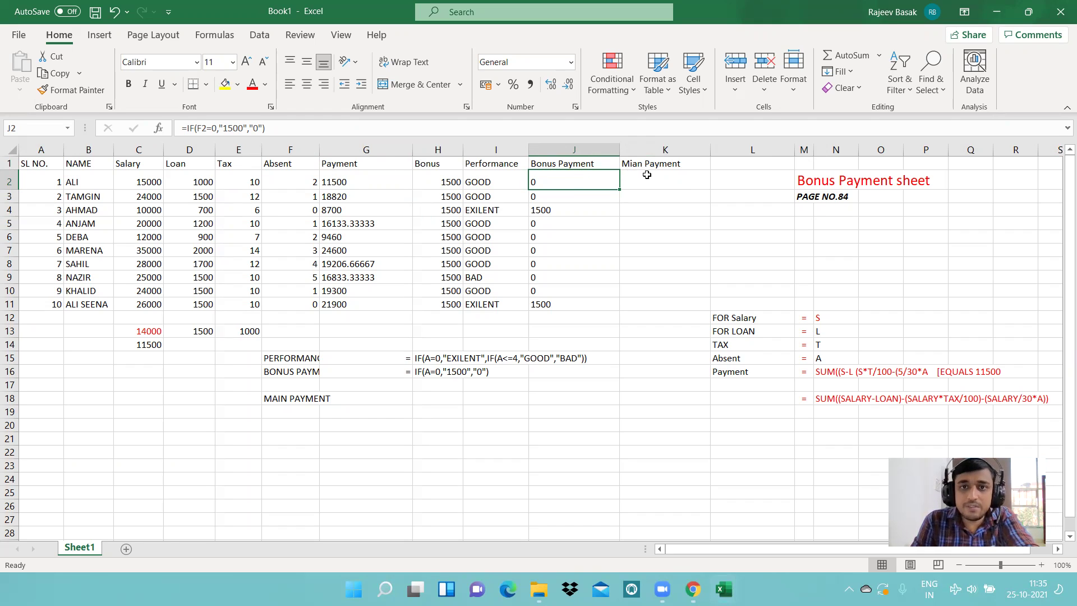
left_click(821, 397)
key("ctrl+c")
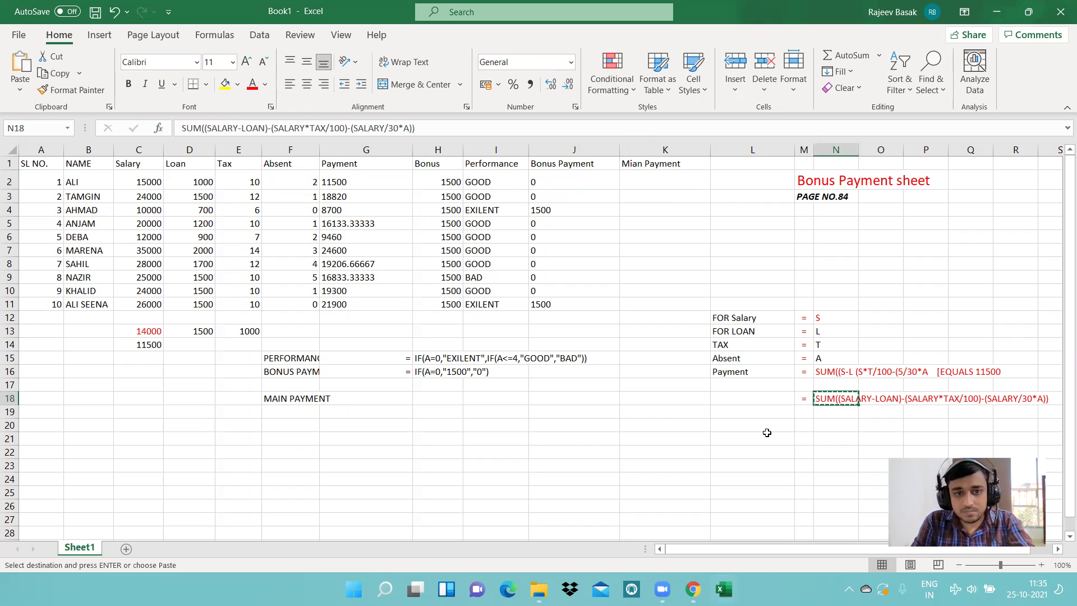
left_click(423, 398)
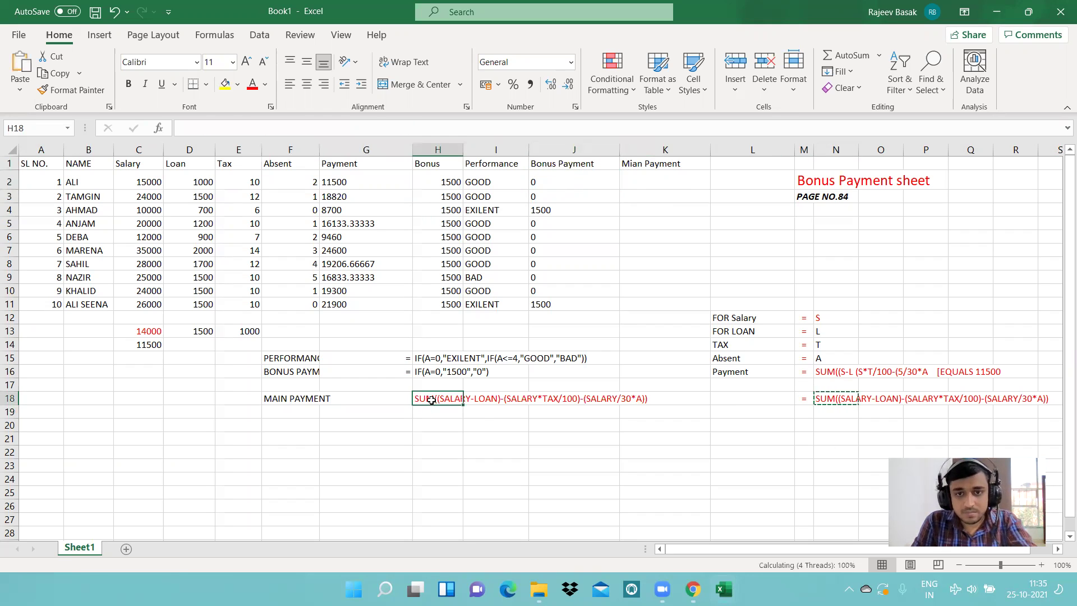
key("ctrl+v")
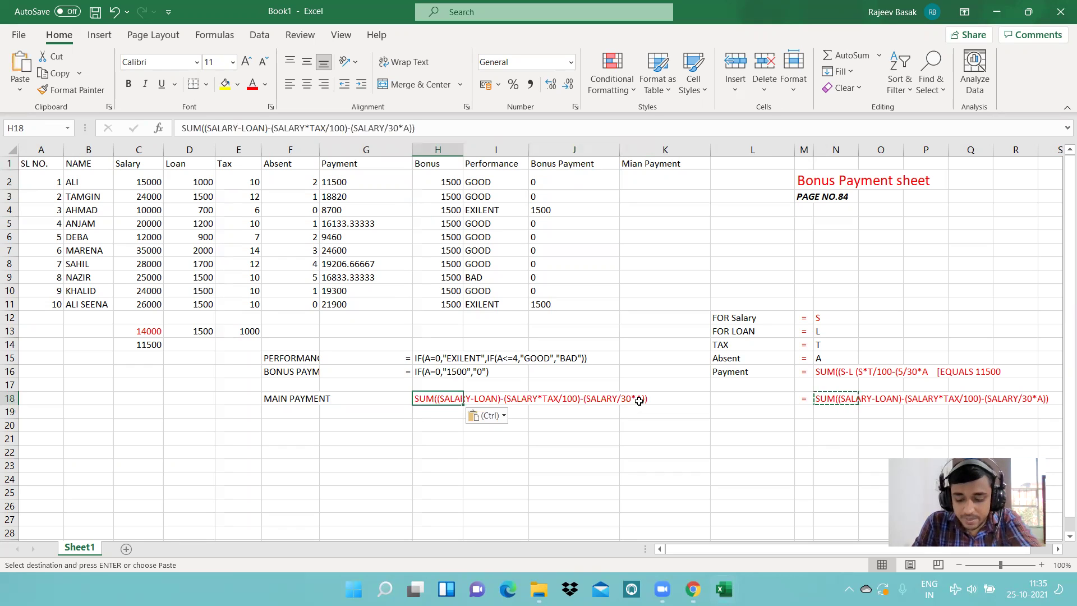
Add +B_PAY before the final closing parenthesis of the main payment formula note in H18.
left_click(645, 397)
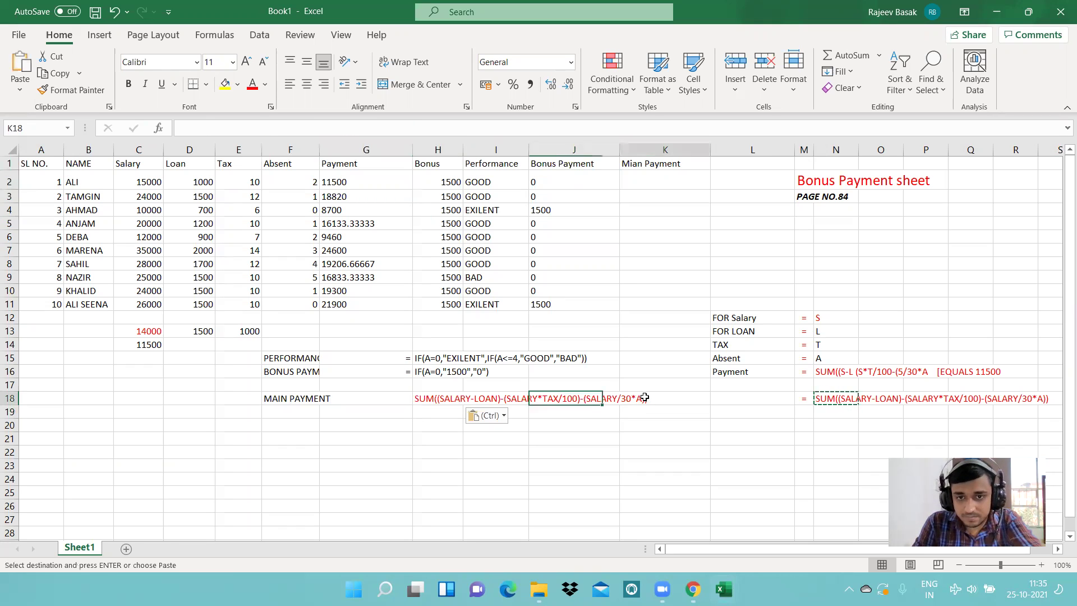
left_click(441, 399)
left_click(437, 128)
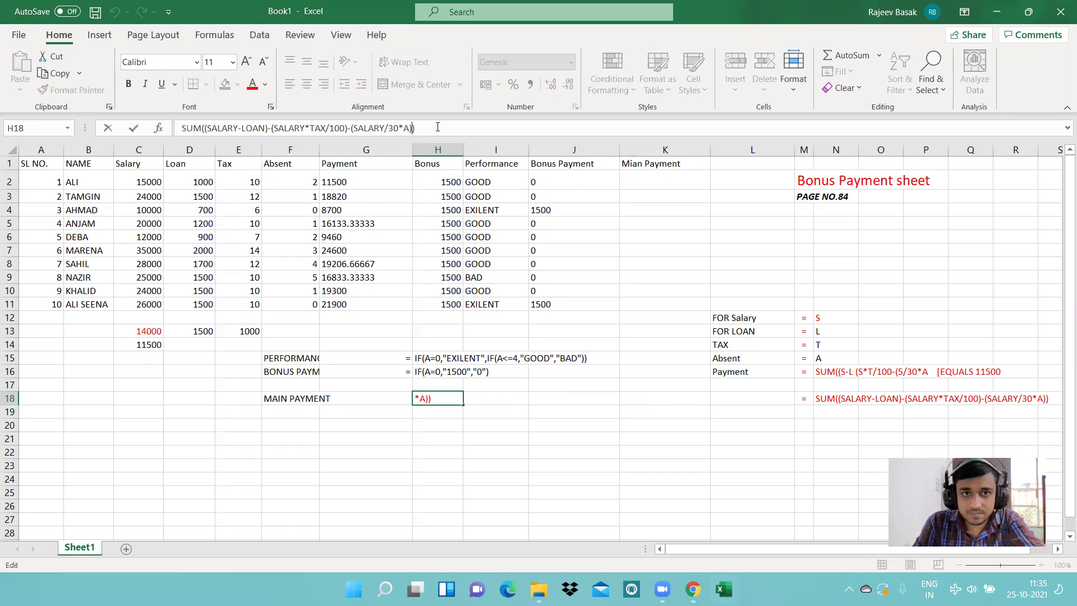
type("+")
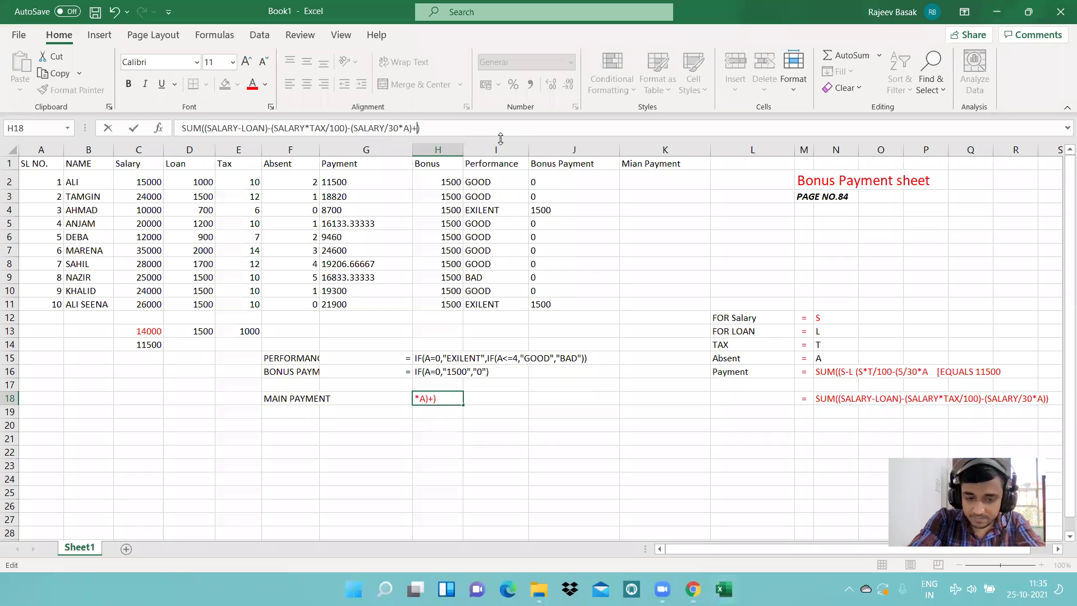
type("B_[AY")
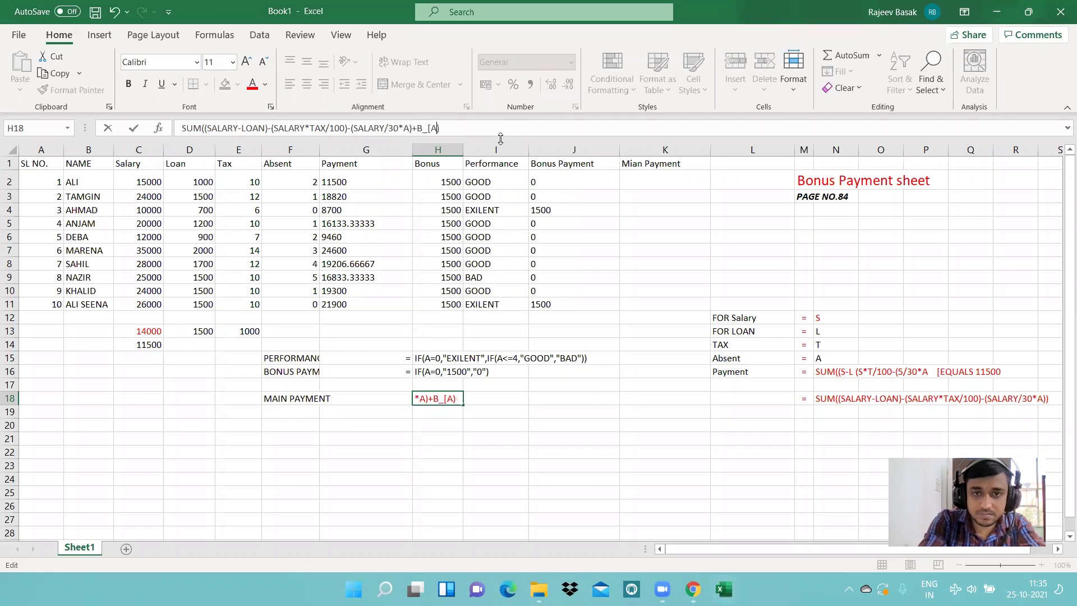
key("BackSpace")
key("BackSpace")
key("BackSpace")
type("PAY")
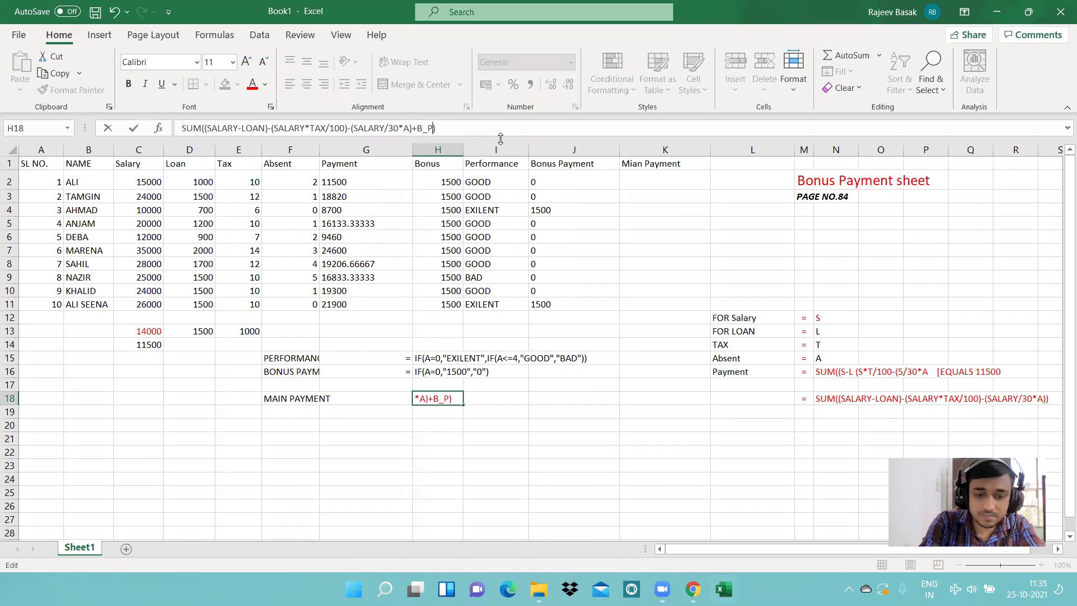
key("Return")
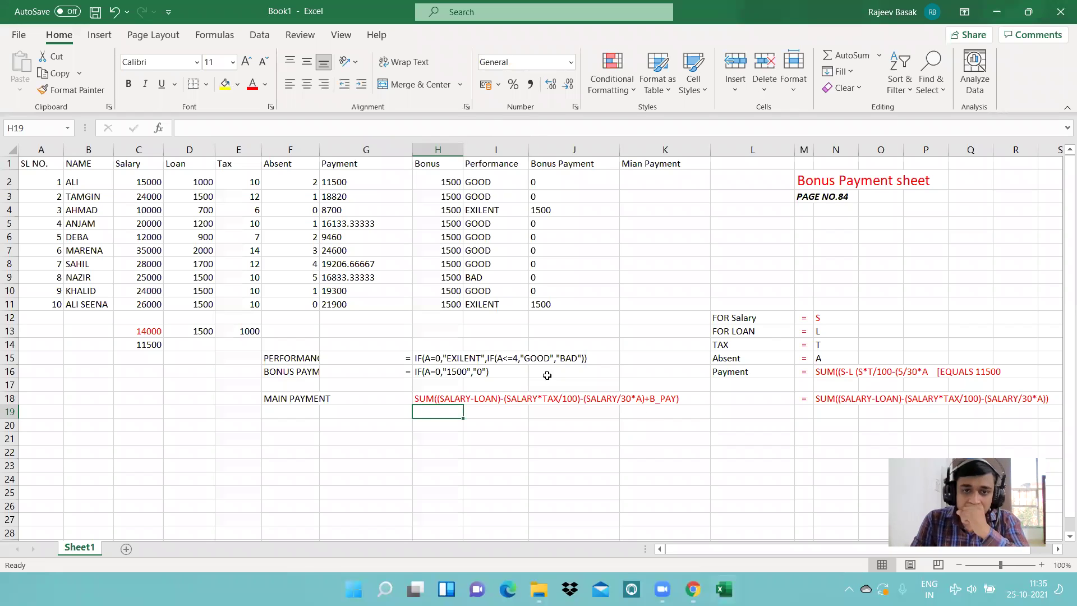
Start the main payment formula in K2 with =SUM((C2-D2), taking the loan off the salary.
left_click(636, 185)
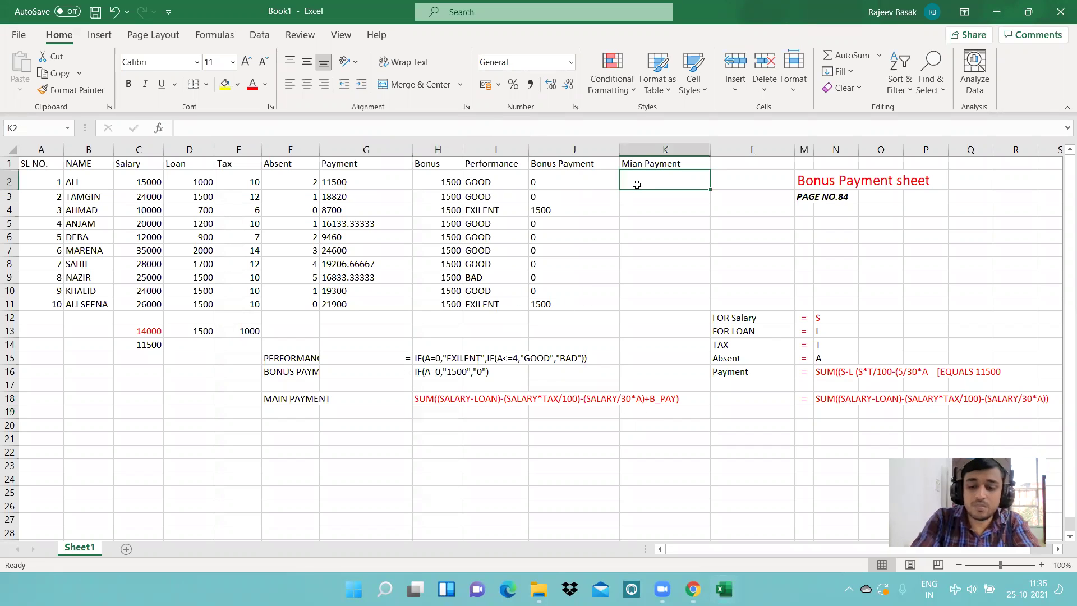
type("=SUM")
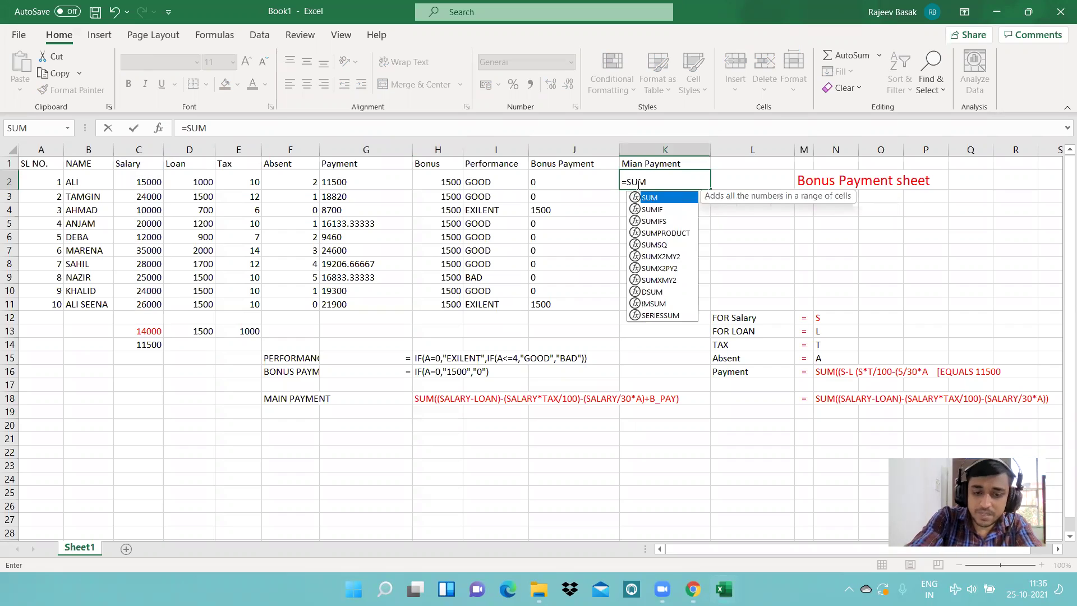
type("((")
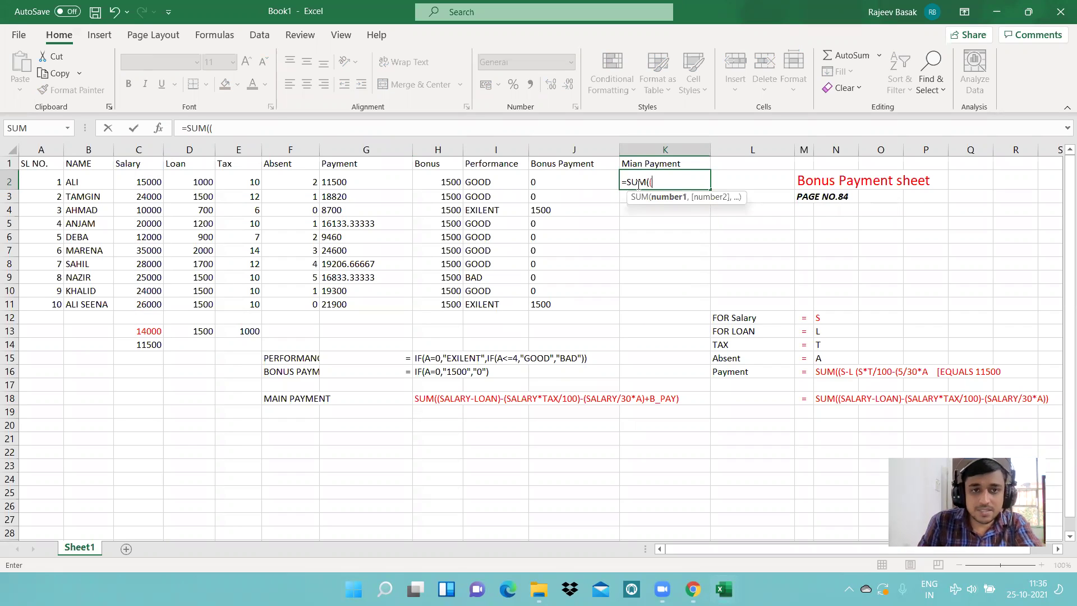
left_click(149, 182)
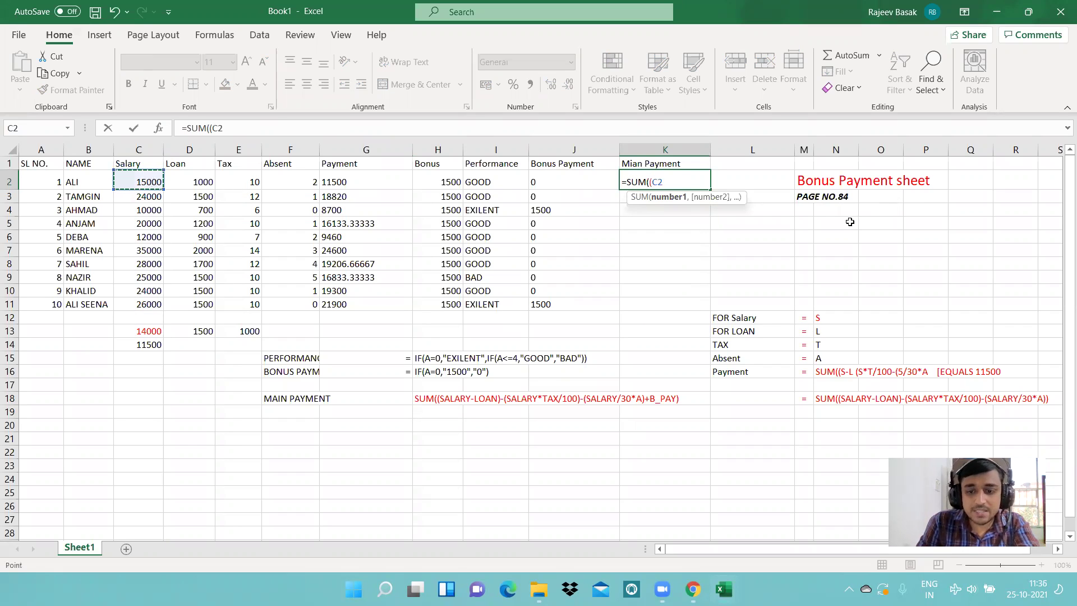
type("-")
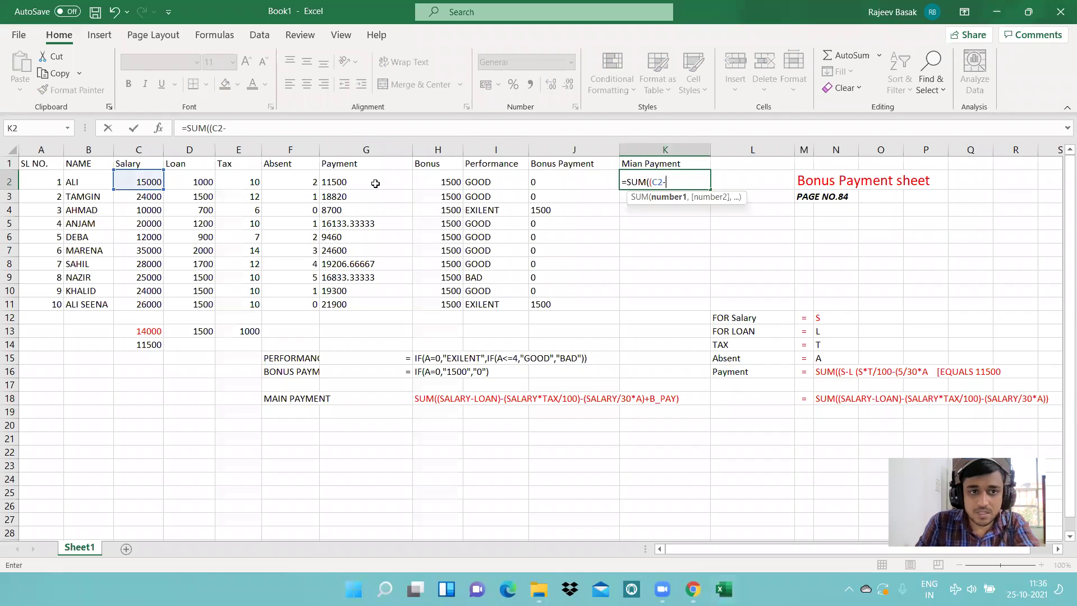
left_click(176, 182)
type(")")
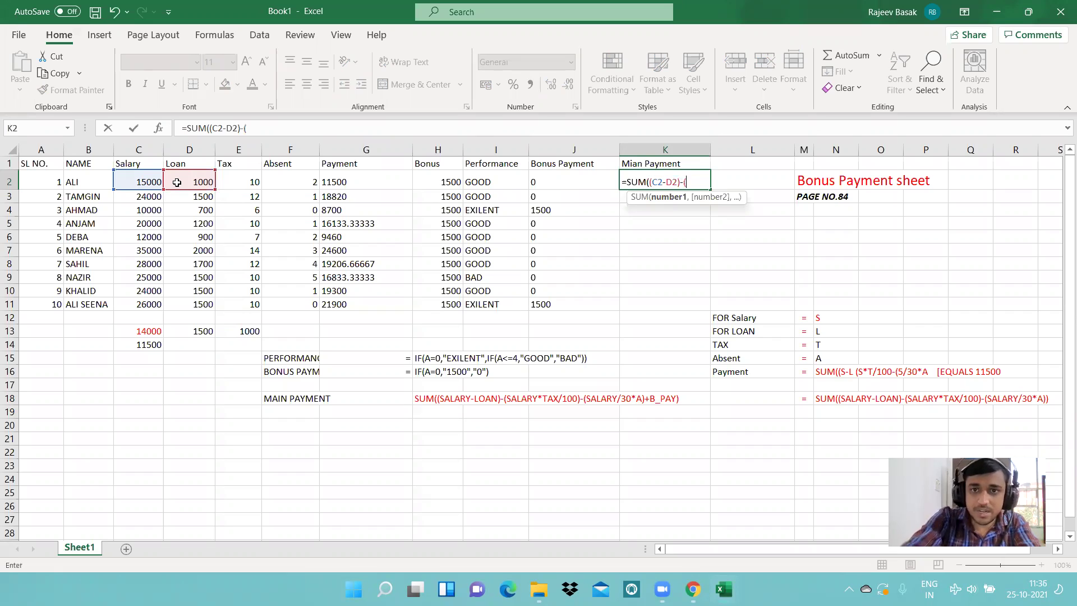
Extend the K2 formula with the tax deduction -(C2*E2/100), followed by -( for the next deduction.
type("-(")
left_click(146, 183)
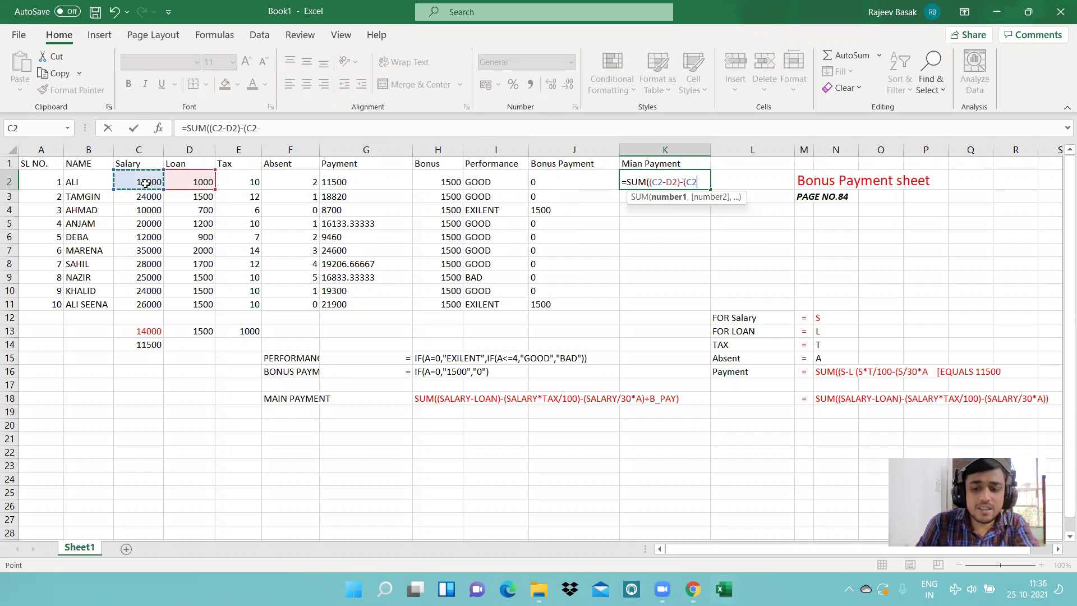
type("*")
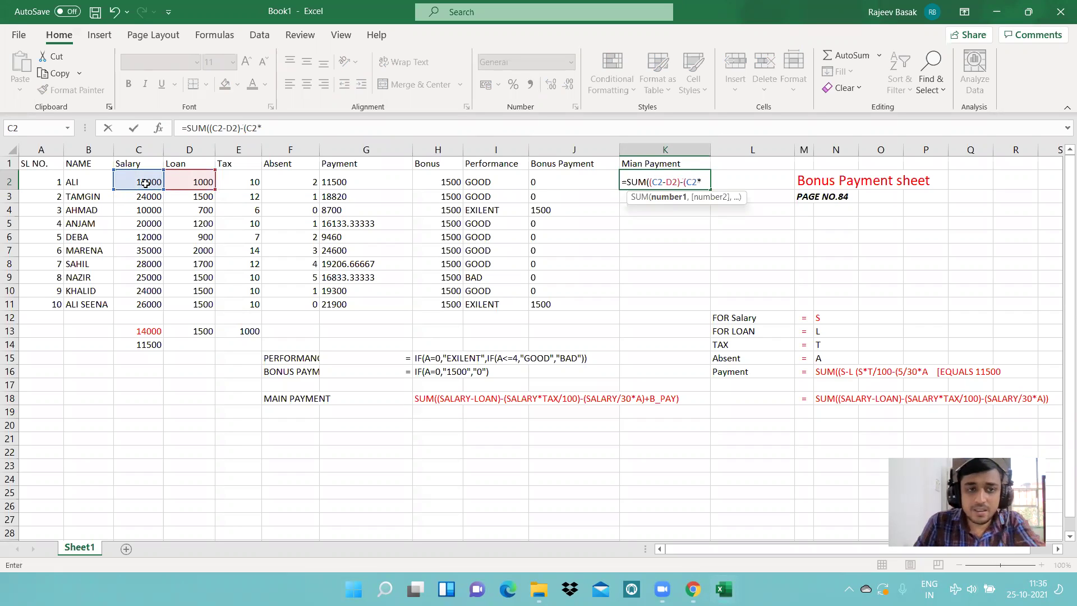
left_click(231, 181)
type("/")
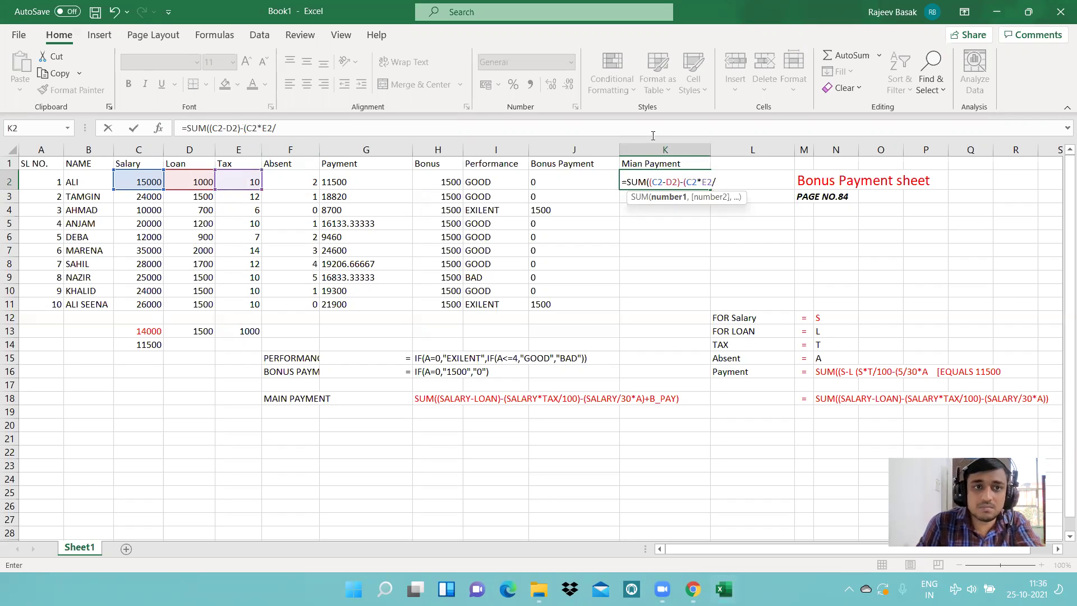
type("00)-(")
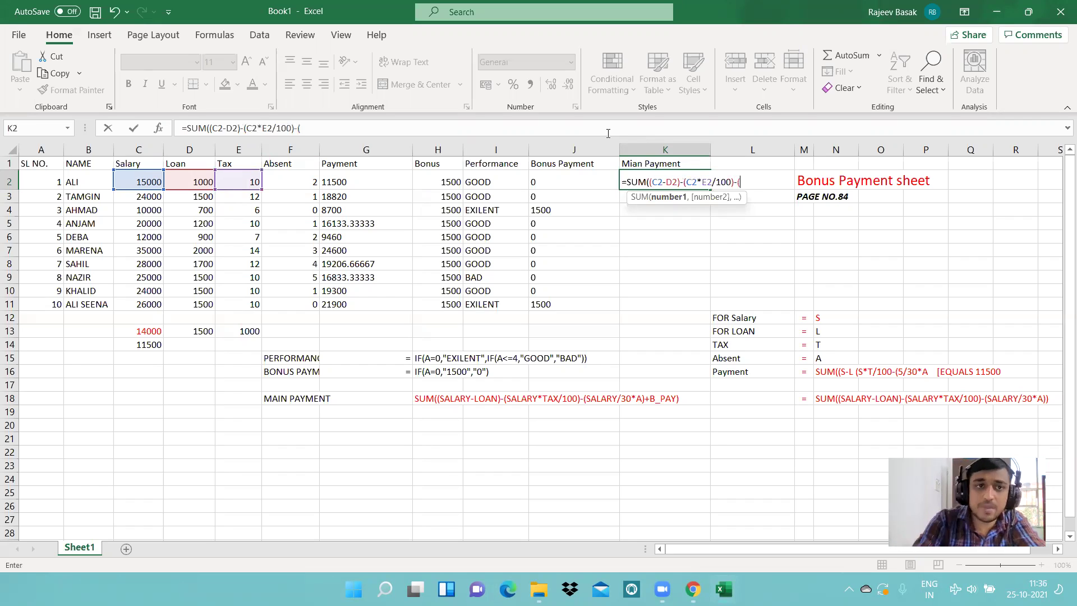
Complete the K2 formula with the absence deduction C2/30*F2 and the bonus payment +J2, and enter it.
left_click(135, 181)
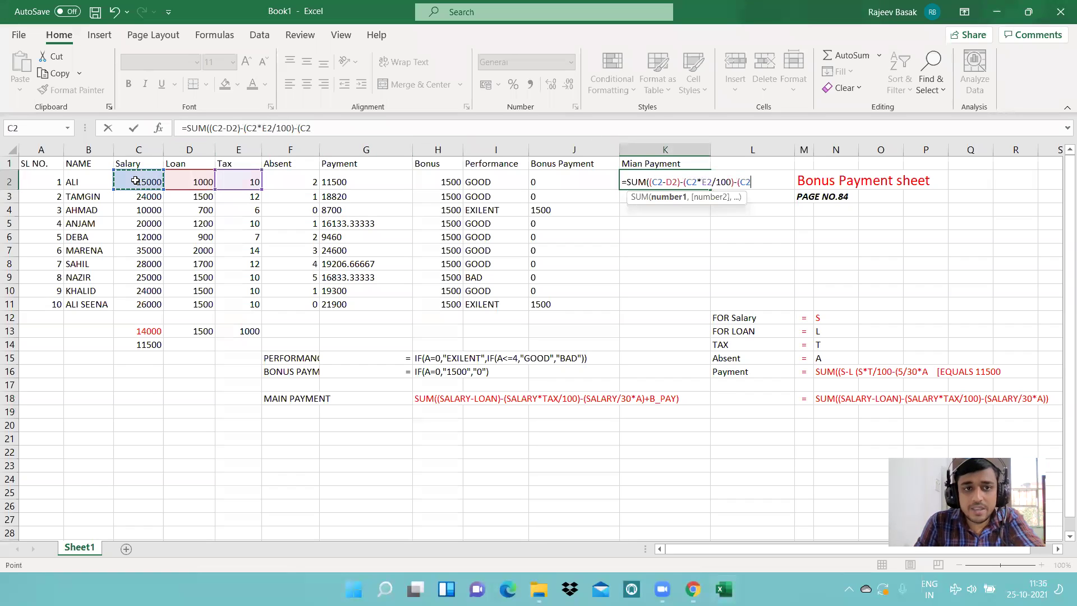
type("/30*")
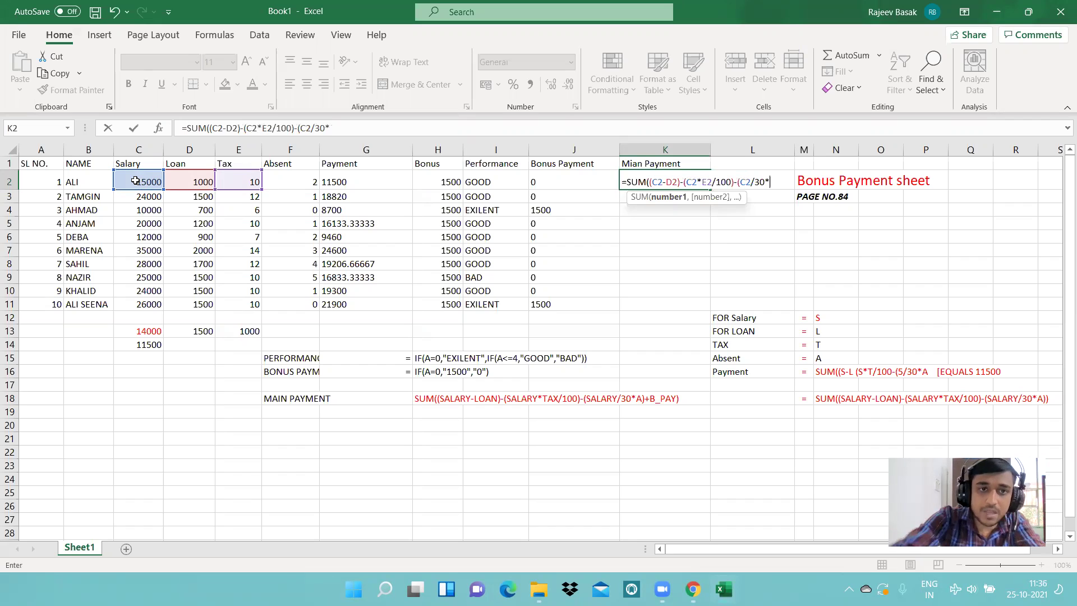
left_click(300, 179)
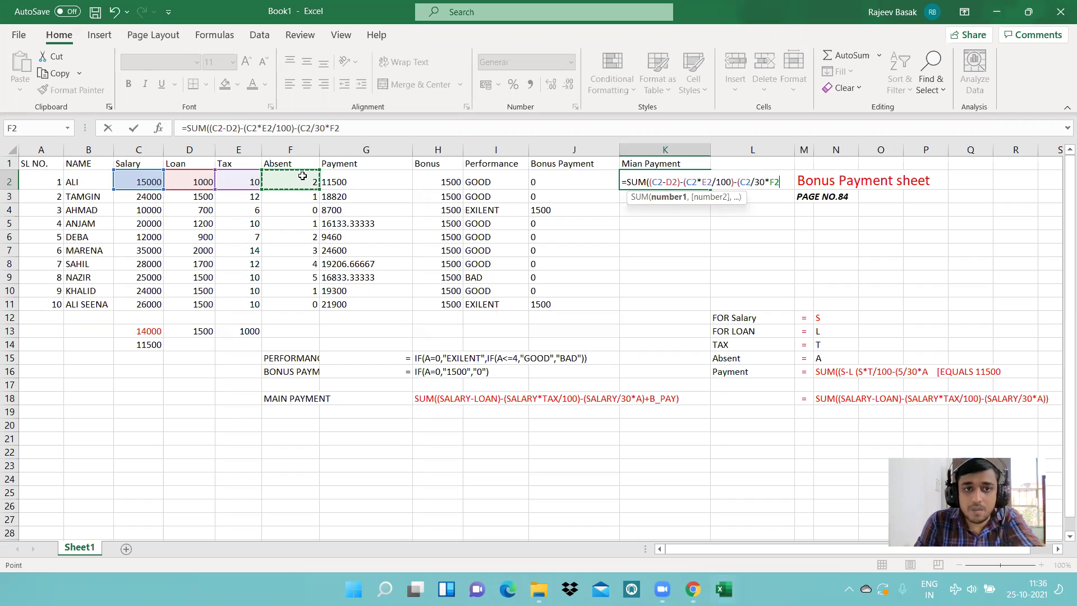
type(")")
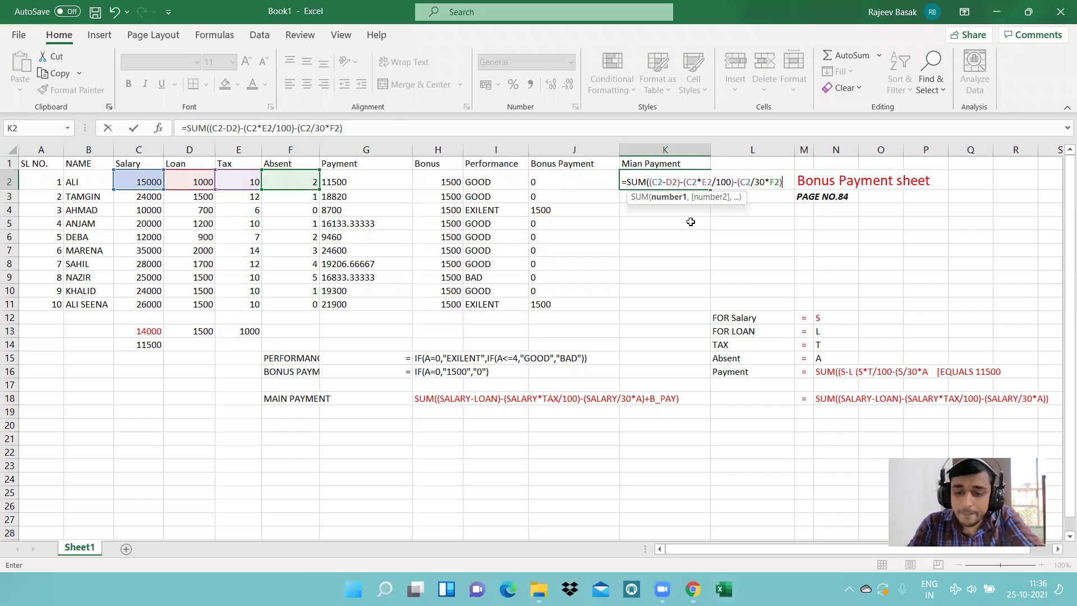
type("+")
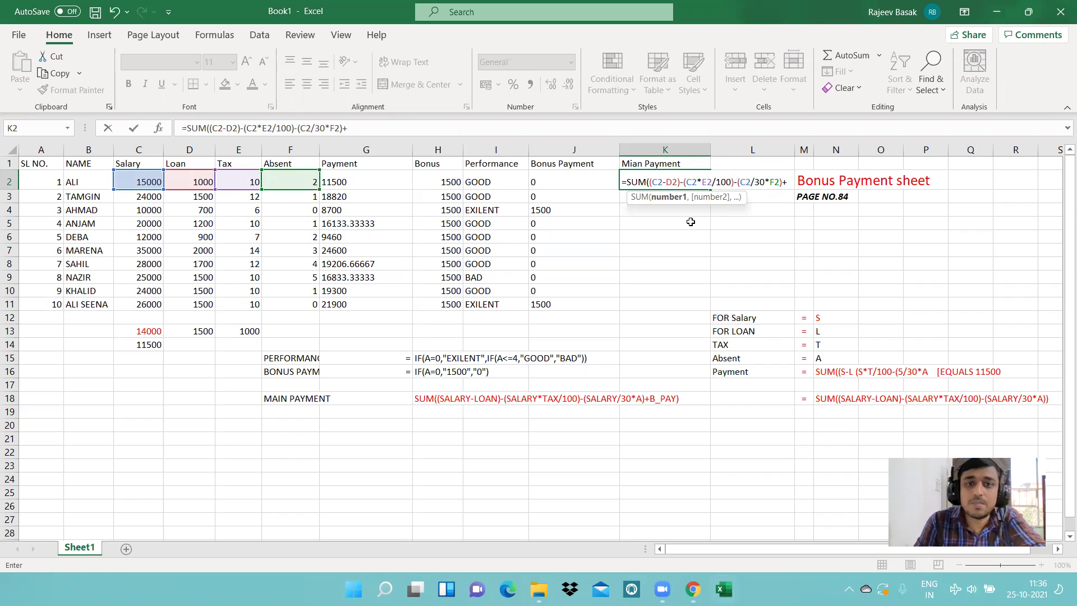
left_click(551, 180)
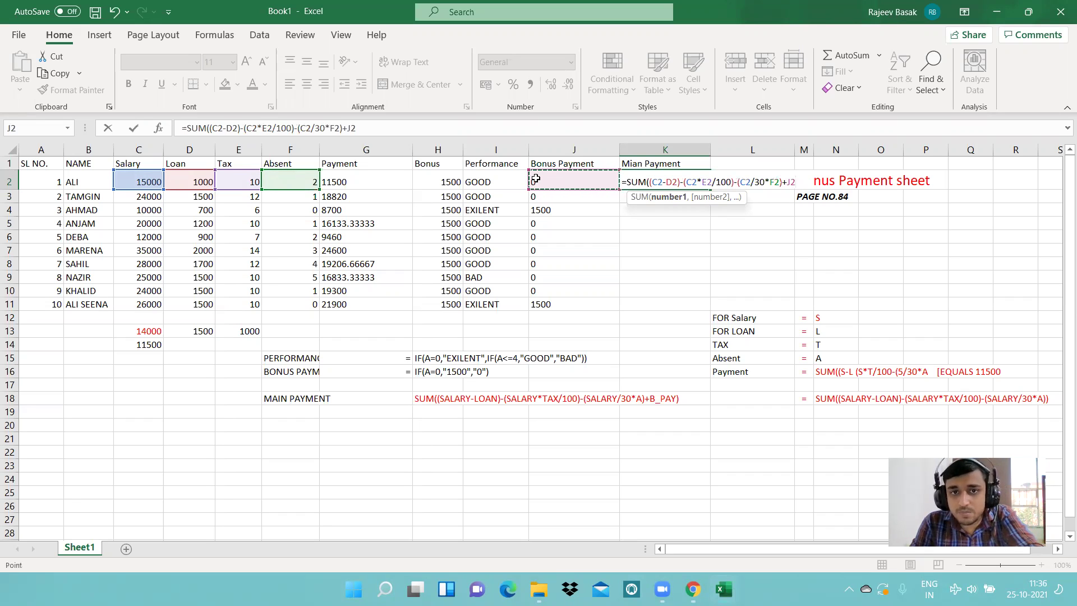
type(")")
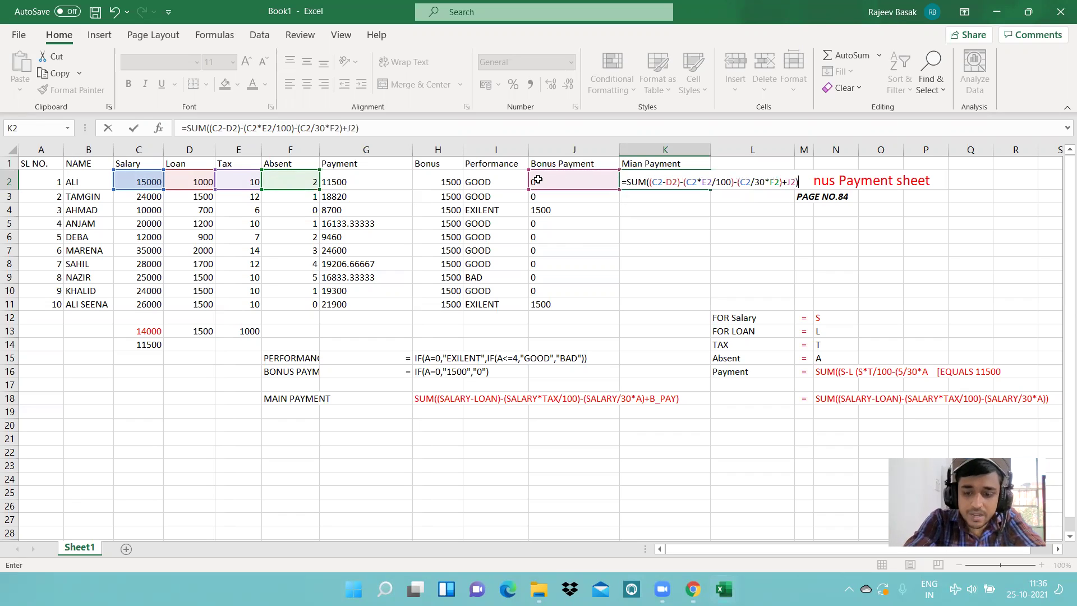
key("Return")
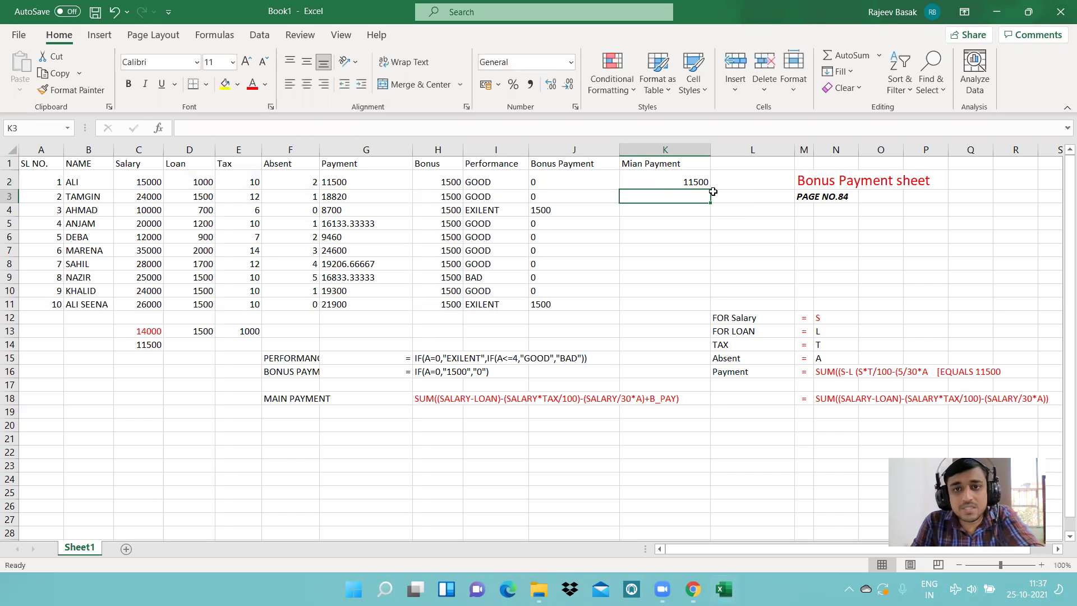
Check the bonus payments in J2 and J3 and the payment in G2 against the new main payment.
left_click(554, 182)
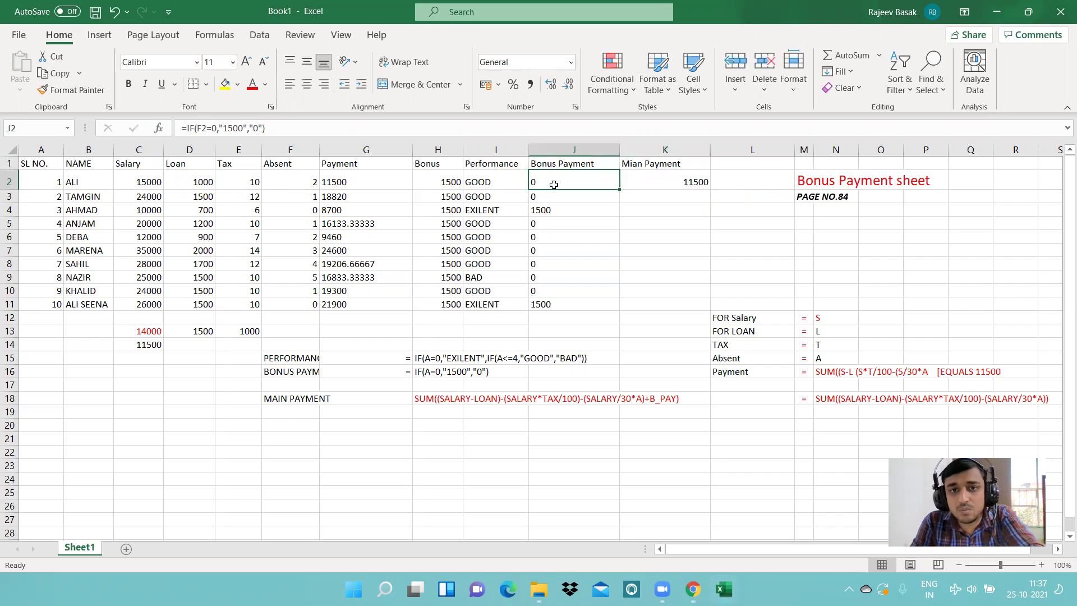
left_click(553, 195)
left_click(368, 180)
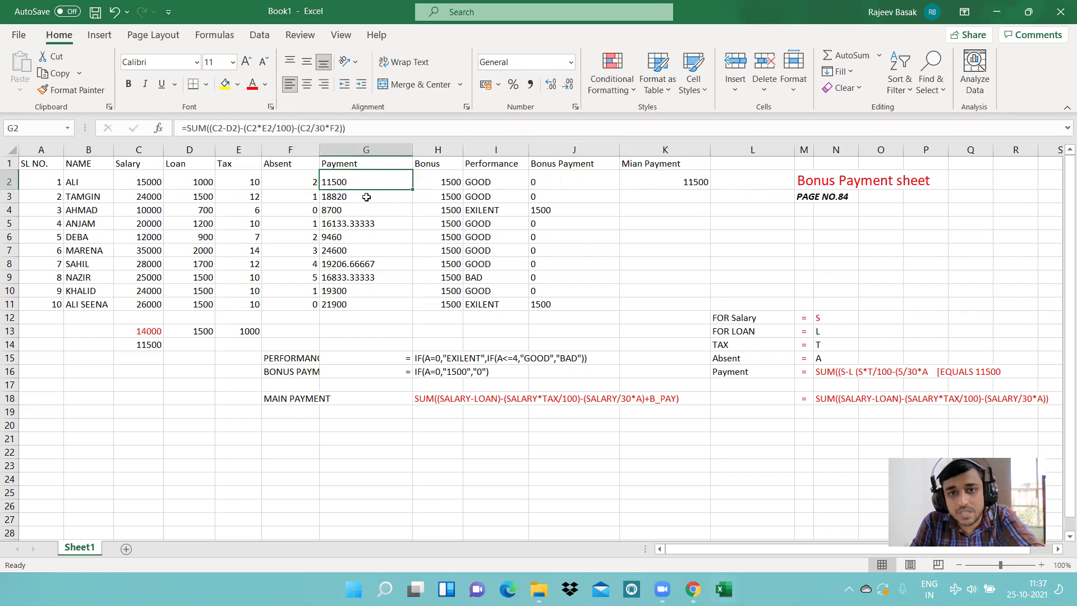
Start the main payment formula in K3 with =SUM((C3-D3)-(, using row 3's salary and loan.
left_click(662, 199)
type("=SUM")
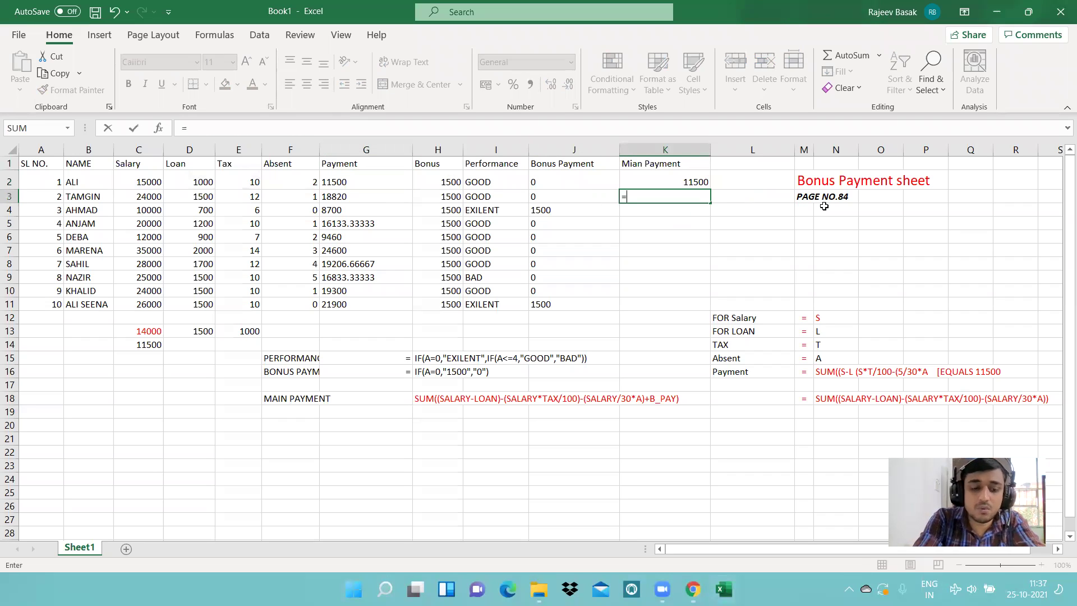
type("((")
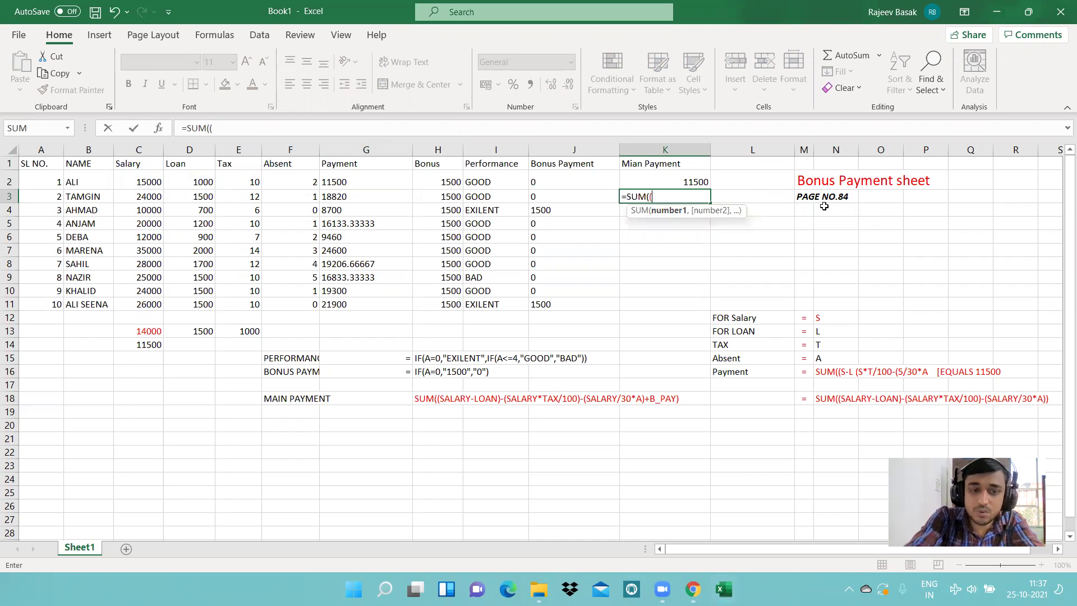
left_click(197, 197)
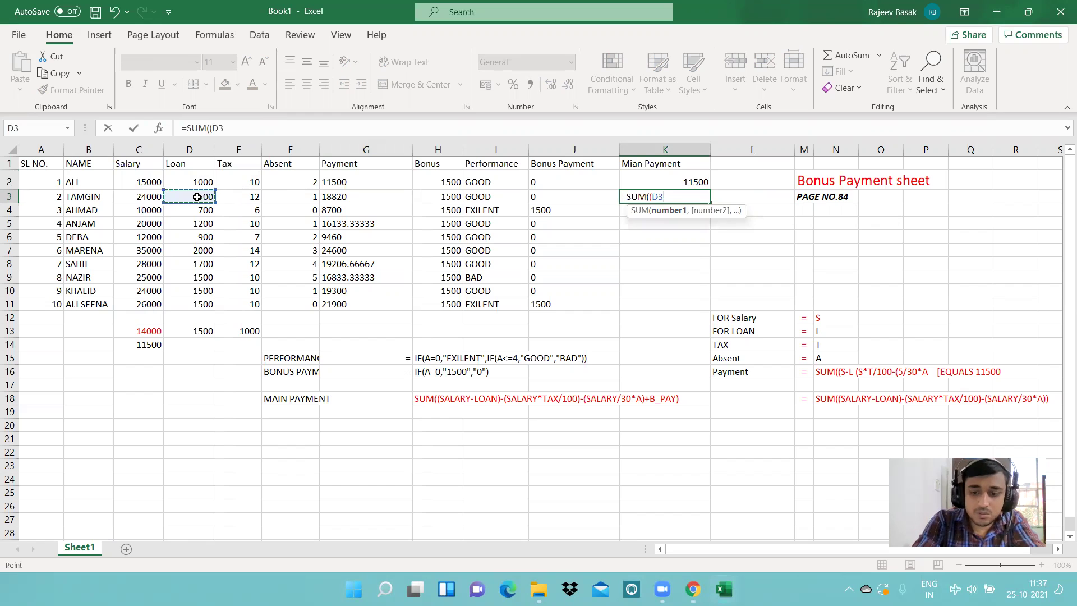
key("BackSpace")
key("BackSpace")
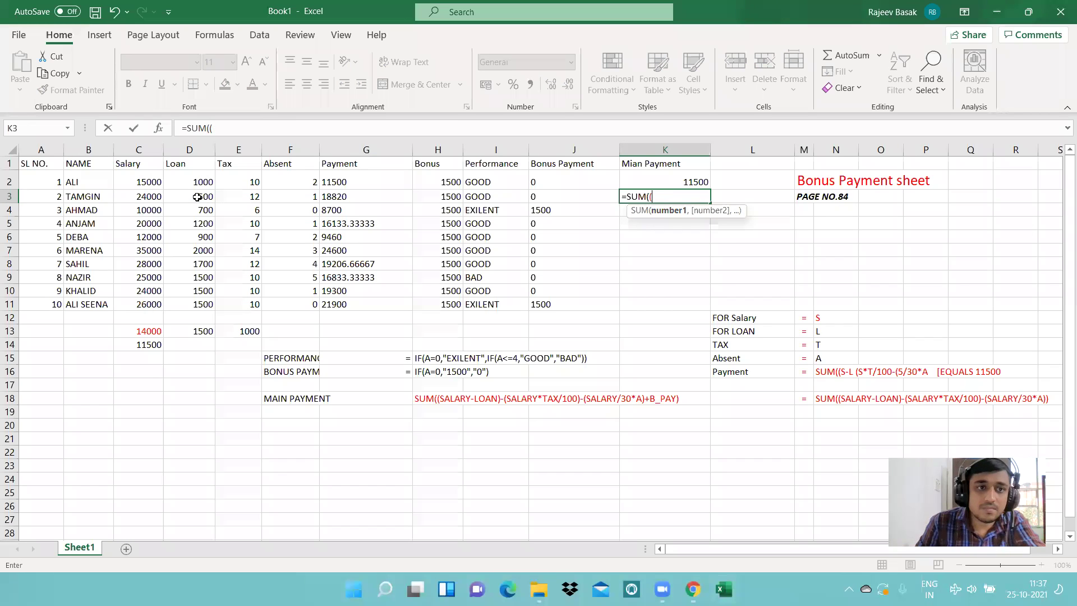
left_click(132, 195)
type("-")
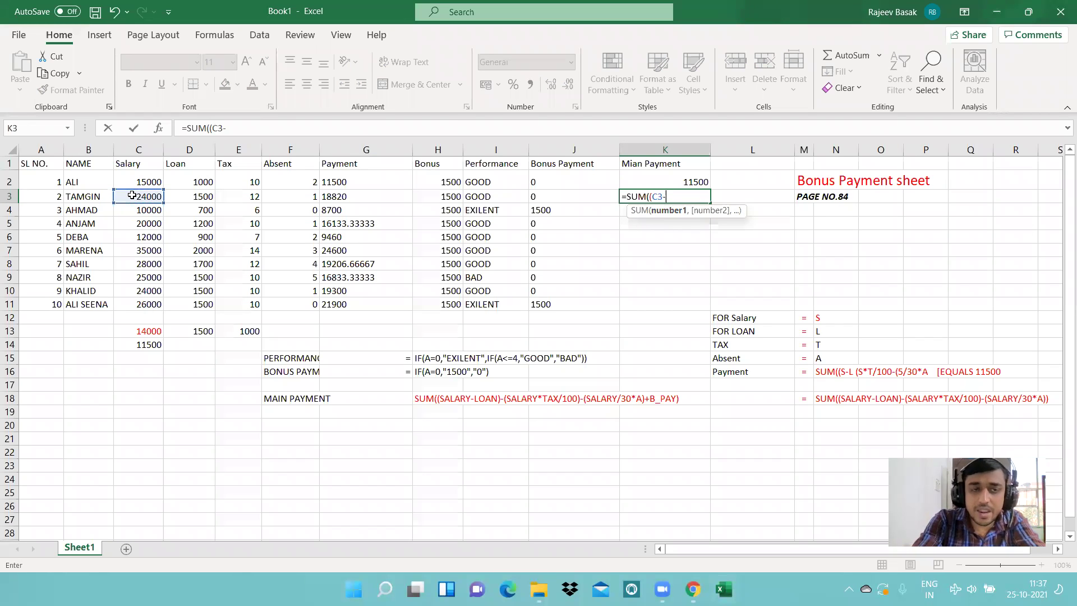
left_click(187, 194)
type(")-(")
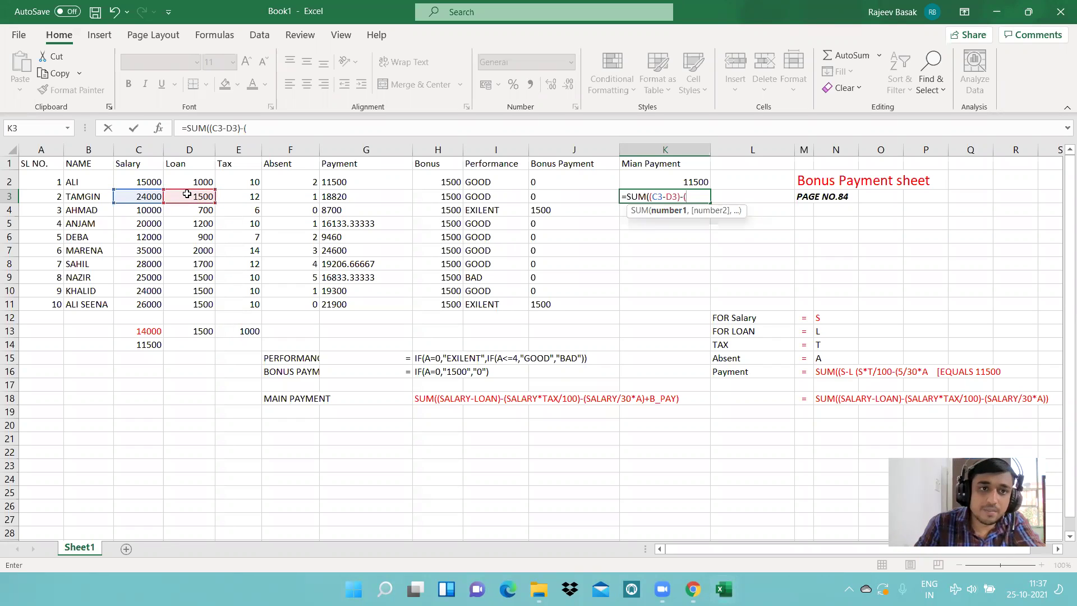
Try to extend the K3 formula with the tax deduction C3*E3/100 and the start of the absence deduction C3/30*.
left_click(143, 198)
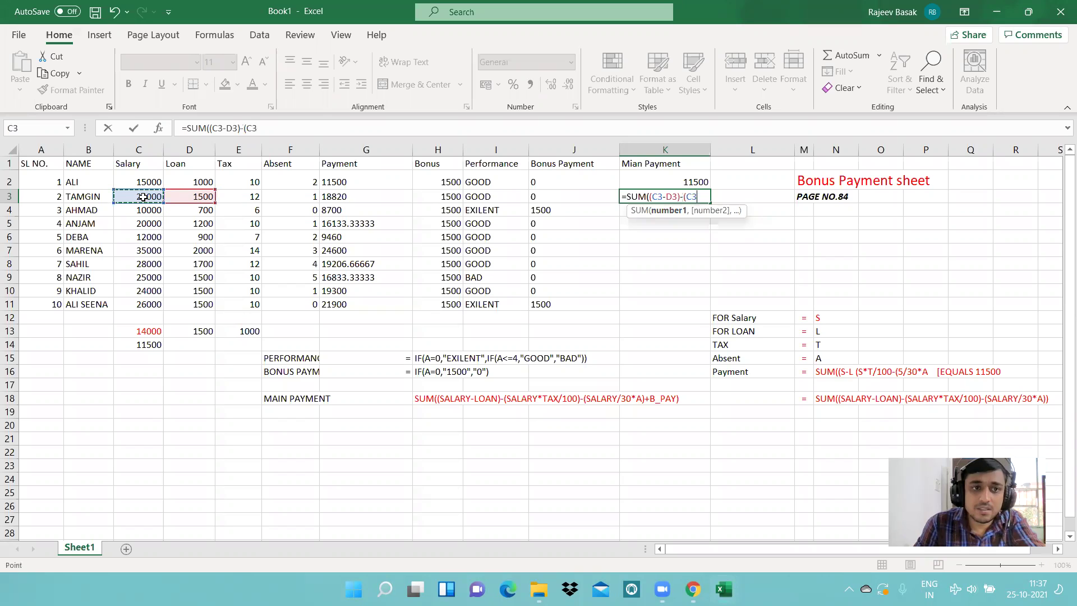
type("*")
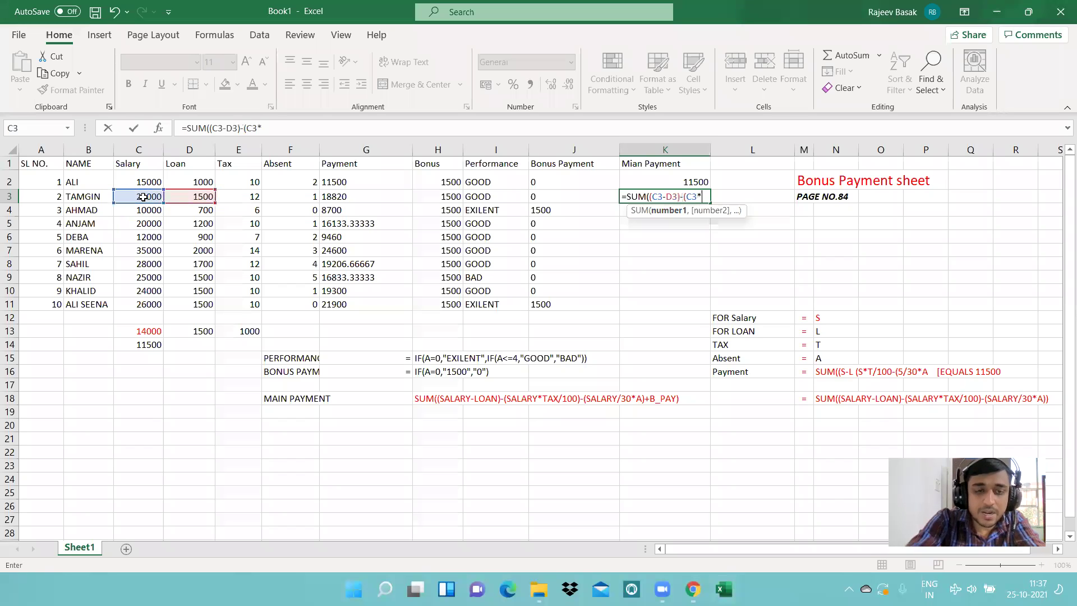
left_click(231, 193)
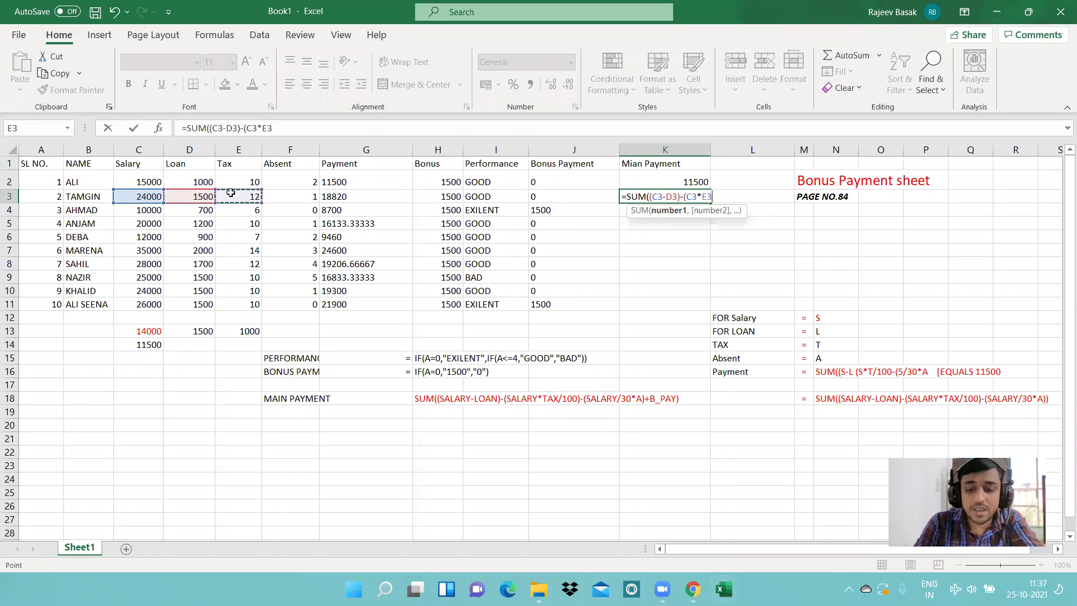
type("/100)-(")
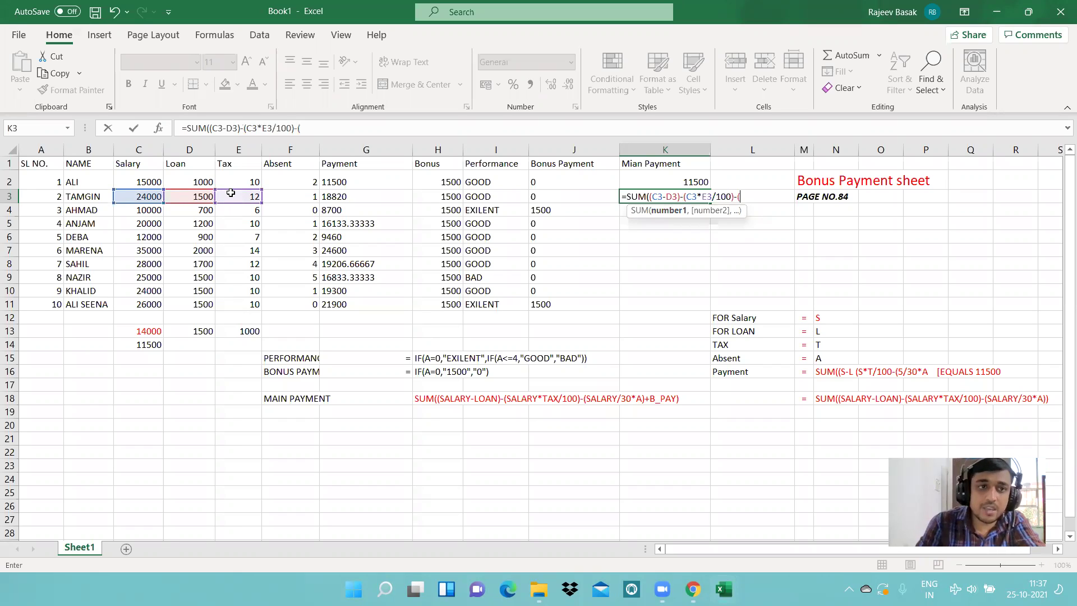
left_click(138, 195)
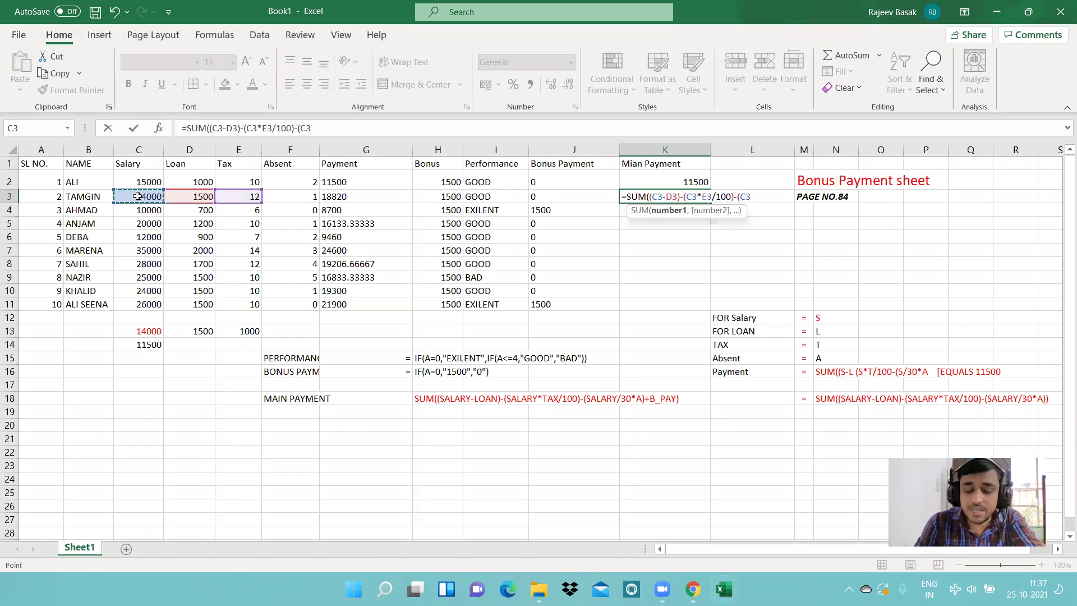
type("/3")
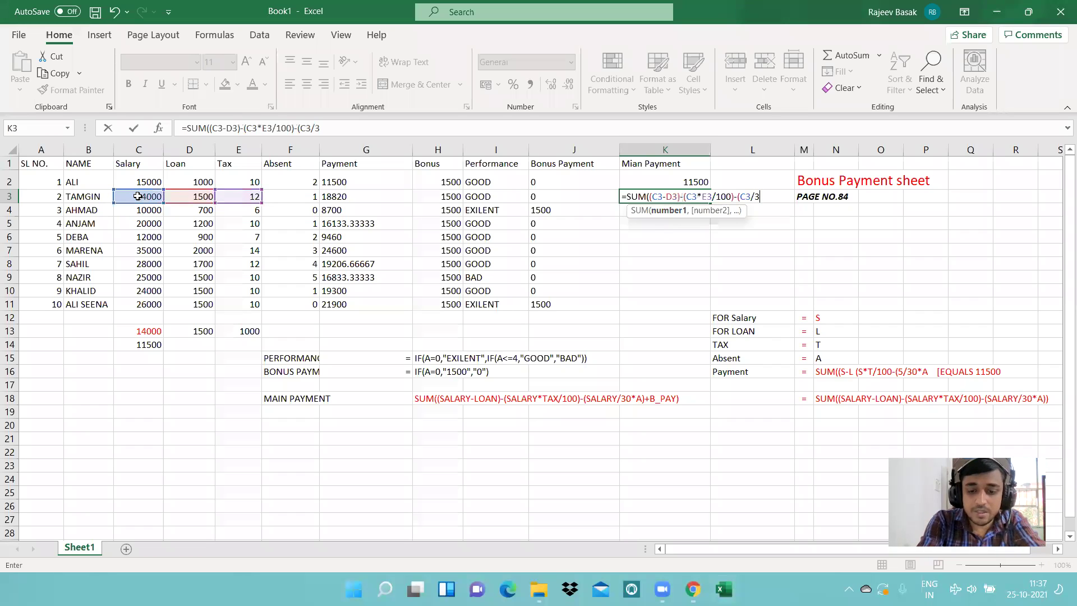
type("0*")
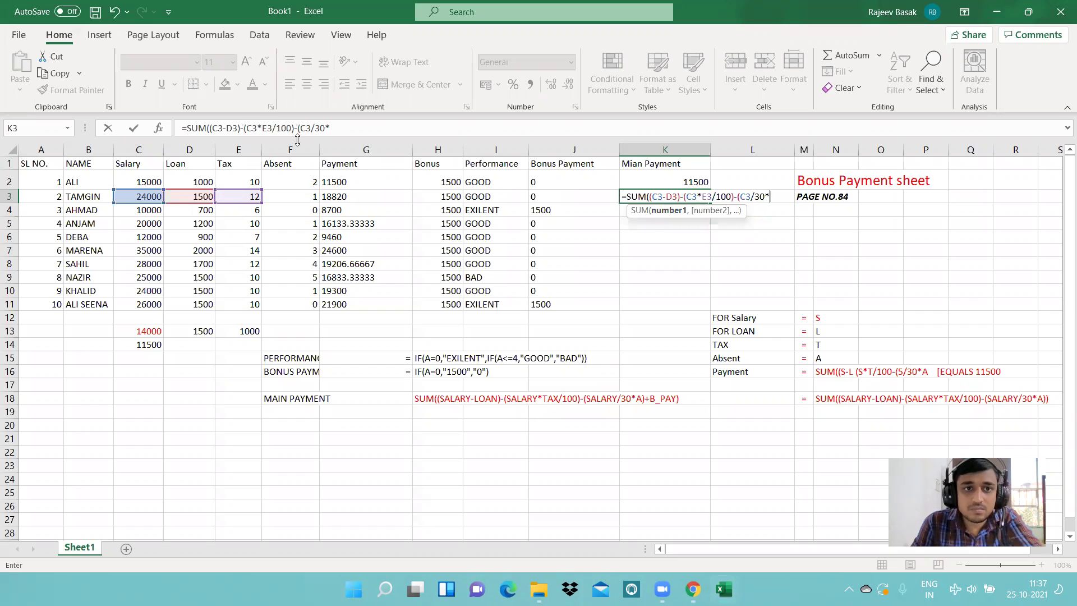
Remove the tax and absence deductions from the K3 formula, back to =SUM((C3-D3)-.
key("BackSpace")
key("BackSpace")
key("BackSpace")
key("BackSpace")
key("BackSpace")
key("BackSpace")
key("BackSpace")
key("BackSpace")
key("BackSpace")
key("BackSpace")
key("BackSpace")
key("BackSpace")
key("BackSpace")
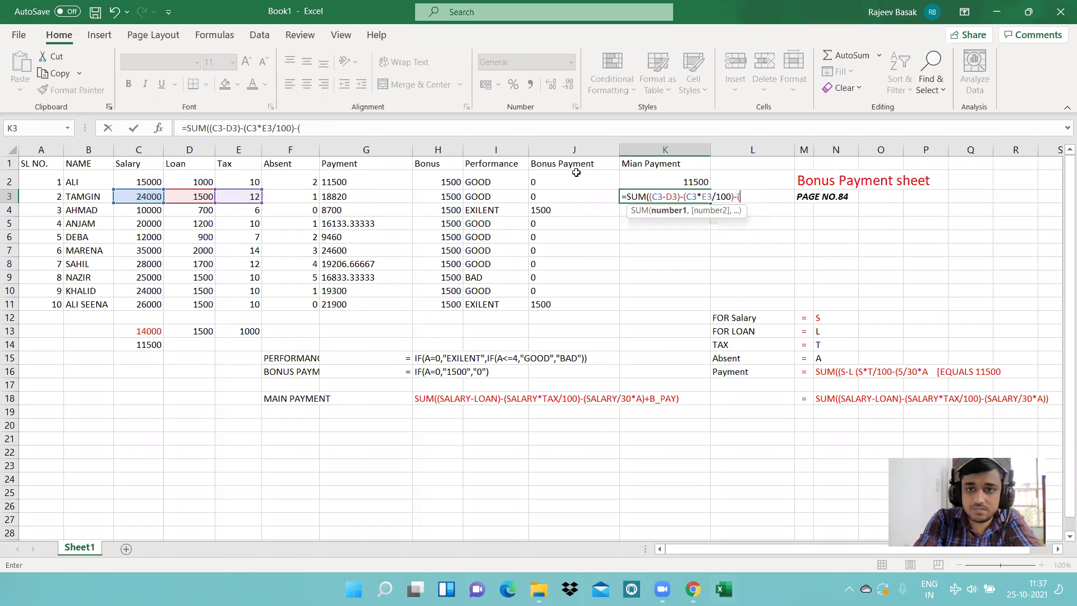
key("BackSpace")
key("BackSpace")
key("BackSpace")
key("BackSpace")
key("BackSpace")
key("BackSpace")
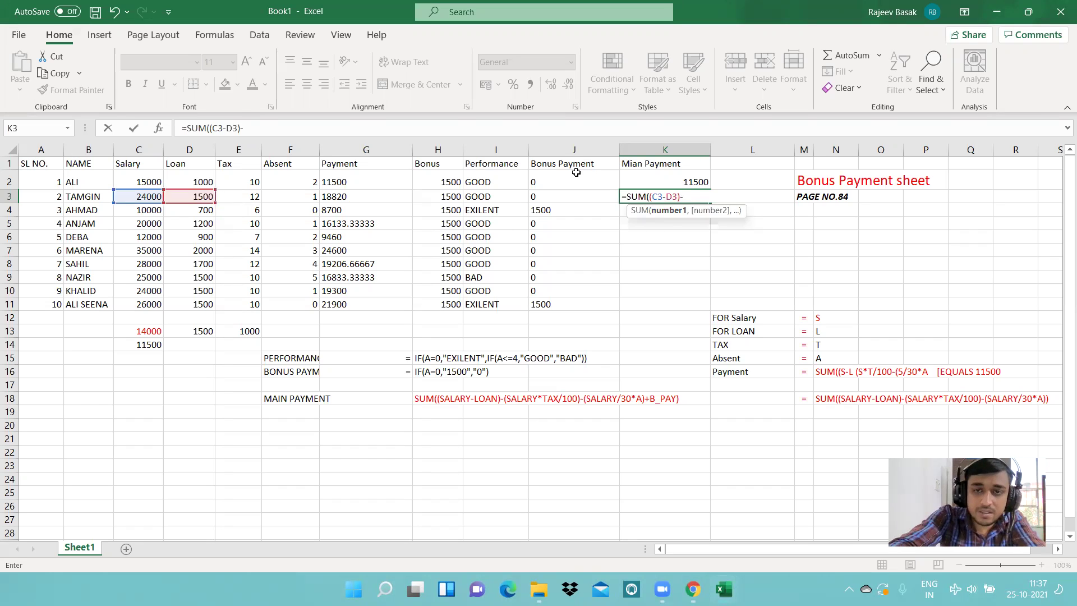
Add the tax deduction (C3*E3/100) to the K3 formula and open the next deduction with -(.
left_click(122, 197)
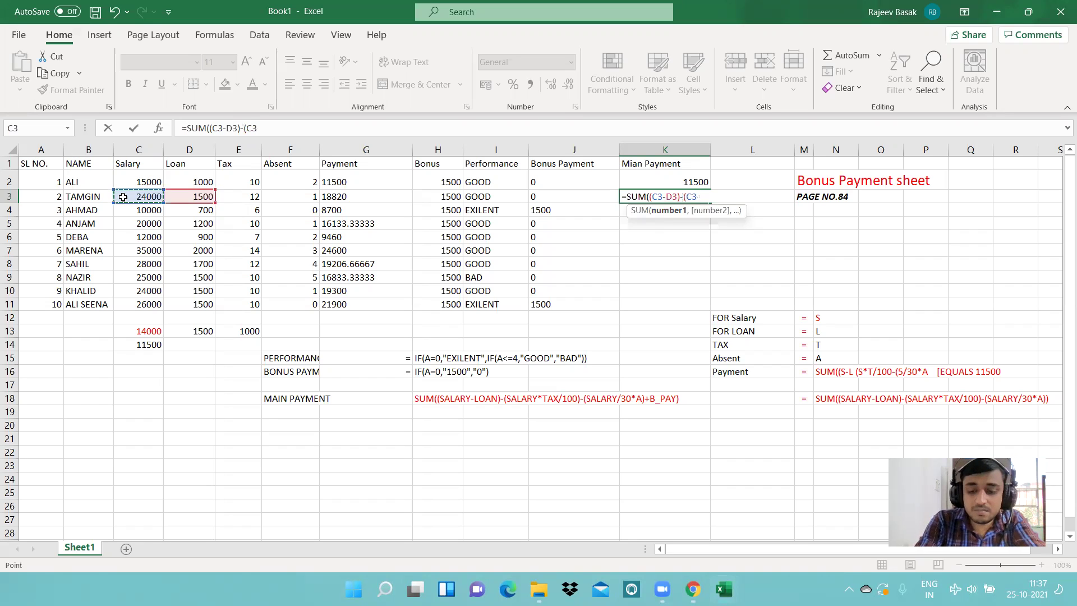
type("*")
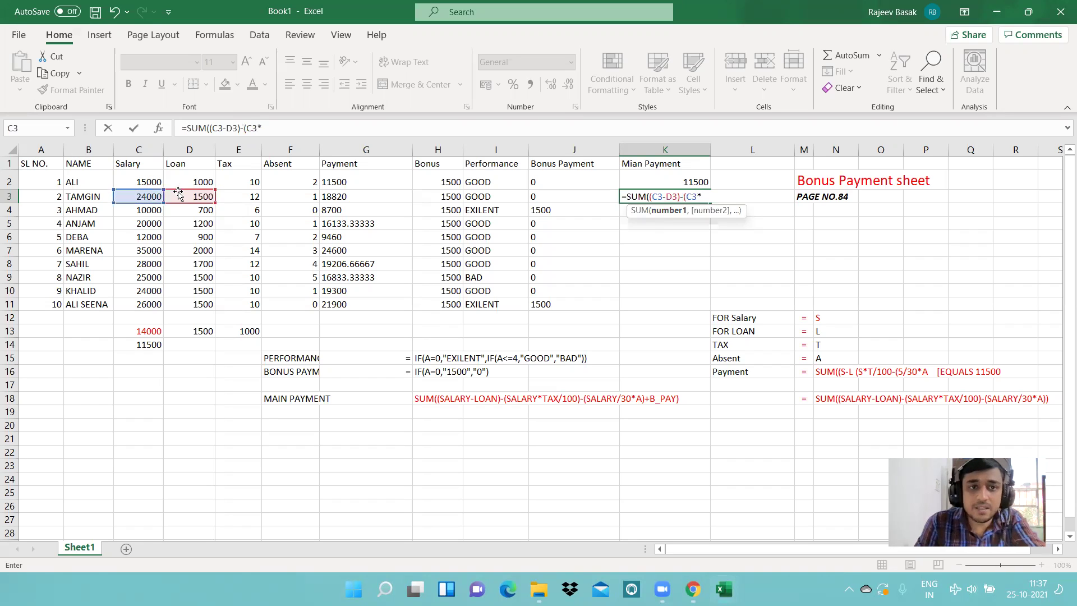
left_click(244, 198)
type("/100)-(")
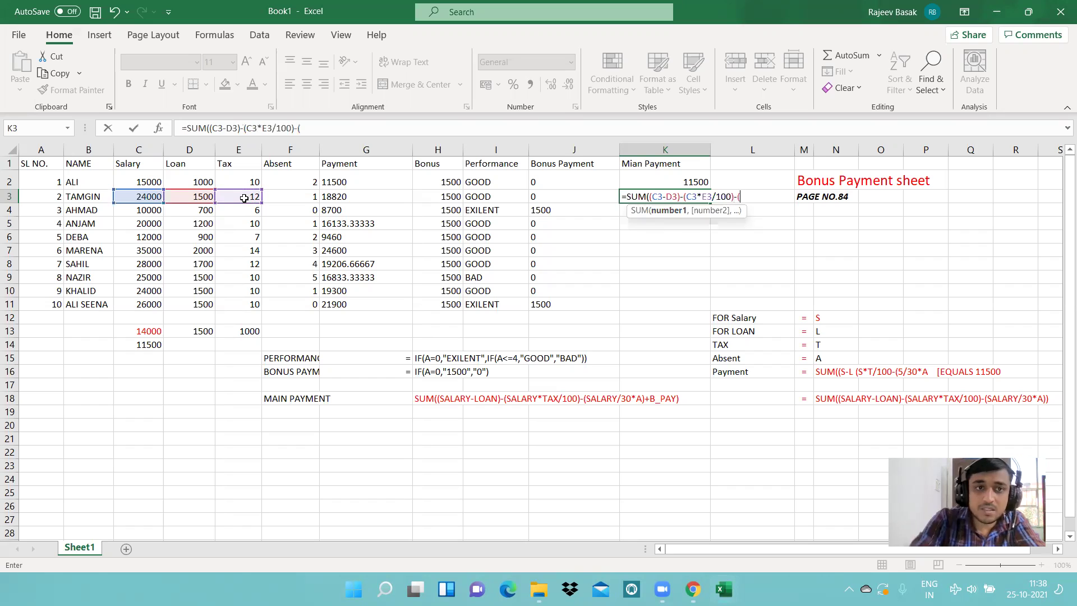
Complete the K3 formula with the absence deduction C3/30*F3 and the bonus payment +J3, and enter it.
left_click(156, 195)
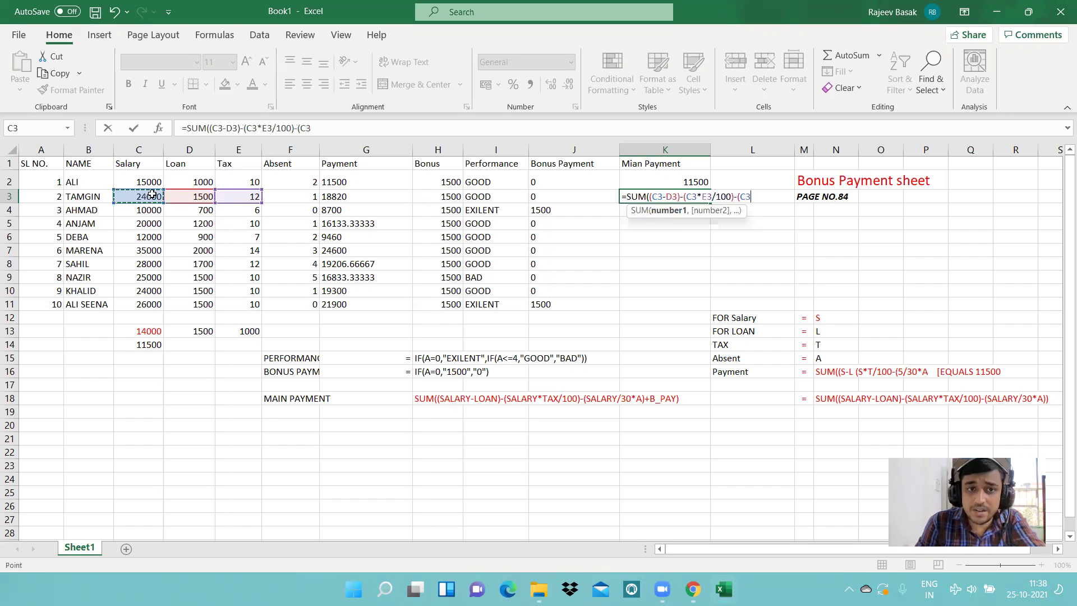
type("/3")
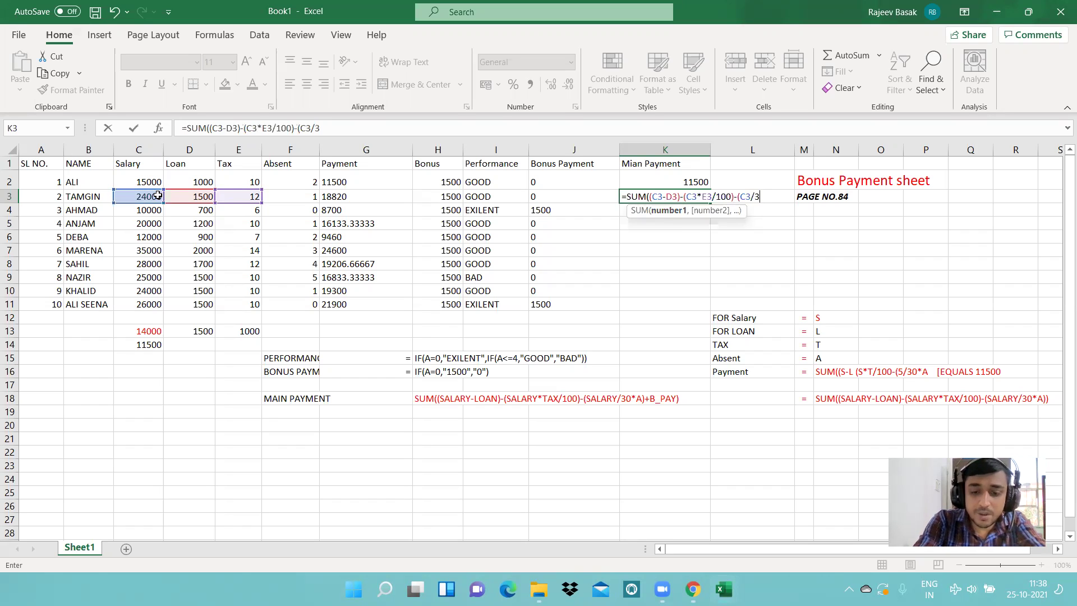
type("0*")
left_click(300, 196)
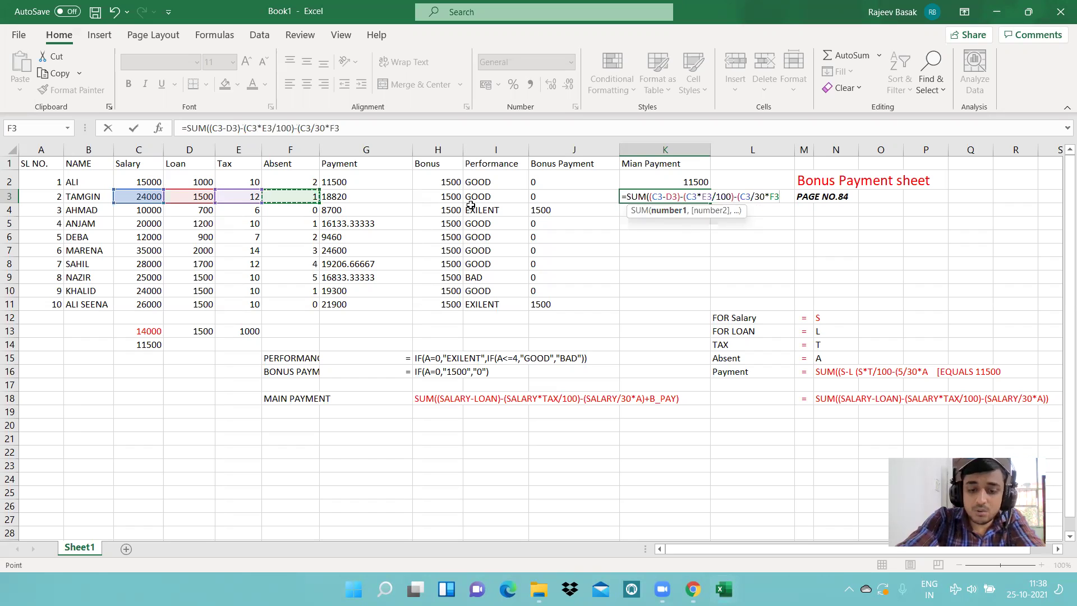
type(")")
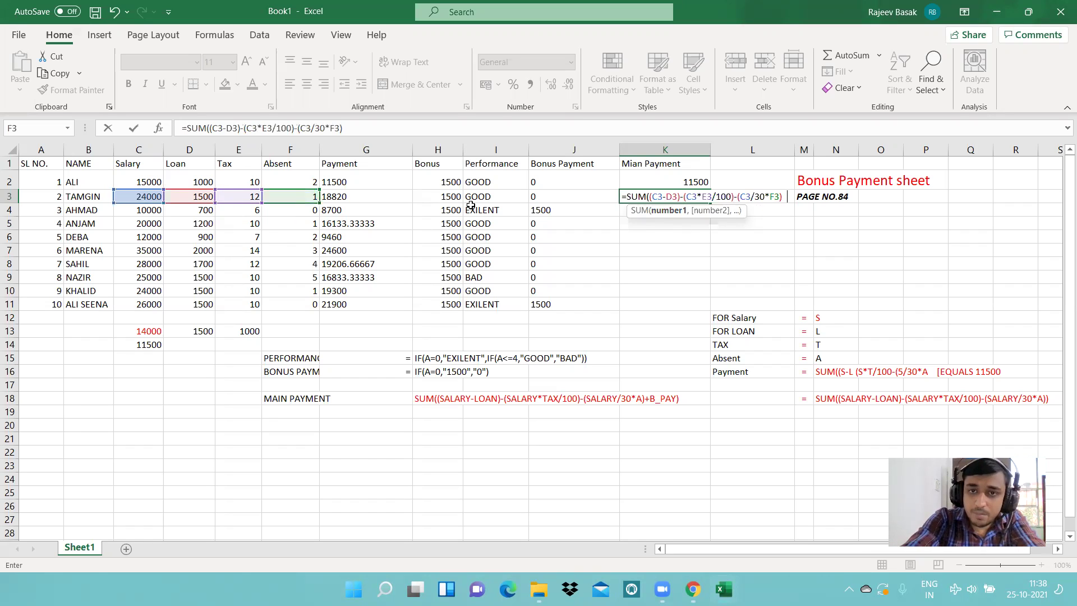
type("+")
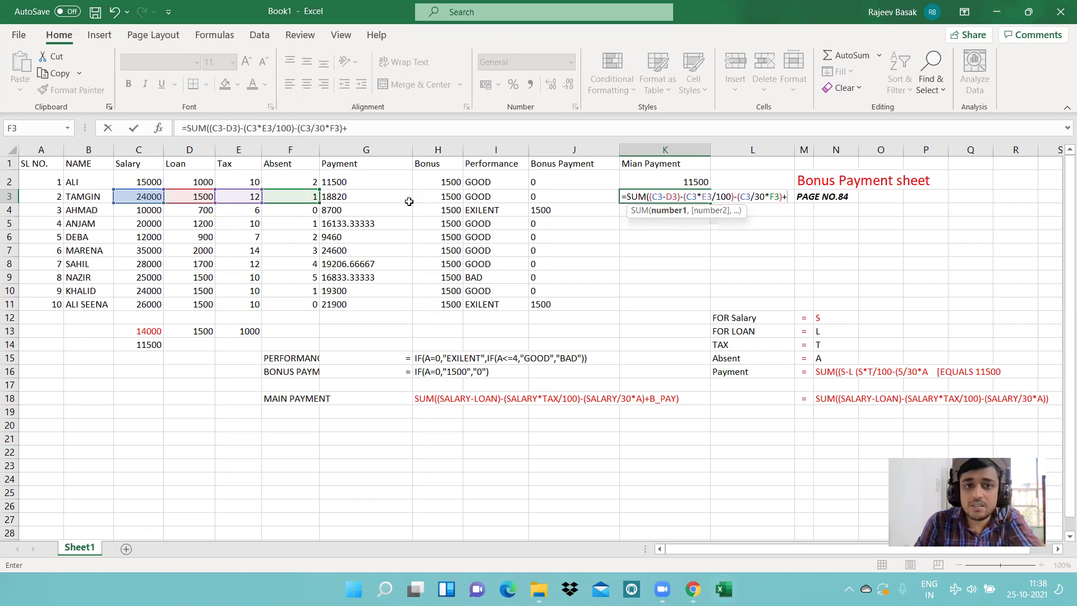
left_click(541, 197)
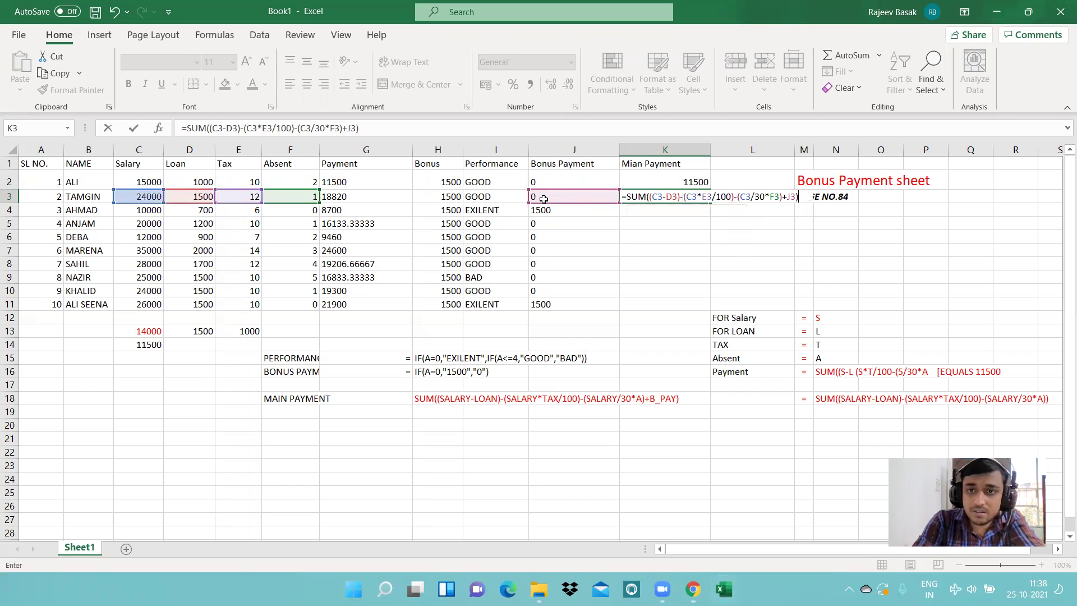
key("shift+Return")
Check the payment in G3 against the main payment in K3, and review row 4's payment and bonus payment.
left_click(351, 200)
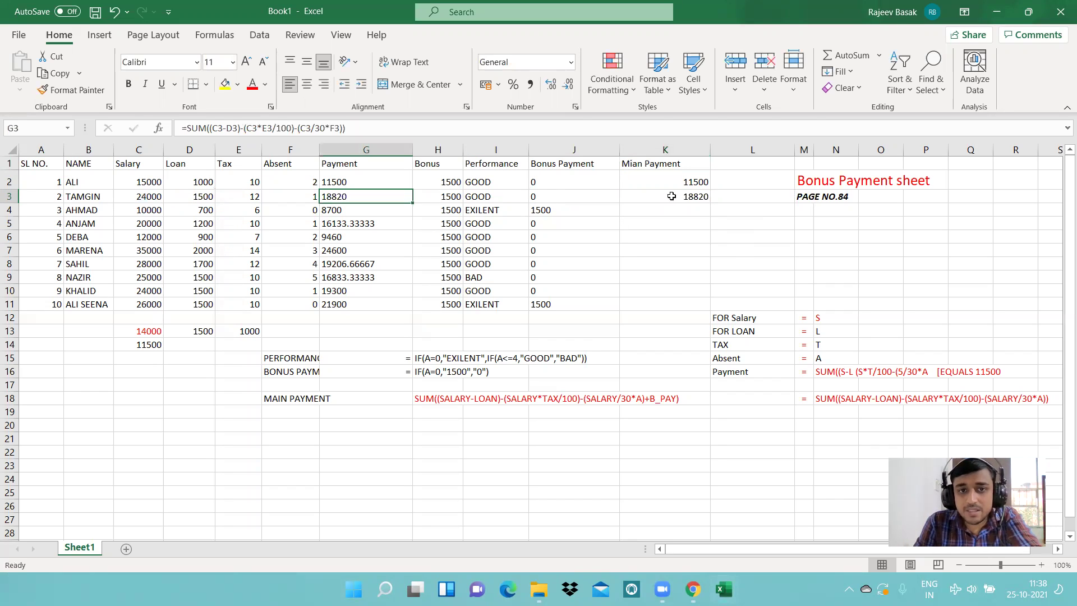
left_click(570, 206)
left_click(680, 214)
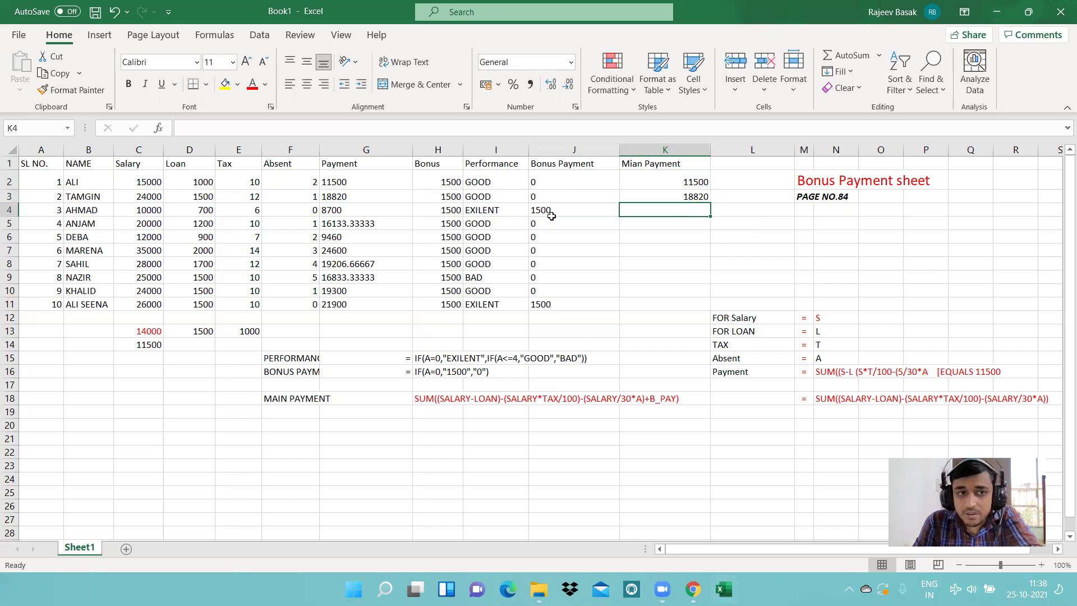
left_click(9, 210)
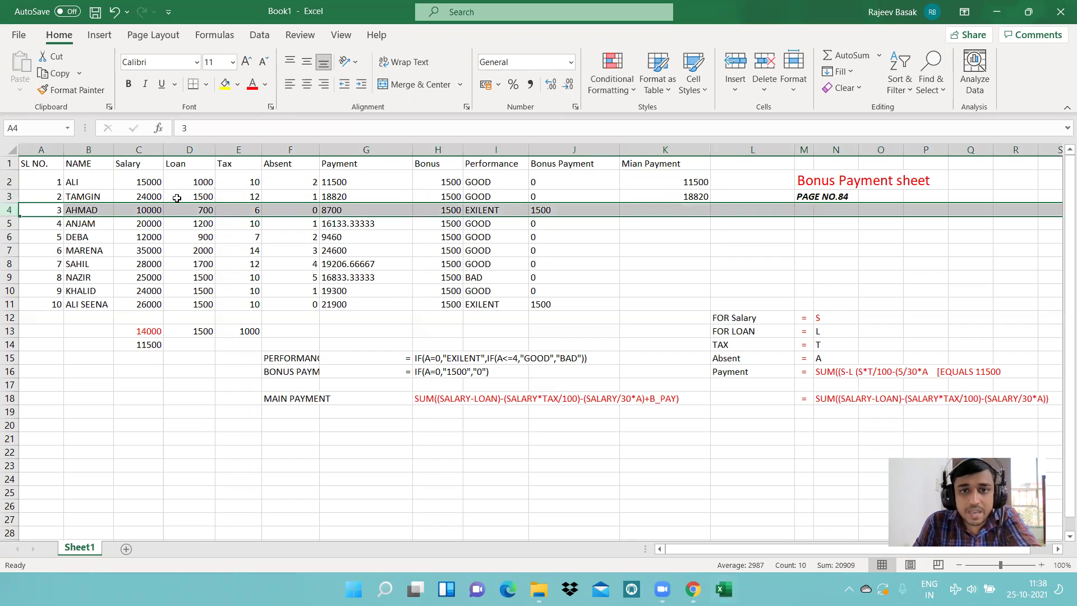
left_click(650, 211)
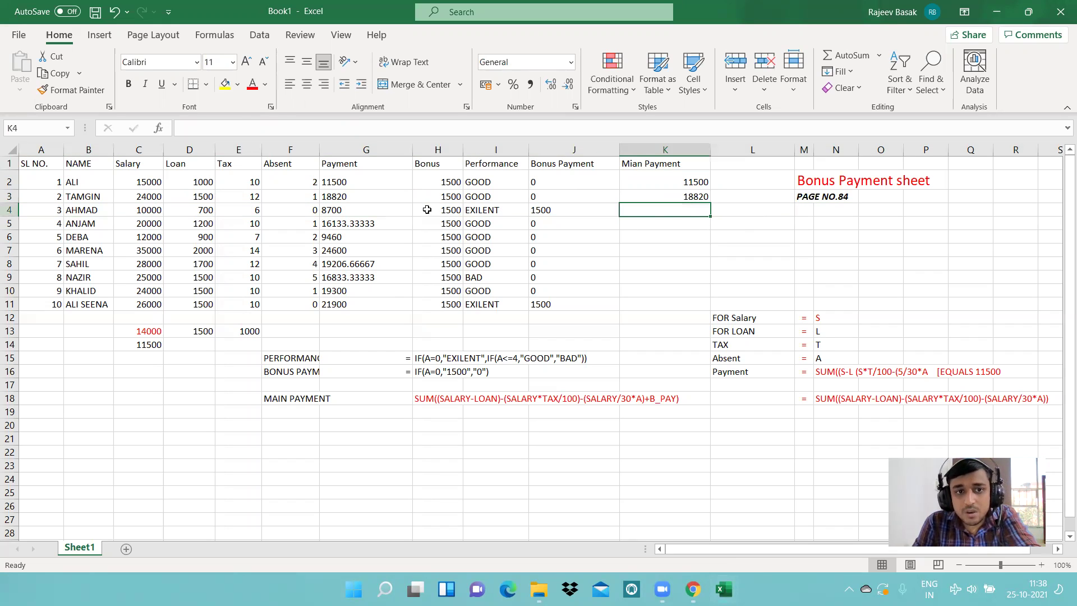
left_click(358, 211)
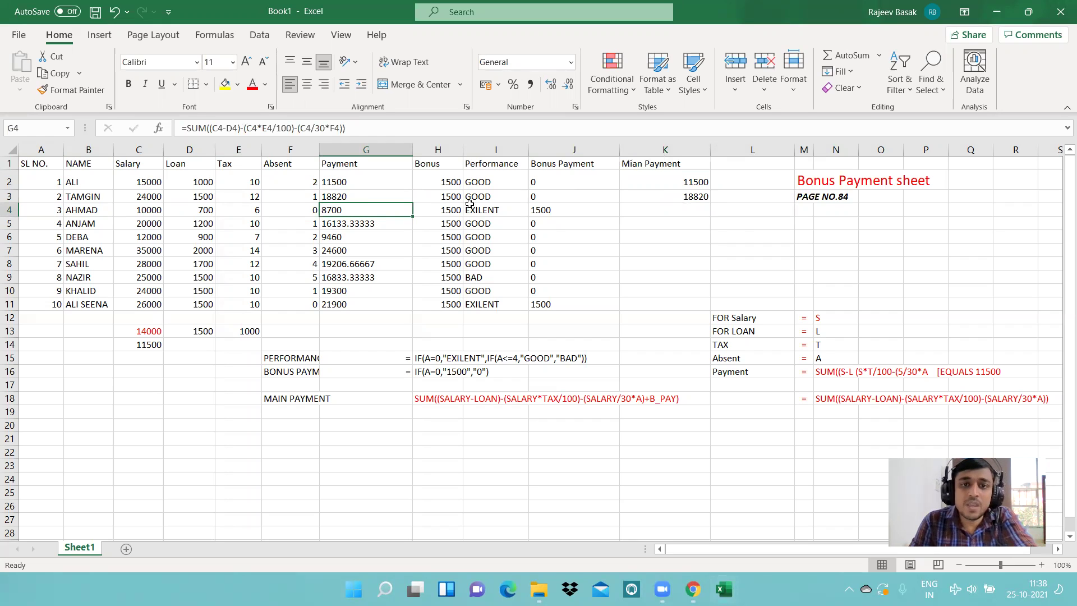
left_click(578, 212)
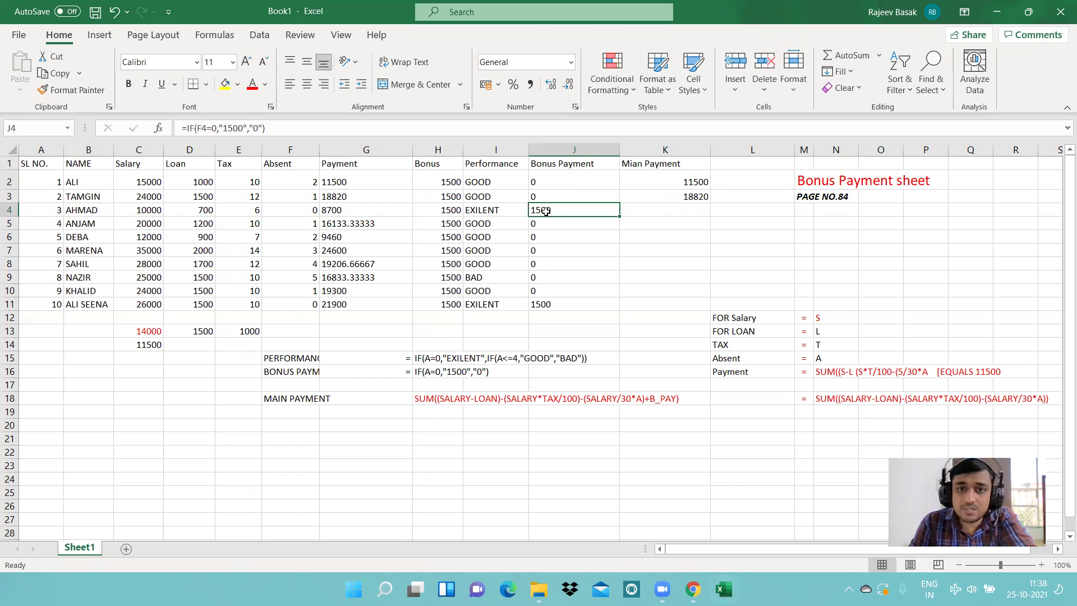
Start the main payment formula in K4 with =SUM((C4-D4)-(, using row 4's salary and loan.
left_click(624, 212)
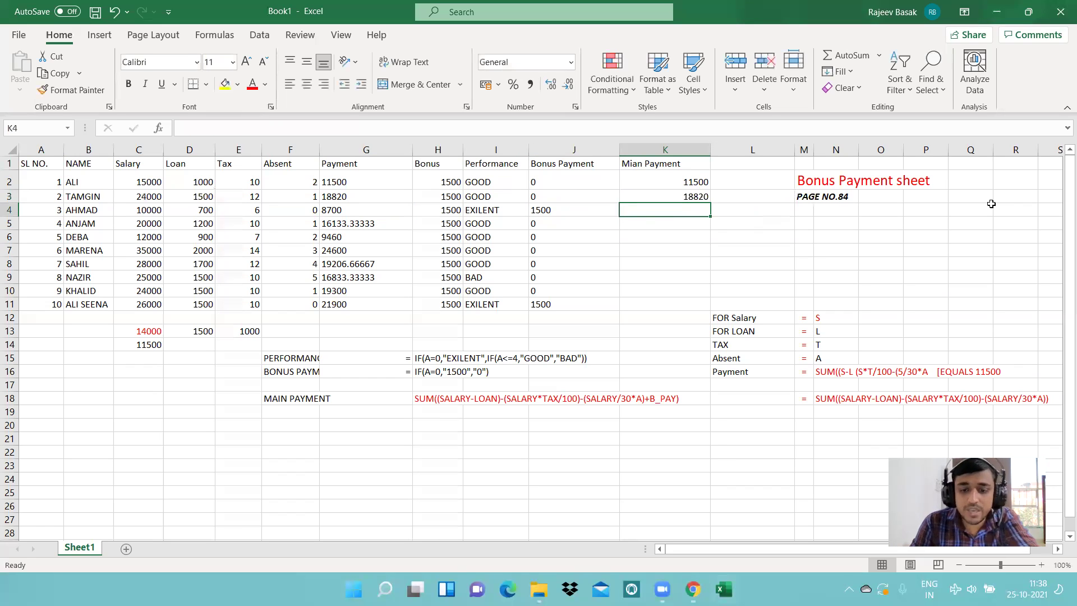
type("=SUM")
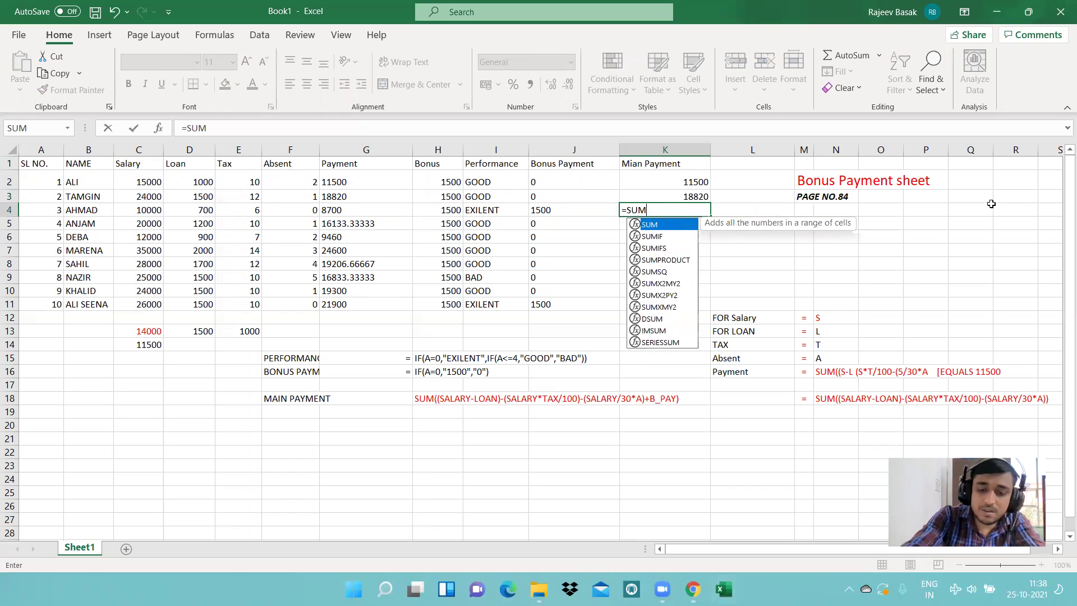
type("((")
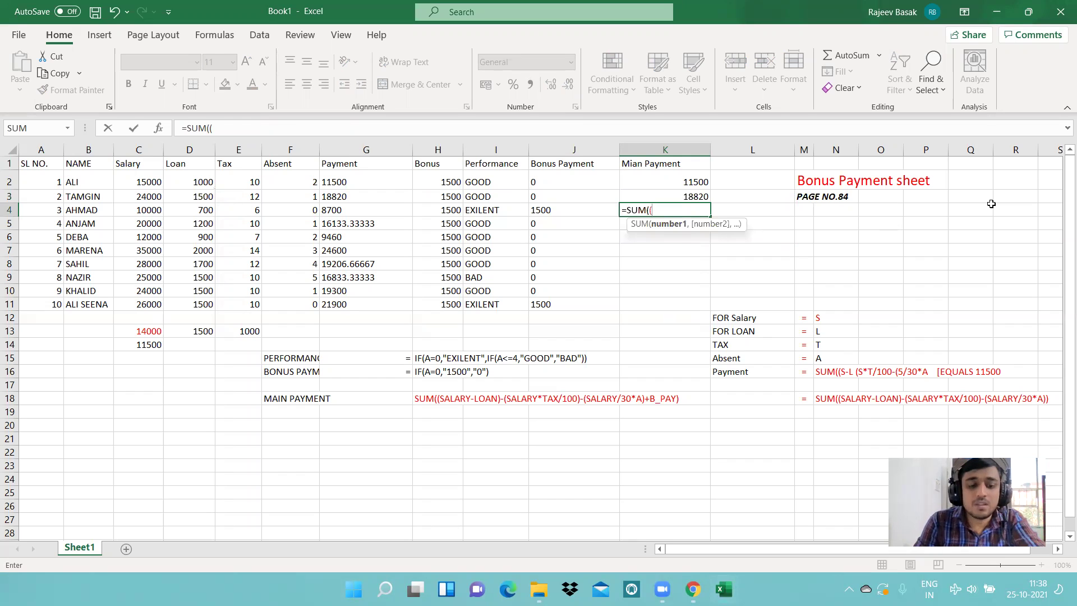
left_click(142, 211)
type("-")
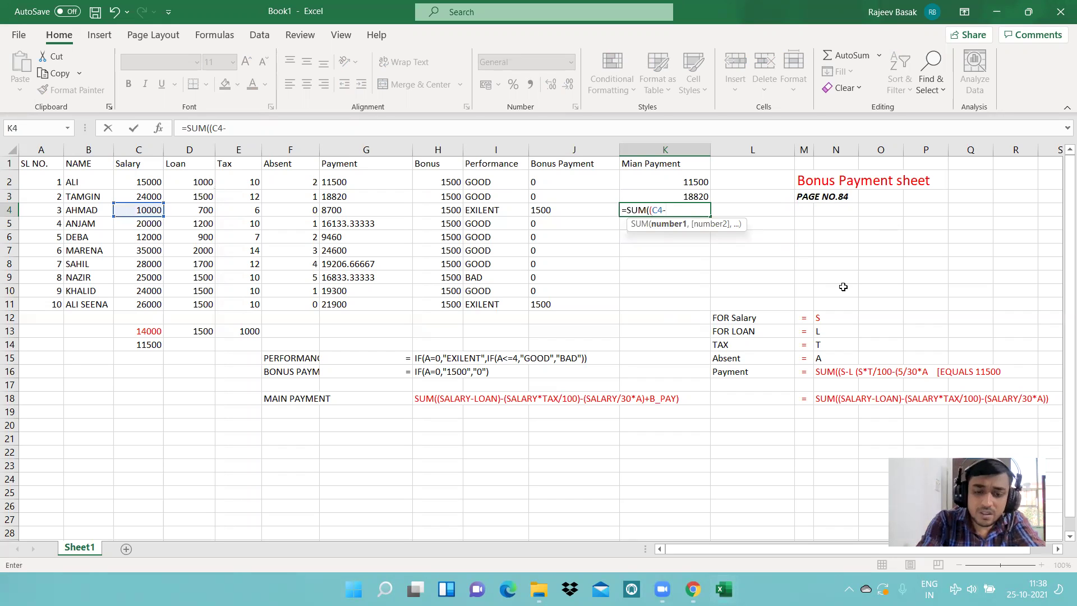
left_click(185, 212)
type(")-(")
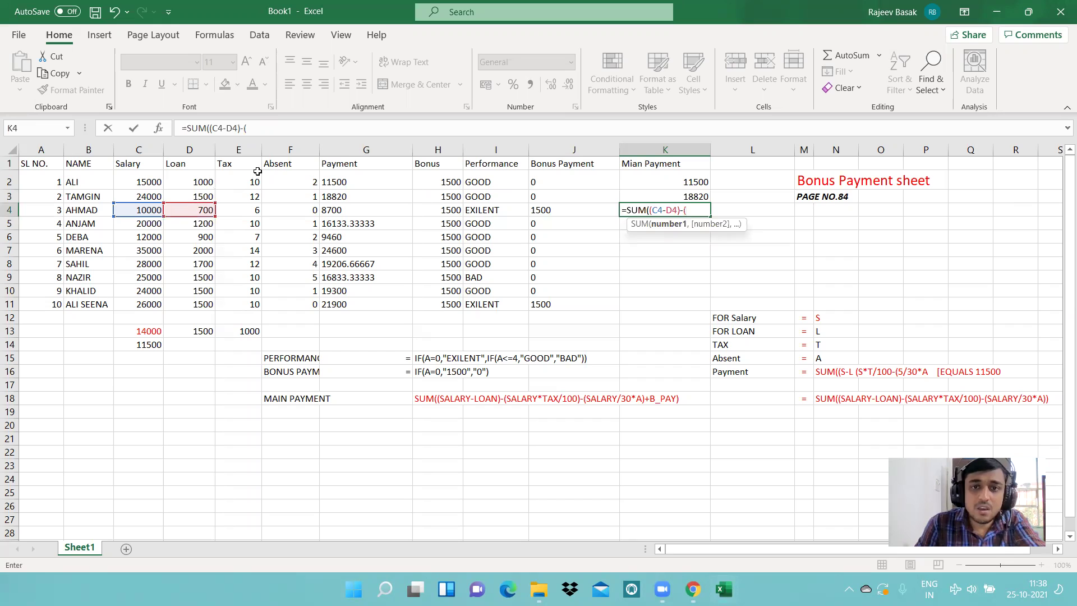
Add the tax deduction C4*E4/100 to the K4 formula and open the next deduction with -(.
key("Left")
key("Left")
key("Left")
key("Left")
key("Left")
key("Left")
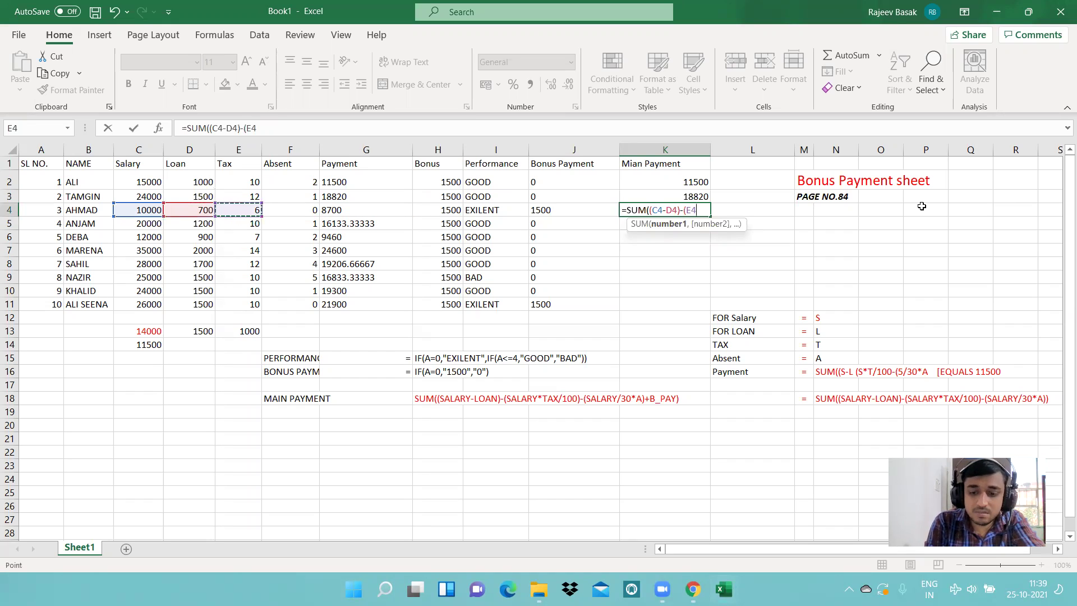
key("Left")
key("Left")
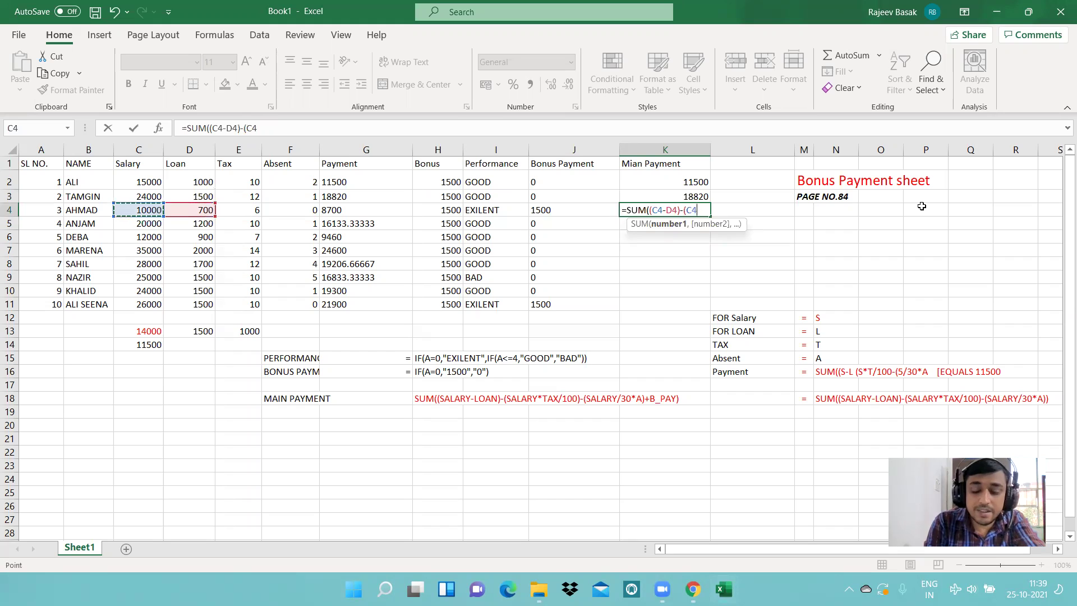
type("*")
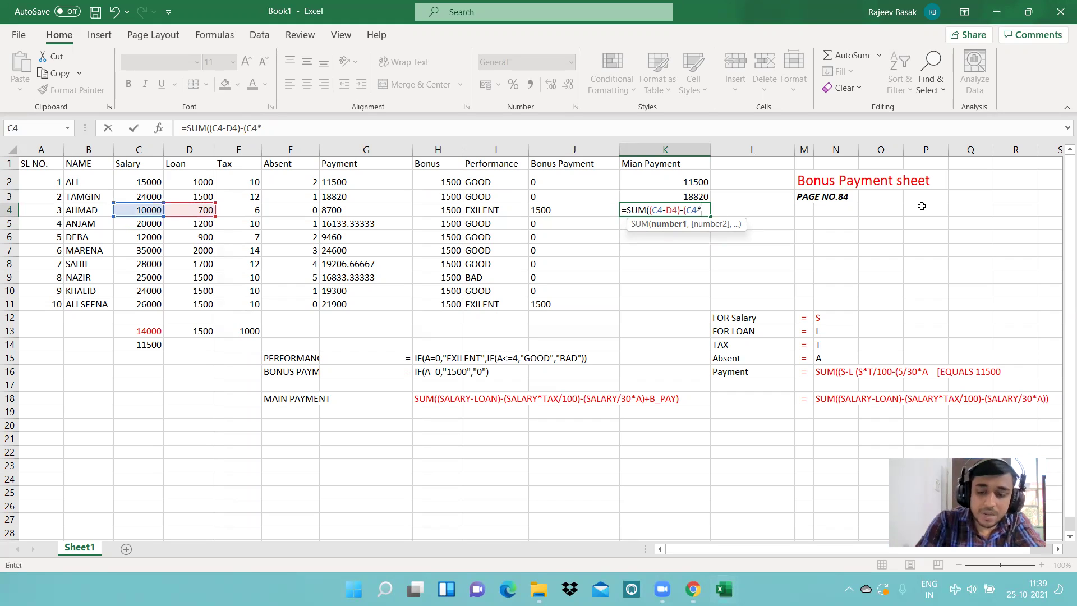
key("Left")
key("Left")
key("Left")
key("Left")
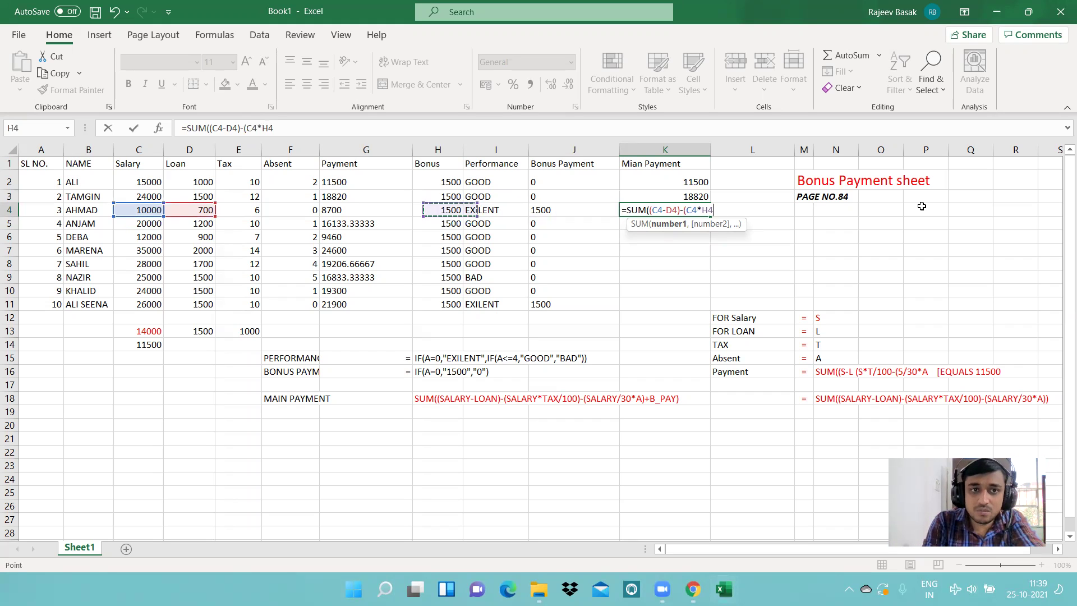
key("Left")
key("Left")
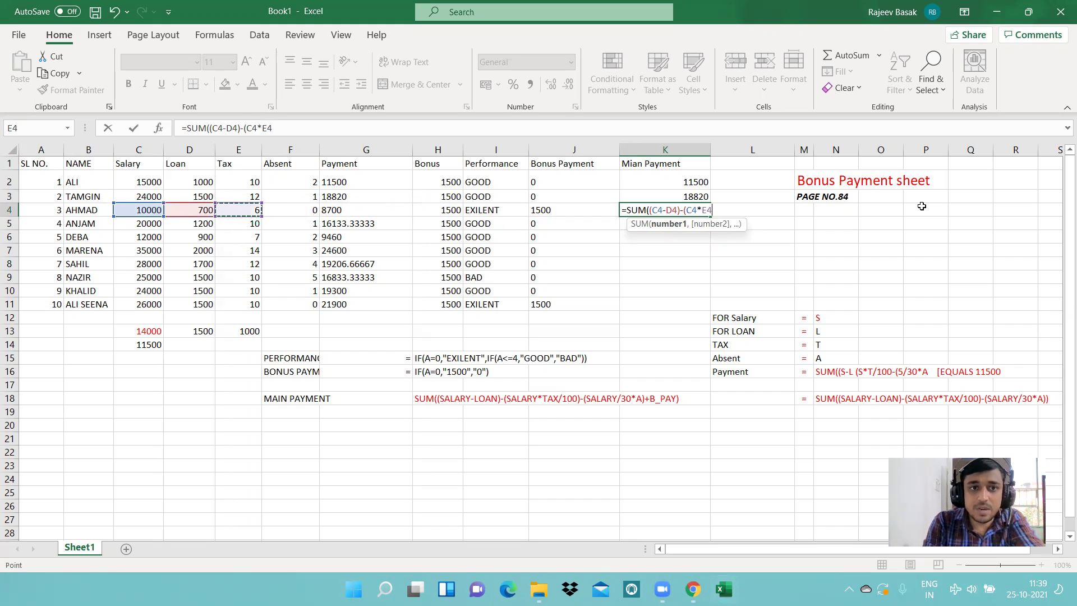
type("/100)-(")
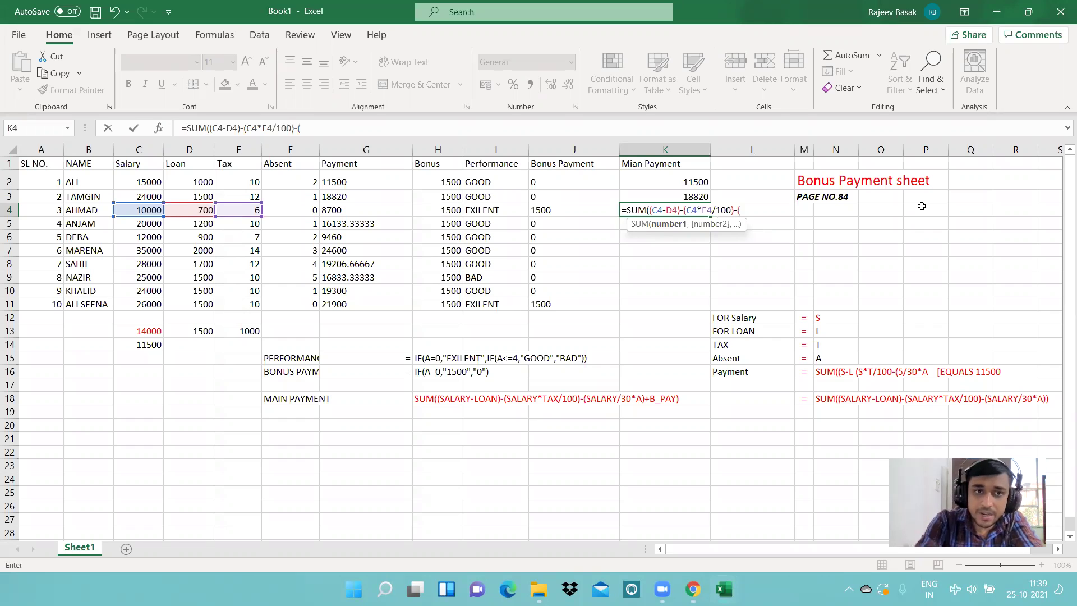
Add the absence deduction C4/30*F4 to the K4 formula.
key("Left")
key("Left")
key("Left")
key("Left")
key("Left")
key("Left")
key("Left")
key("Left")
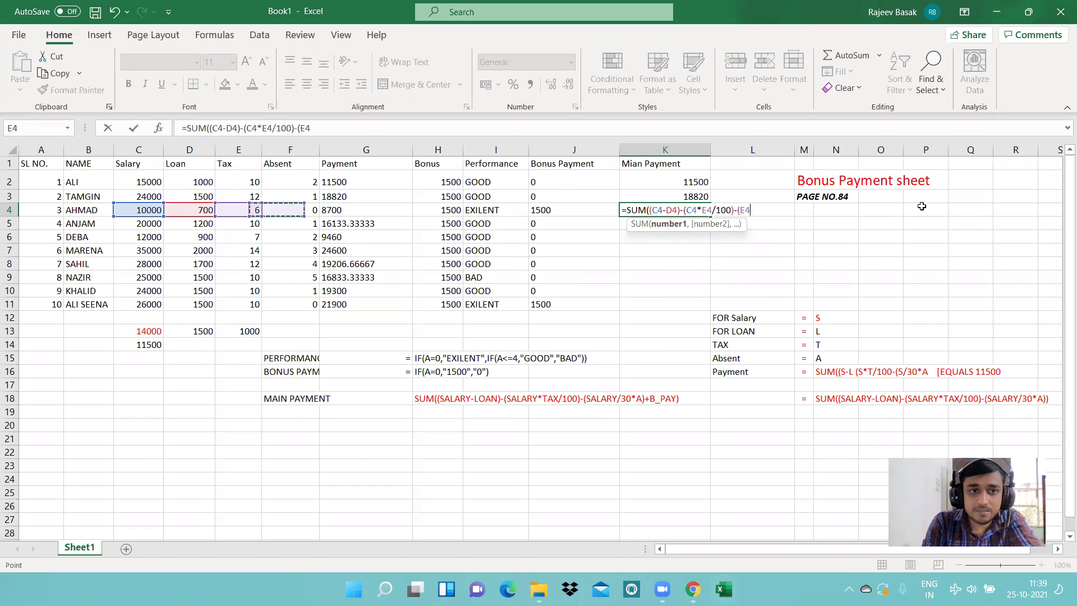
type("/")
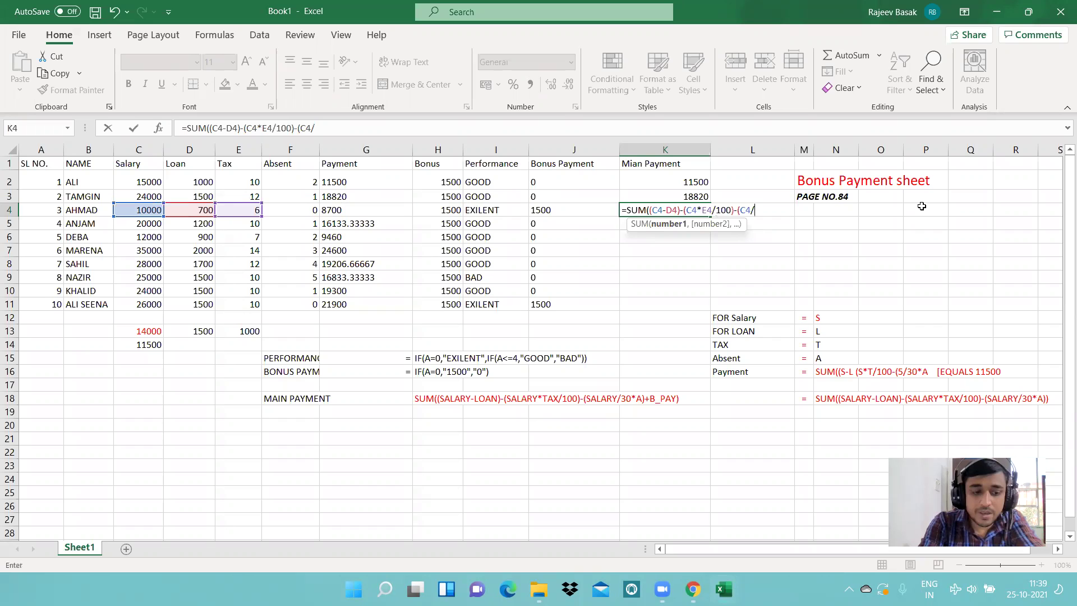
type("30*")
key("Left")
key("Left")
key("Left")
key("Left")
key("Left")
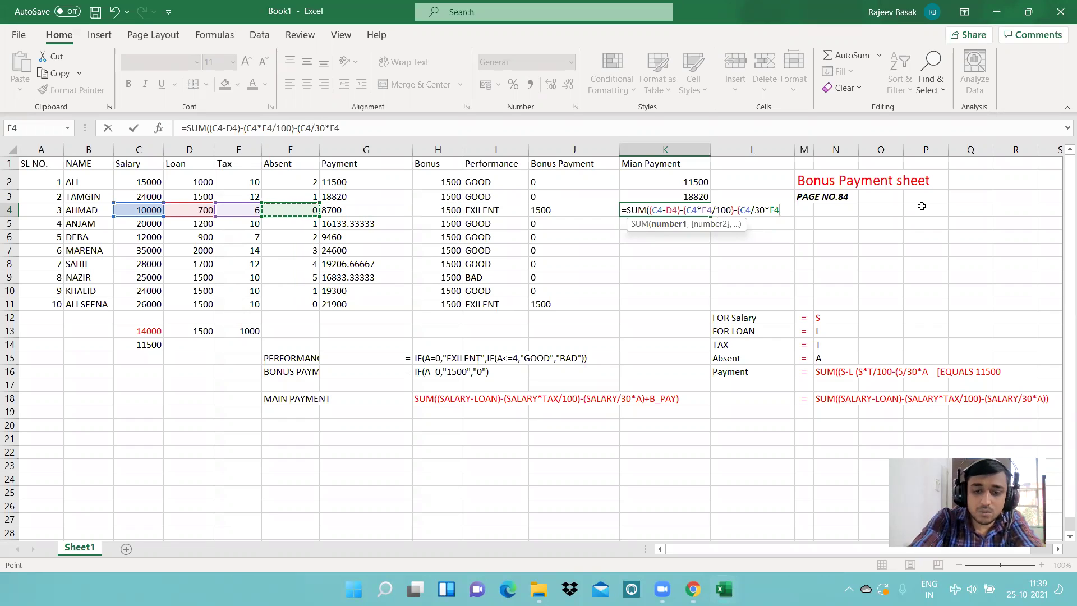
Close the absence deduction in K4, add the bonus payment +J4, and enter the formula.
type(")+")
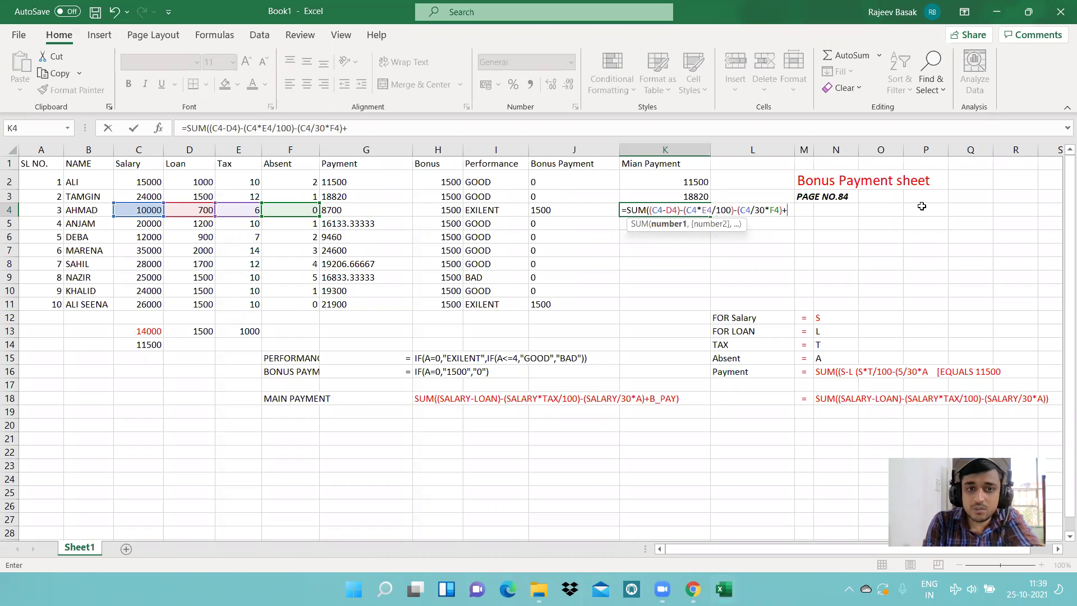
key("Left")
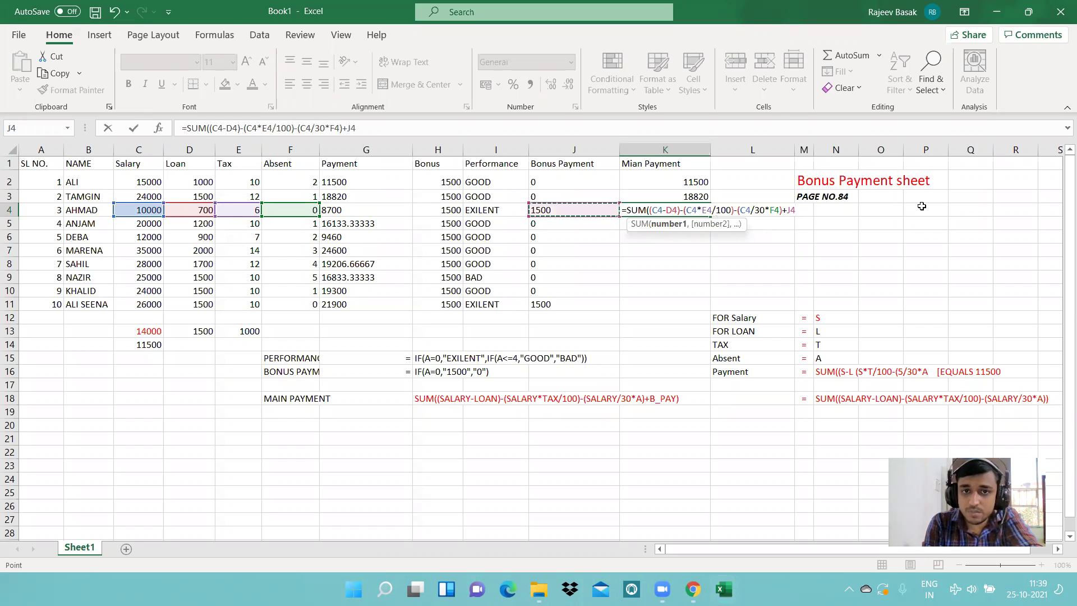
key("Return")
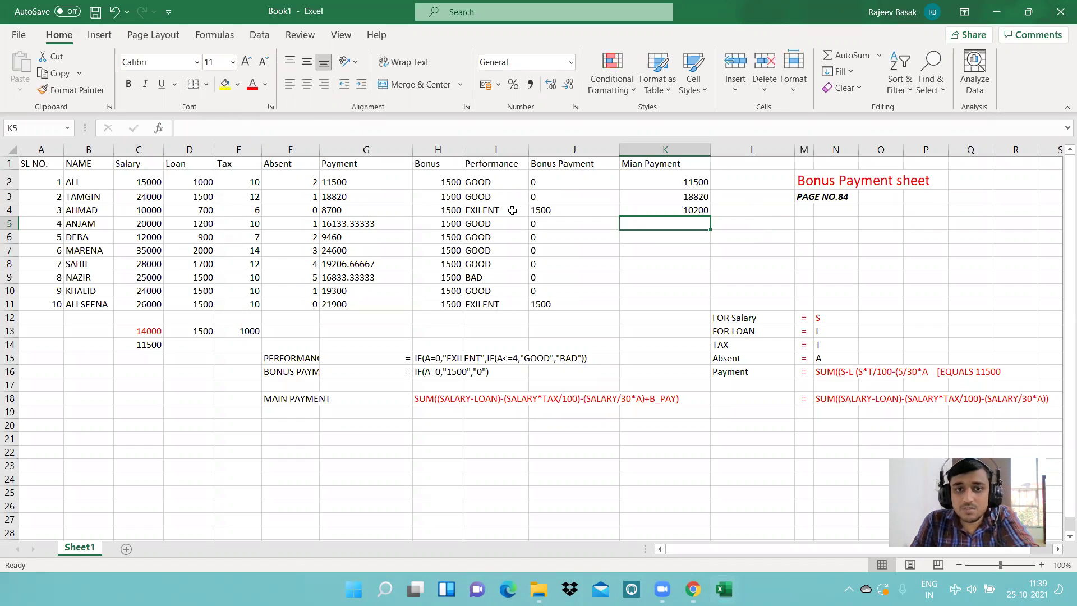
Fill the K4 main payment formula down through K11 for the remaining employees.
left_click(685, 212)
left_click_drag(711, 216, 710, 306)
left_click(734, 278)
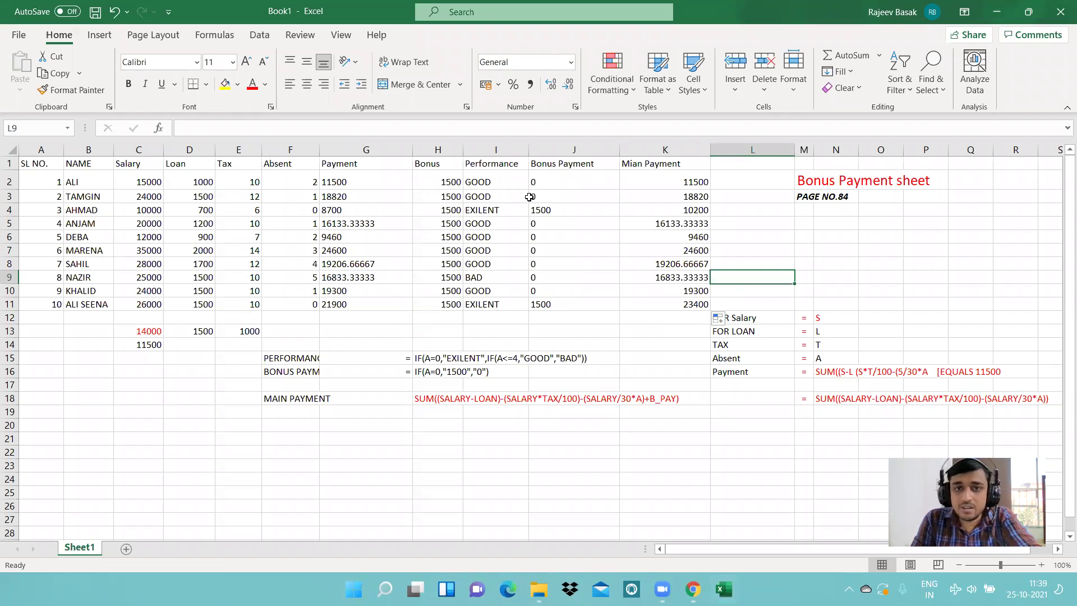
left_click(329, 149)
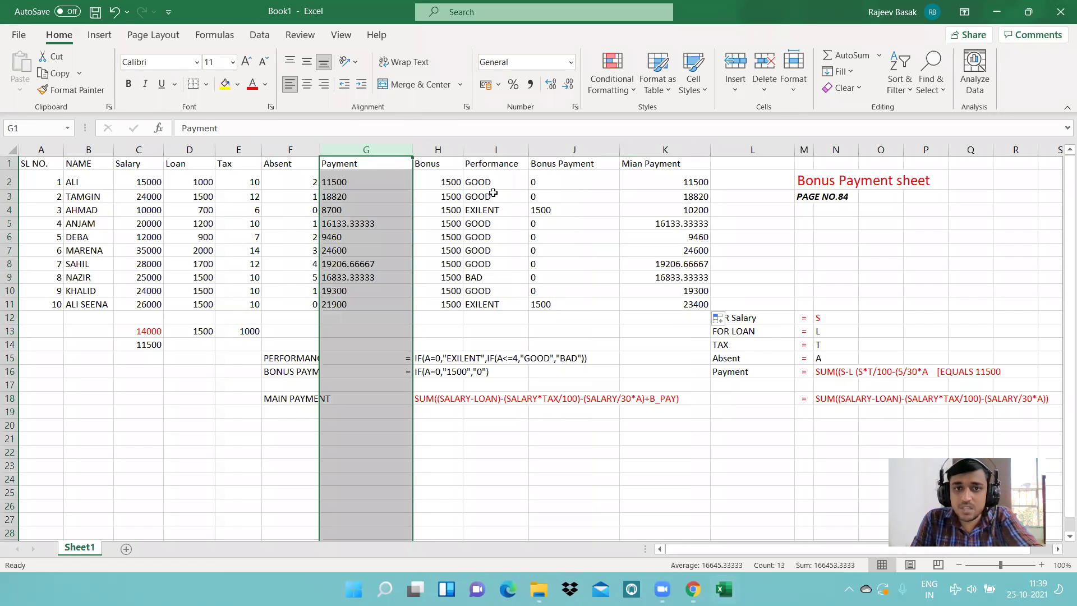
left_click(497, 177)
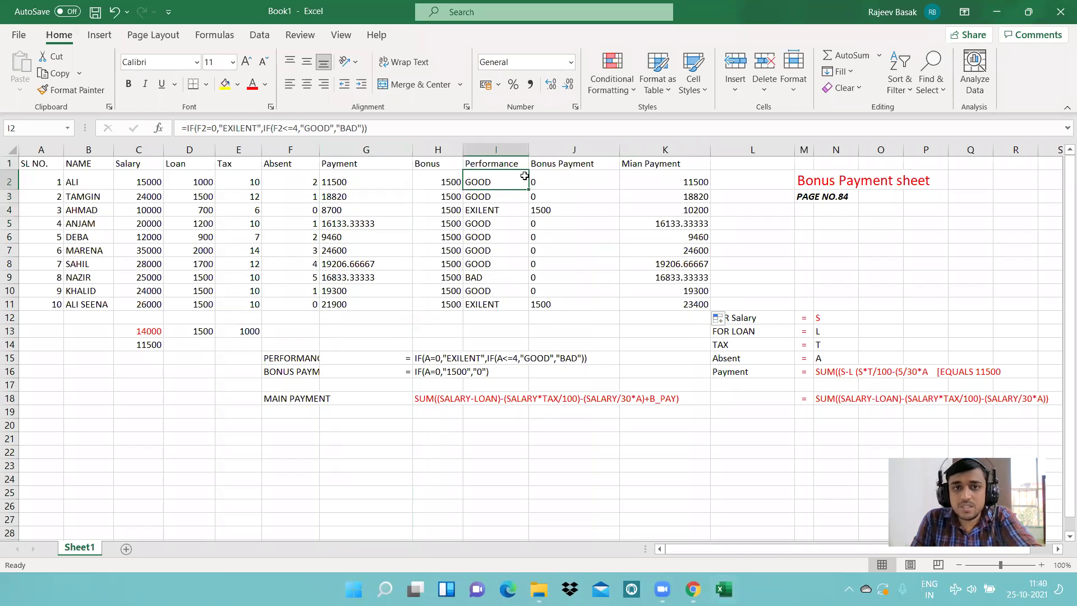
left_click(555, 182)
left_click(675, 187)
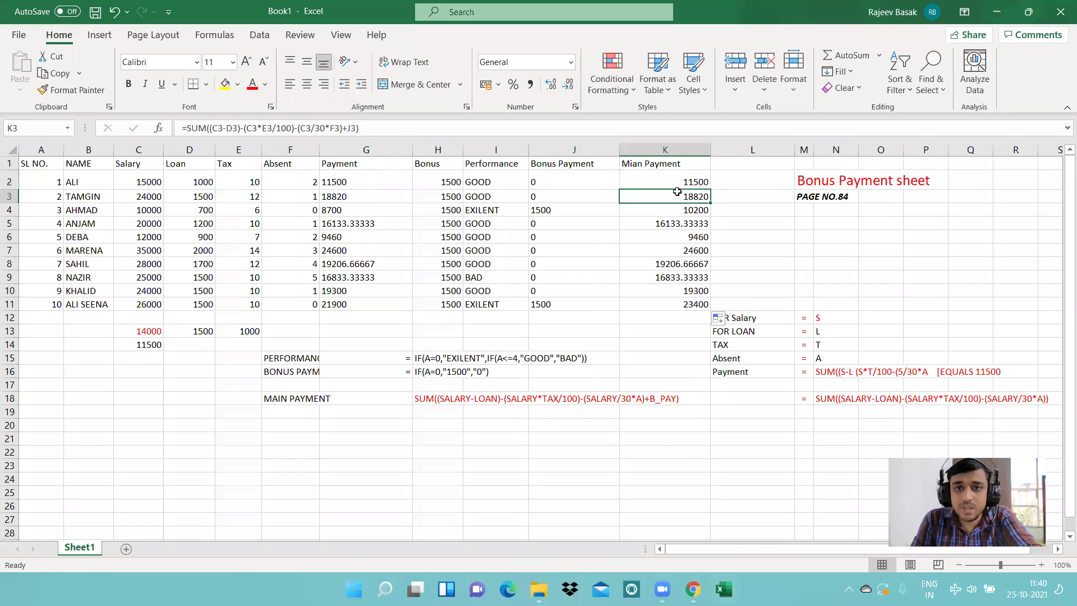
Correct the misspelled header in K1 to read Main Payment.
left_click(633, 165)
left_click(196, 128)
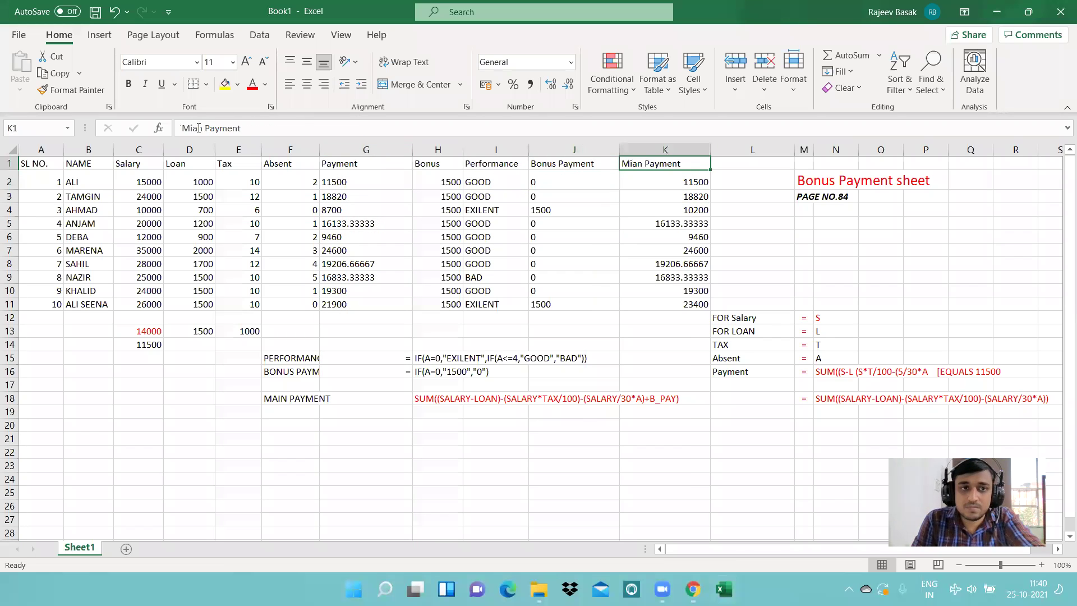
key("BackSpace")
key("BackSpace")
type("AI")
key("BackSpace")
key("BackSpace")
type("ai")
key("Return")
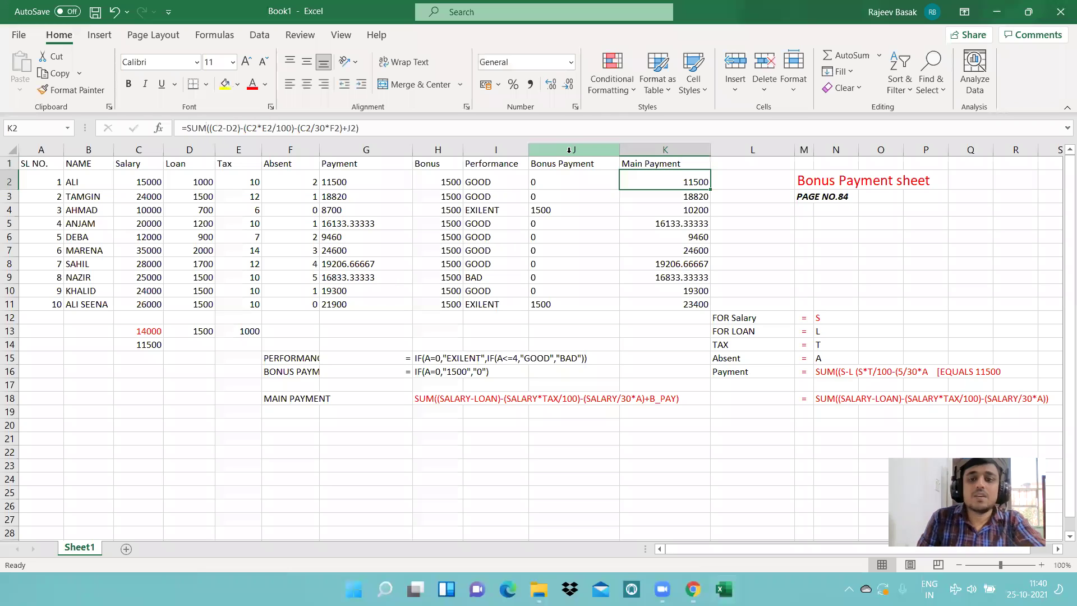
left_click(489, 181)
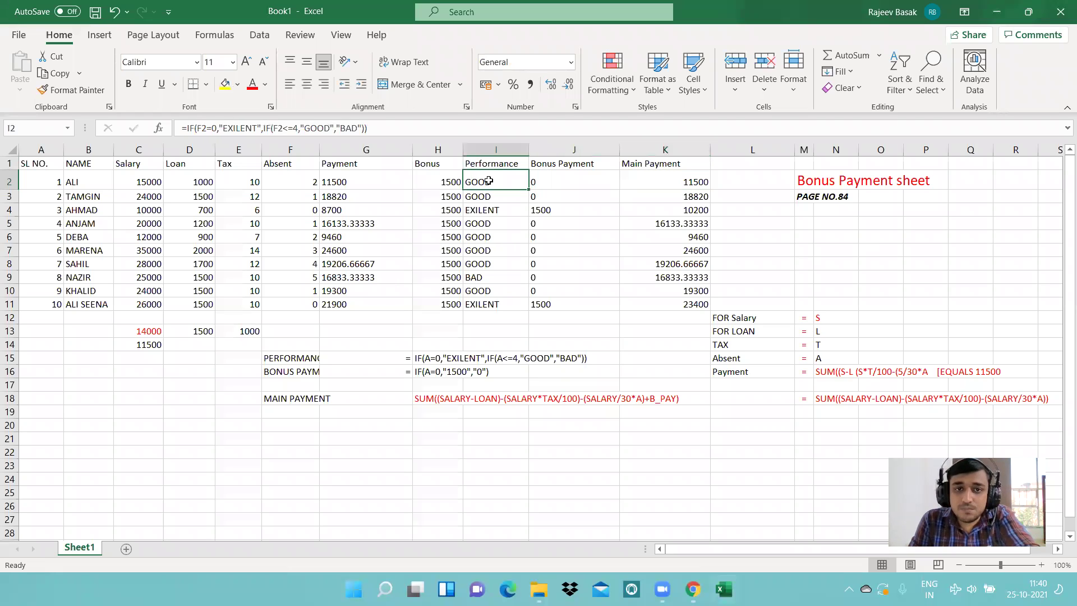
left_click(568, 178)
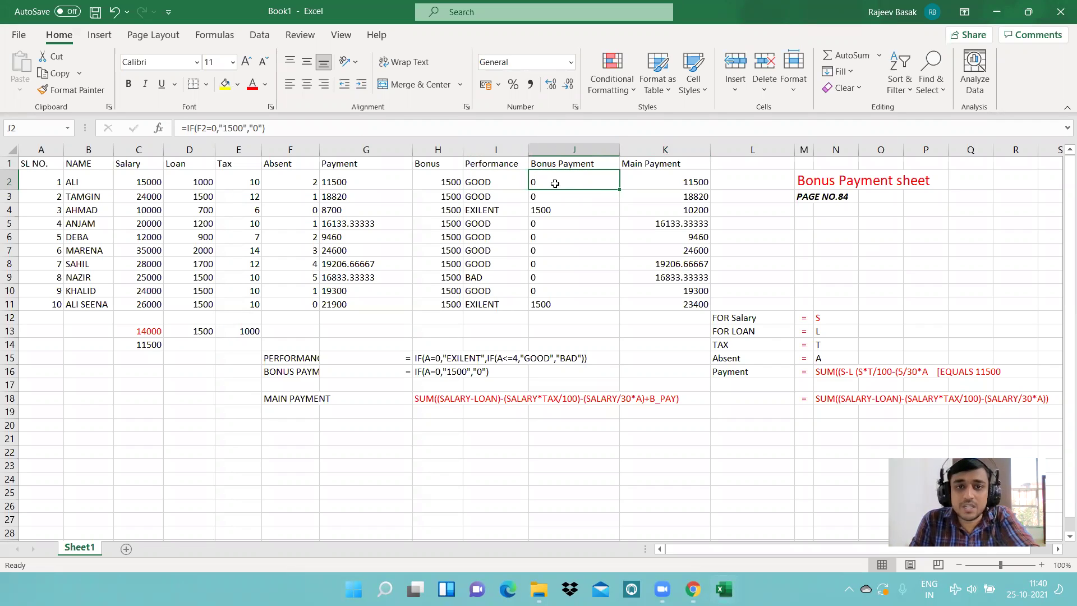
left_click(491, 179)
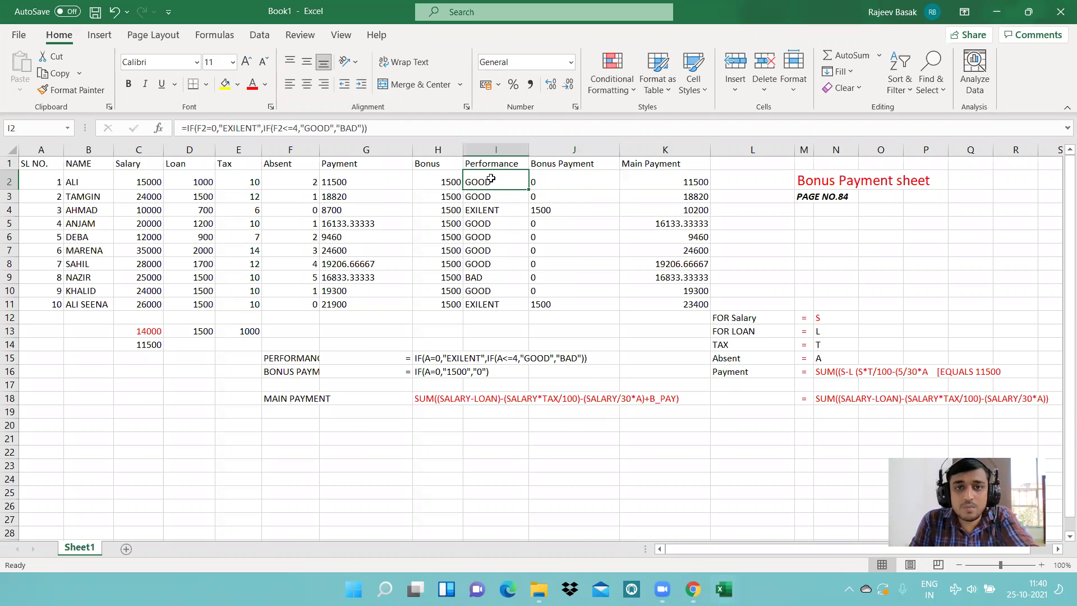
left_click(551, 182)
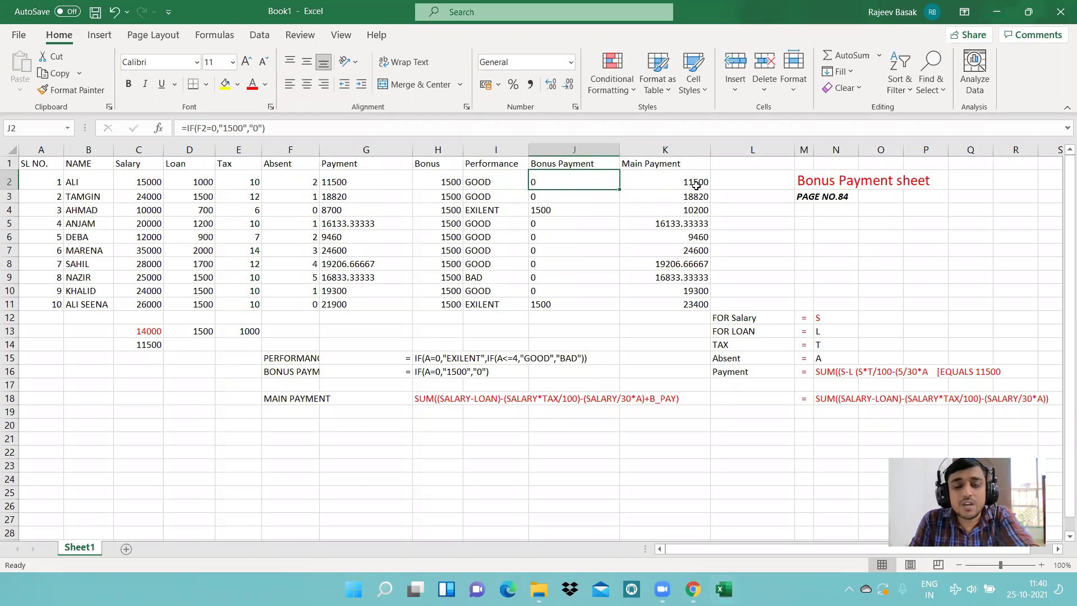